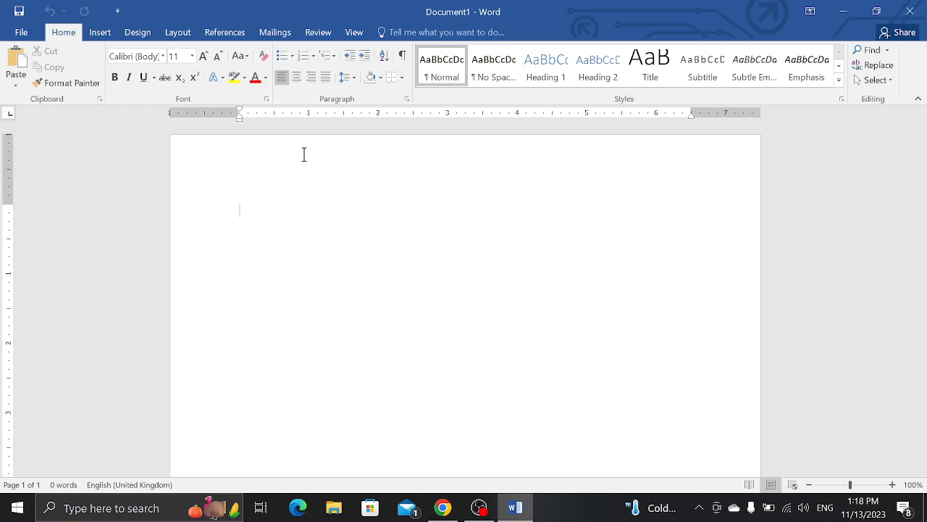
# Fill the blank document with placeholder text using the formula =rand(100) and return to its beginning.
pyautogui.write('=')
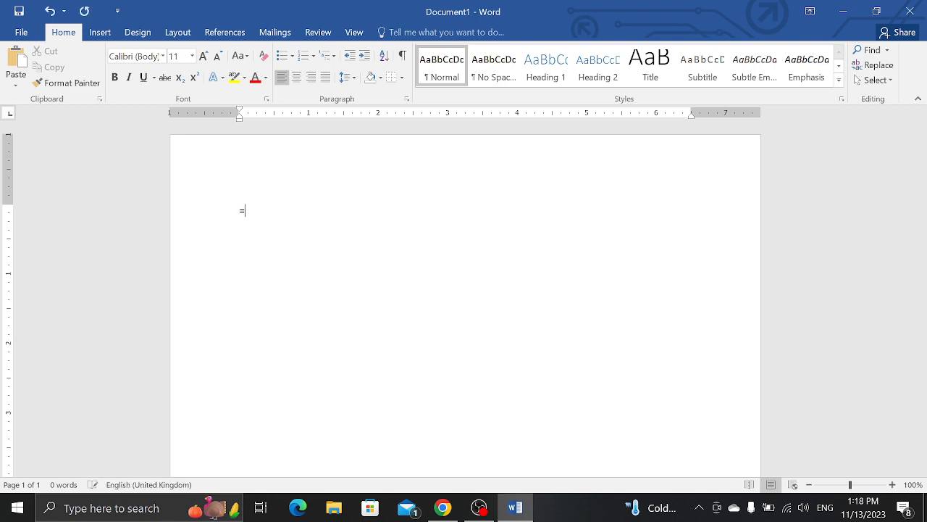
pyautogui.write('rand')
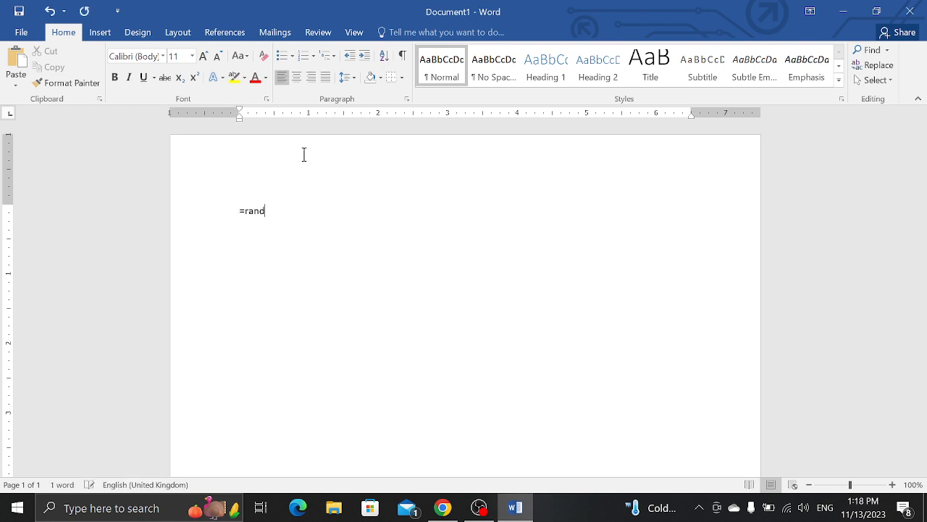
pyautogui.write('(100)')
pyautogui.press('Return')
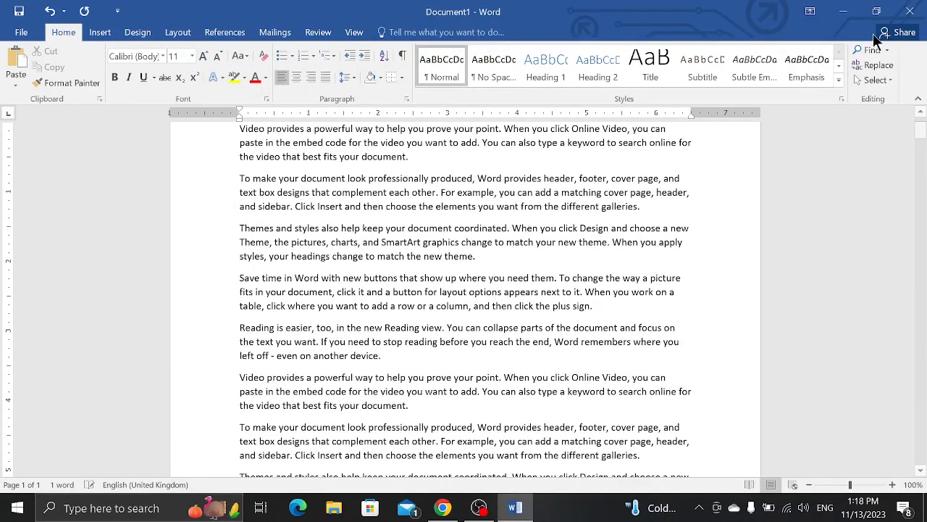
pyautogui.moveTo(922, 138); pyautogui.dragTo(921, 125)
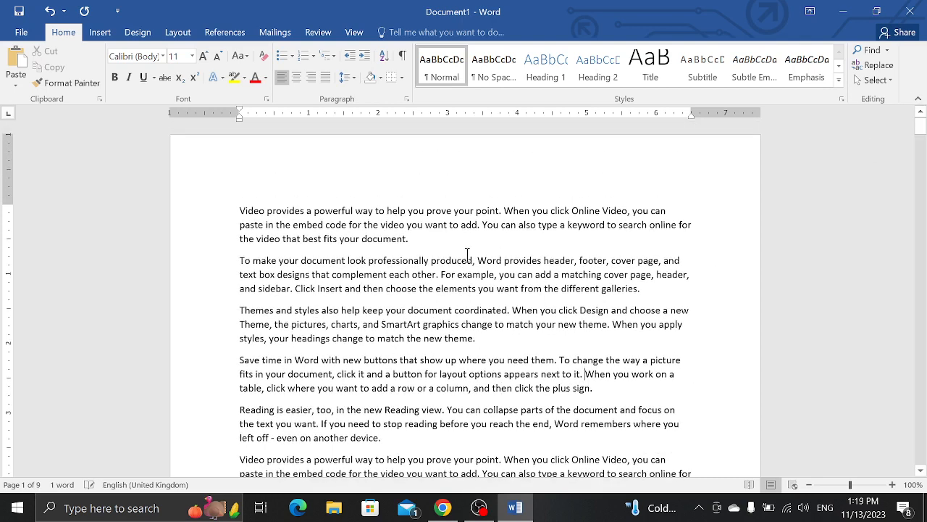
pyautogui.click(99, 32)
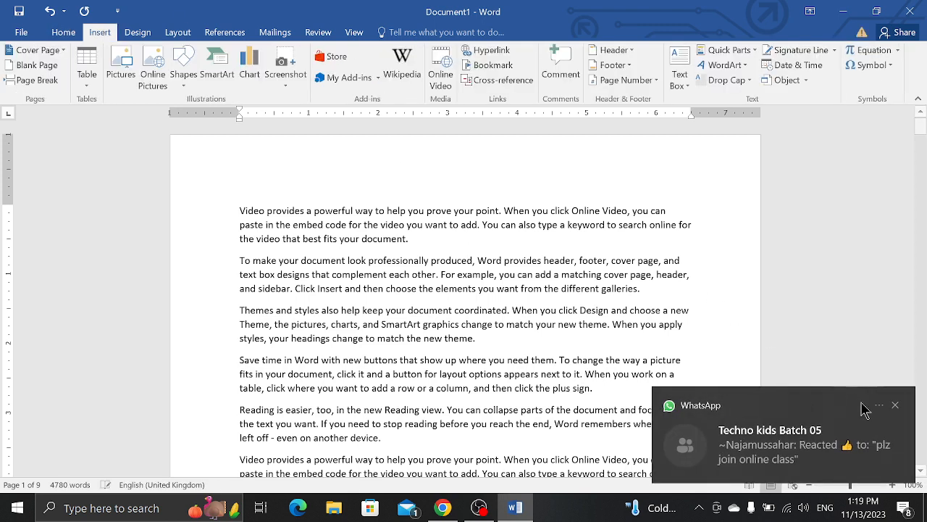
pyautogui.click(896, 407)
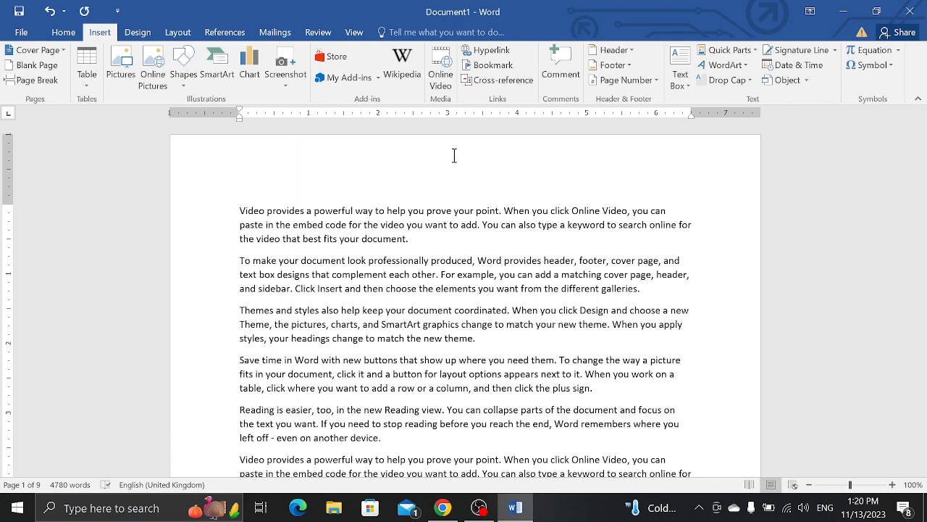
# Create a new blank document, open its header area for editing and close it again.
pyautogui.hotkey('ctrl', 'n')
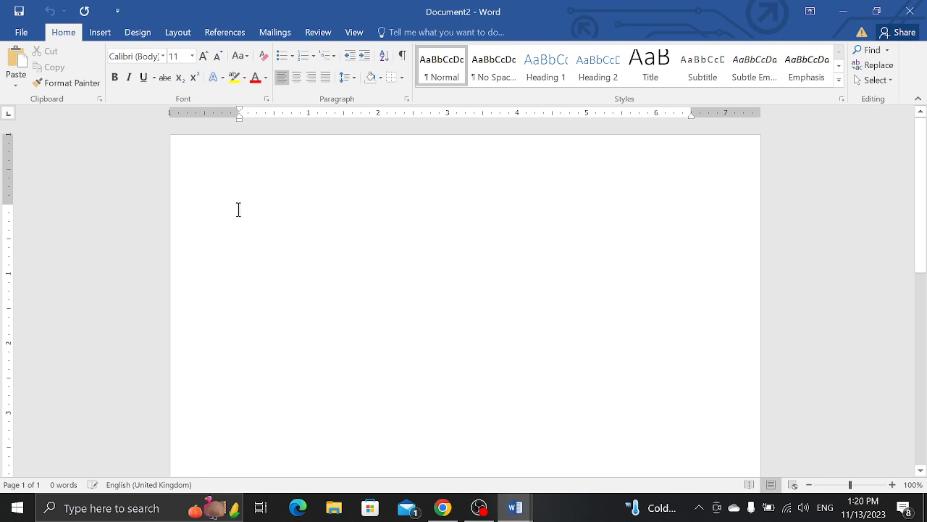
pyautogui.doubleClick(273, 150)
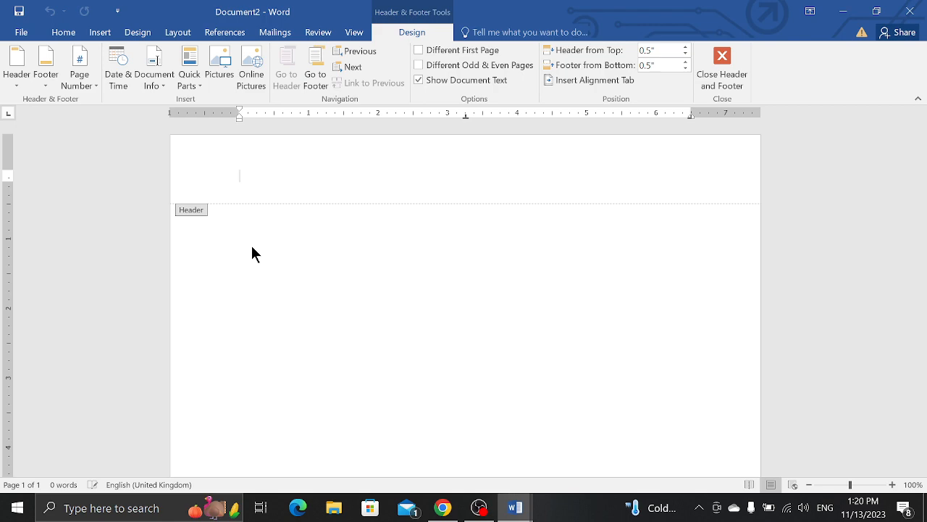
pyautogui.click(726, 76)
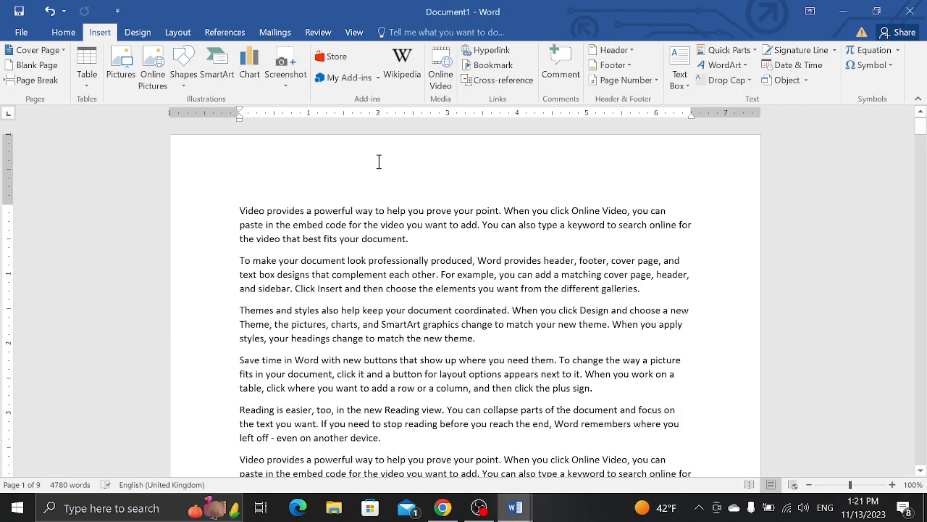
# Add the header text "Techno Kids Army" to the placeholder-text document and leave header editing.
pyautogui.doubleClick(378, 161)
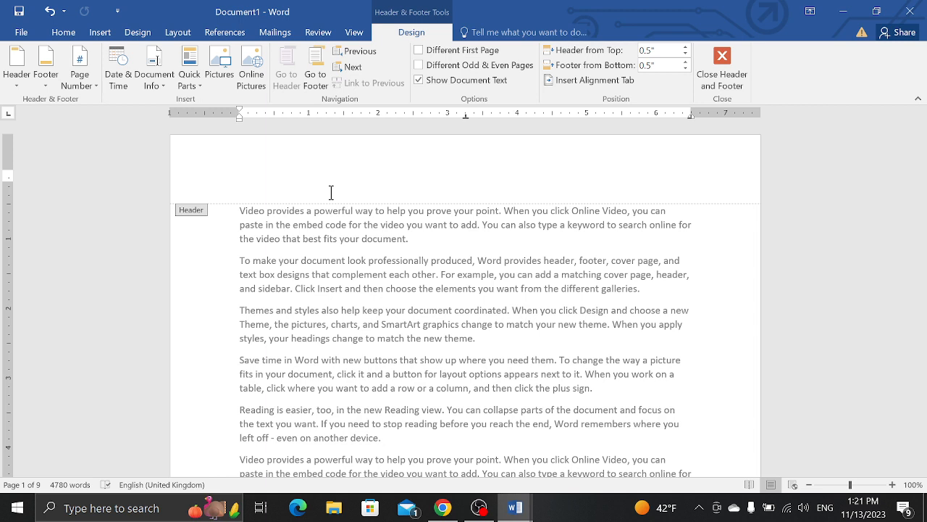
pyautogui.write('Techno Kids Army')
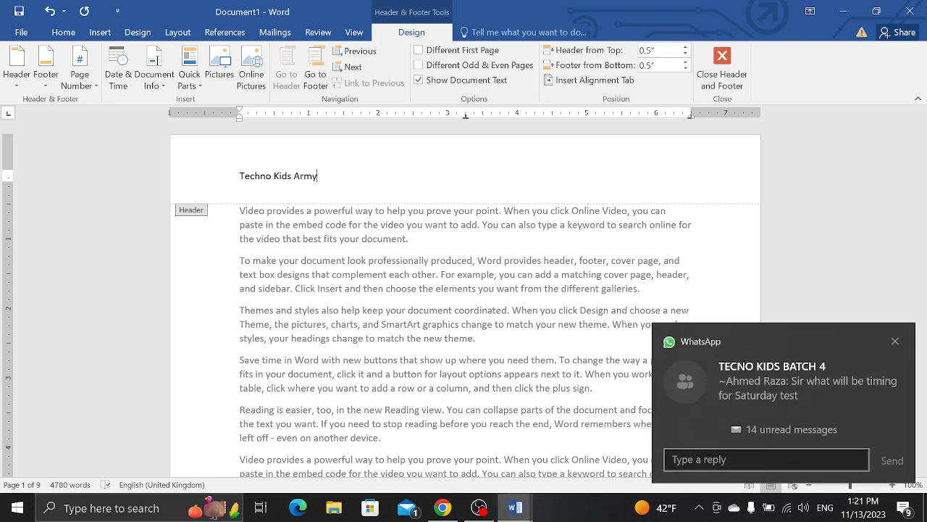
pyautogui.click(713, 70)
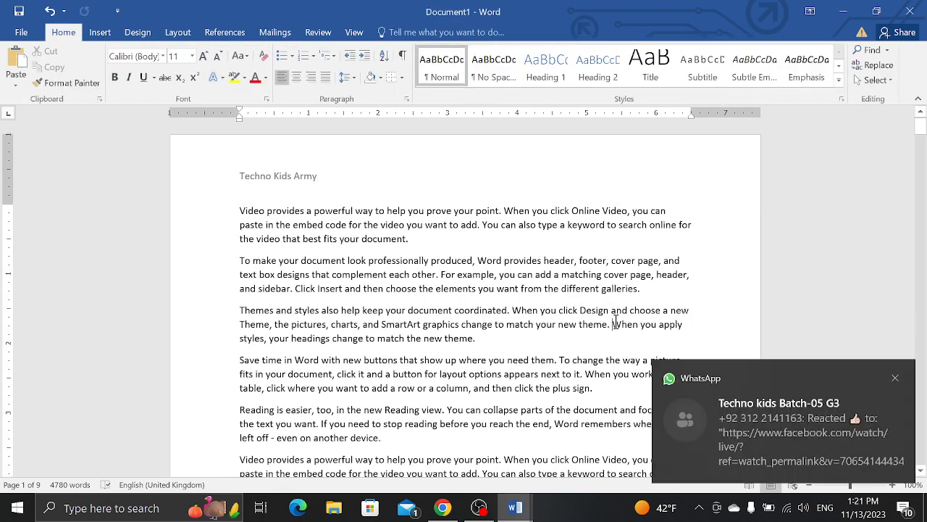
# Check the header on every following page through to the last page of the document.
pyautogui.scroll(-17, 615, 324)
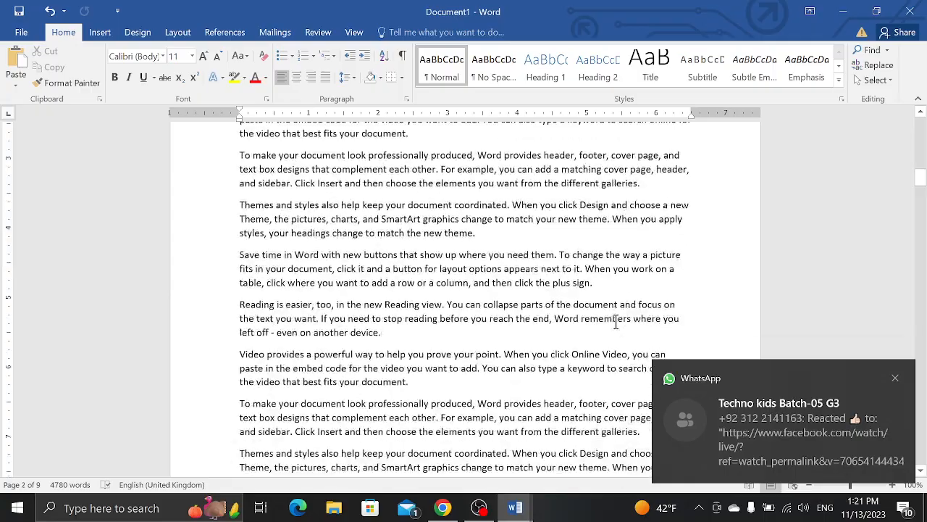
pyautogui.scroll(-10, 615, 322)
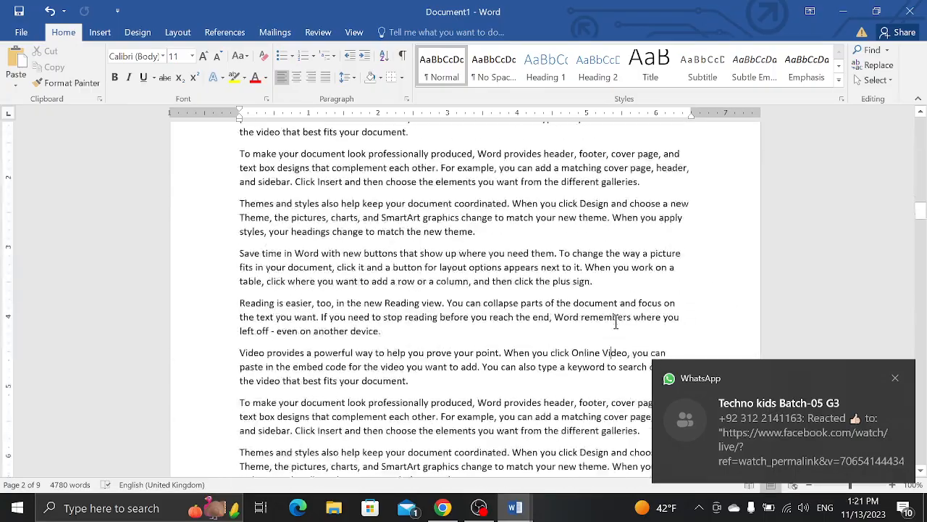
pyautogui.scroll(-20, 615, 324)
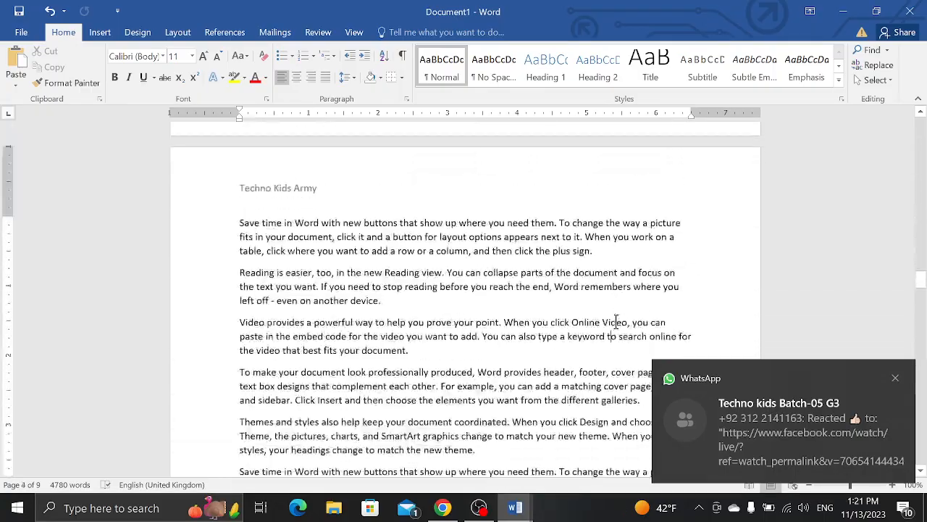
pyautogui.scroll(-15, 615, 324)
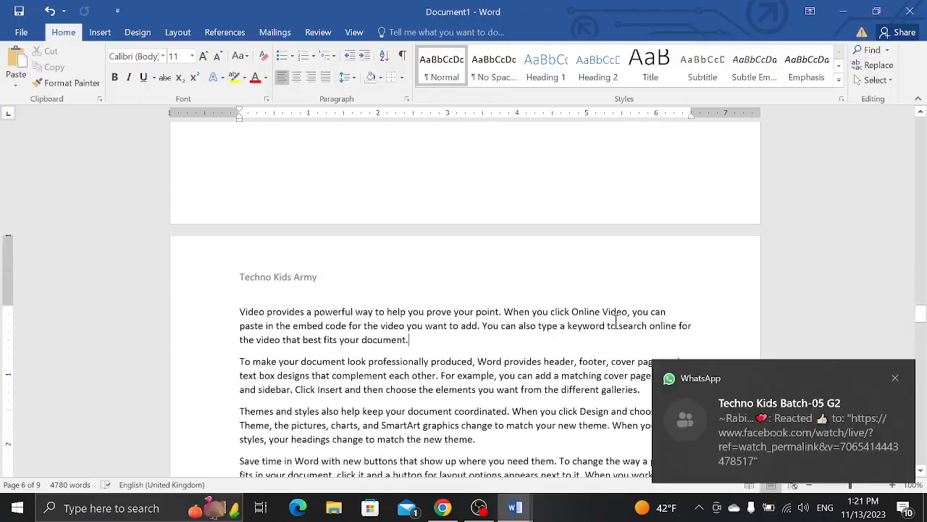
pyautogui.scroll(-12, 615, 321)
pyautogui.press('pagedown')
pyautogui.press('pagedown')
pyautogui.press('pagedown')
pyautogui.press('pagedown')
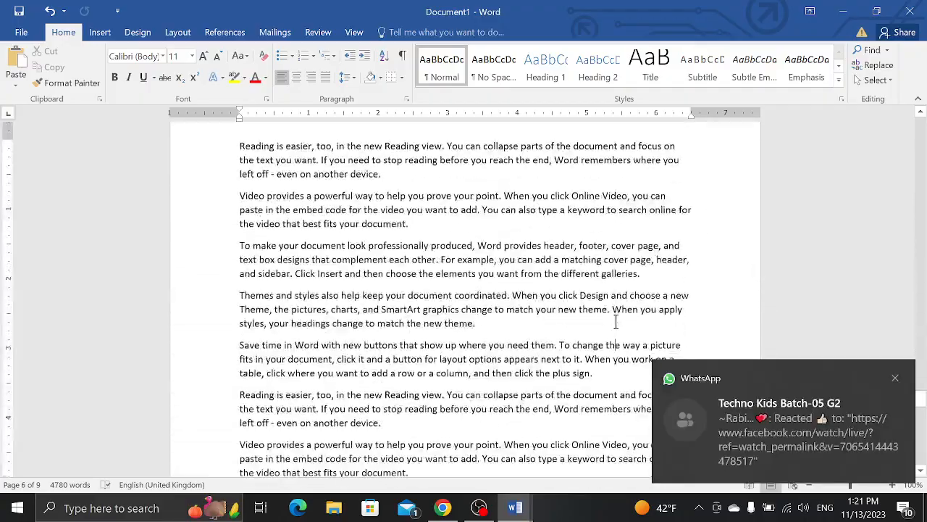
pyautogui.press('pagedown')
pyautogui.press('pagedown')
pyautogui.press('pagedown')
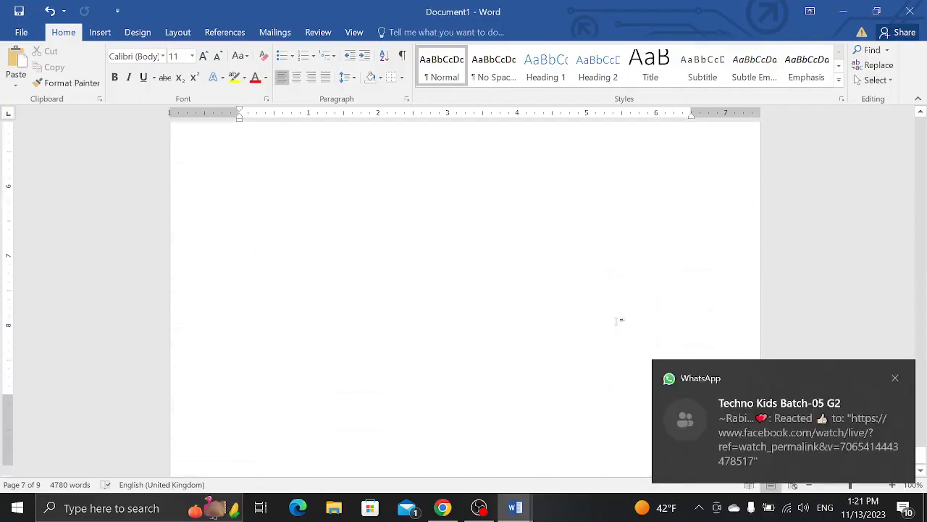
pyautogui.scroll(2, 616, 322)
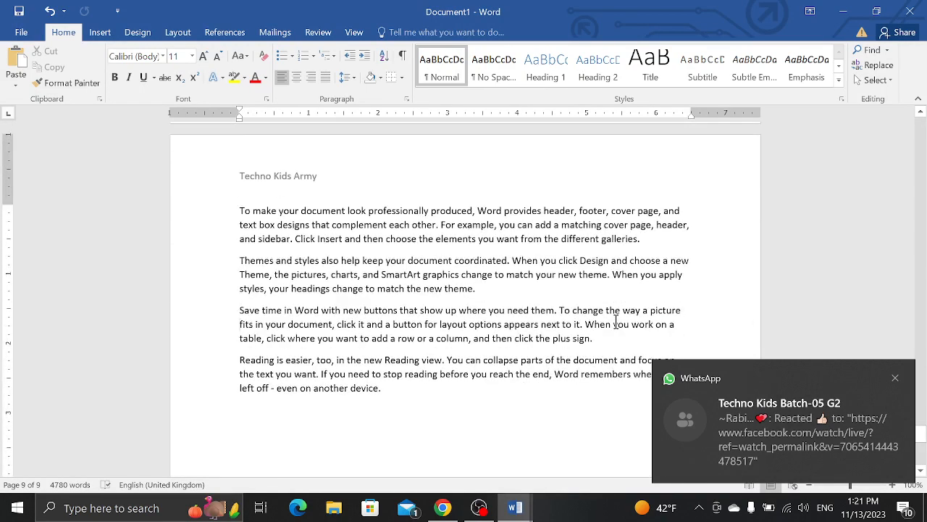
# Insert a blank page at the end of the document.
pyautogui.click(107, 31)
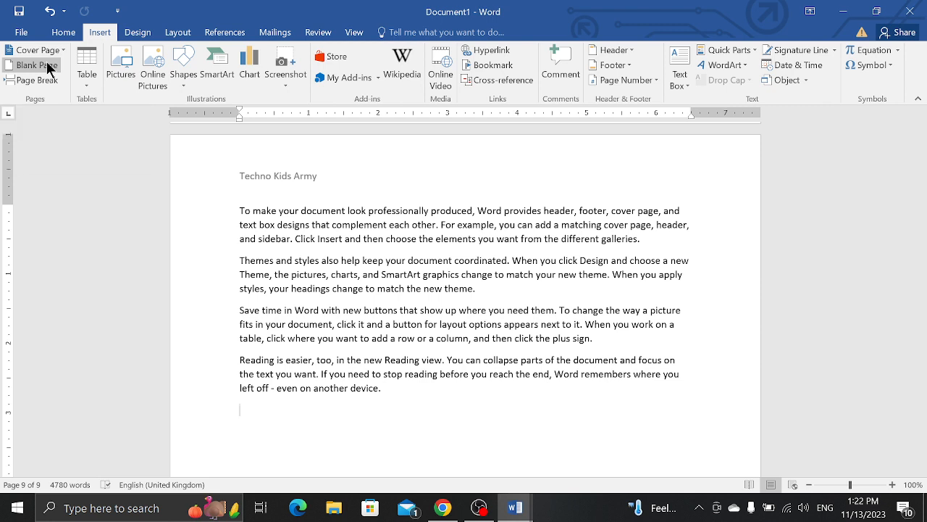
pyautogui.click(36, 66)
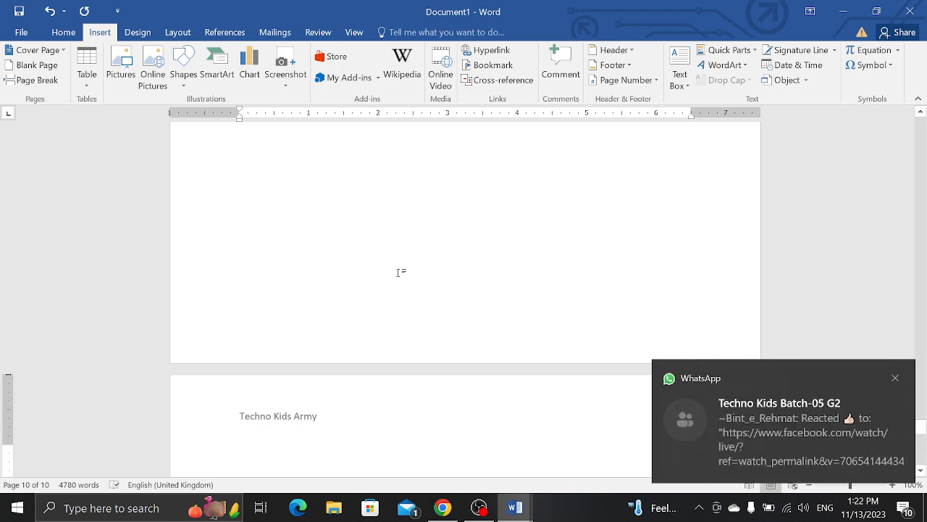
# Return to the first page and open its header for editing.
pyautogui.scroll(5, 398, 272)
pyautogui.scroll(12, 397, 272)
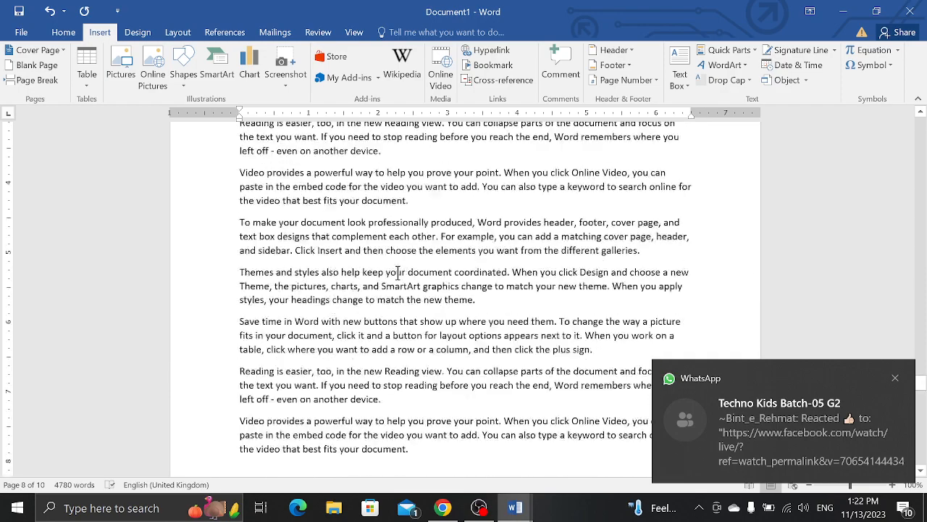
pyautogui.scroll(3, 397, 272)
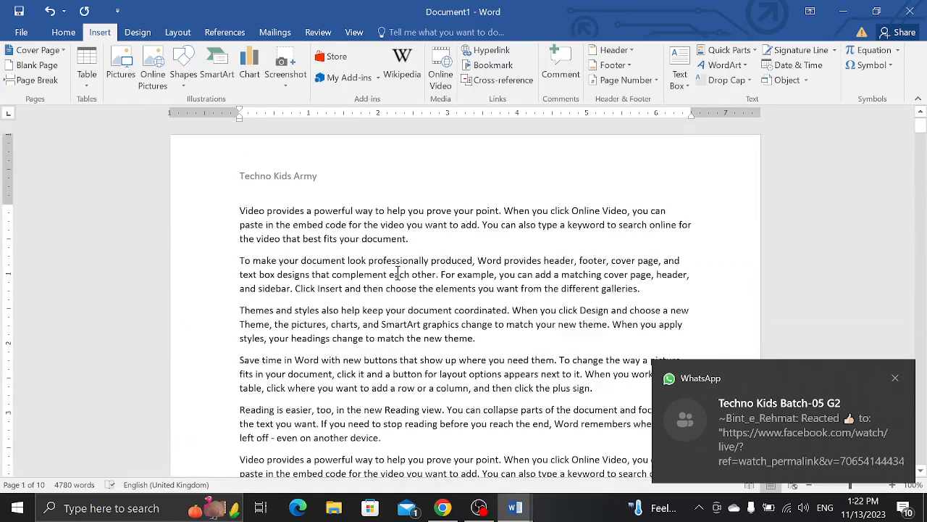
pyautogui.doubleClick(321, 161)
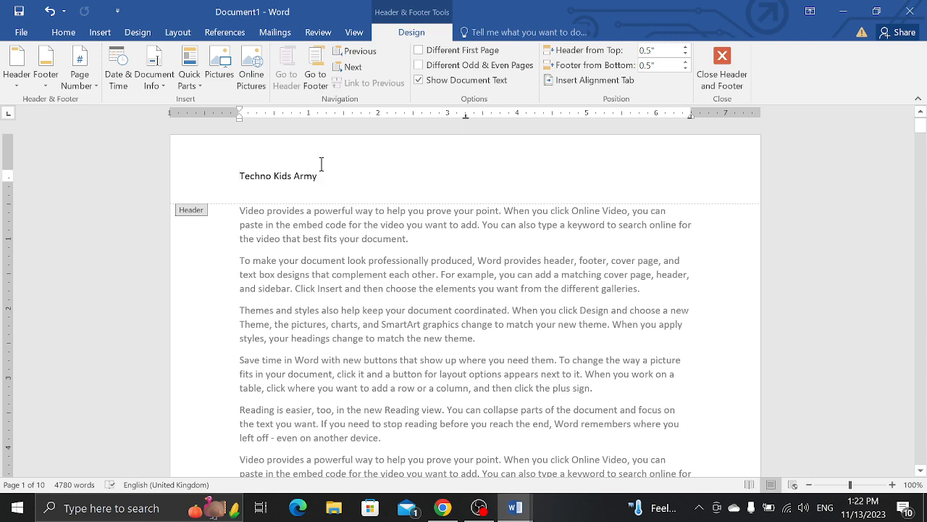
# Switch to OBS, change the live scene to Camera and set it back to Screen Share.
pyautogui.hotkey('alt', 'Tab')
pyautogui.hotkey('alt', 'Tab')
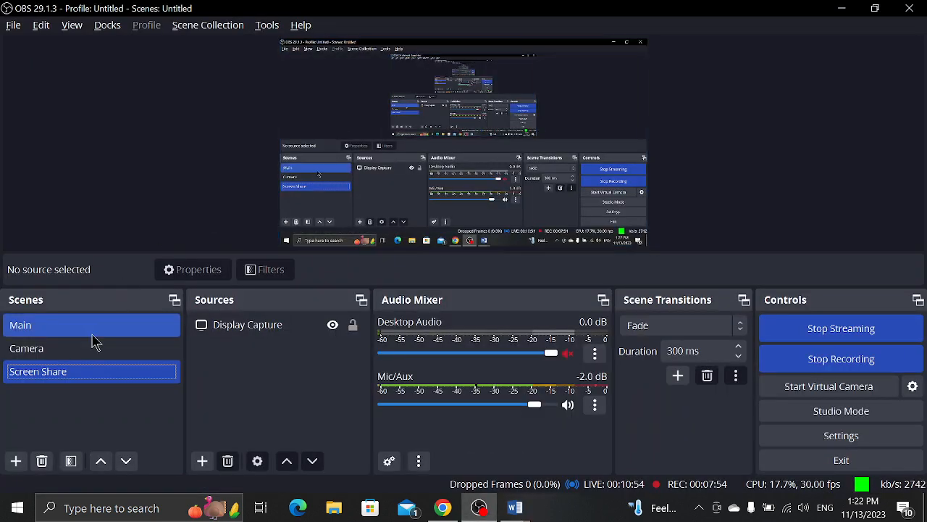
pyautogui.click(87, 349)
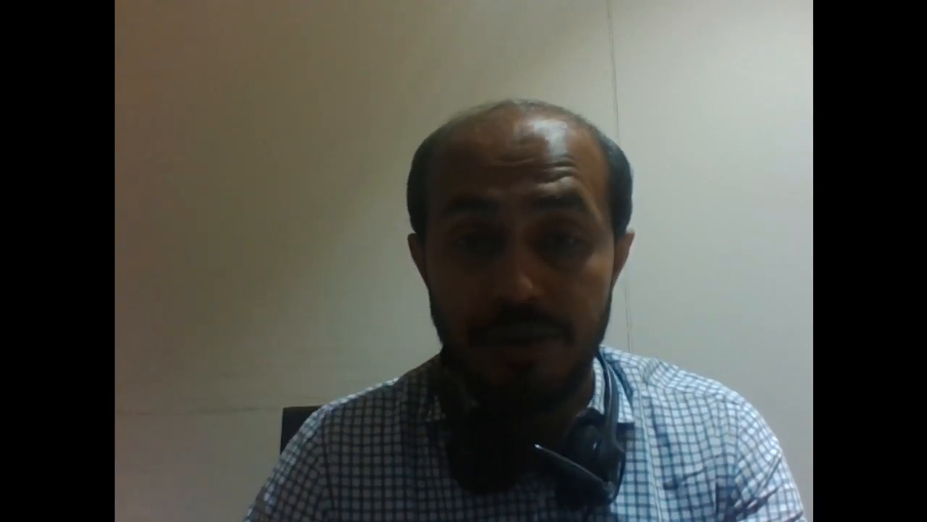
pyautogui.click(43, 372)
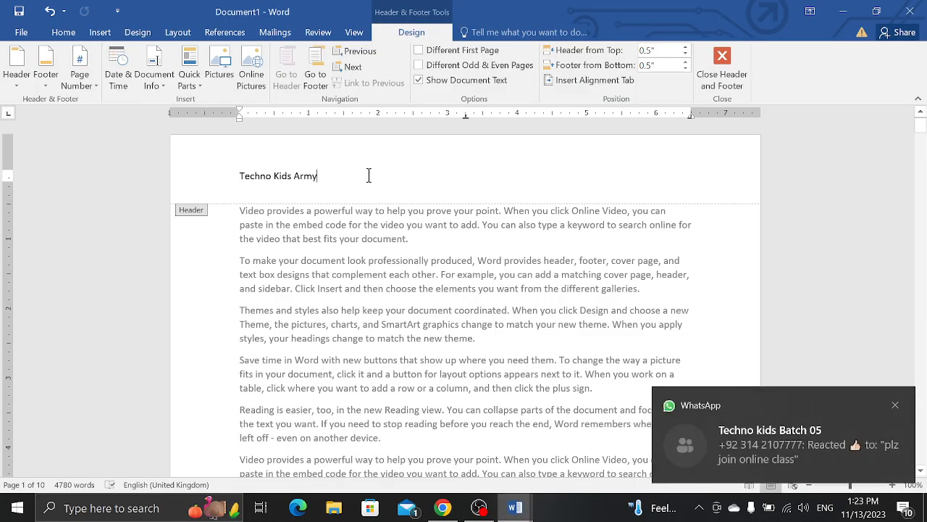
# Insert the picture "15" from the Desktop folder after the header text.
pyautogui.click(101, 33)
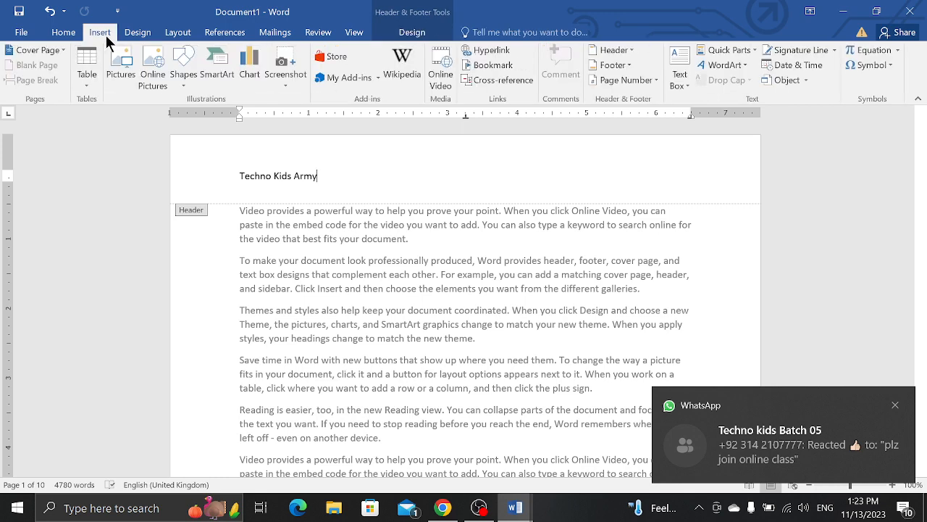
pyautogui.click(123, 79)
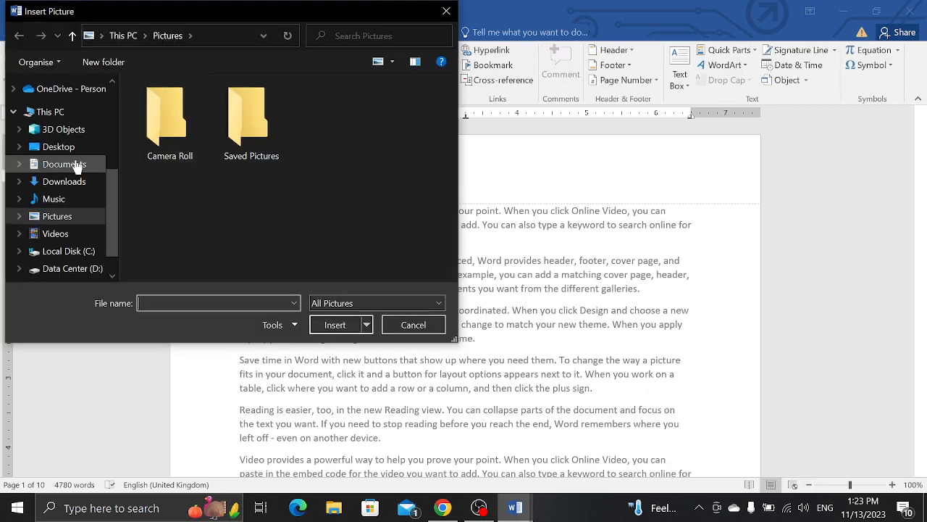
pyautogui.click(64, 148)
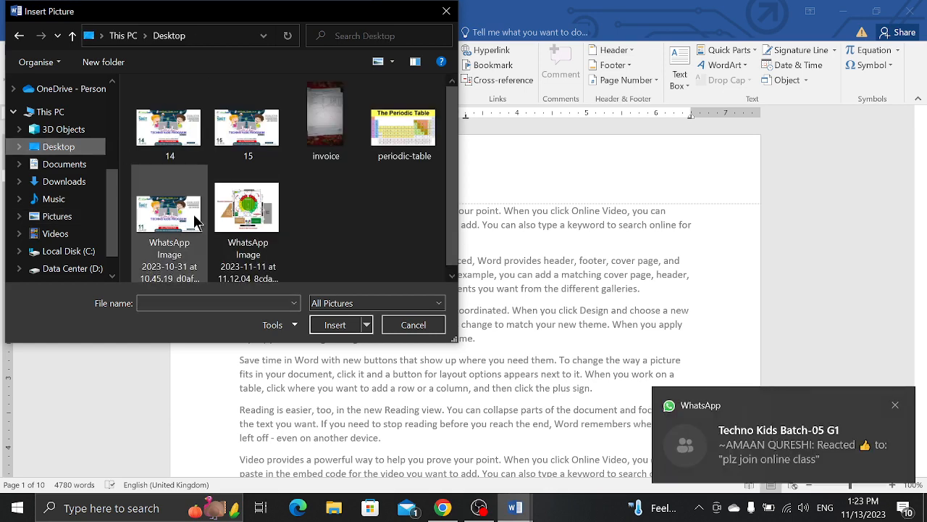
pyautogui.doubleClick(244, 138)
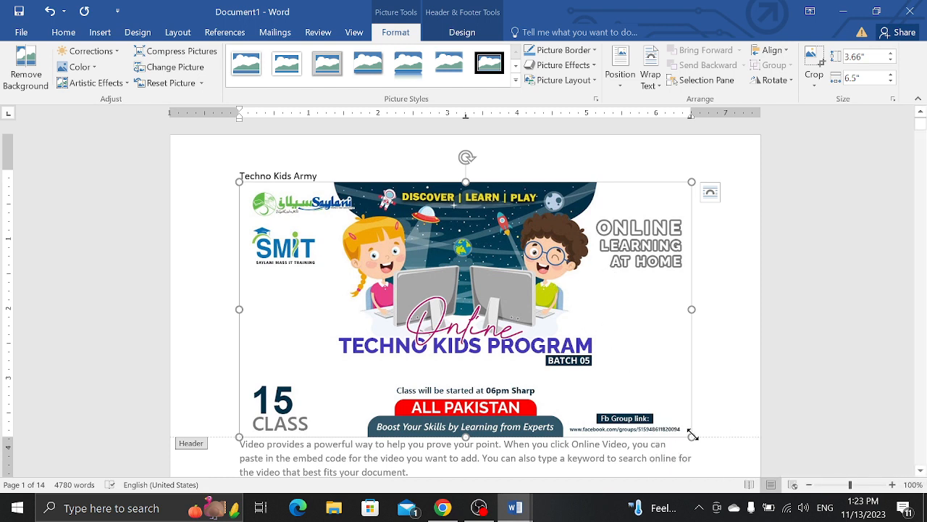
# Shrink the header picture to about 0.5" high and 0.89" wide.
pyautogui.moveTo(692, 434); pyautogui.dragTo(425, 258)
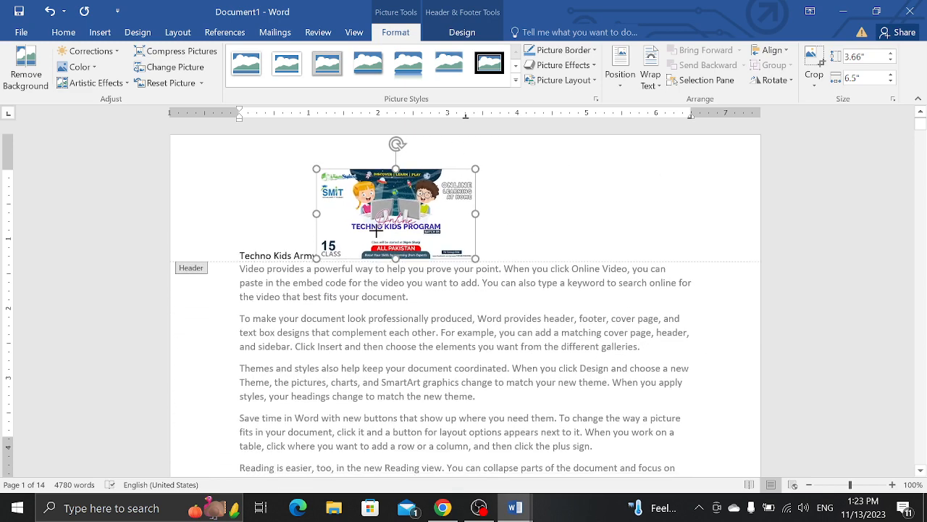
pyautogui.moveTo(376, 231); pyautogui.dragTo(301, 195)
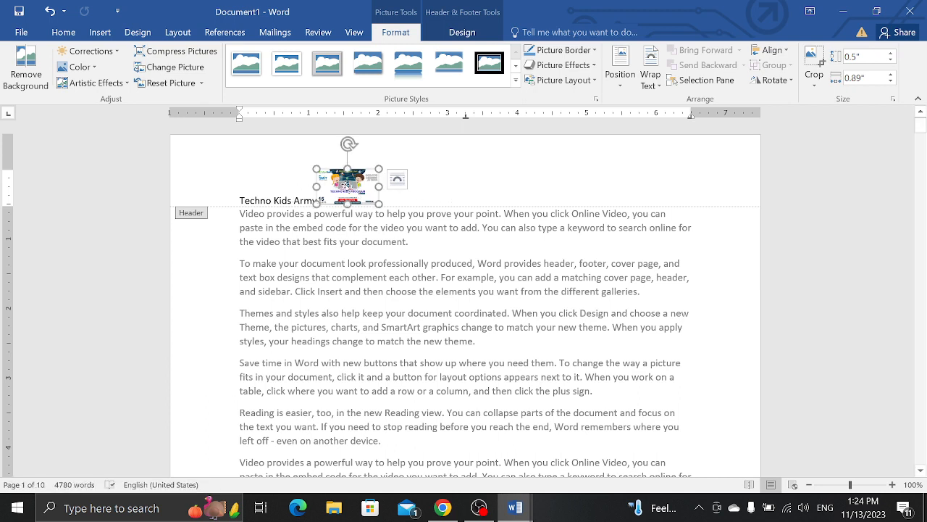
# Set the header picture's text wrapping to Square, move it to the right end of the header and close the header.
pyautogui.moveTo(346, 184); pyautogui.dragTo(433, 182)
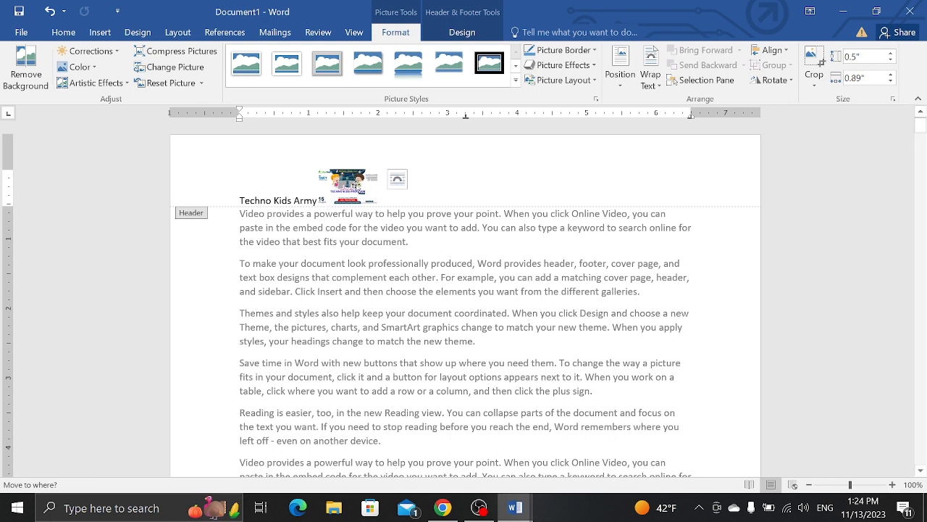
pyautogui.click(396, 181)
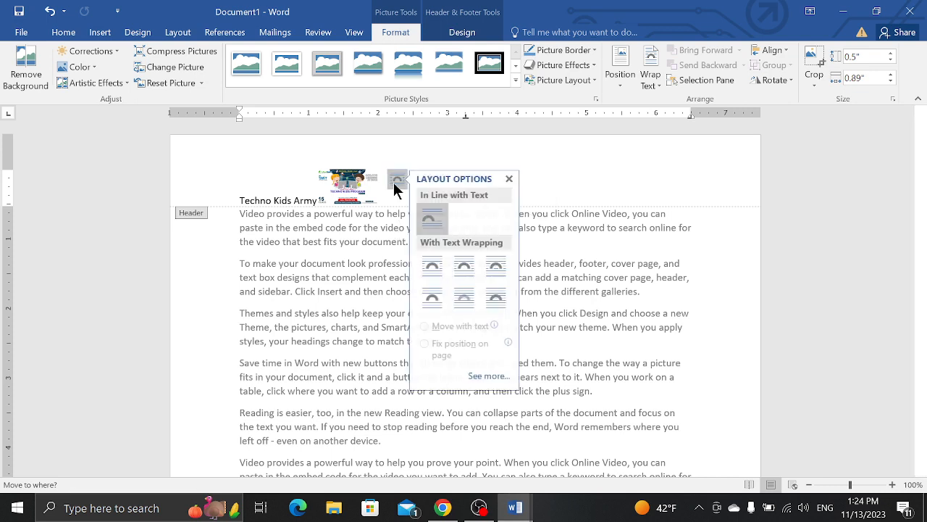
pyautogui.click(436, 268)
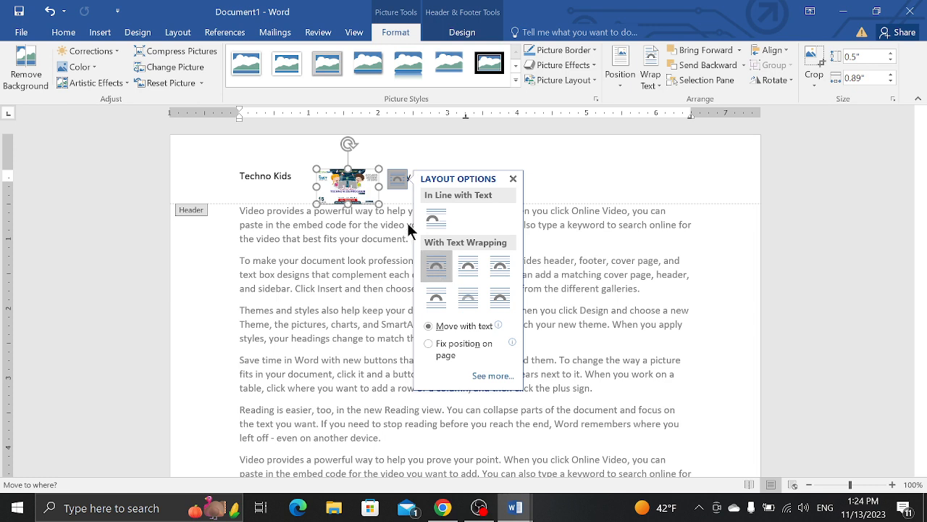
pyautogui.moveTo(362, 179); pyautogui.dragTo(677, 164)
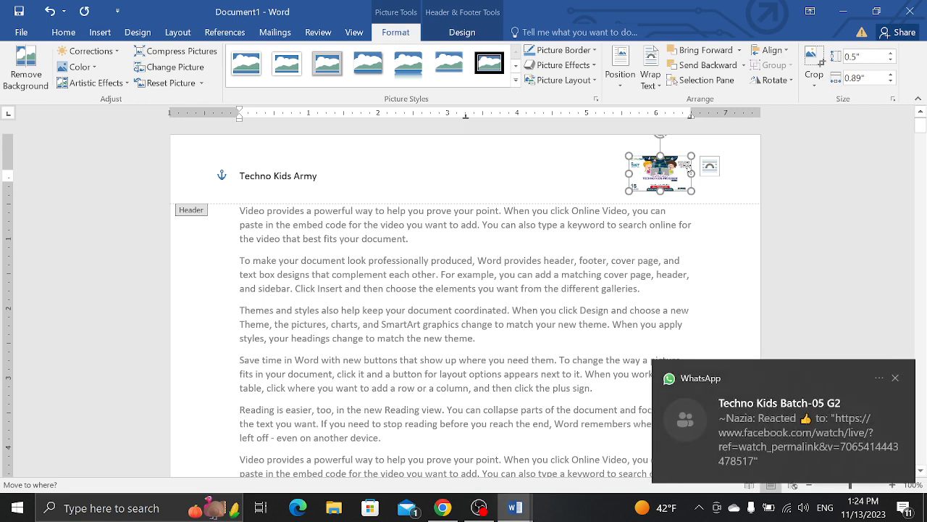
pyautogui.click(479, 30)
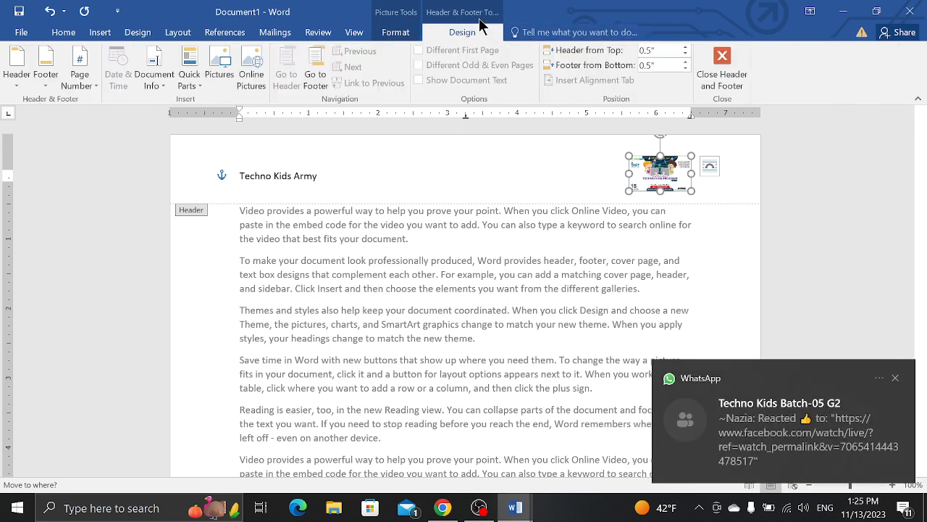
pyautogui.click(721, 73)
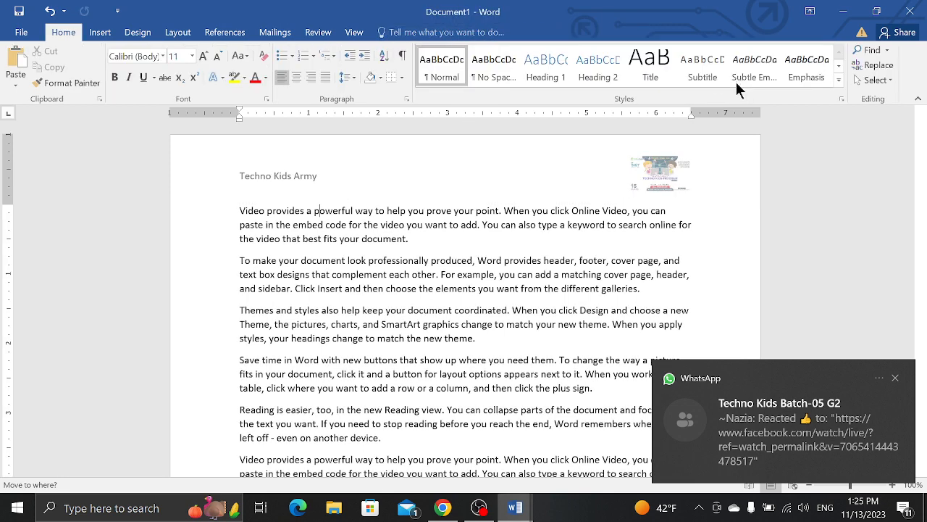
# Check the header text and picture on the following pages and in the print preview, and return to the document.
pyautogui.scroll(-2, 491, 302)
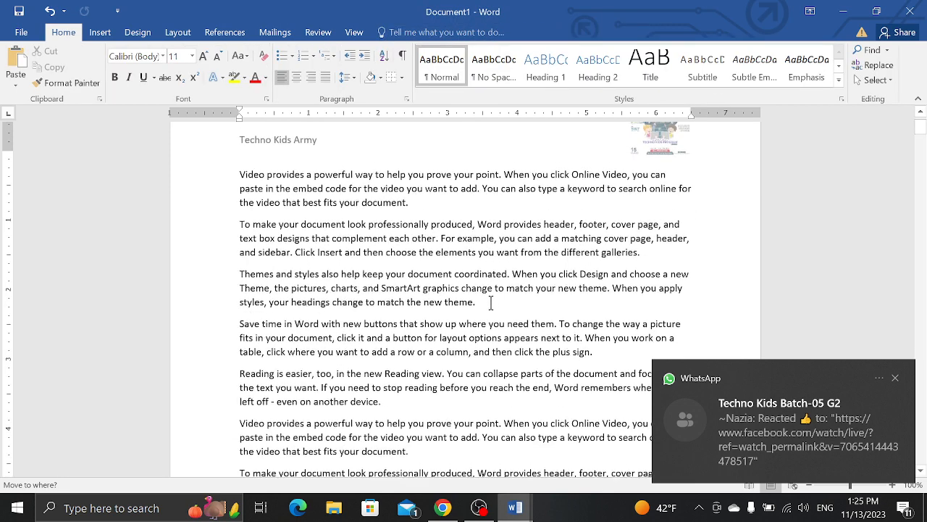
pyautogui.scroll(-10, 491, 304)
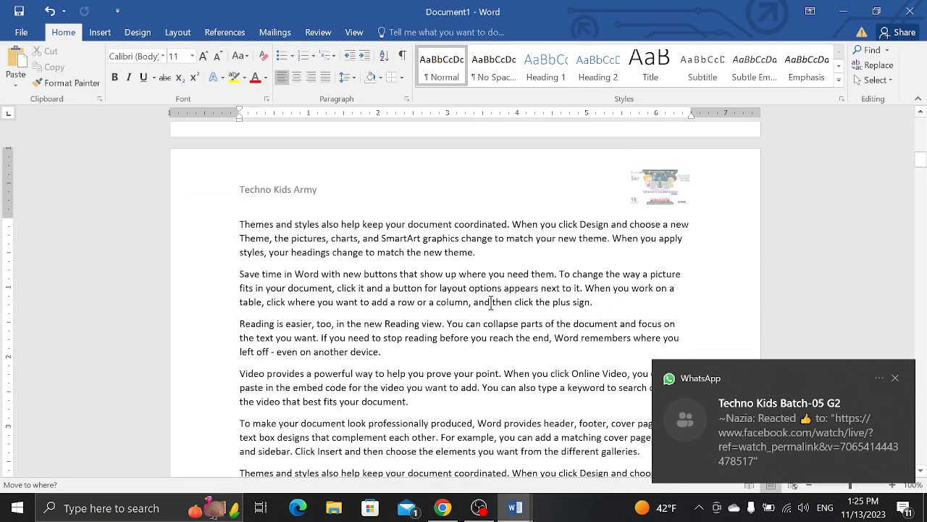
pyautogui.scroll(3, 491, 304)
pyautogui.scroll(-6, 491, 305)
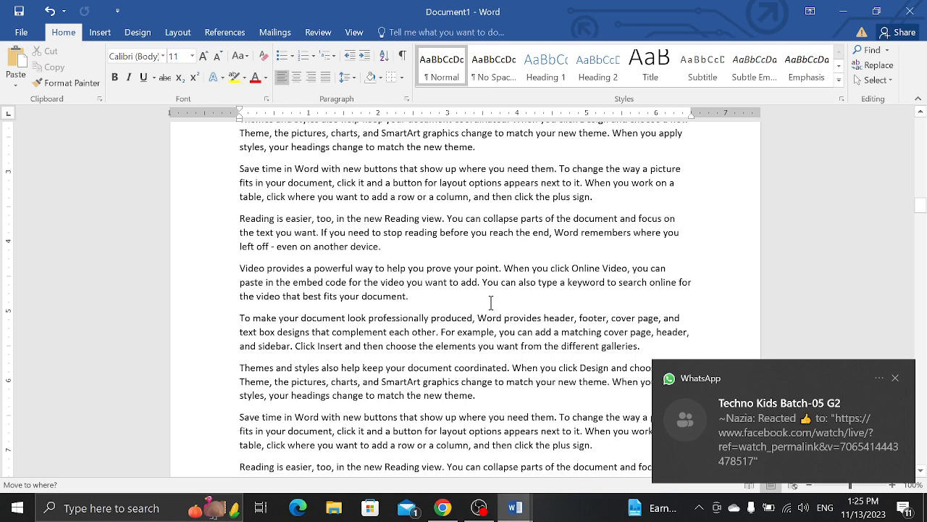
pyautogui.hotkey('ctrl', 'p')
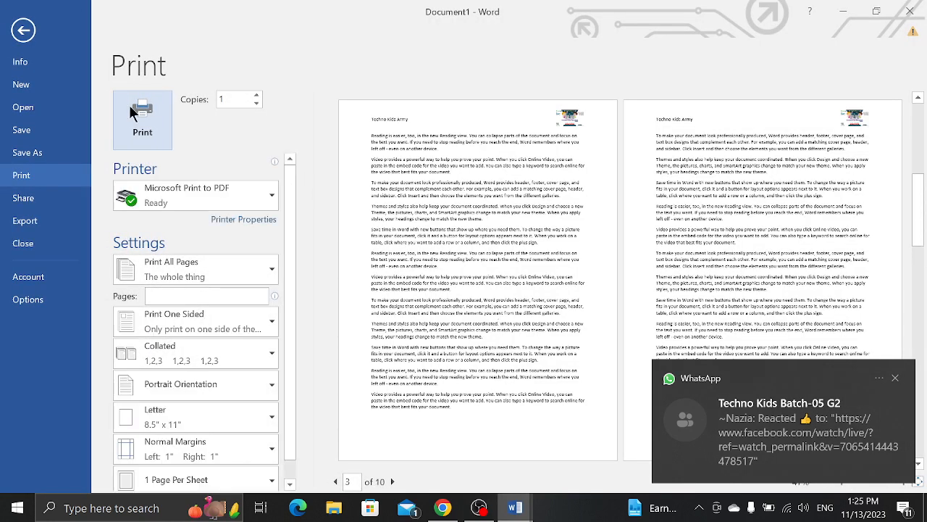
pyautogui.click(24, 30)
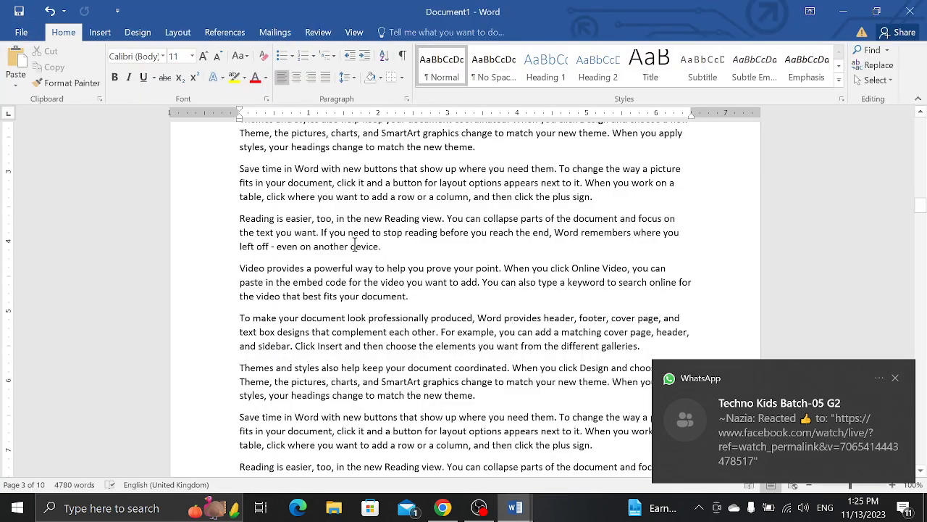
# Delete the text "Techno Kids Army" from the header on page 3, keeping the picture, and close the header.
pyautogui.scroll(-4, 354, 240)
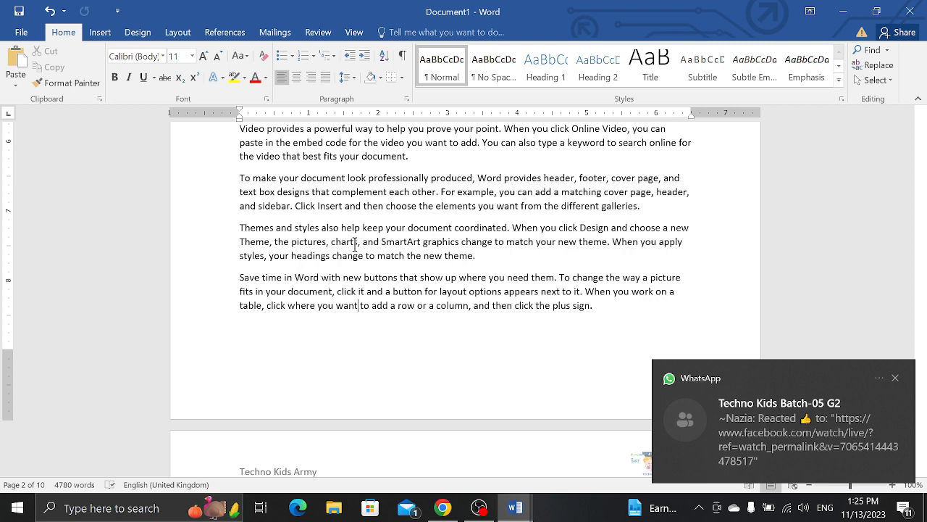
pyautogui.scroll(-6, 354, 244)
pyautogui.doubleClick(340, 272)
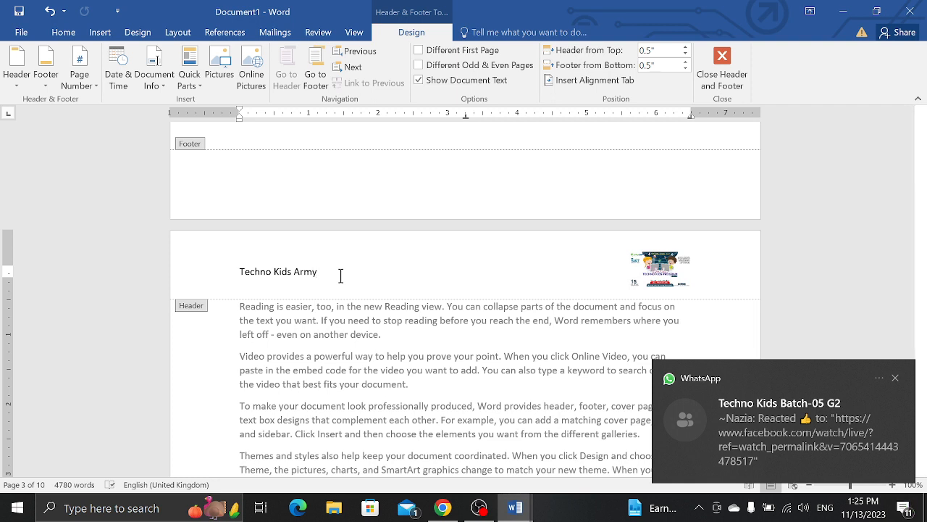
pyautogui.press('BackSpace')
pyautogui.press('BackSpace')
pyautogui.press('BackSpace')
pyautogui.press('BackSpace')
pyautogui.press('BackSpace')
pyautogui.press('BackSpace')
pyautogui.press('BackSpace')
pyautogui.press('BackSpace')
pyautogui.press('BackSpace')
pyautogui.press('BackSpace')
pyautogui.press('BackSpace')
pyautogui.press('BackSpace')
pyautogui.press('BackSpace')
pyautogui.press('BackSpace')
pyautogui.press('BackSpace')
pyautogui.press('BackSpace')
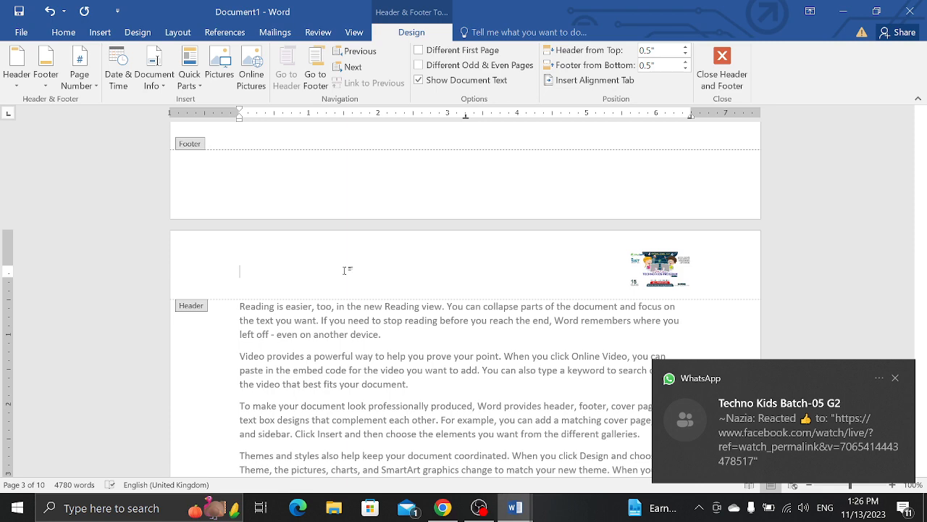
pyautogui.click(724, 72)
# Return to the first page and insert a table with three columns and two rows in its header.
pyautogui.scroll(5, 446, 236)
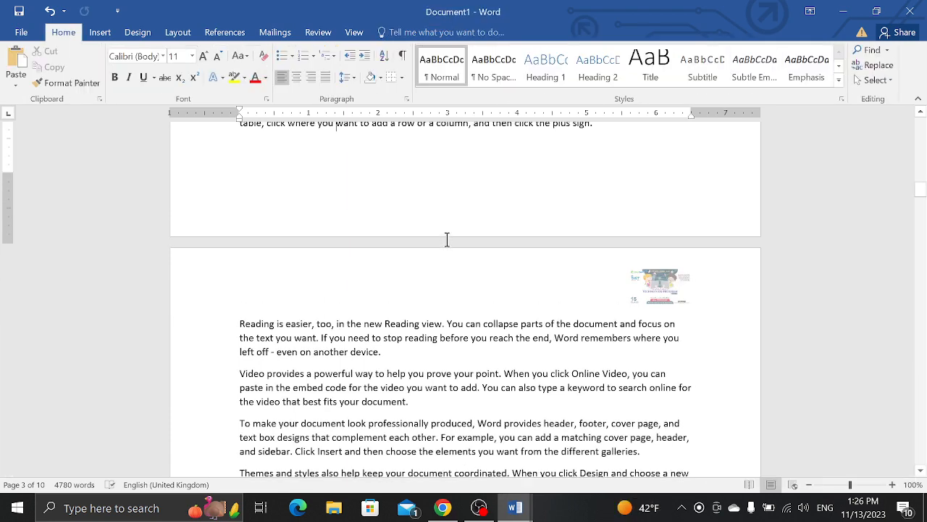
pyautogui.scroll(10, 446, 236)
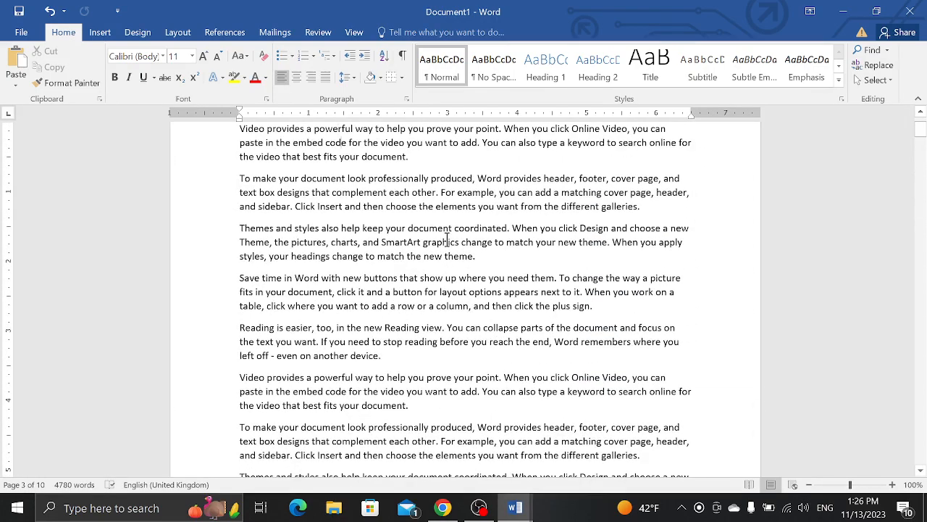
pyautogui.click(922, 113)
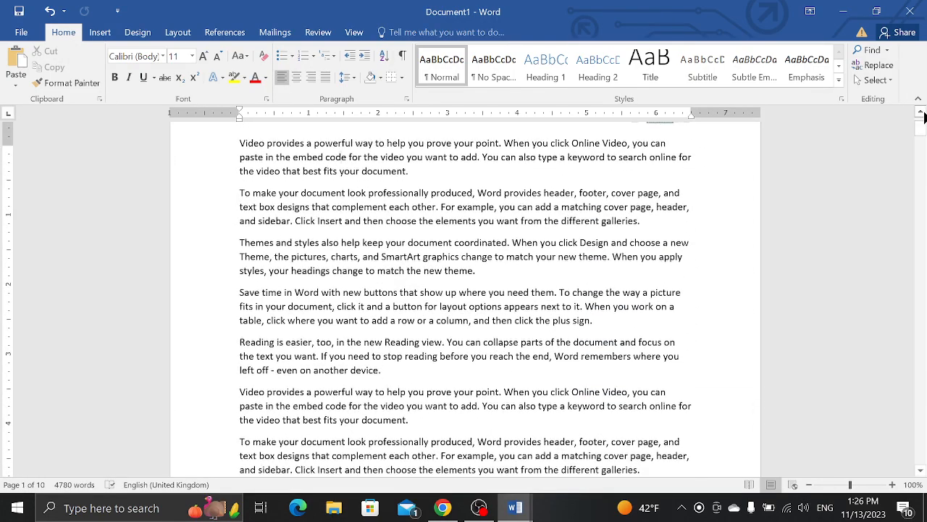
pyautogui.click(922, 114)
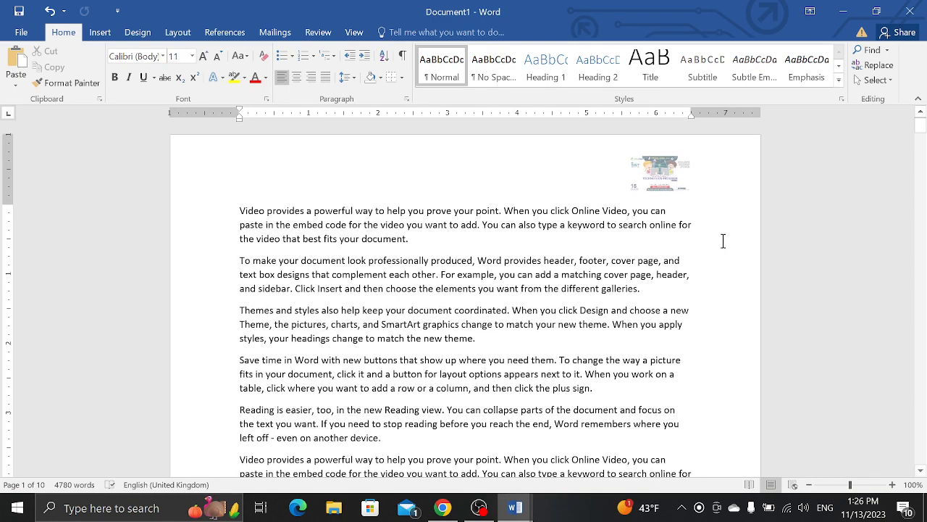
pyautogui.doubleClick(447, 167)
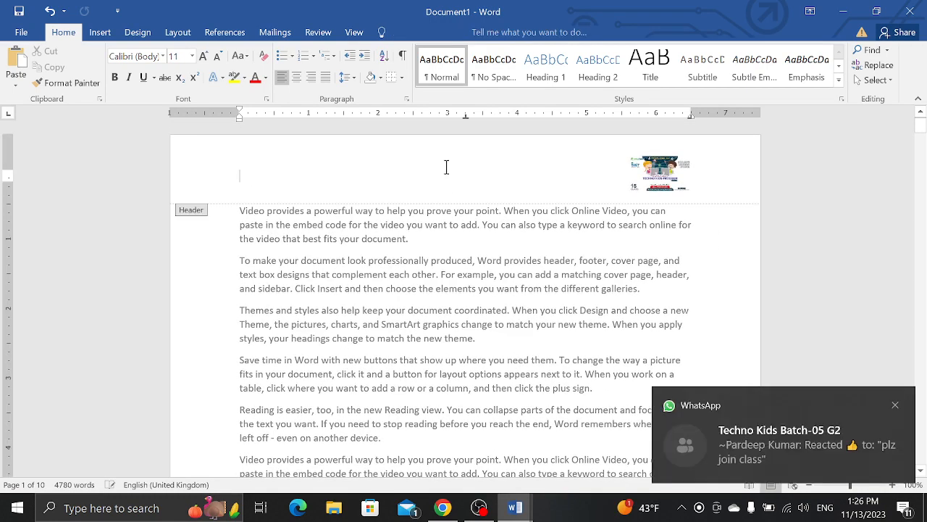
pyautogui.click(103, 31)
pyautogui.click(88, 78)
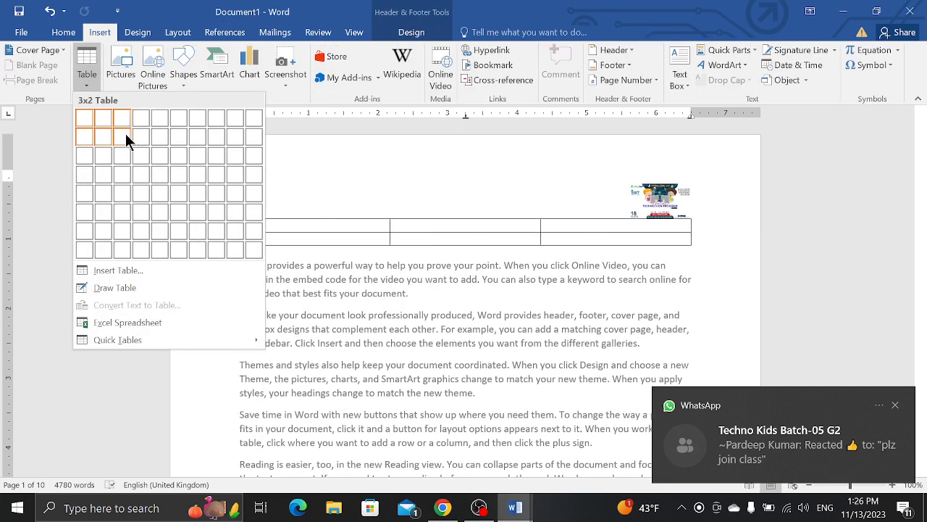
pyautogui.click(125, 133)
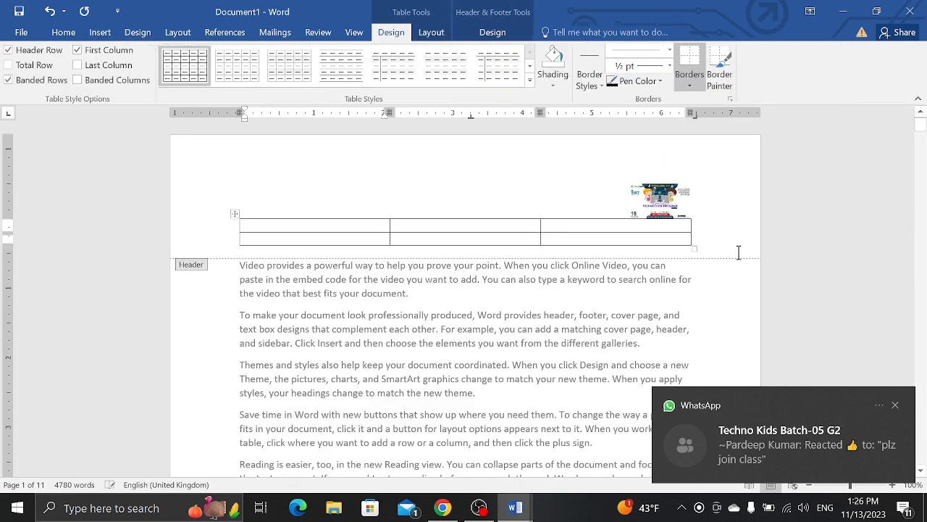
# Shrink the header table to about 4.7" wide so it ends before the picture, and move the picture up level with it.
pyautogui.moveTo(694, 247); pyautogui.dragTo(566, 182)
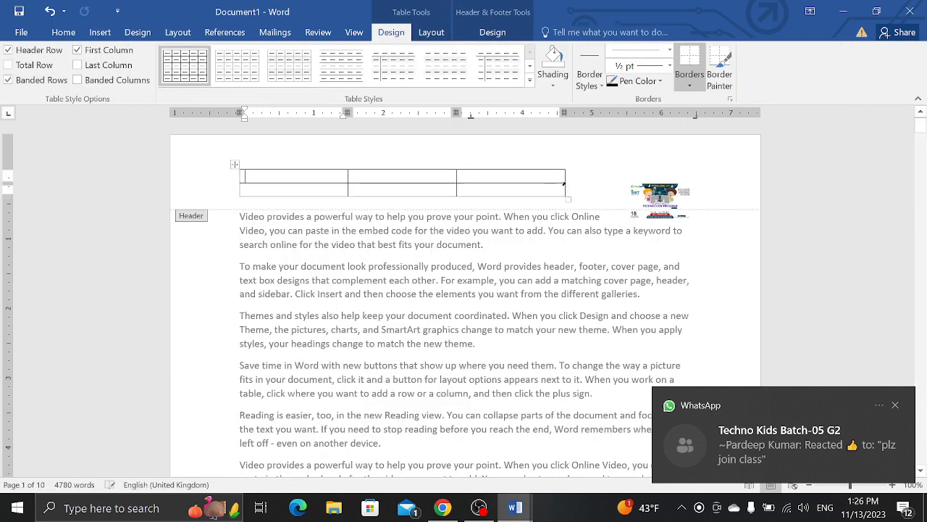
pyautogui.click(644, 190)
pyautogui.moveTo(644, 189); pyautogui.dragTo(646, 174)
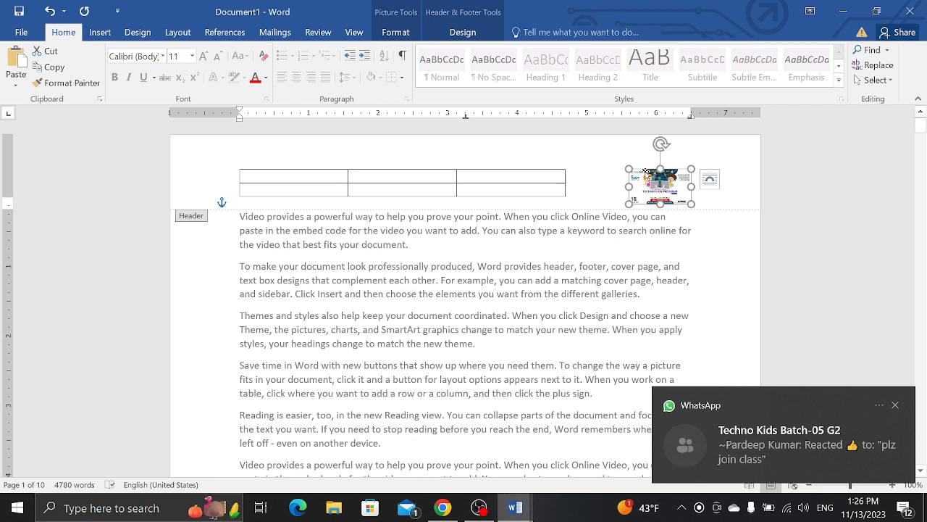
# Fill the header table with A, B, C in the first row and D, E, f in the second row.
pyautogui.click(263, 178)
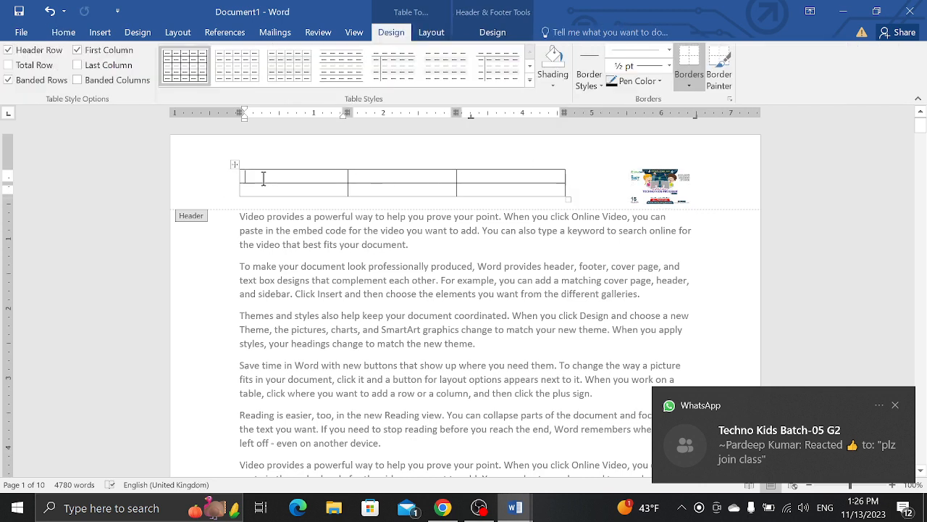
pyautogui.write('a')
pyautogui.press('Tab')
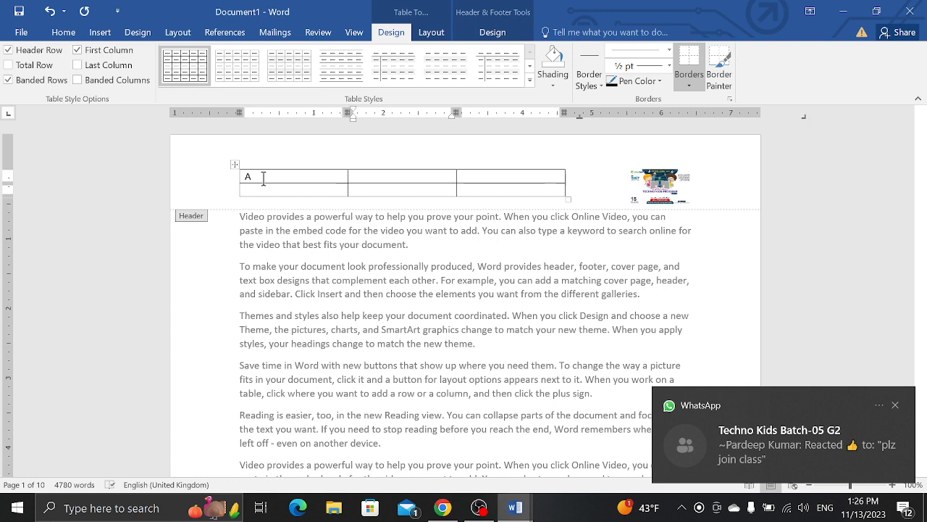
pyautogui.write('b')
pyautogui.press('Tab')
pyautogui.write('c')
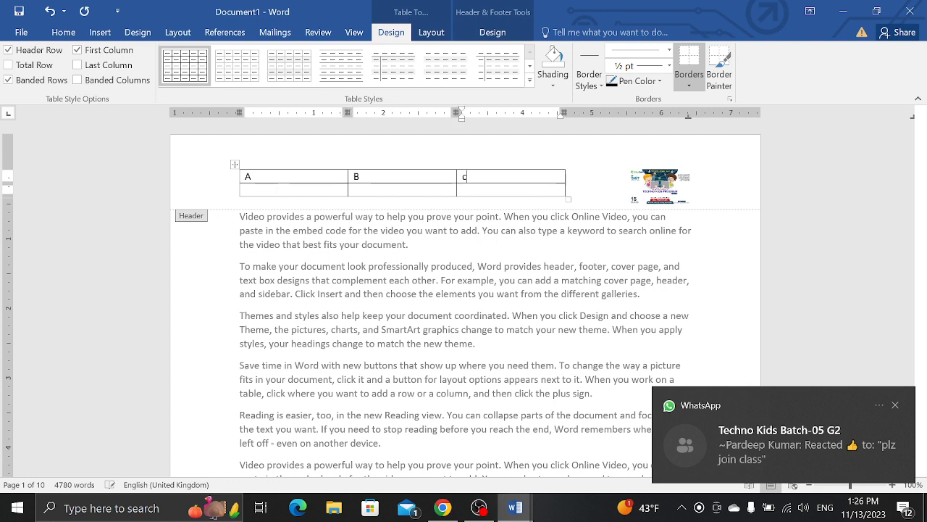
pyautogui.press('Tab')
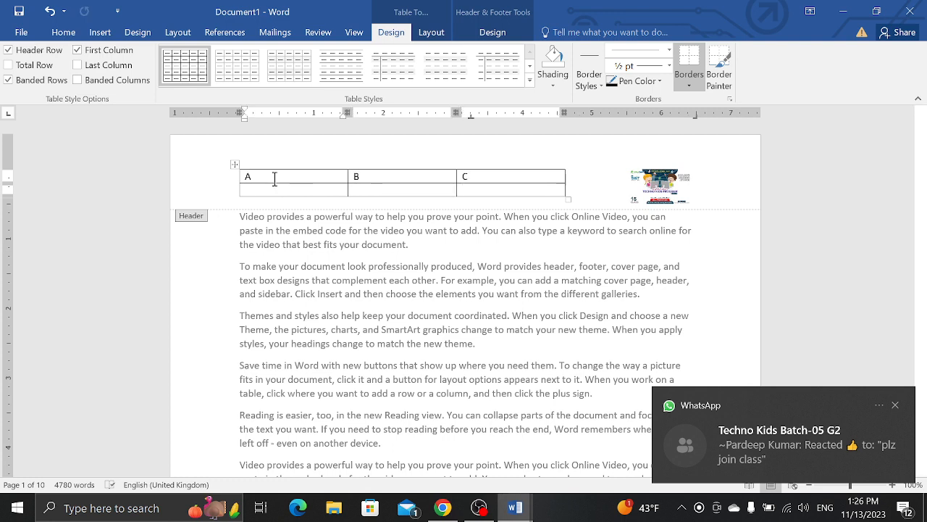
pyautogui.write('d')
pyautogui.press('Tab')
pyautogui.write('e')
pyautogui.press('Tab')
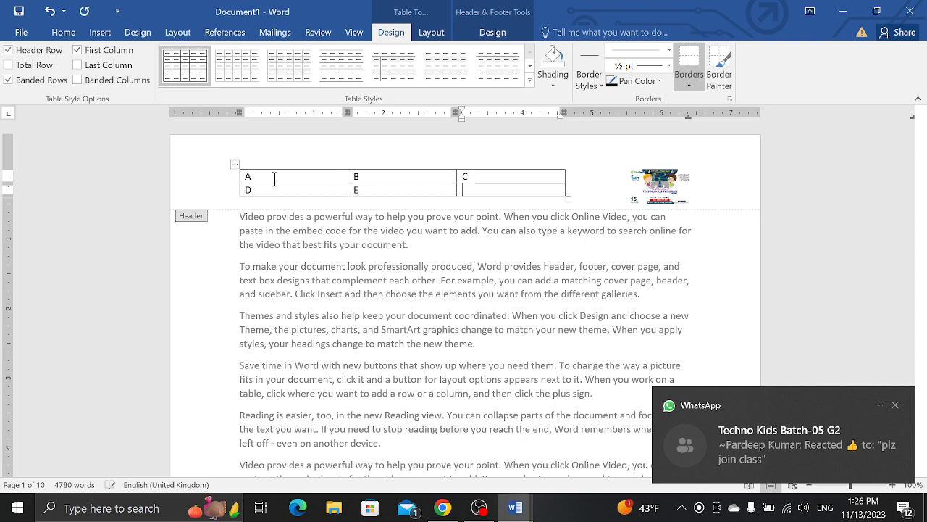
pyautogui.write('f')
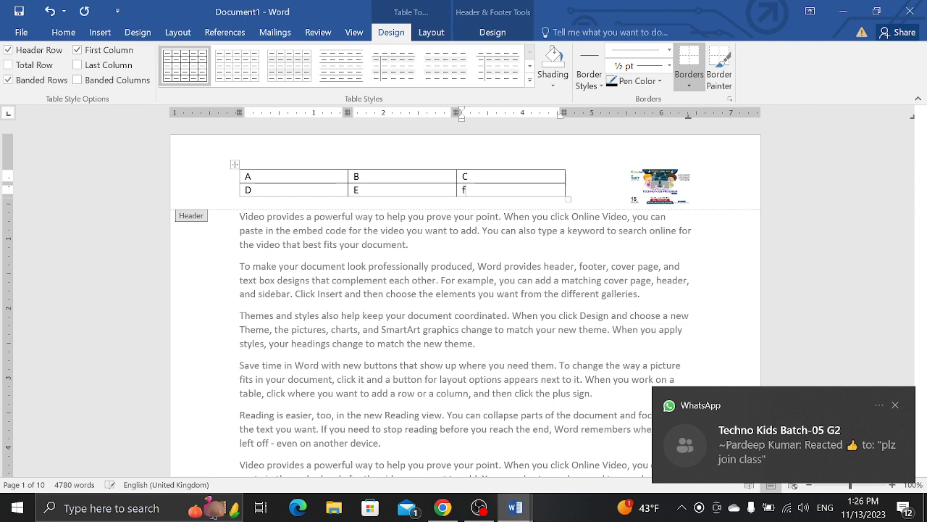
# Remove all borders from the whole header table.
pyautogui.click(236, 165)
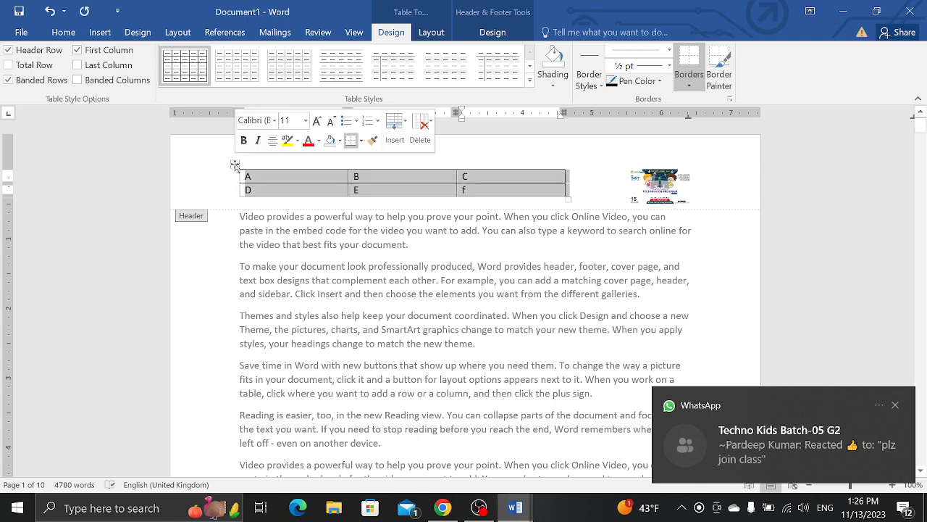
pyautogui.click(497, 34)
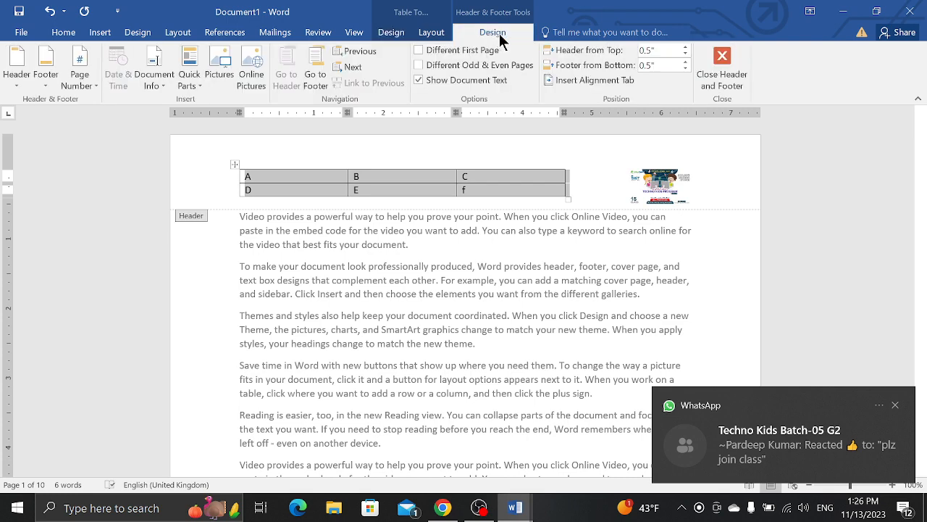
pyautogui.click(407, 34)
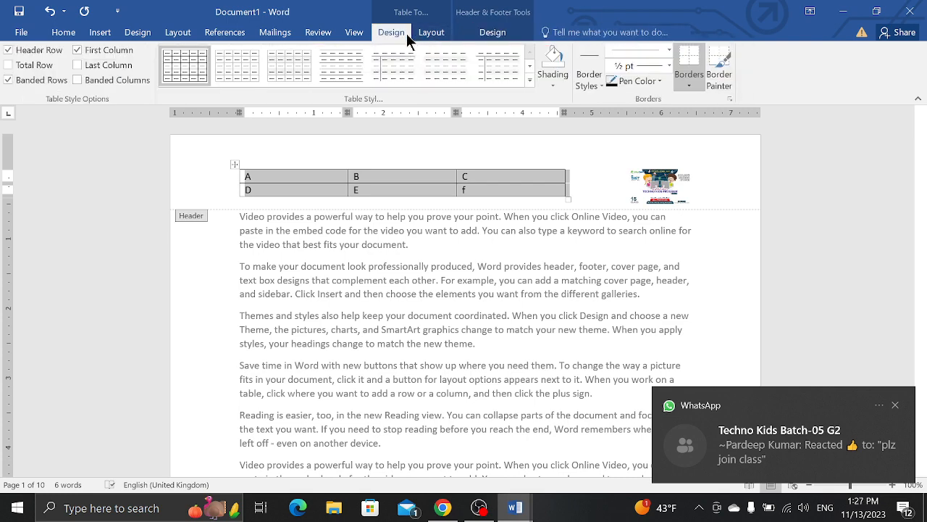
pyautogui.click(687, 85)
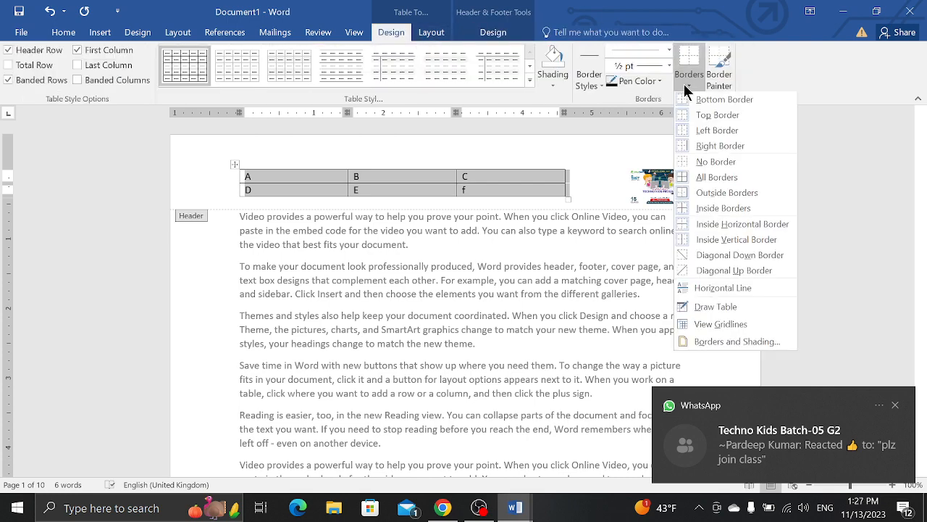
pyautogui.click(713, 162)
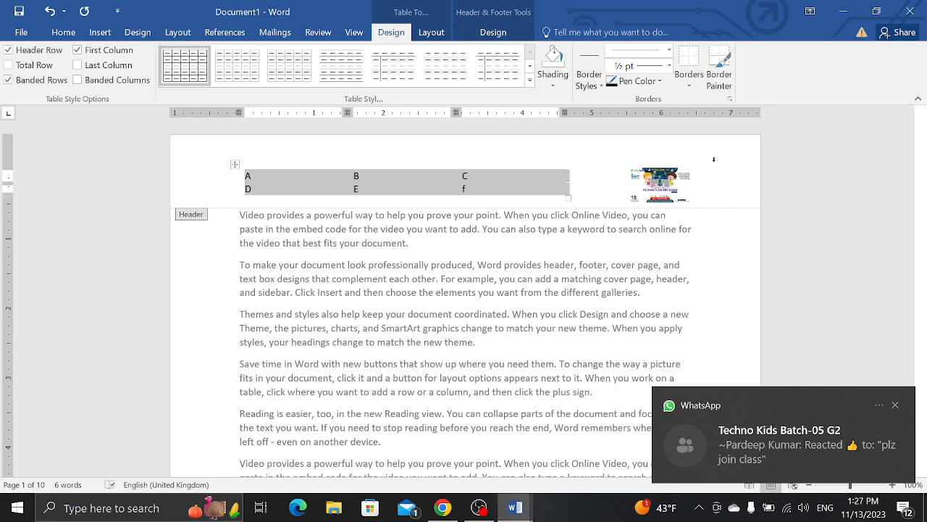
pyautogui.click(506, 28)
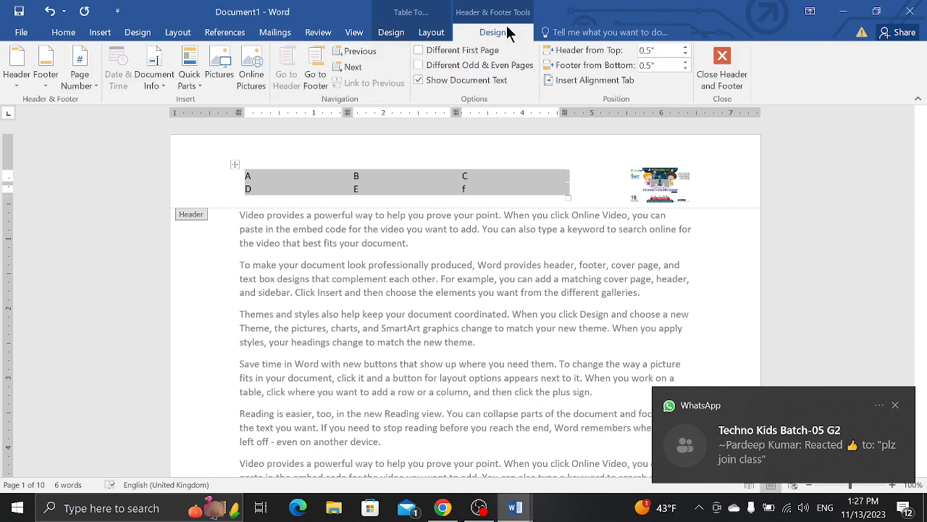
# Replace the header contents with the built-in Retrospect header design.
pyautogui.click(25, 80)
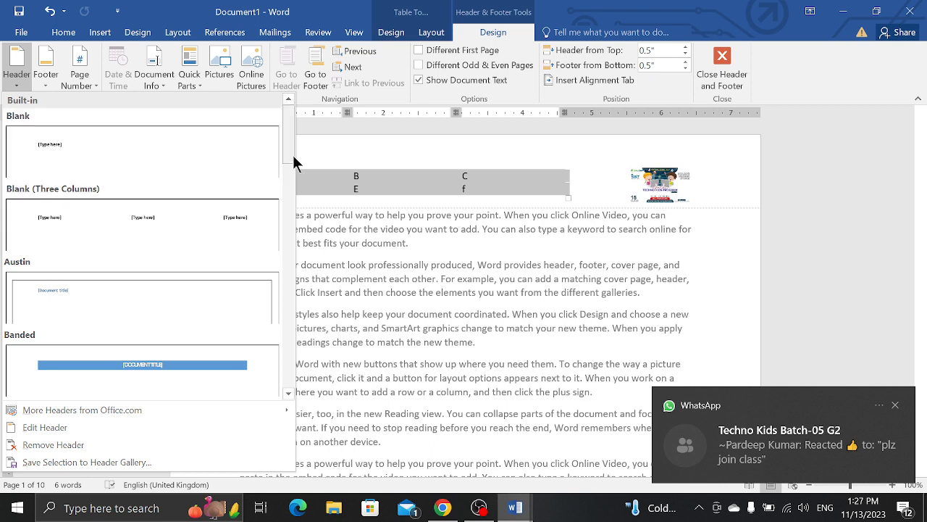
pyautogui.moveTo(294, 161); pyautogui.dragTo(250, 326)
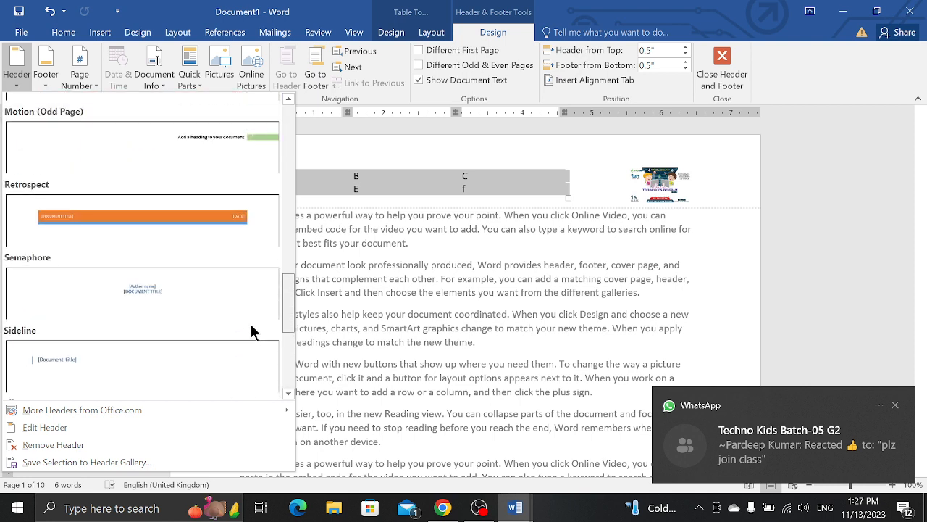
pyautogui.click(209, 244)
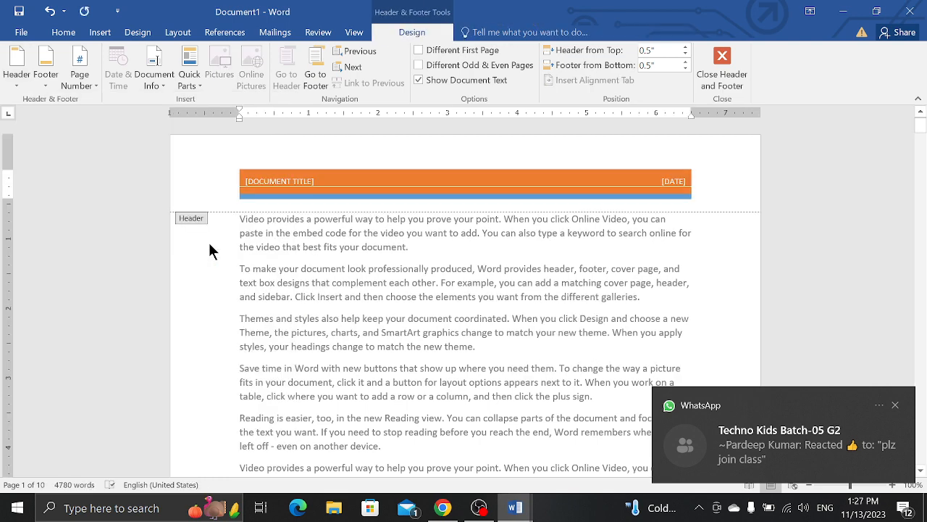
# Apply the built-in Banded header design to the document.
pyautogui.click(17, 85)
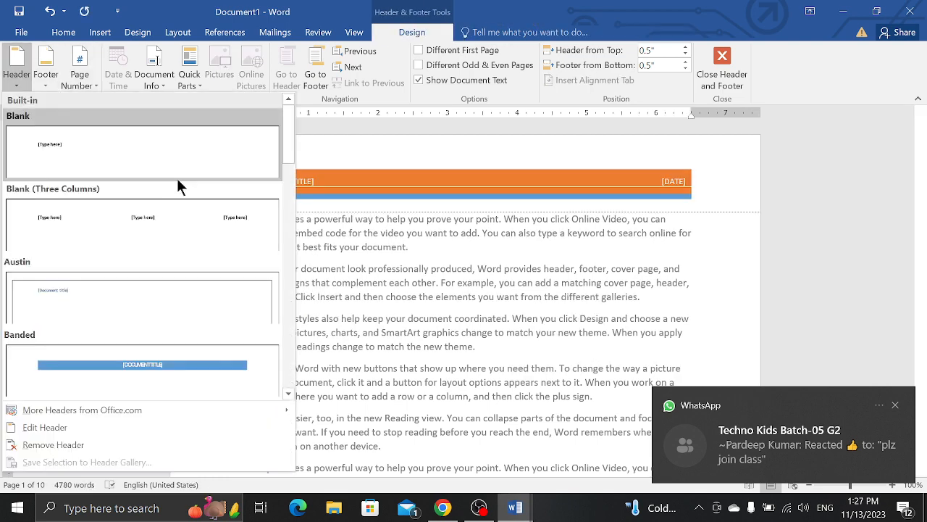
pyautogui.click(218, 358)
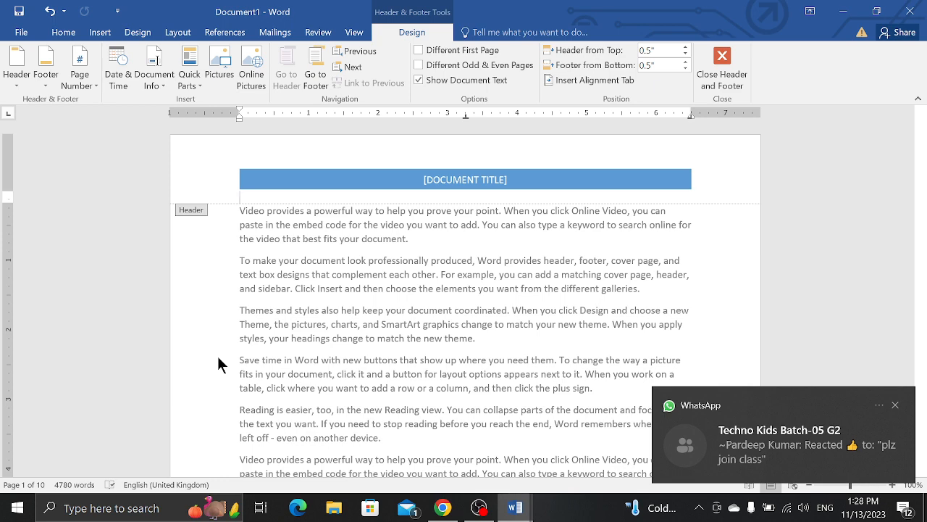
pyautogui.hotkey('alt', 'Tab')
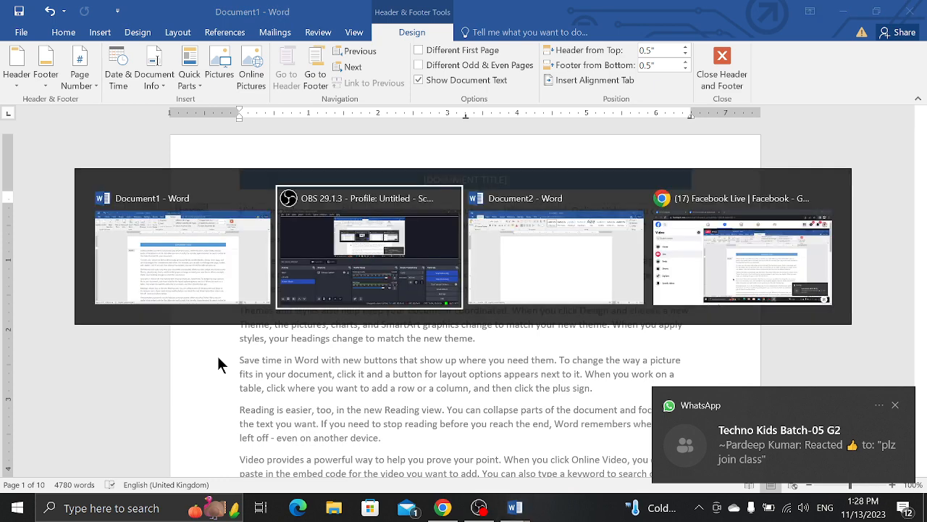
pyautogui.click(104, 347)
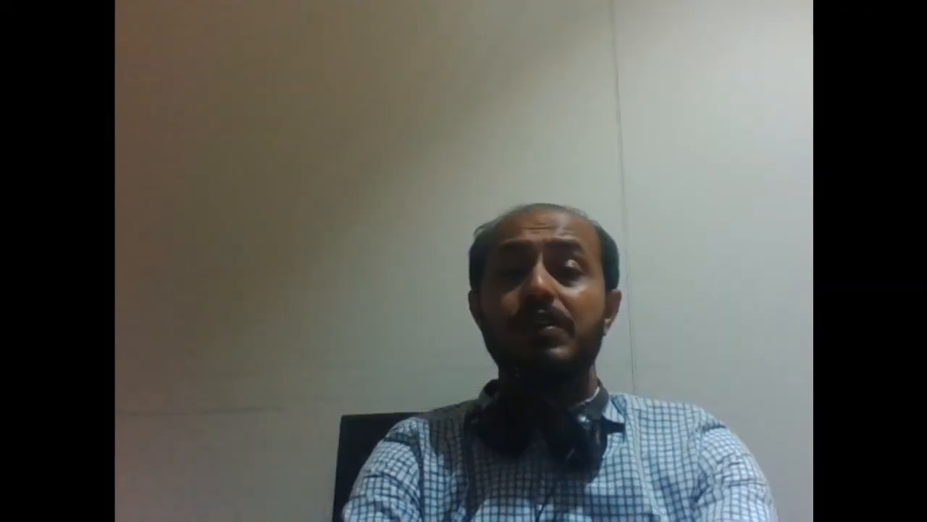
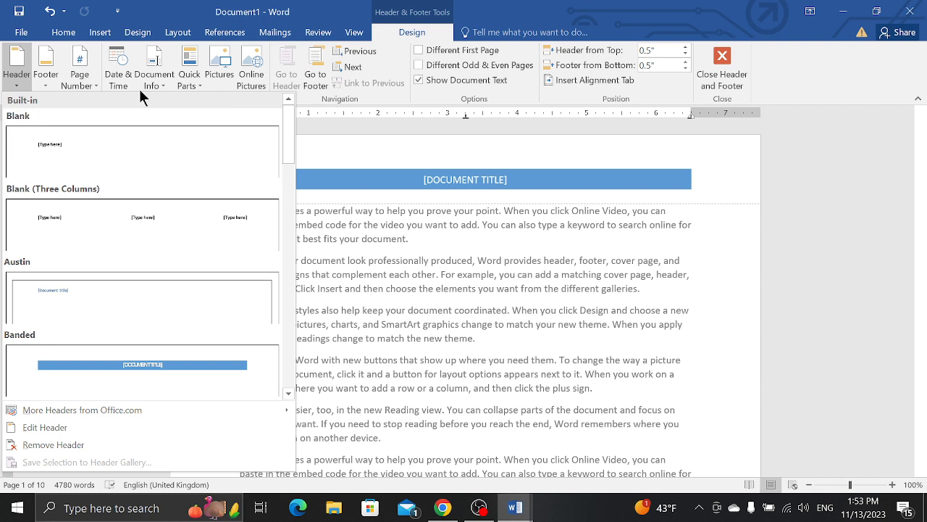
# Add the built-in Whisp footer and leave header and footer editing to check the pages that follow.
pyautogui.click(43, 85)
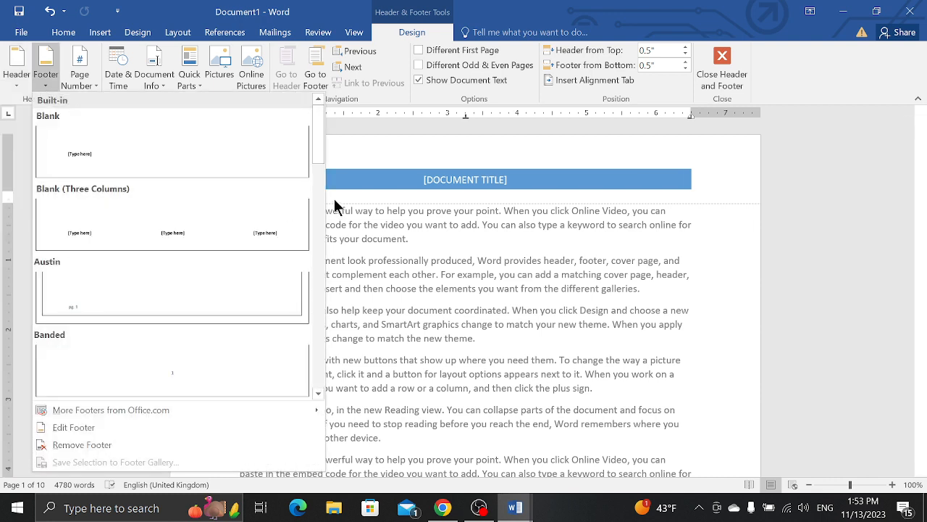
pyautogui.moveTo(319, 160); pyautogui.dragTo(321, 408)
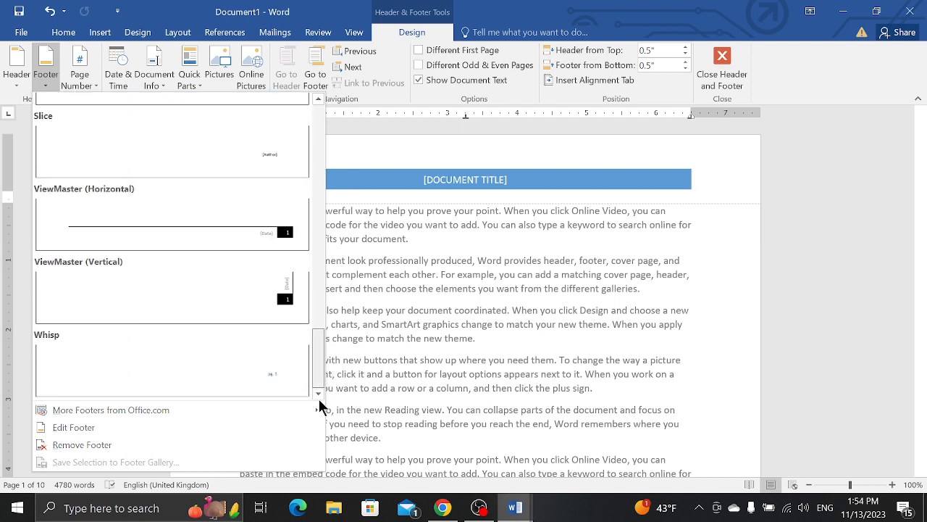
pyautogui.click(255, 352)
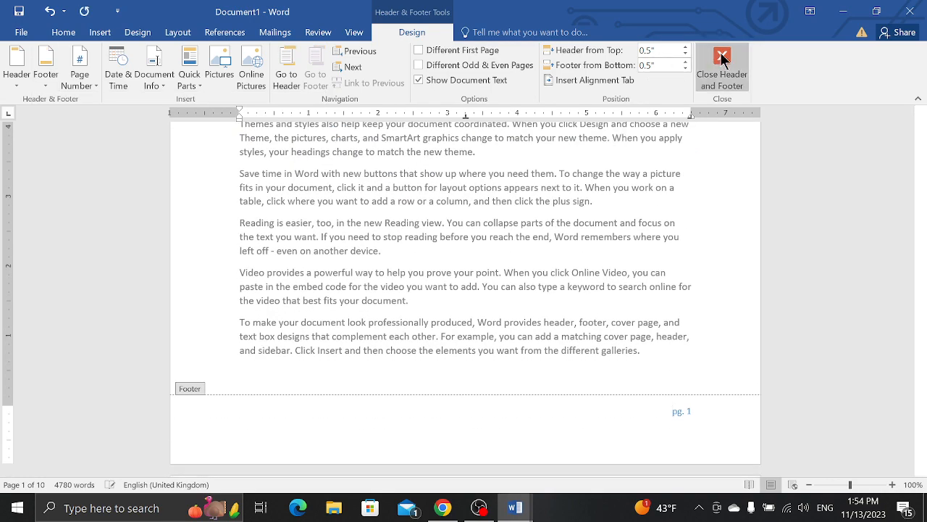
pyautogui.click(722, 58)
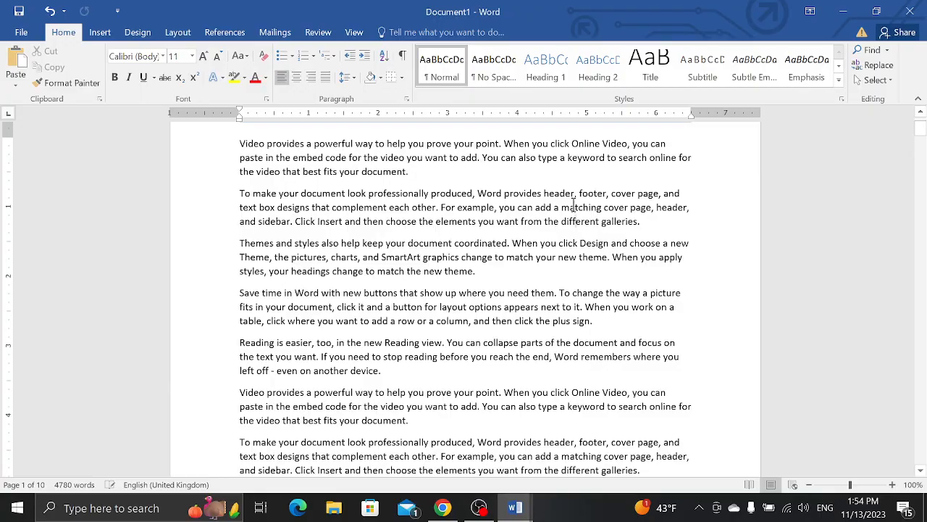
pyautogui.scroll(-20, 573, 204)
pyautogui.scroll(-10, 574, 204)
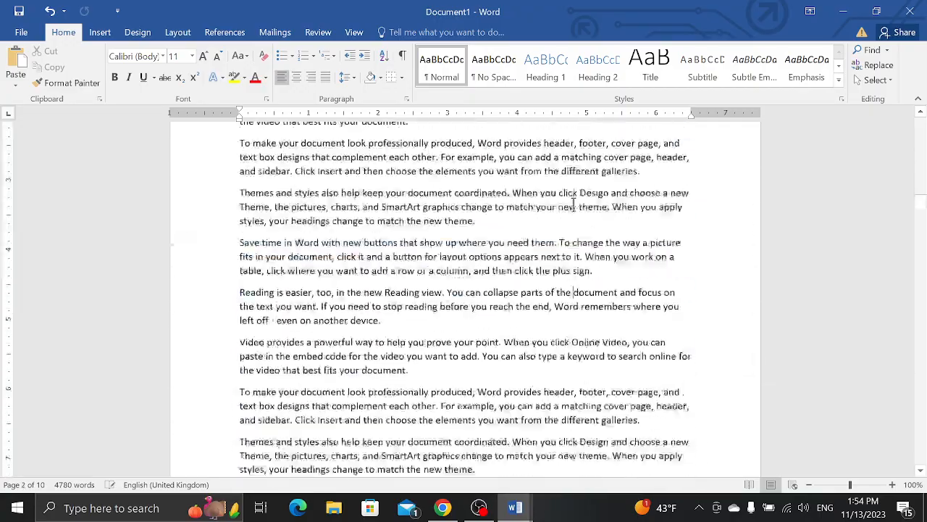
pyautogui.scroll(-20, 573, 205)
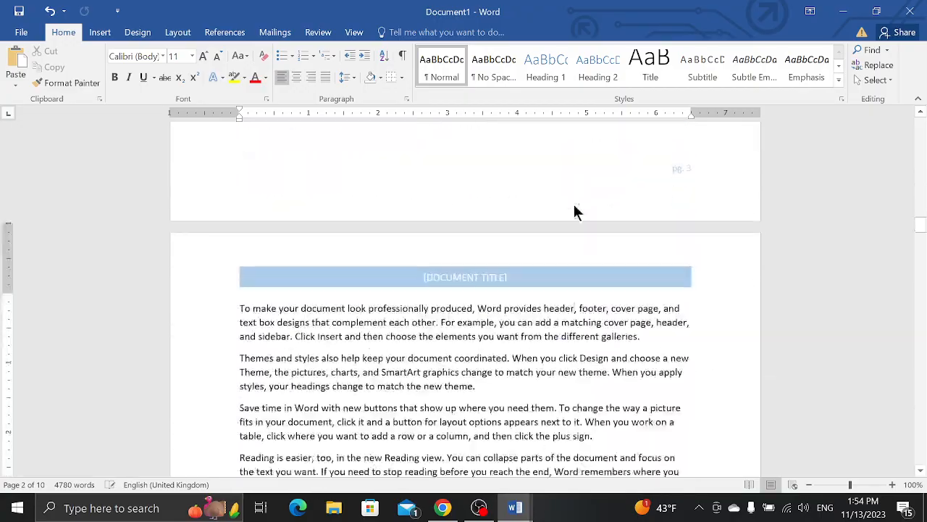
pyautogui.scroll(-8, 573, 205)
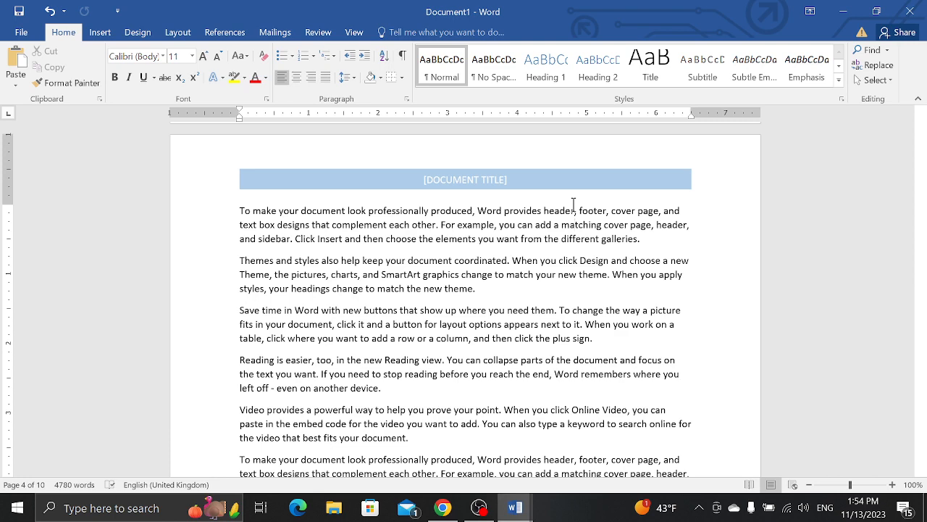
# Edit the header on page 4 and add an Accent Bar, Left page number in the page margin.
pyautogui.doubleClick(530, 165)
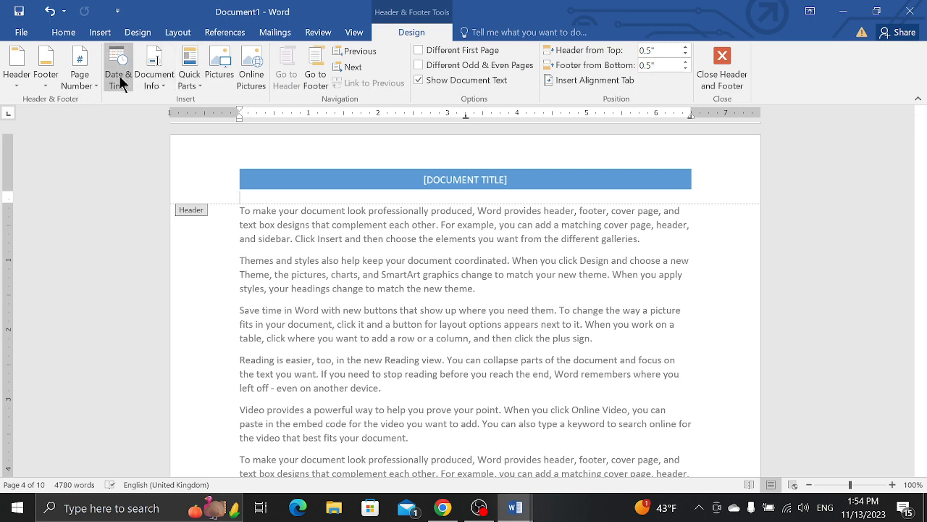
pyautogui.click(93, 83)
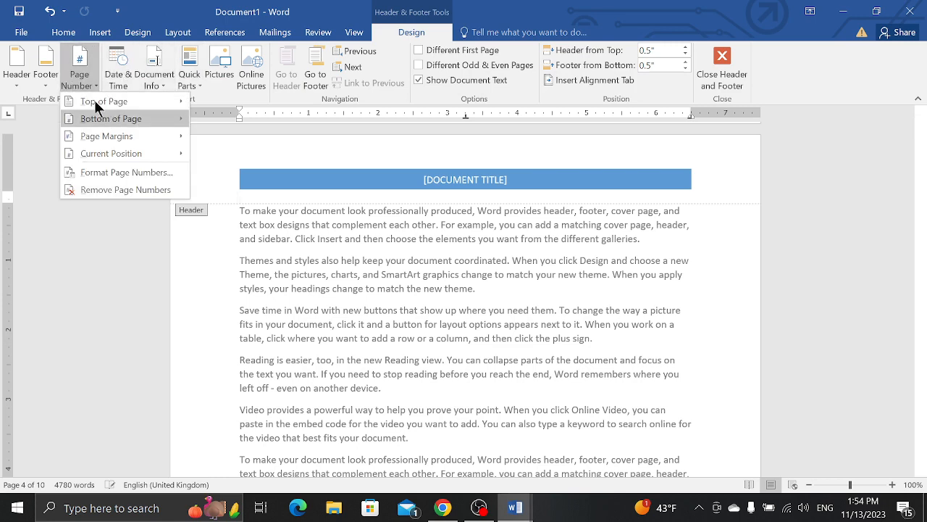
pyautogui.moveTo(92, 105)
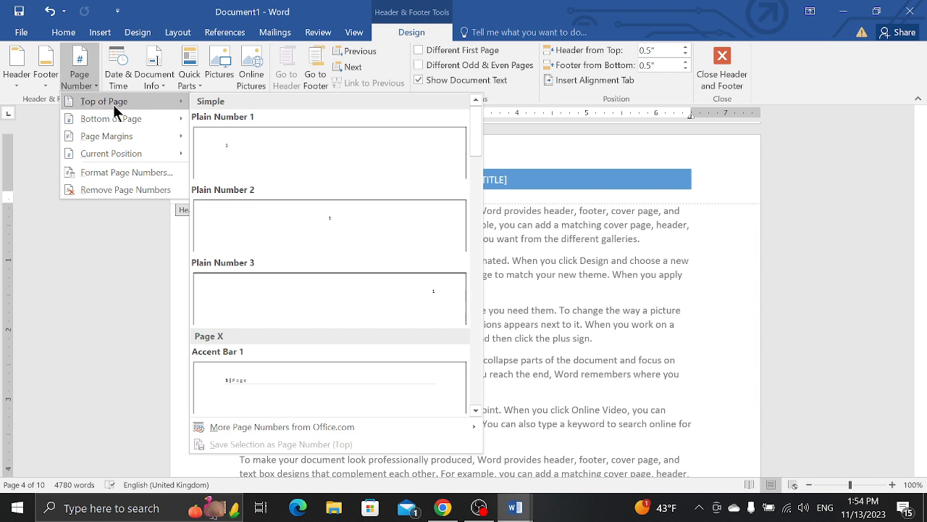
pyautogui.moveTo(181, 119)
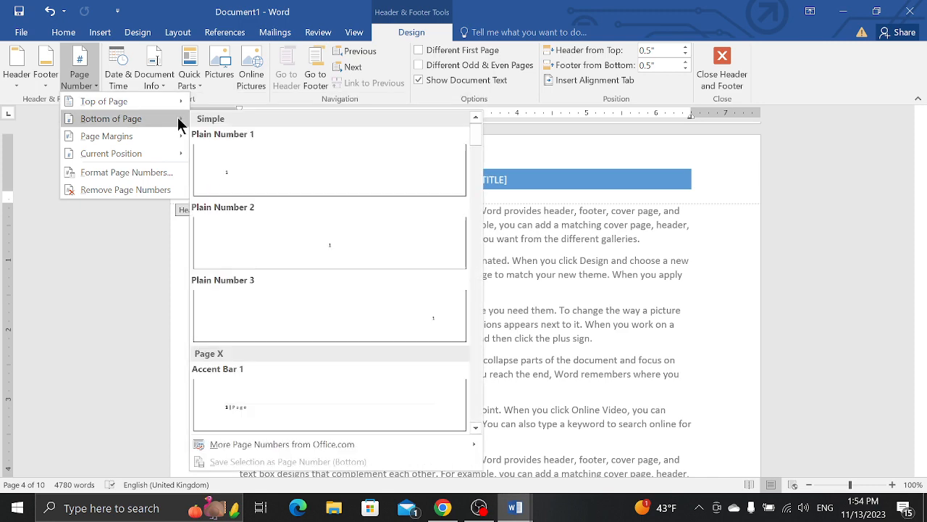
pyautogui.moveTo(143, 103)
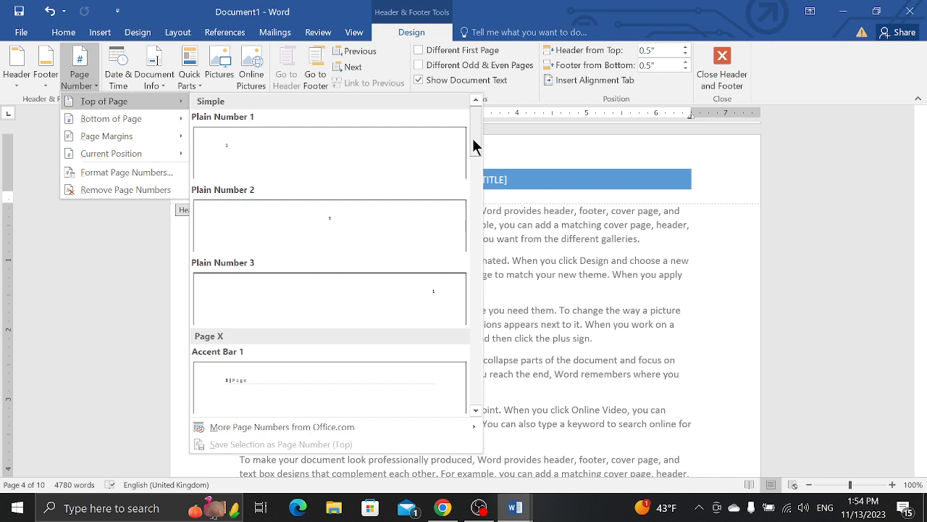
pyautogui.moveTo(473, 140); pyautogui.dragTo(451, 393)
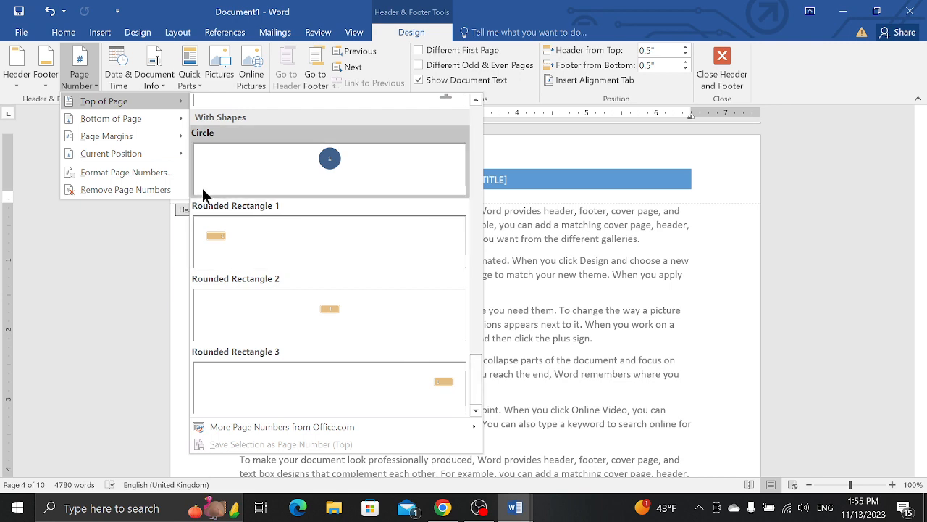
pyautogui.moveTo(148, 116)
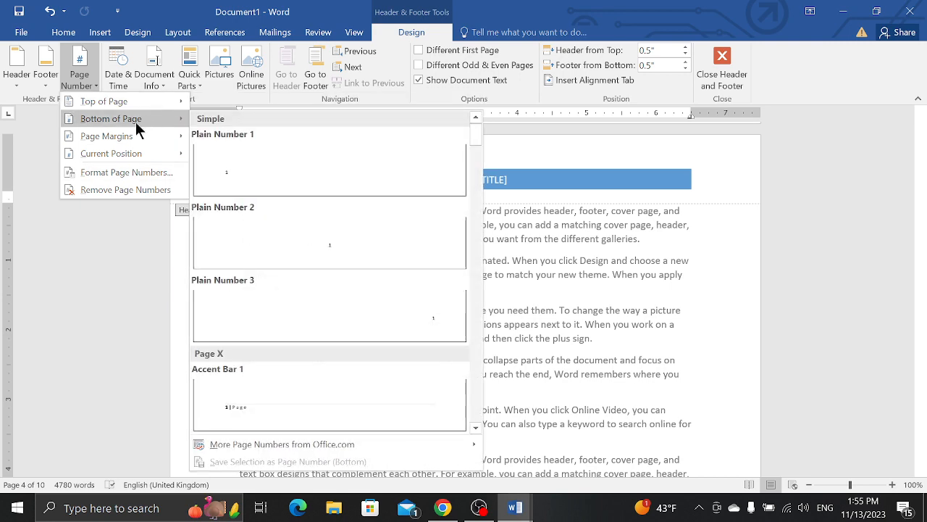
pyautogui.moveTo(120, 136)
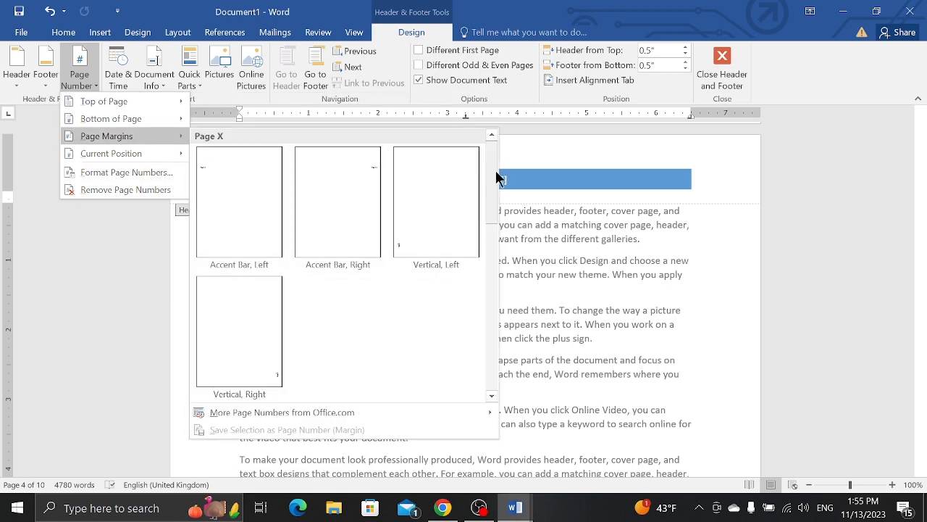
pyautogui.moveTo(497, 179)
pyautogui.mouseDown()
pyautogui.moveTo(481, 363)
pyautogui.moveTo(493, 326)
pyautogui.moveTo(490, 182)
pyautogui.mouseUp()
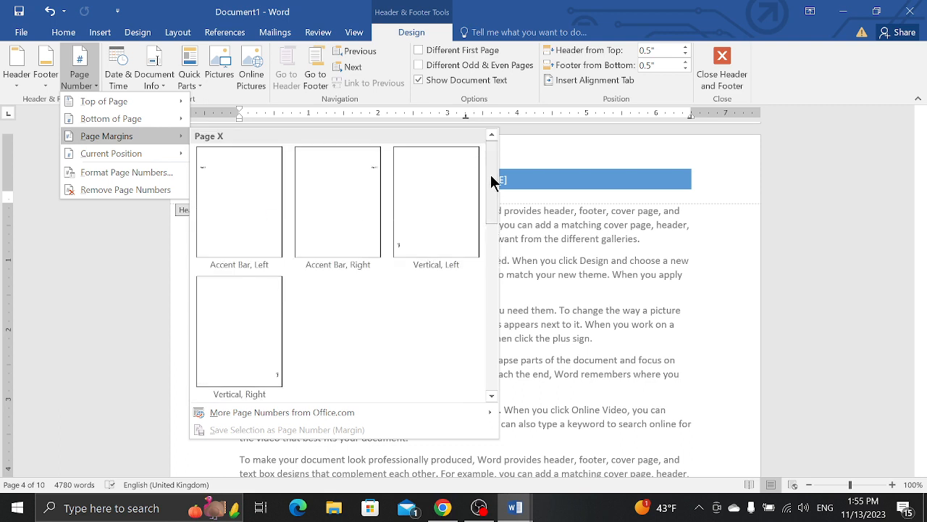
pyautogui.click(256, 182)
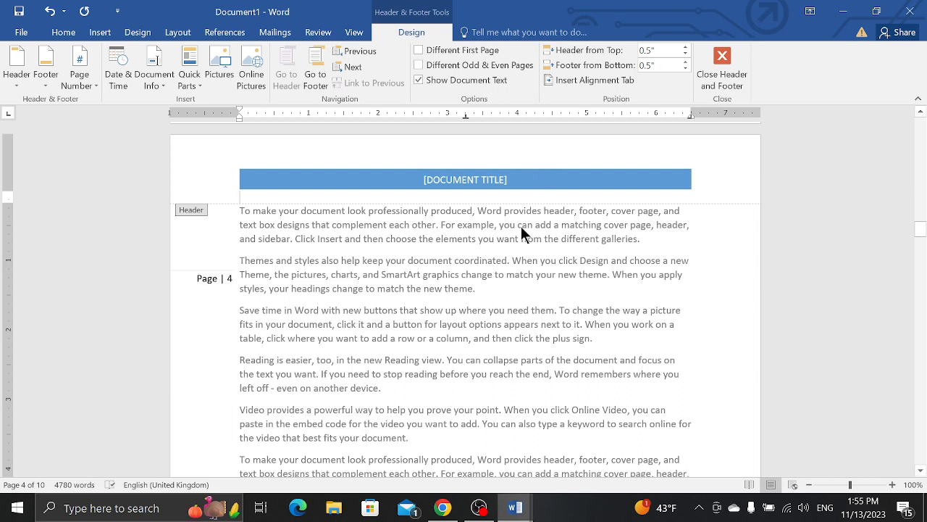
pyautogui.click(116, 84)
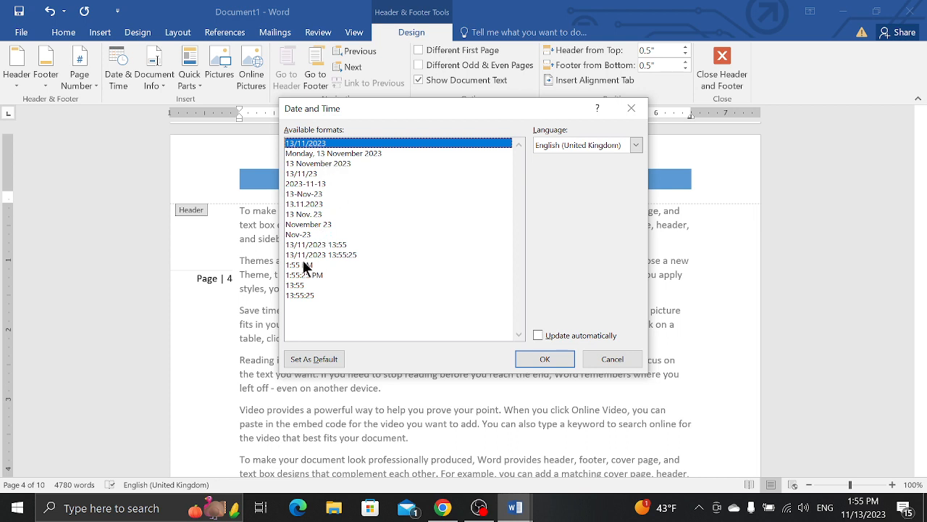
pyautogui.click(539, 335)
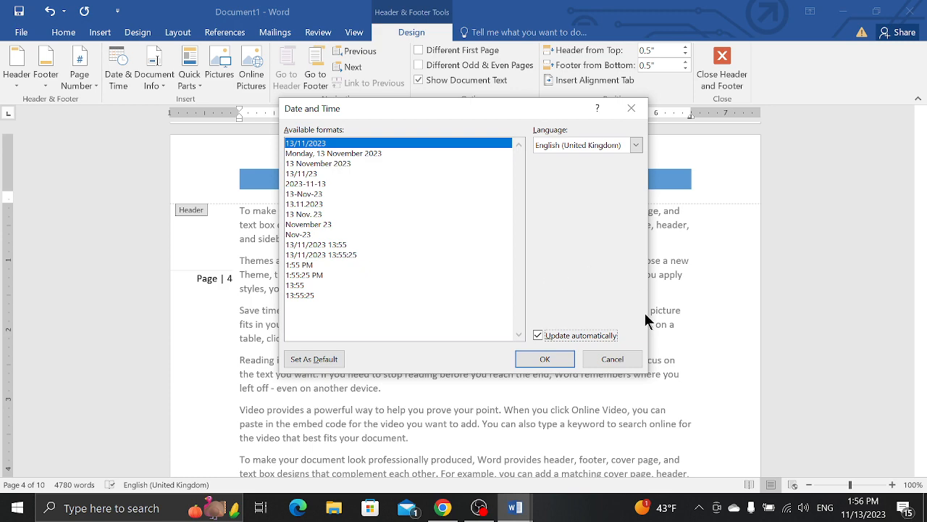
pyautogui.click(602, 366)
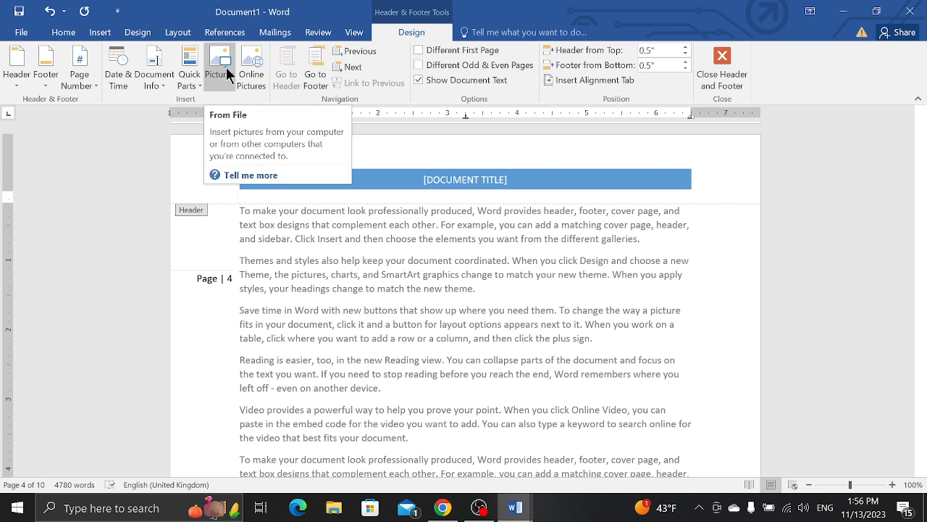
# Switch from the header to the footer of page 4, back to the header, and to the footer again.
pyautogui.click(313, 67)
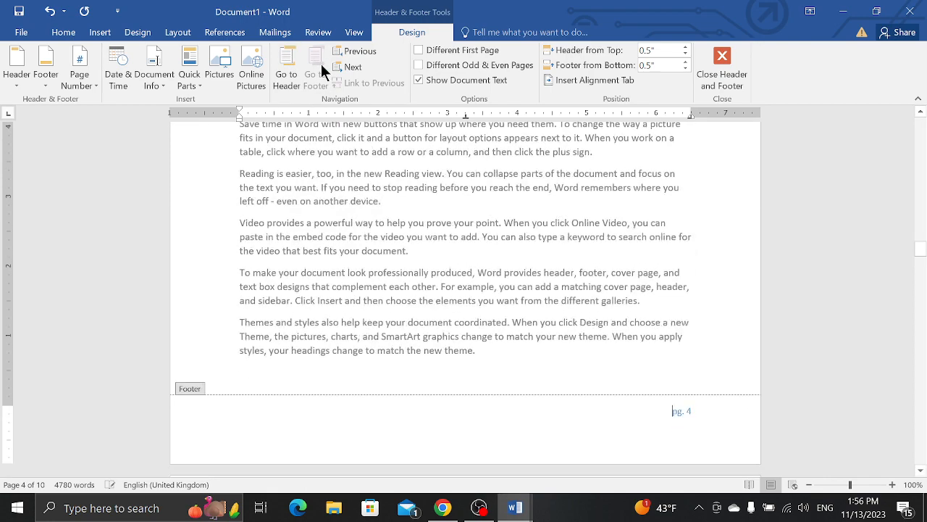
pyautogui.click(287, 72)
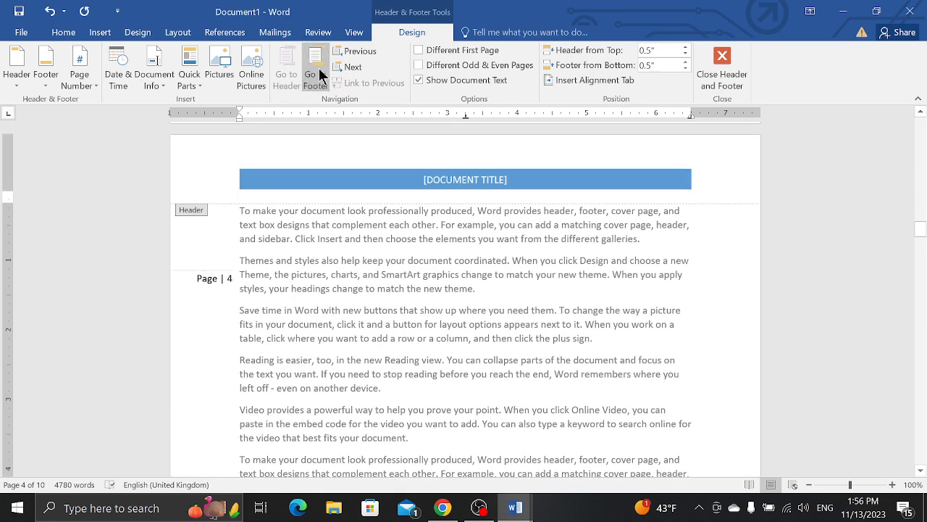
pyautogui.click(319, 68)
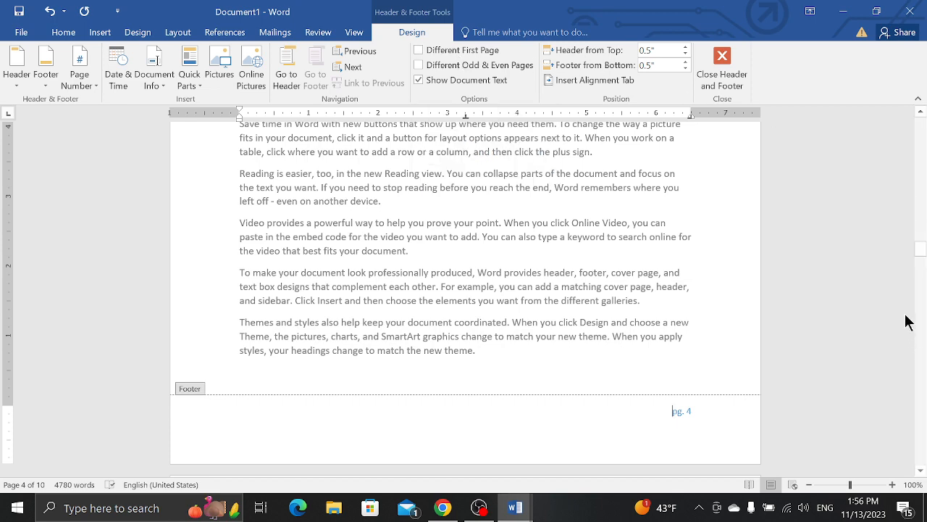
# Return to the header on the first page and give the first page its own separate header and footer.
pyautogui.moveTo(920, 260); pyautogui.dragTo(915, 105)
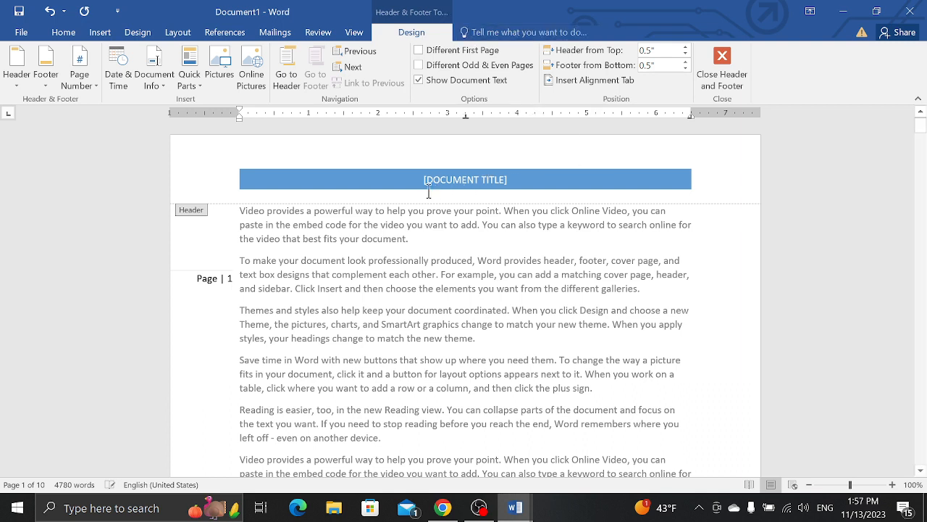
pyautogui.click(575, 171)
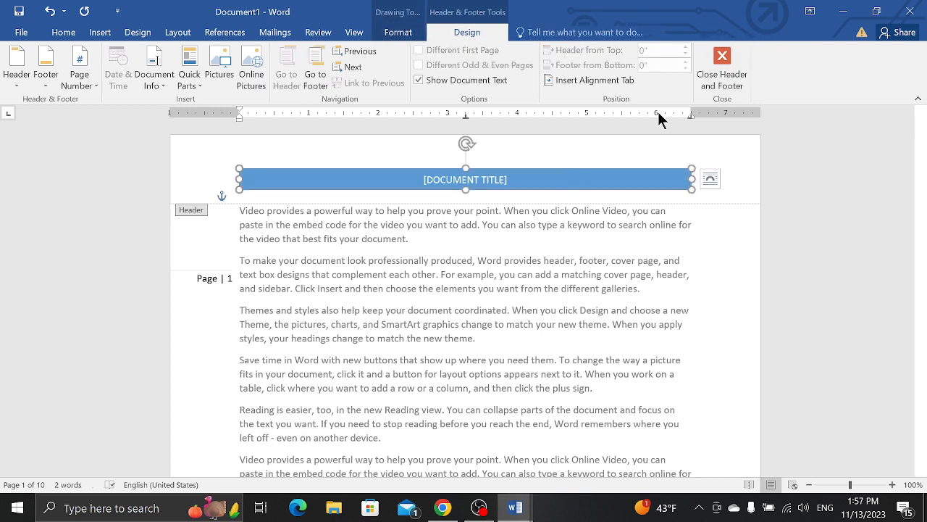
pyautogui.click(413, 156)
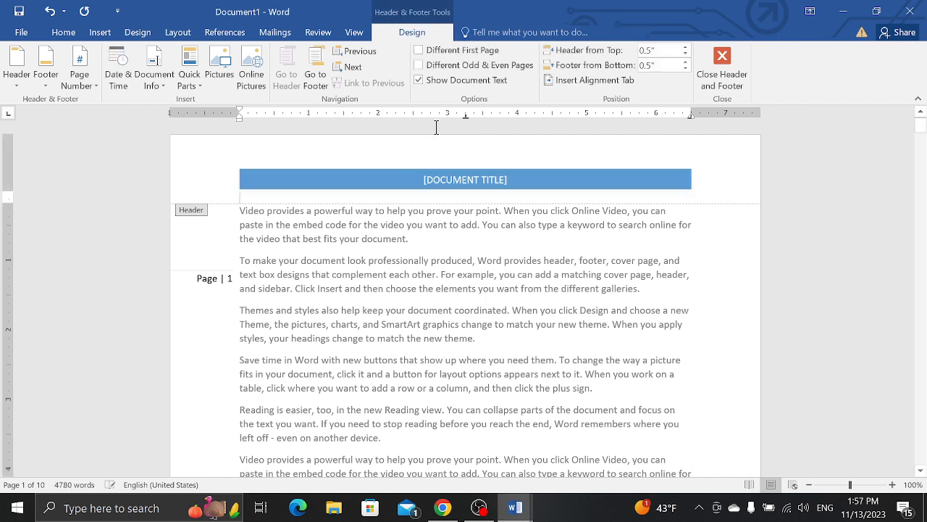
pyautogui.click(419, 49)
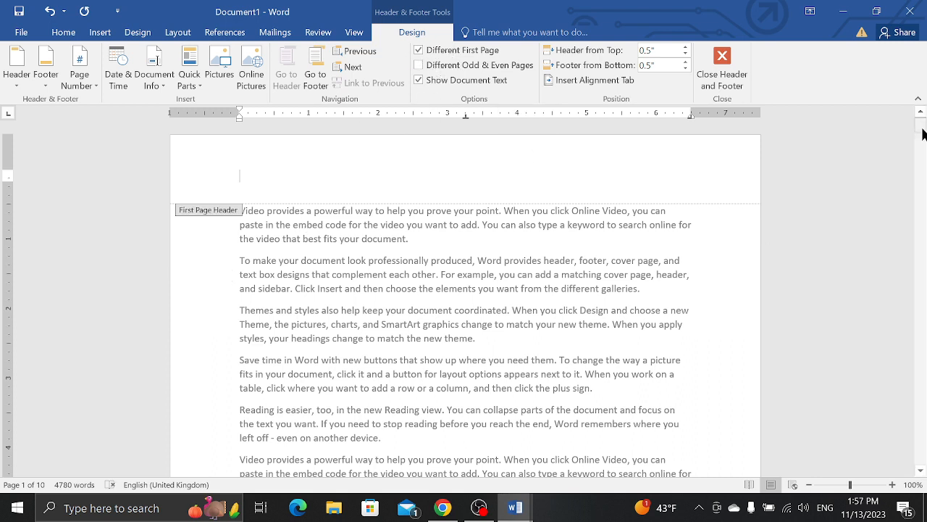
# Enter "Techno Kids Army" in the first page header and make the text bold.
pyautogui.moveTo(923, 137)
pyautogui.mouseDown()
pyautogui.moveTo(920, 161)
pyautogui.moveTo(922, 134)
pyautogui.mouseUp()
pyautogui.write('Te')
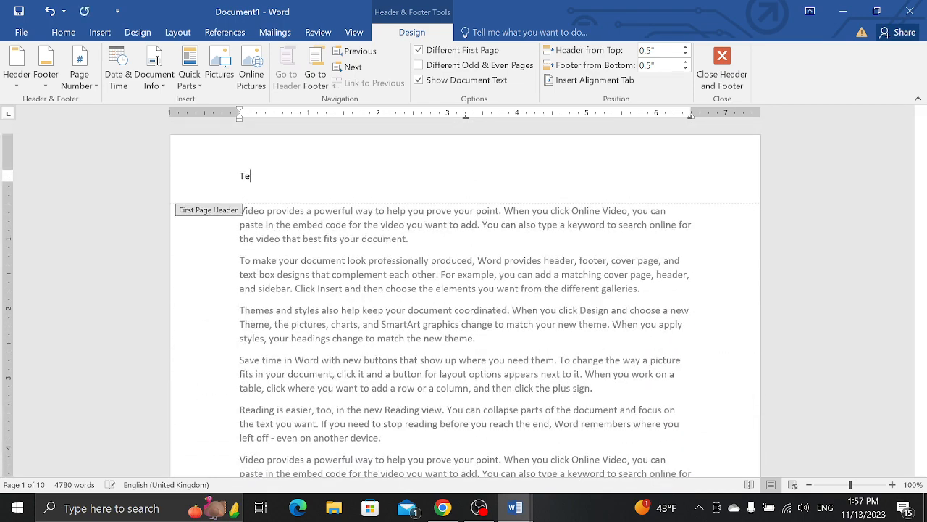
pyautogui.write('chno Kids Ar')
pyautogui.hotkey('ctrl', 'shift', 'Left')
pyautogui.hotkey('ctrl', 'shift', 'Left')
pyautogui.hotkey('ctrl', 'shift', 'Left')
pyautogui.hotkey('ctrl', 'b')
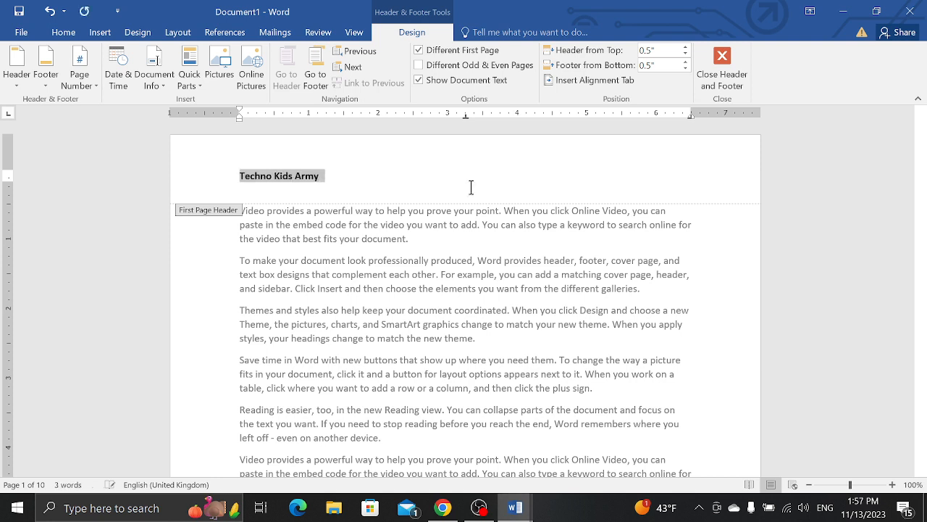
# Enlarge the first page header text to 18 pt and underline it.
pyautogui.hotkey('ctrl', 'shift', '.')
pyautogui.hotkey('ctrl', 'shift', '.')
pyautogui.hotkey('ctrl', 'shift', '.')
pyautogui.hotkey('ctrl', 'shift', '.')
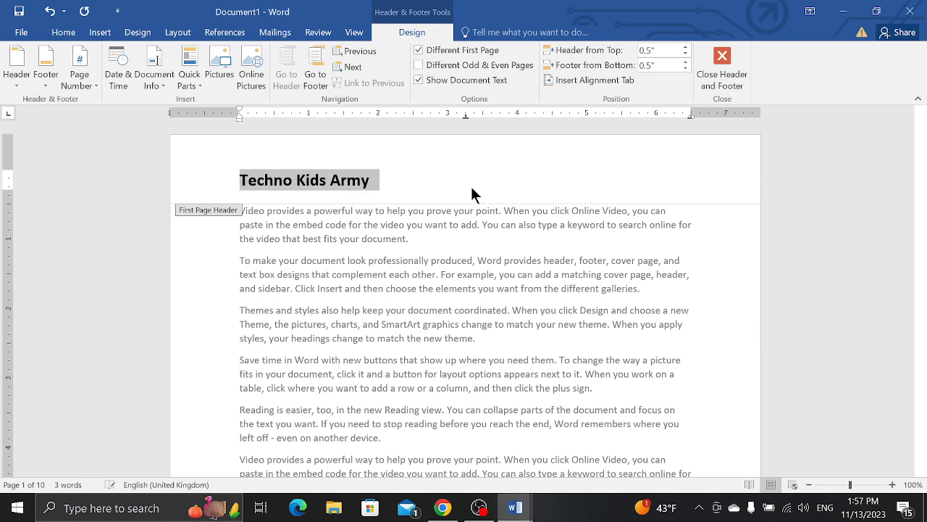
pyautogui.hotkey('ctrl', 'u')
# Set the font colour of the first page header text to the theme orange.
pyautogui.press('alt')
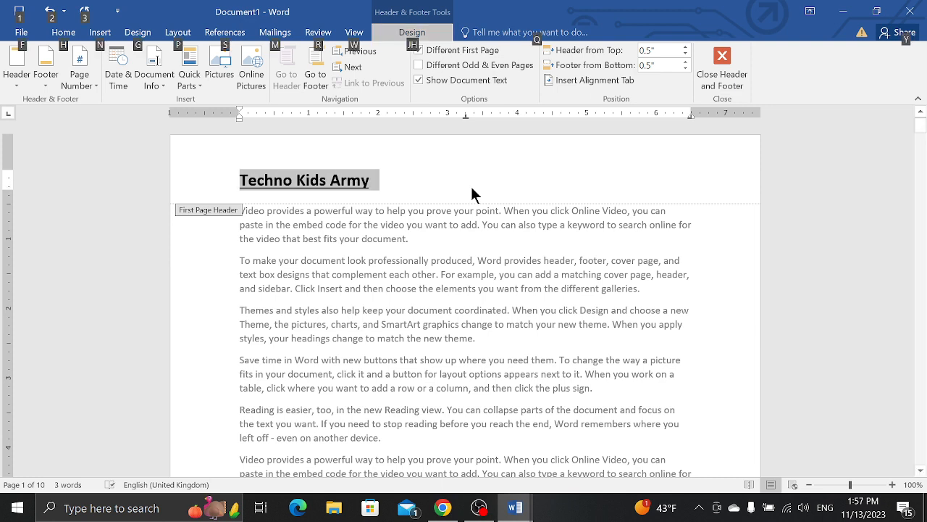
pyautogui.press('h')
pyautogui.press('f')
pyautogui.press('c')
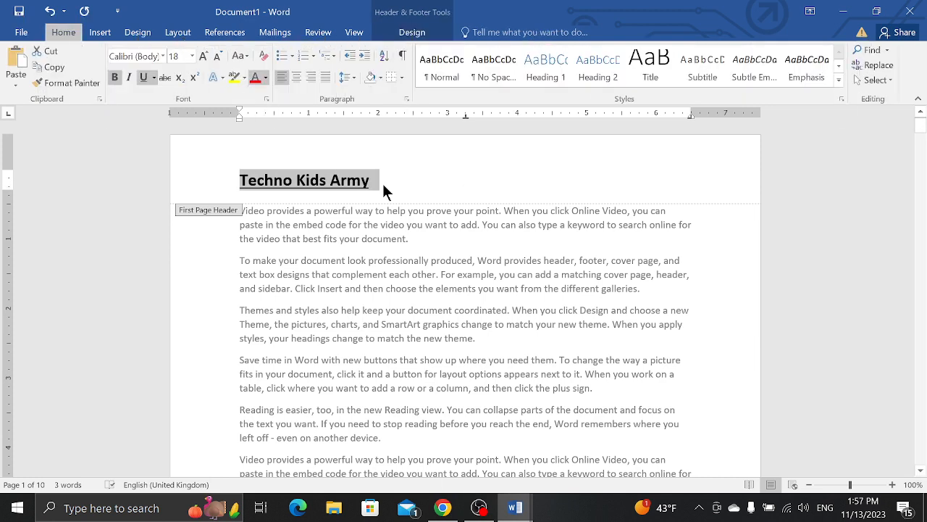
pyautogui.press('Down')
pyautogui.press('Down')
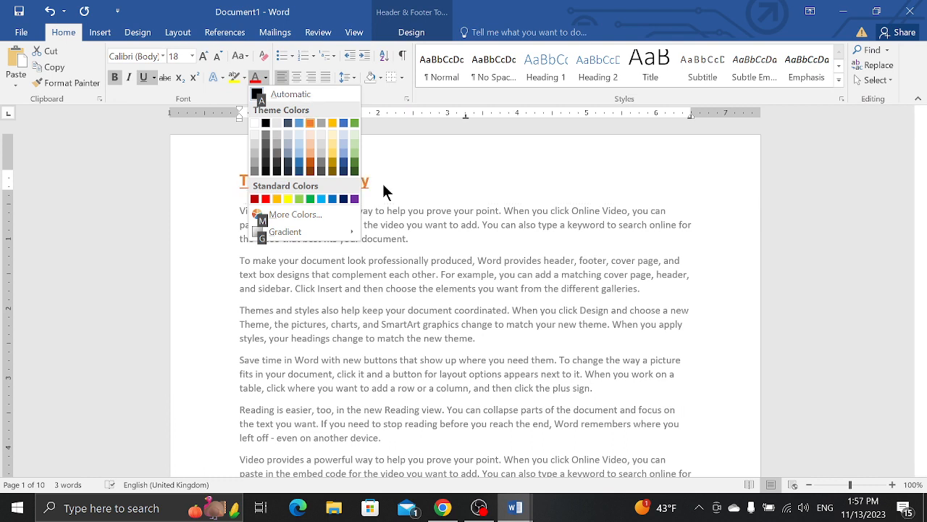
pyautogui.press('Return')
# Center the first page header text and increase its size to 22 pt.
pyautogui.hotkey('ctrl', 'e')
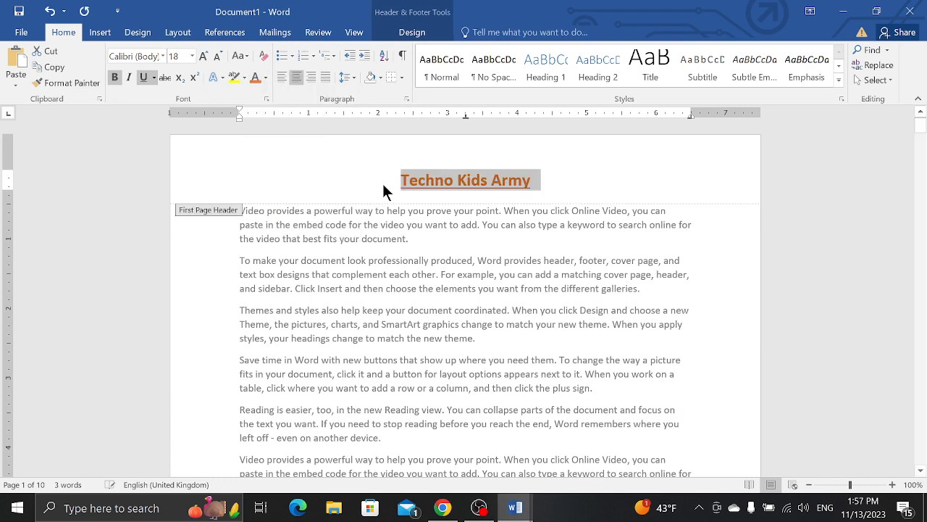
pyautogui.hotkey('ctrl', 'shift', '.')
pyautogui.hotkey('ctrl', 'shift', '.')
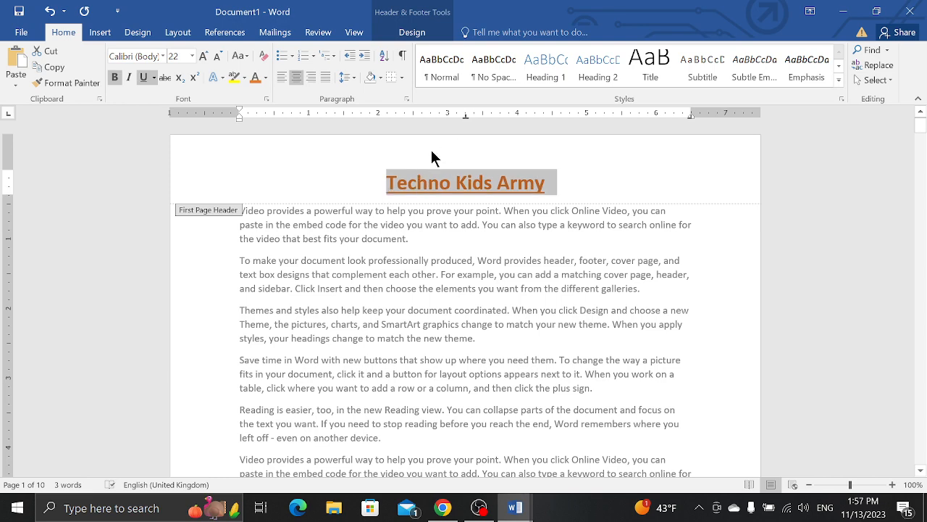
# Leave header and footer editing to compare the first page with the following pages, and reopen the first page header.
pyautogui.click(412, 32)
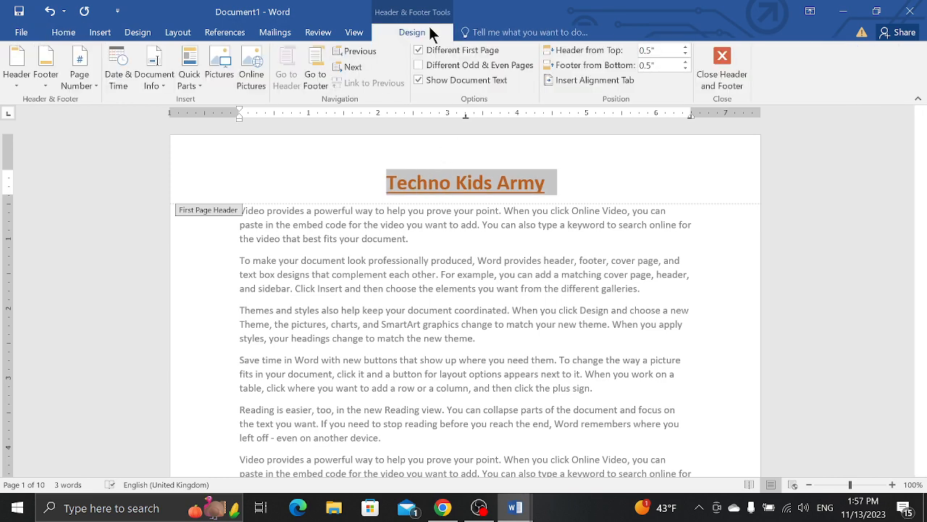
pyautogui.click(738, 58)
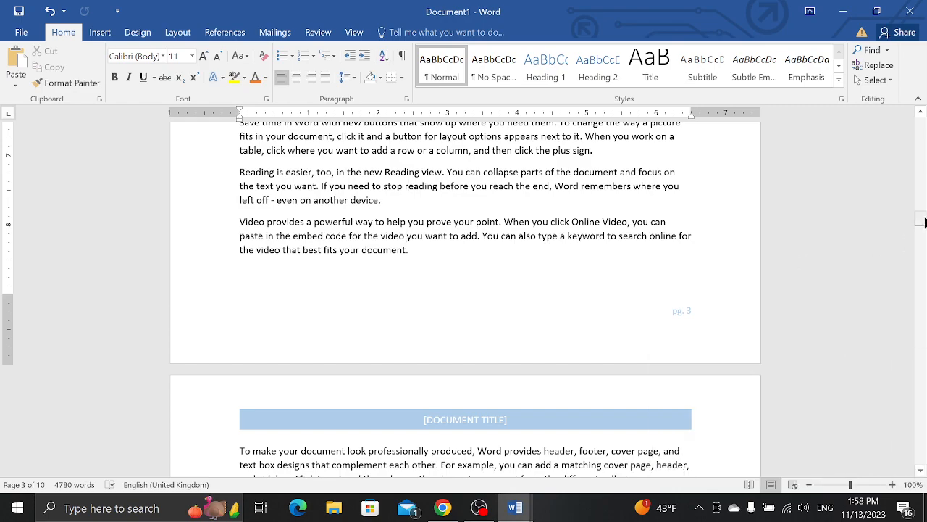
pyautogui.moveTo(920, 218); pyautogui.dragTo(914, 121)
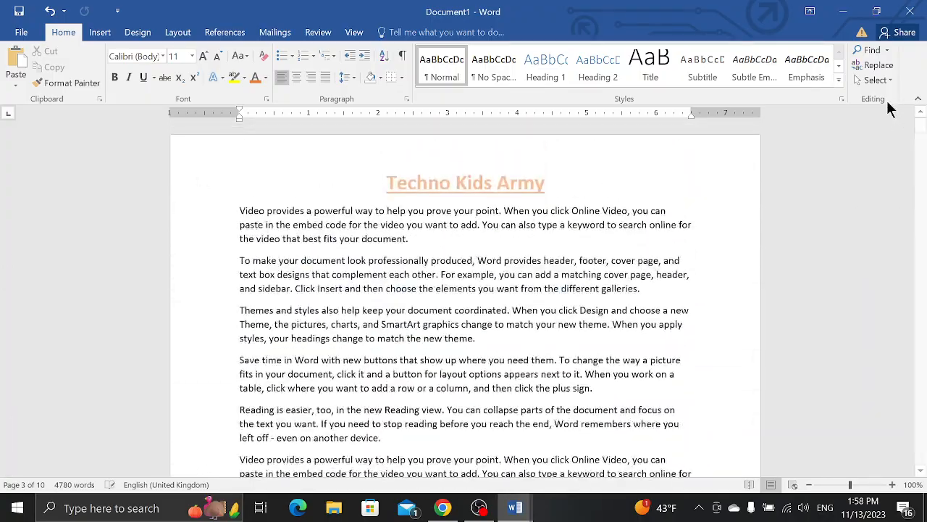
pyautogui.doubleClick(442, 177)
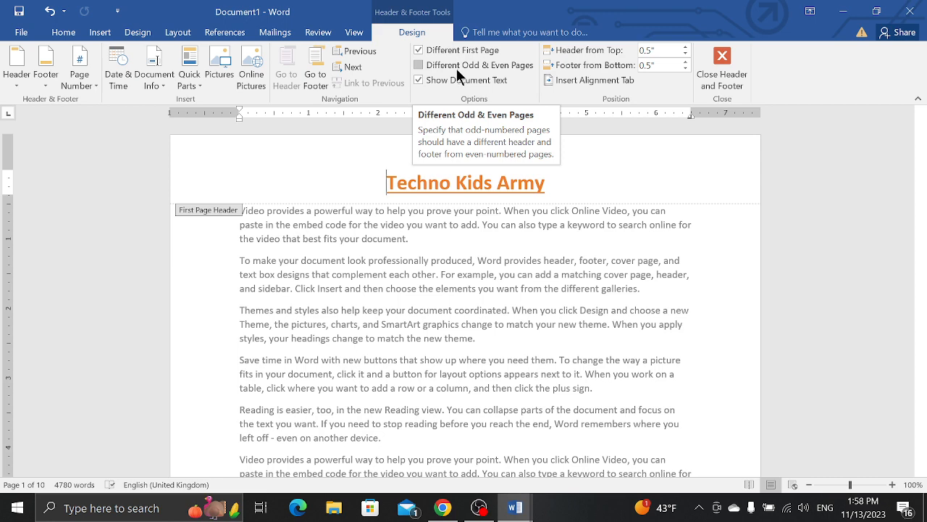
# Switch to Chrome and search the web for "computer book pdf" in a new tab.
pyautogui.click(450, 509)
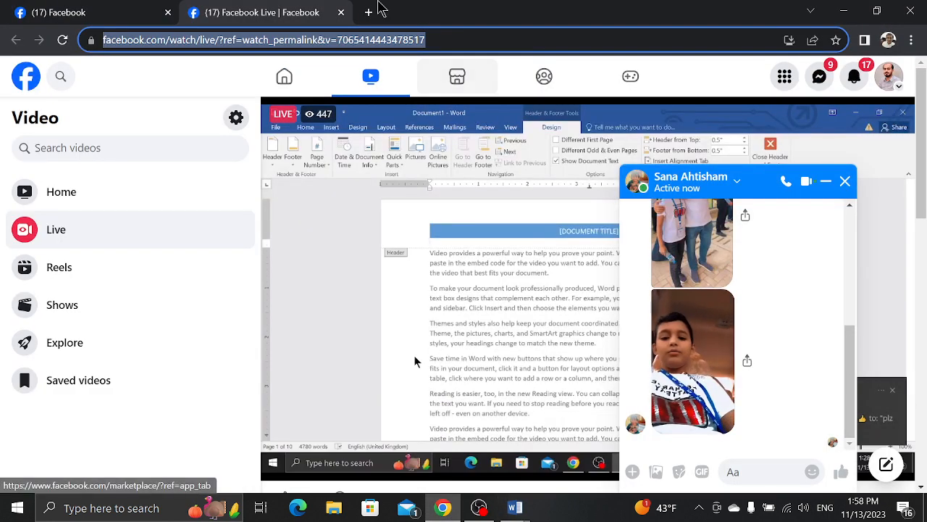
pyautogui.click(369, 13)
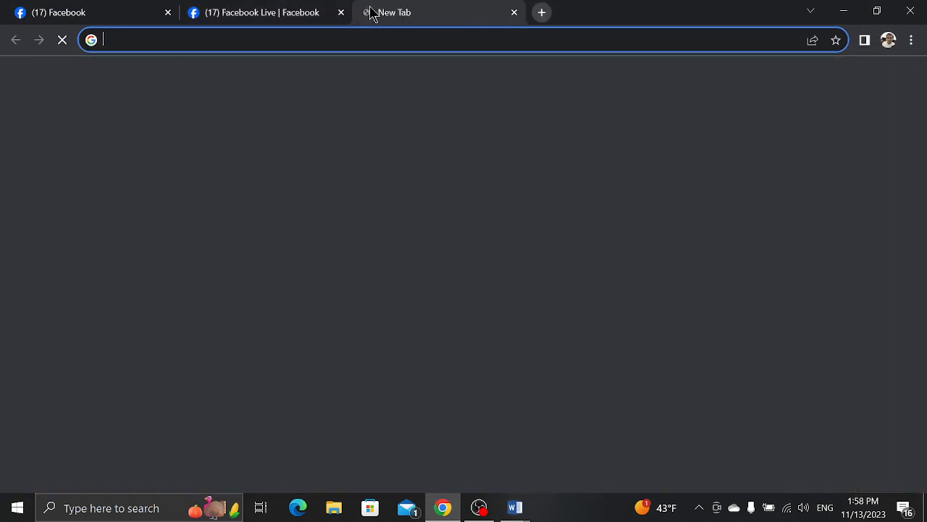
pyautogui.click(379, 45)
pyautogui.write('com')
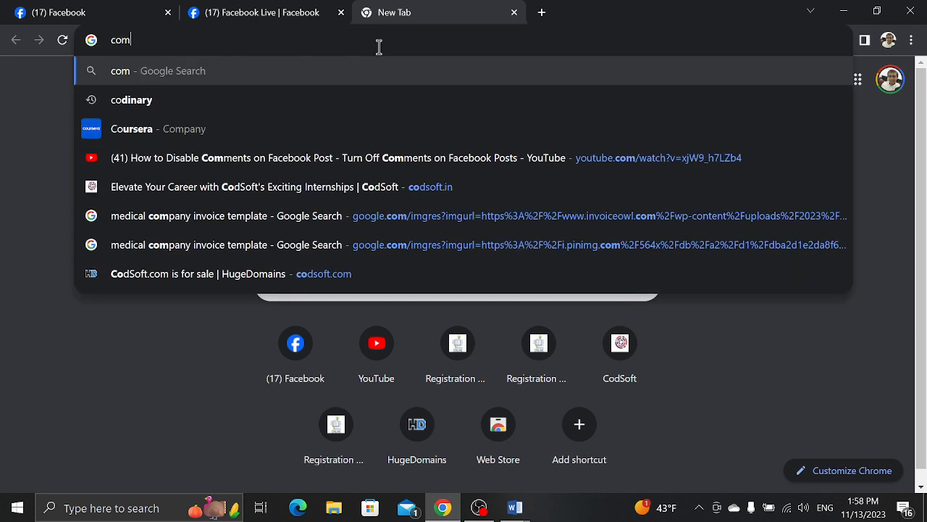
pyautogui.write('puter ')
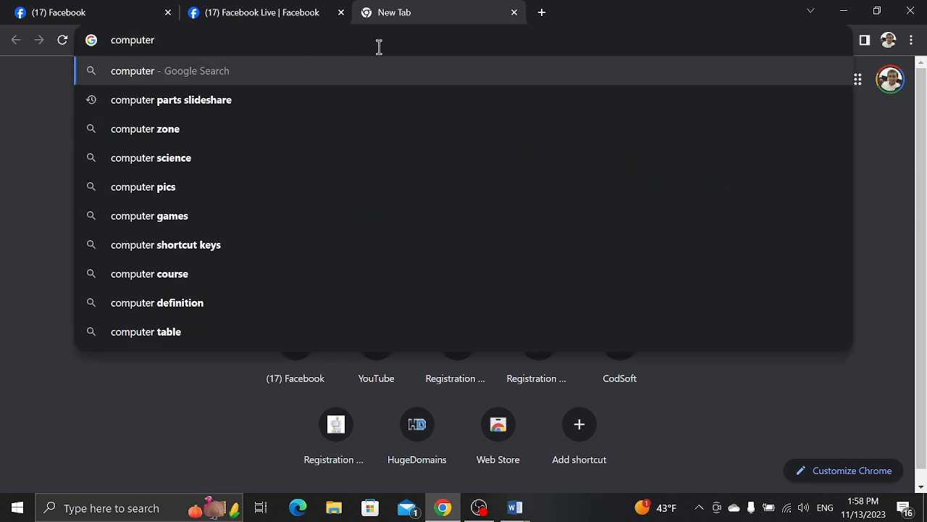
pyautogui.write(' boo')
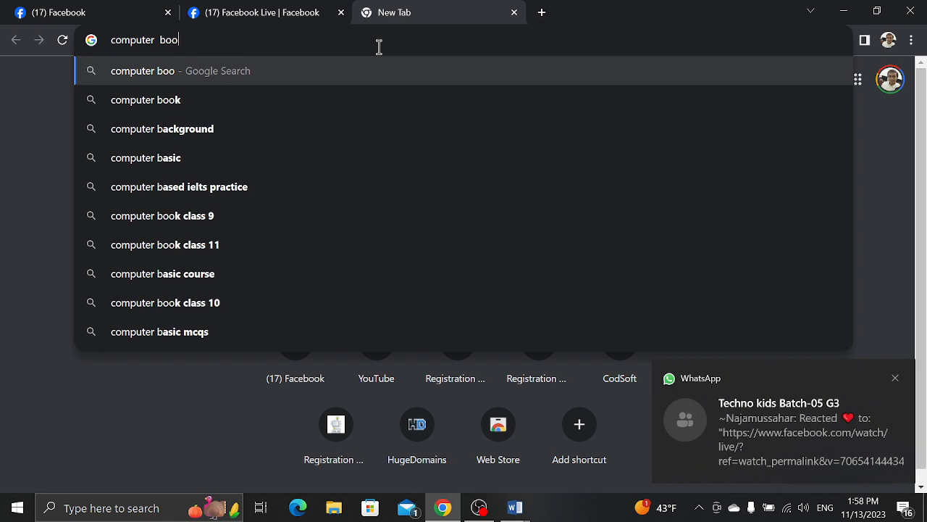
pyautogui.write('k pdf')
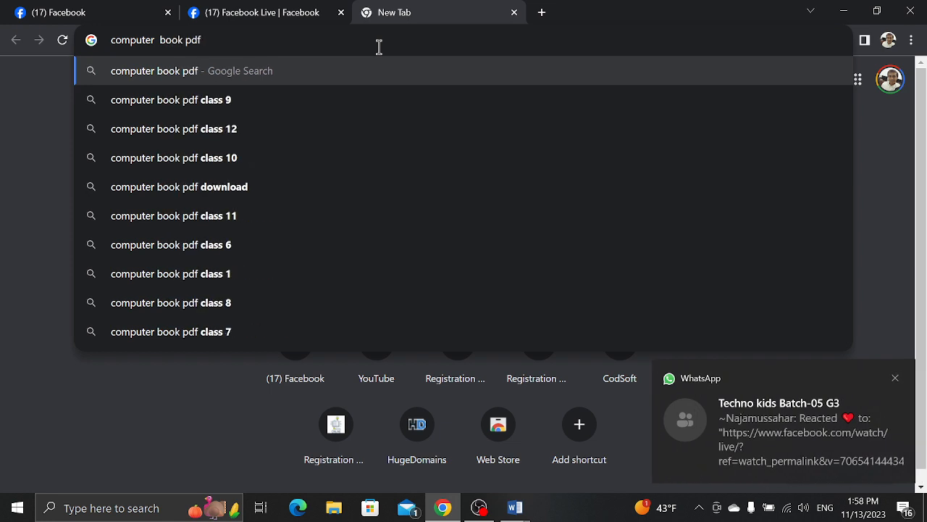
pyautogui.press('Return')
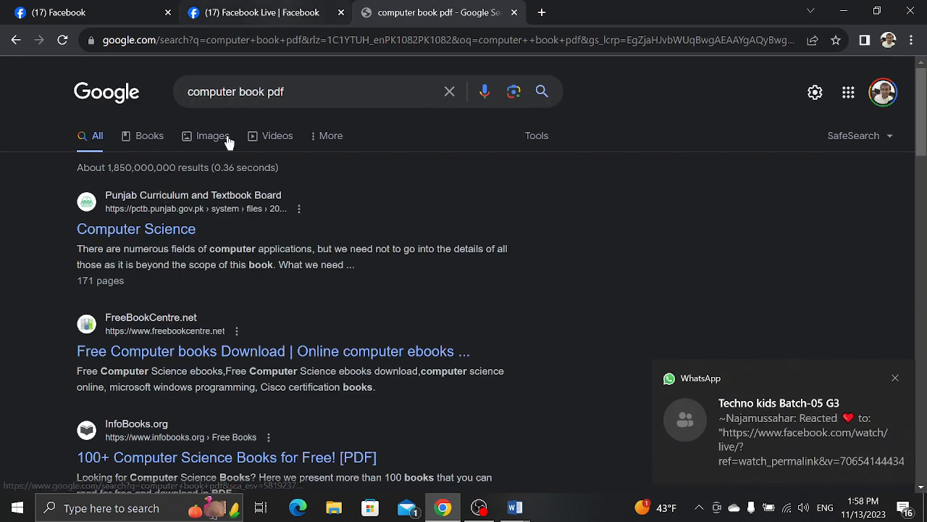
# Open the Punjab textbook board's Computer Science PDF and the InfoBooks result in separate tabs and view them.
pyautogui.middleClick(157, 232)
pyautogui.click(608, 12)
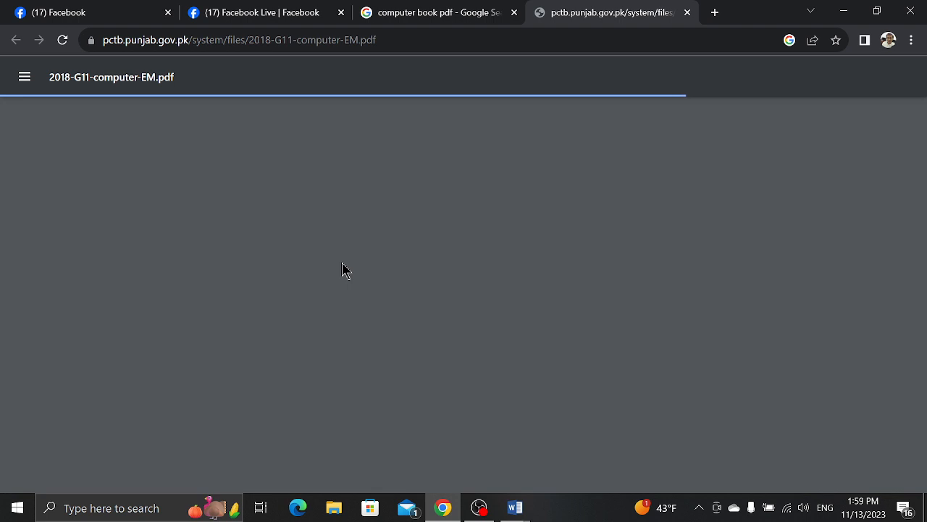
pyautogui.click(478, 11)
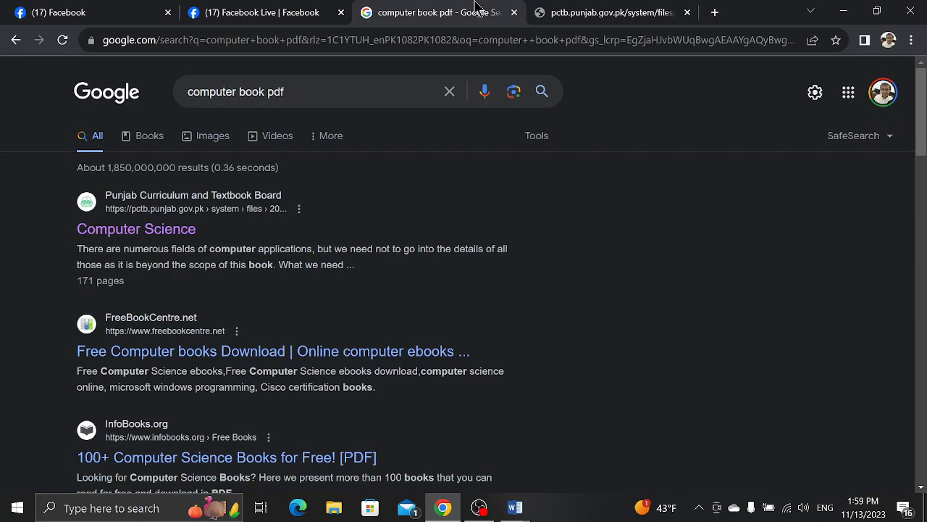
pyautogui.middleClick(277, 455)
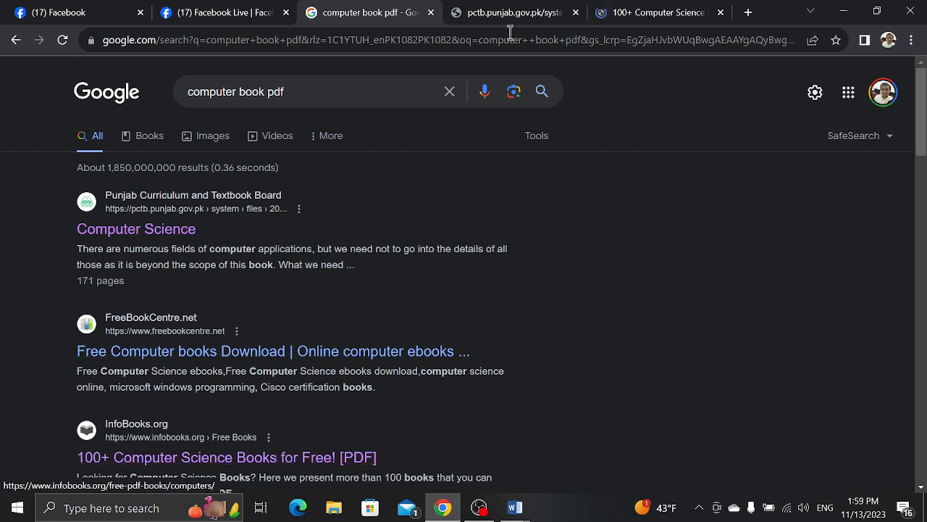
pyautogui.click(635, 13)
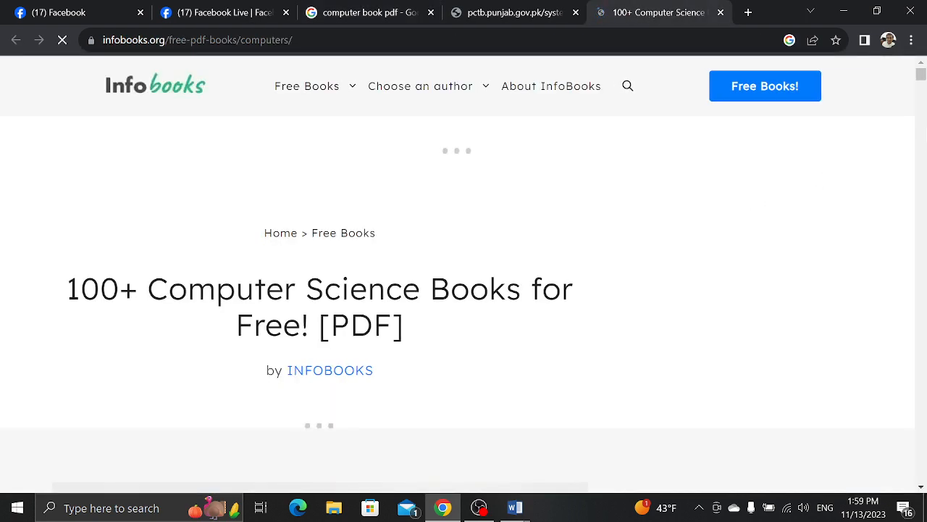
# Open the computer science link in the InfoBooks text, check the loading book tabs, and view the Wikipedia article.
pyautogui.scroll(-10, 923, 148)
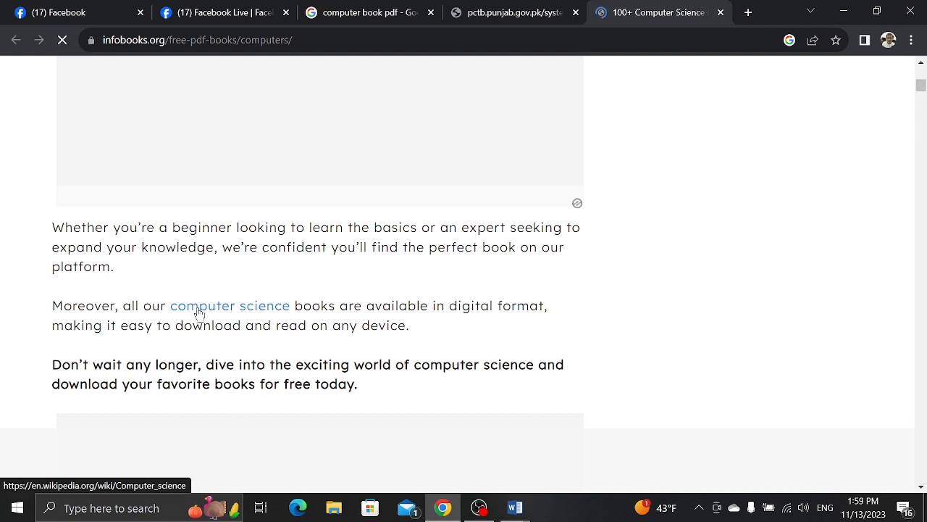
pyautogui.click(200, 313)
pyautogui.click(534, 7)
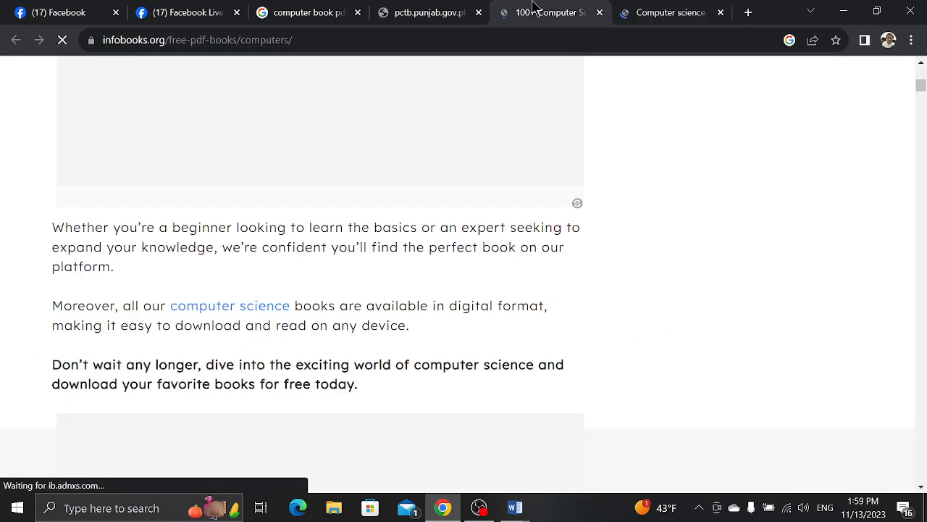
pyautogui.click(427, 13)
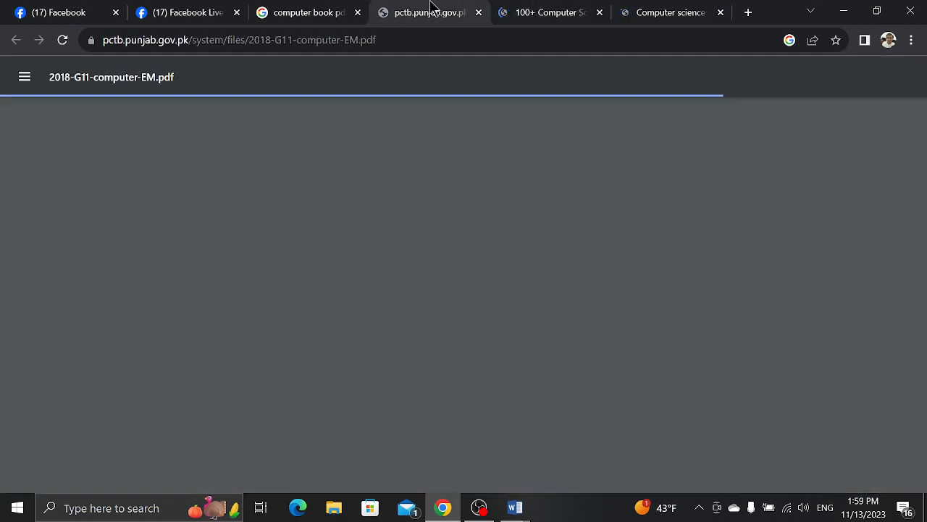
pyautogui.click(549, 7)
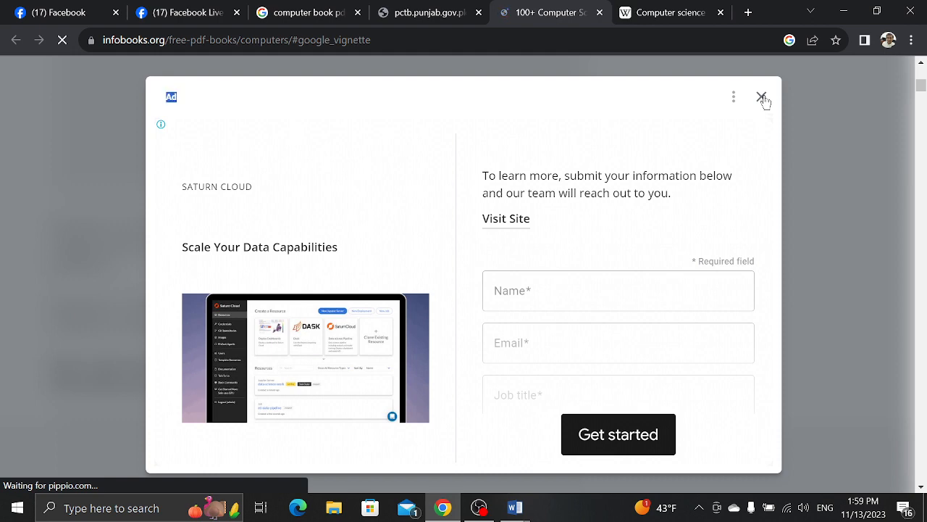
pyautogui.click(656, 13)
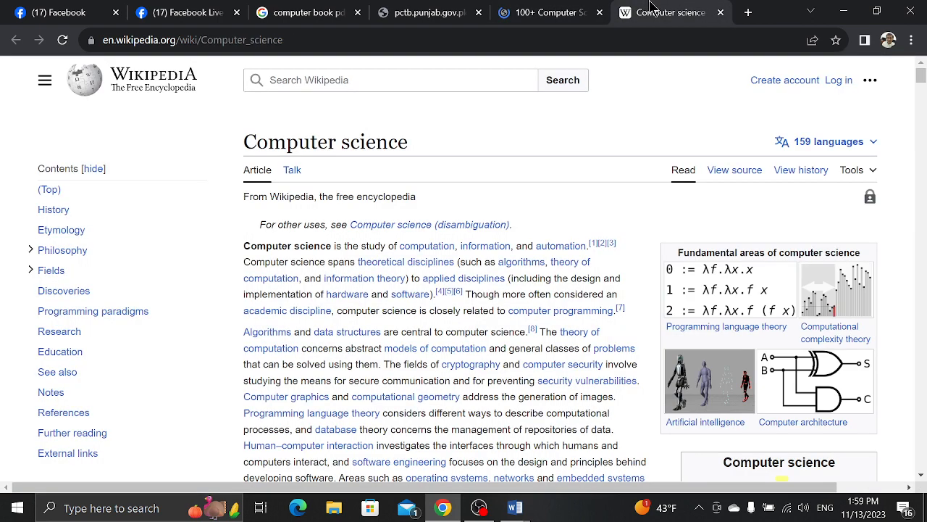
# Recheck the InfoBooks page, return to the 2018-G11-computer-EM.pdf file and reload it.
pyautogui.click(540, 13)
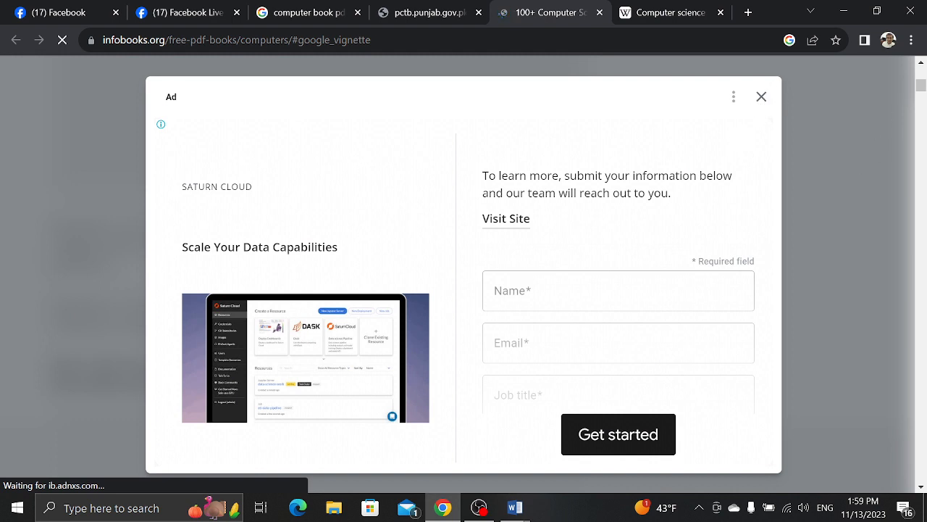
pyautogui.click(430, 12)
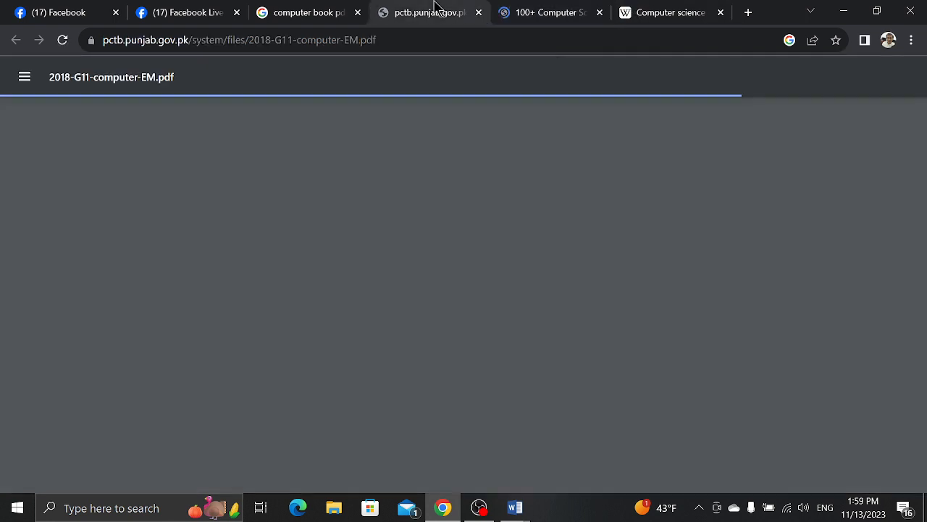
pyautogui.click(61, 45)
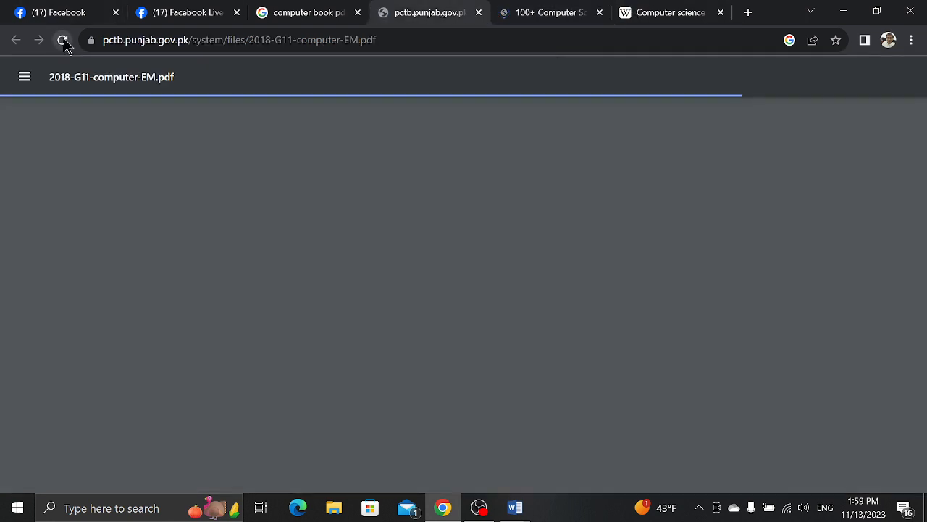
# Return to the search results and open the FreeBookCentre.net result in its own tab.
pyautogui.moveTo(301, 5)
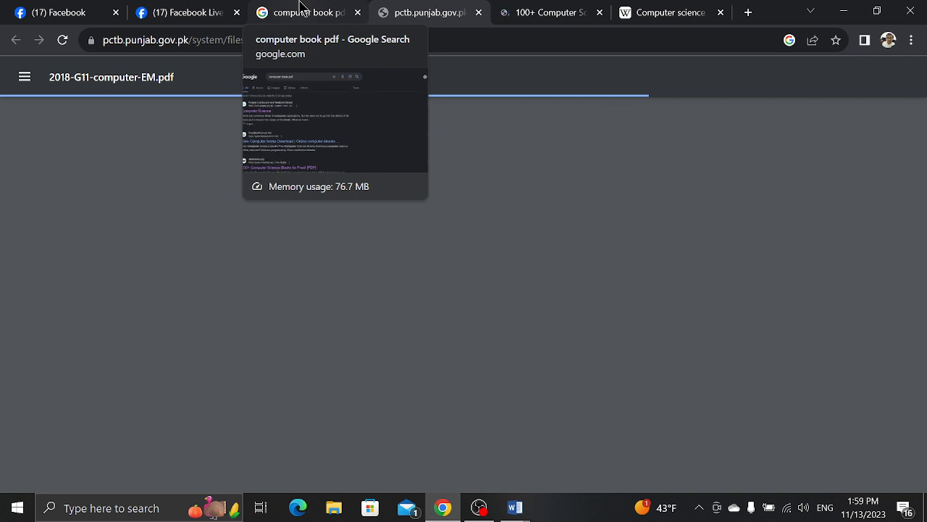
pyautogui.click(303, 8)
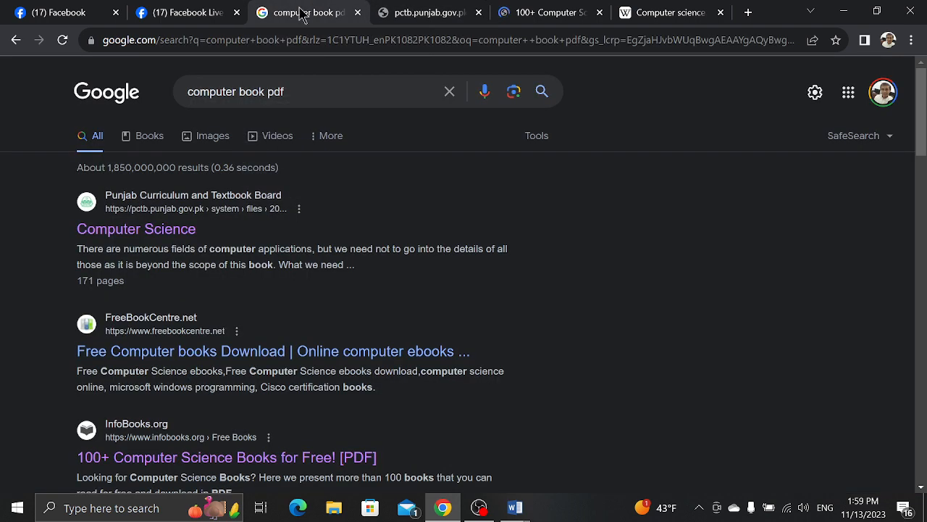
pyautogui.middleClick(308, 359)
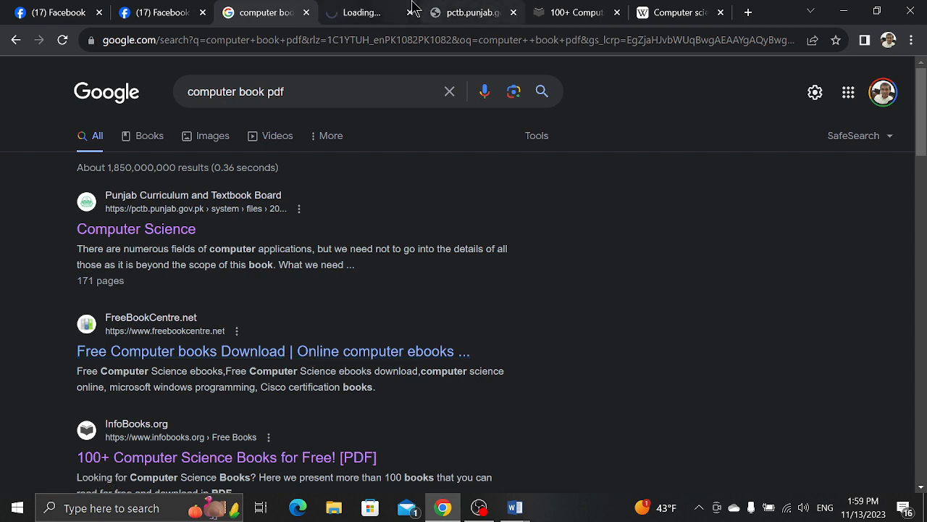
pyautogui.click(333, 8)
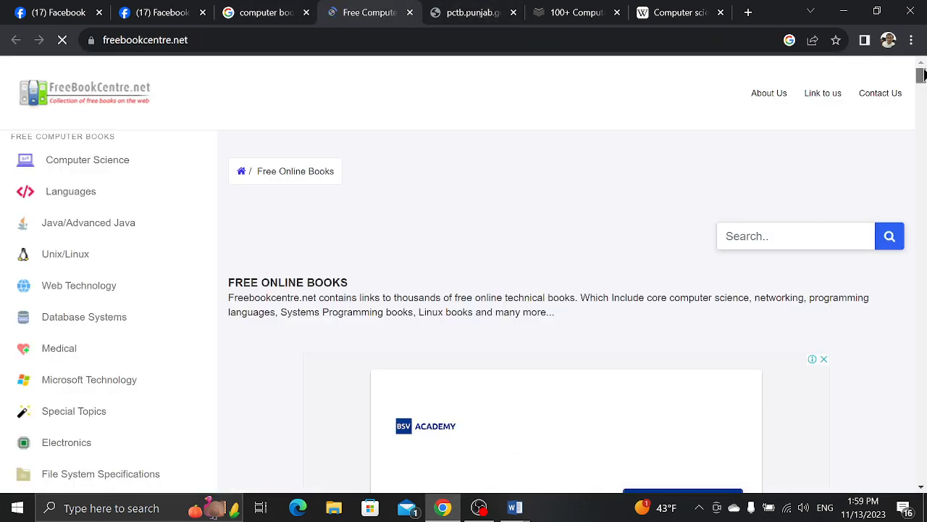
# Open the Physics Books category on FreeBookCentre.net and dismiss the advertisement.
pyautogui.moveTo(924, 86); pyautogui.dragTo(922, 98)
pyautogui.scroll(2, 375, 171)
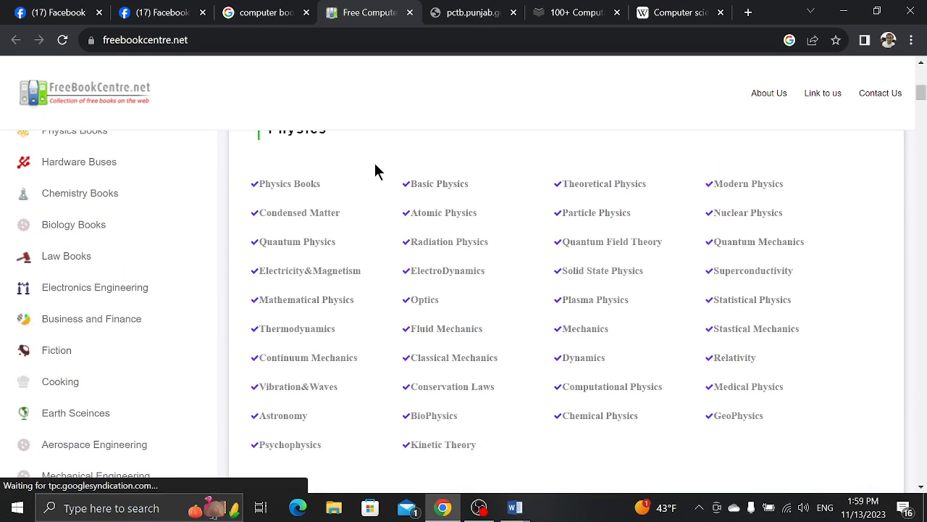
pyautogui.click(300, 183)
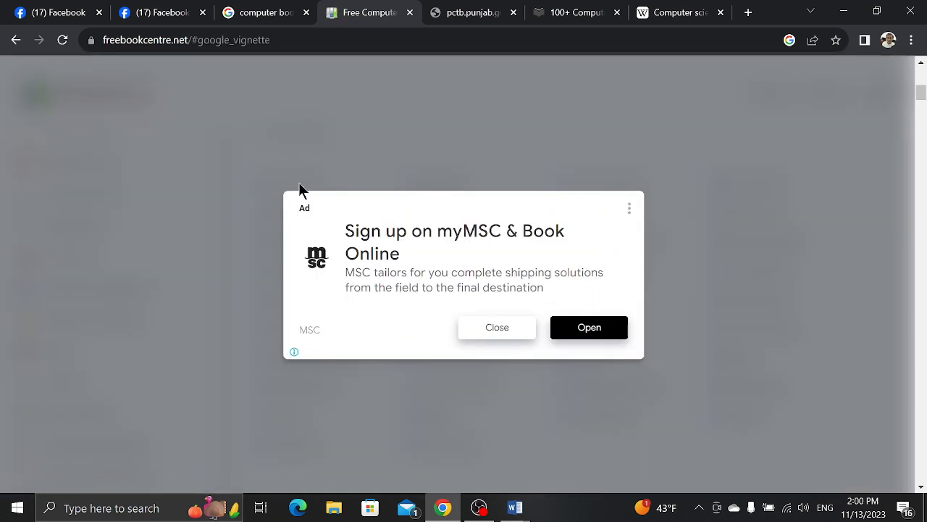
pyautogui.click(496, 327)
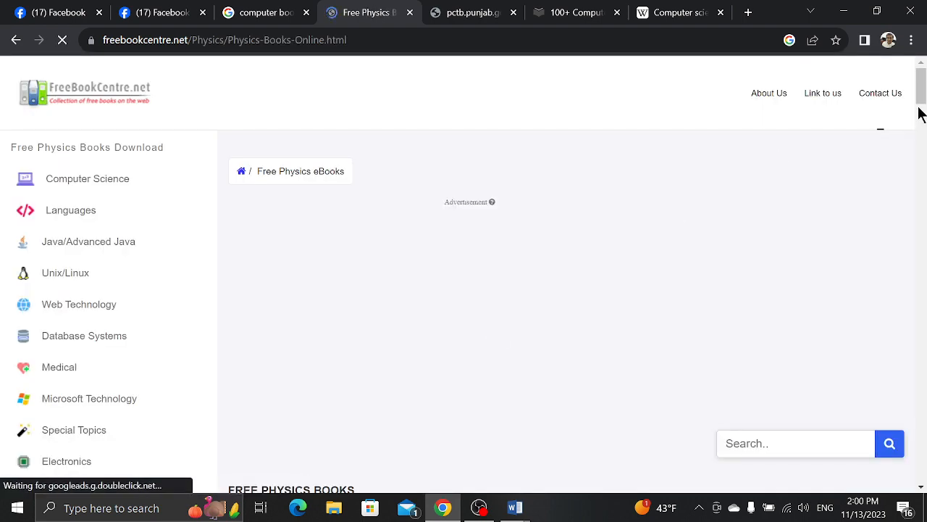
# Find Introduction to Computational Physics among the listed physics books and open its PDF for viewing.
pyautogui.moveTo(921, 93); pyautogui.dragTo(923, 205)
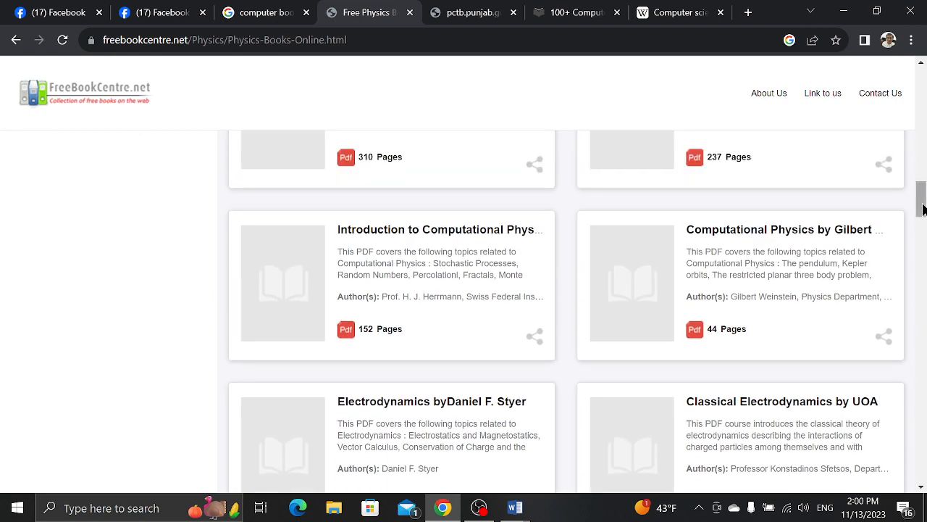
pyautogui.click(440, 233)
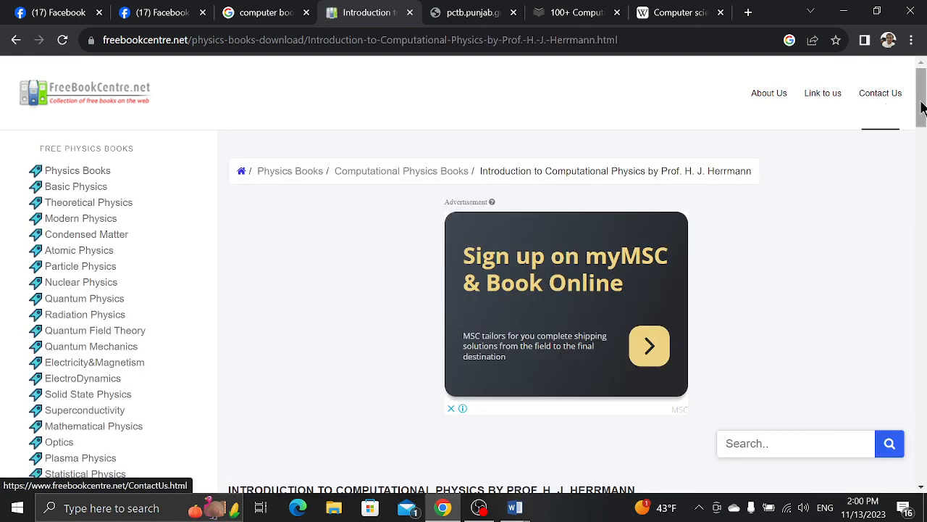
pyautogui.moveTo(921, 98); pyautogui.dragTo(917, 166)
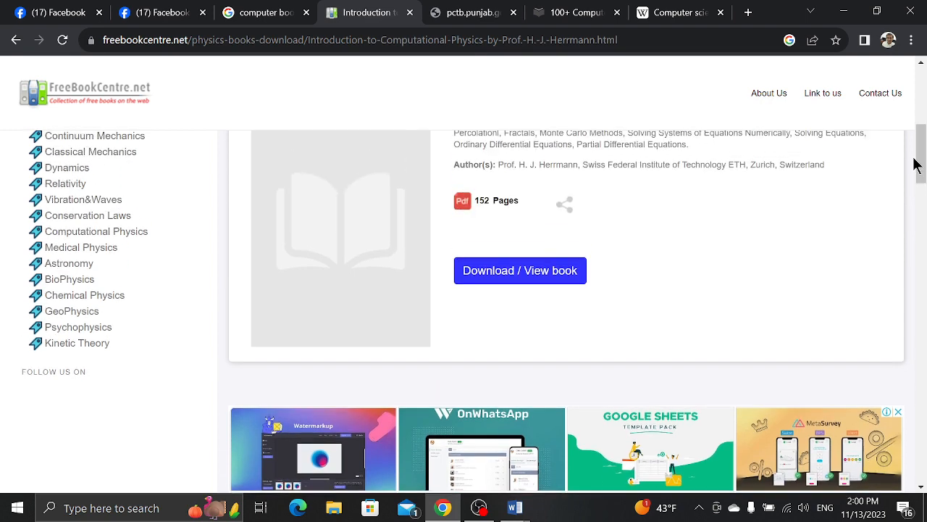
pyautogui.click(540, 273)
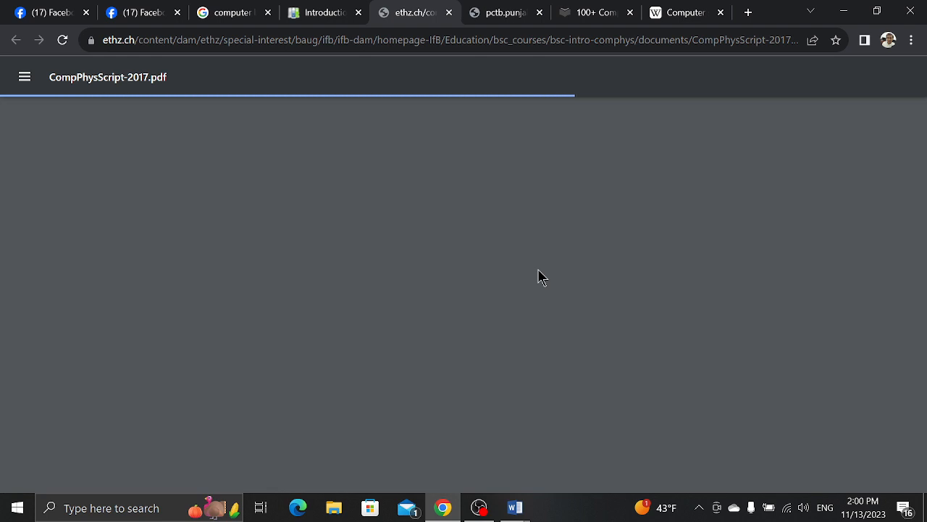
# Recheck the book page and the 2018-G11-computer-EM.pdf file, and return to CompPhysScript-2017.pdf.
pyautogui.click(221, 14)
pyautogui.click(323, 12)
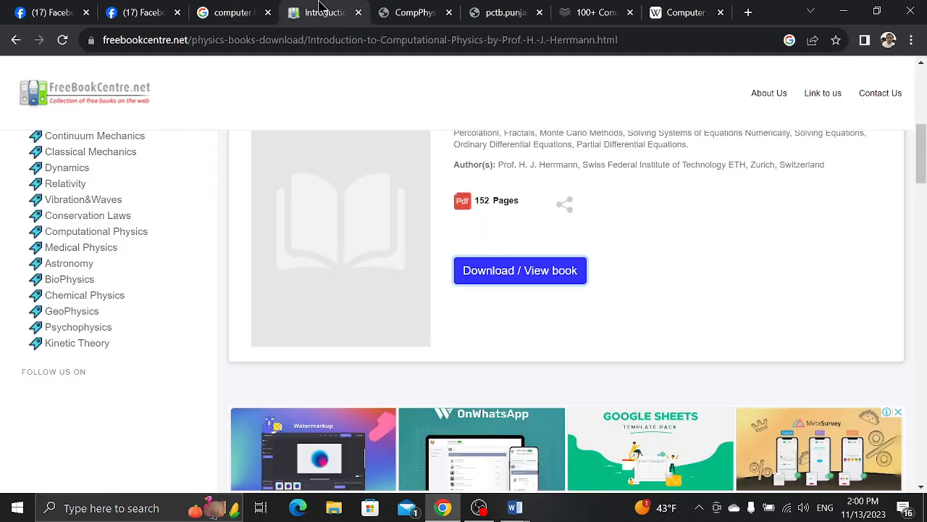
pyautogui.click(564, 11)
pyautogui.click(512, 10)
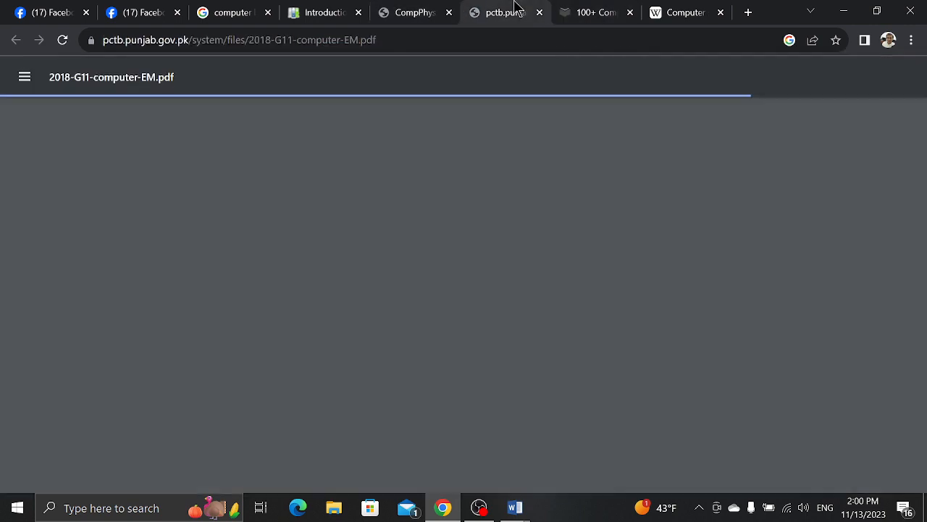
pyautogui.click(313, 10)
pyautogui.click(404, 8)
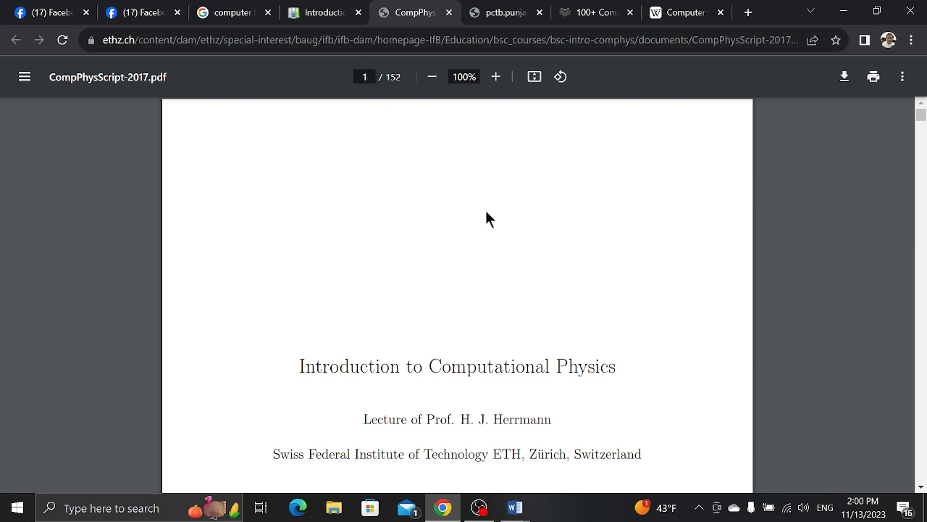
# Look through the title page, general information, table of contents and reading list of CompPhysScript-2017.pdf for page headers.
pyautogui.scroll(-10, 487, 217)
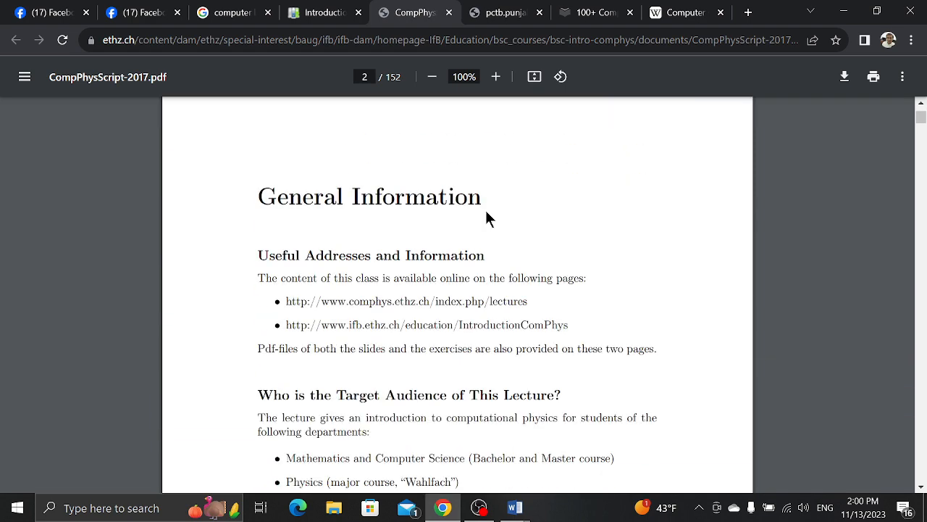
pyautogui.scroll(-11, 487, 218)
pyautogui.scroll(2, 487, 218)
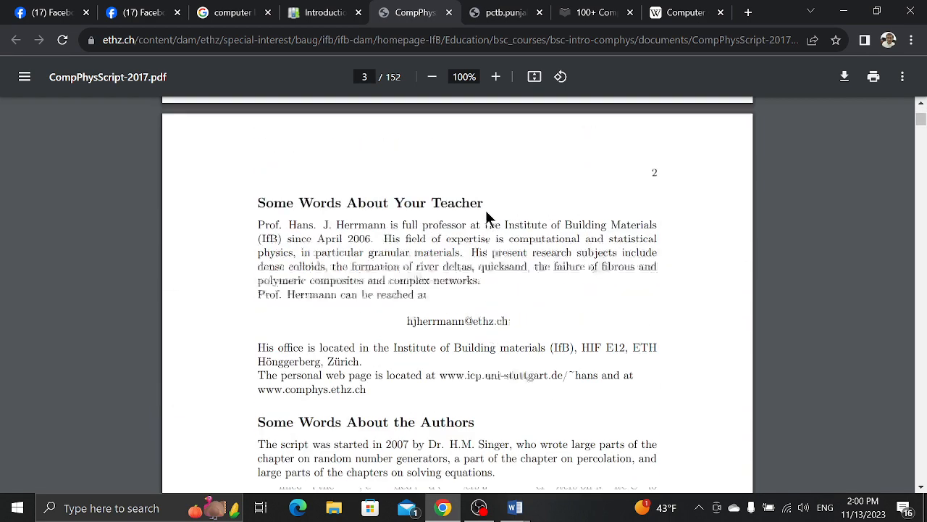
pyautogui.scroll(11, 485, 210)
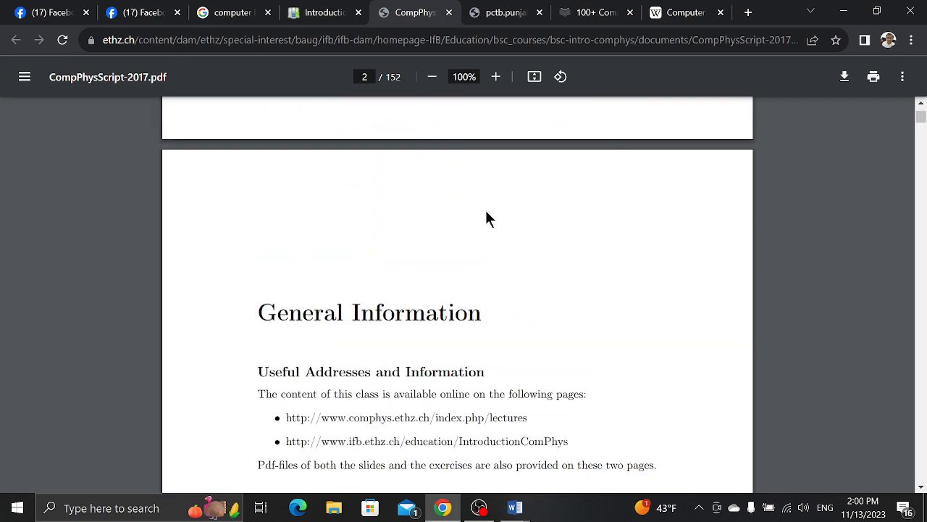
pyautogui.scroll(-8, 486, 218)
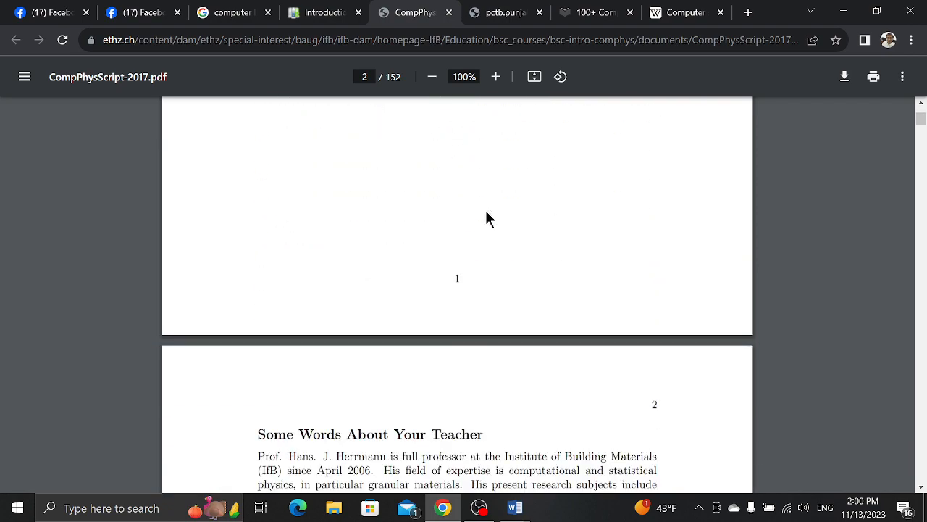
pyautogui.scroll(-11, 487, 219)
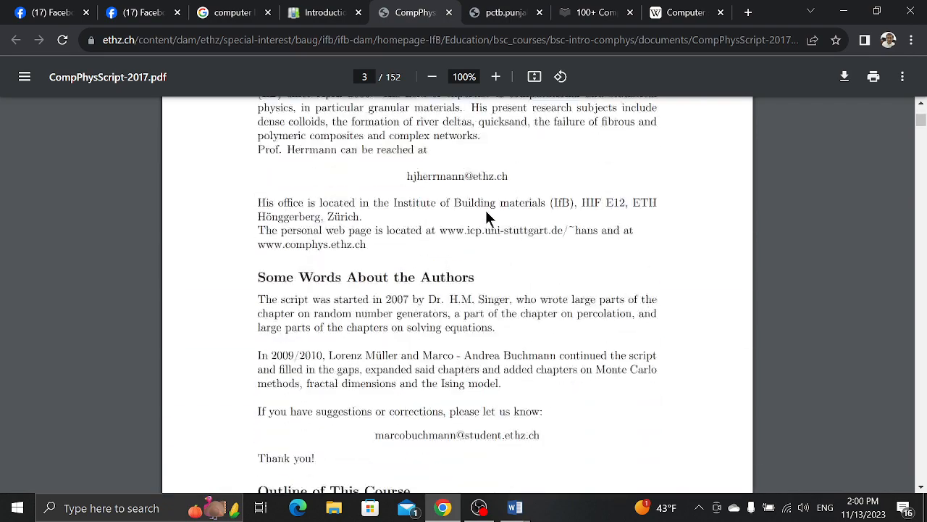
pyautogui.scroll(-10, 486, 219)
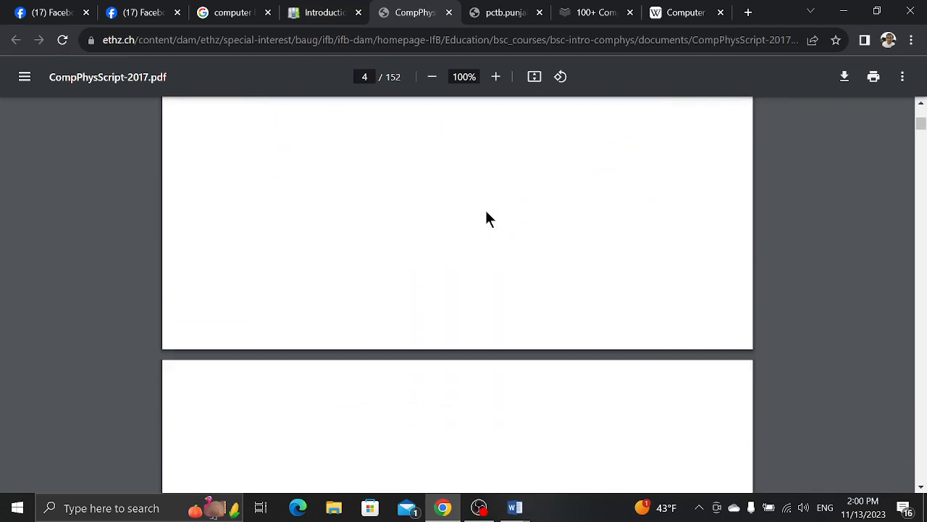
pyautogui.scroll(-14, 487, 219)
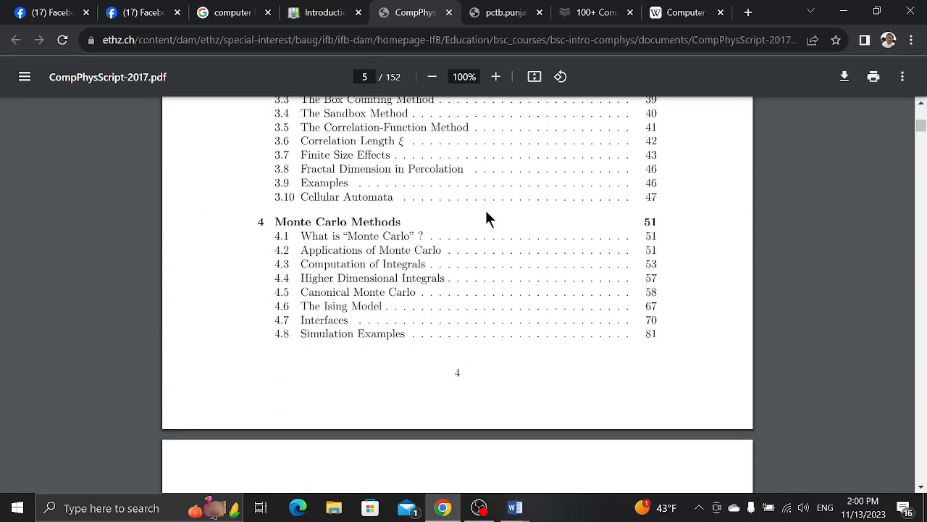
pyautogui.scroll(-6, 485, 218)
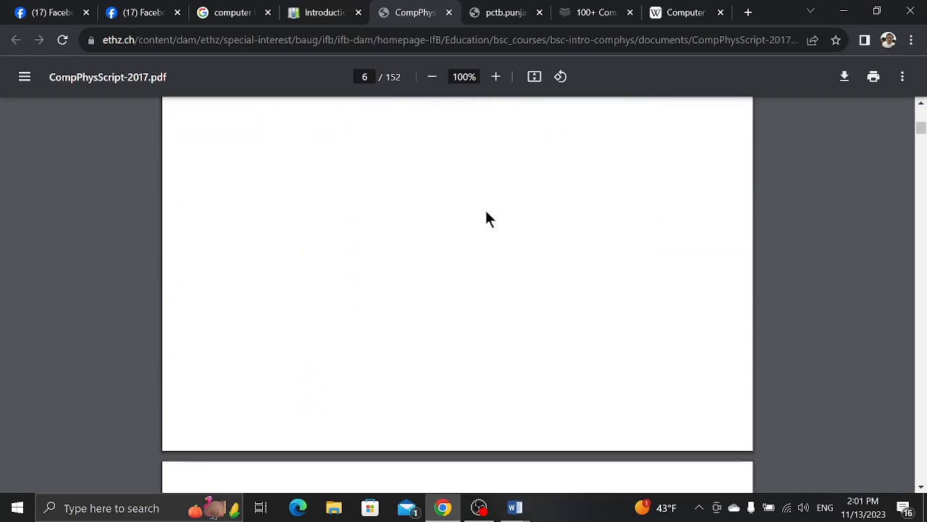
pyautogui.scroll(-20, 487, 218)
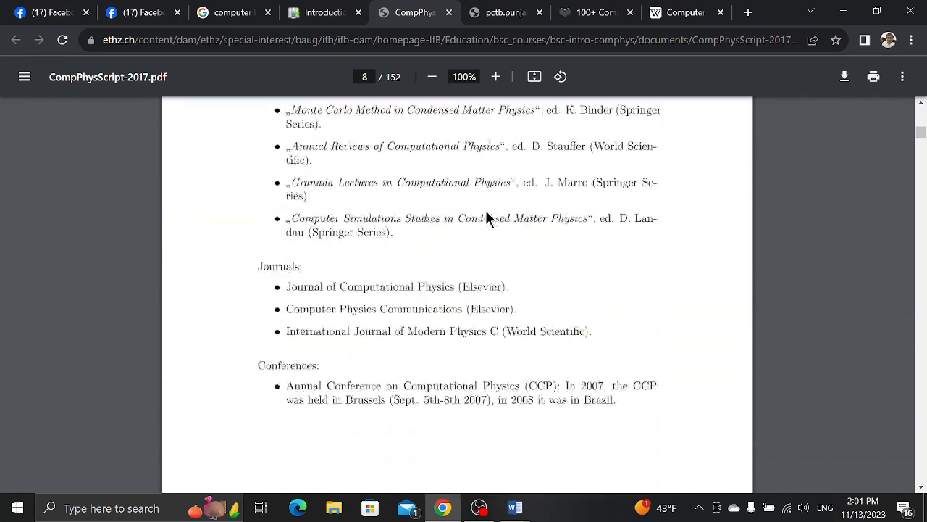
# Examine the chapter title and page number in the Chapter 1 headers, comparing consecutive pages from page 10 to 15.
pyautogui.scroll(-20, 486, 213)
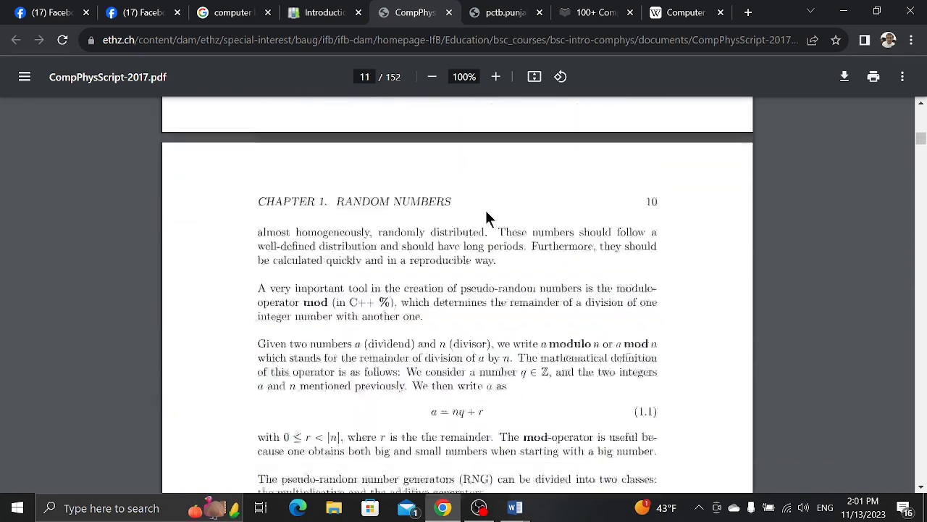
pyautogui.scroll(5, 485, 210)
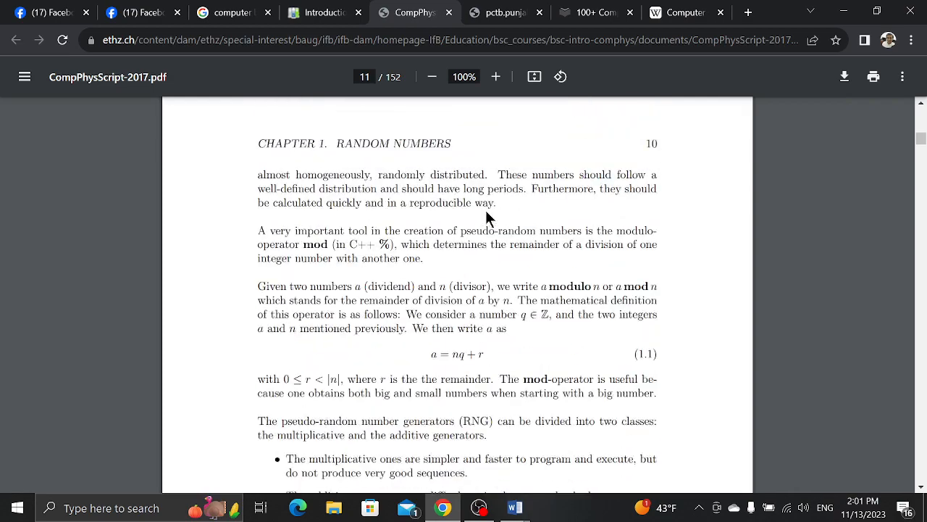
pyautogui.scroll(-10, 486, 218)
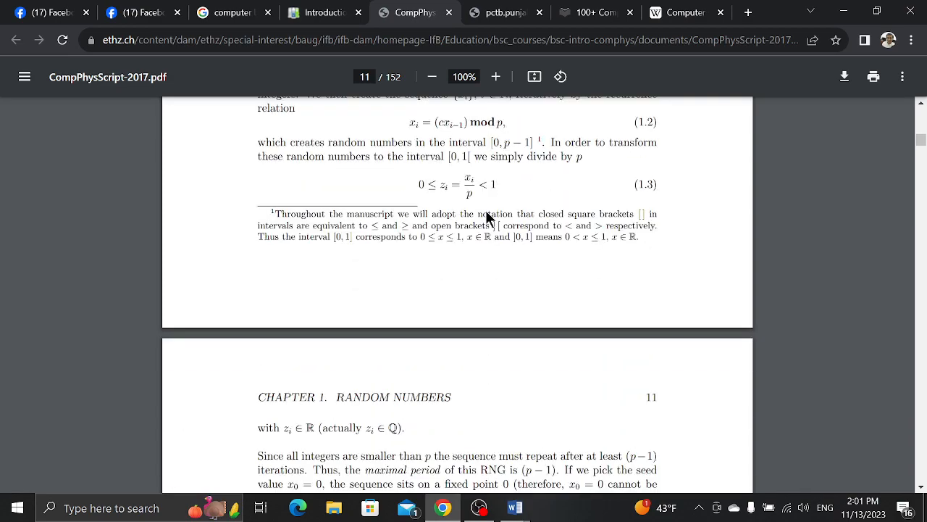
pyautogui.scroll(-10, 486, 215)
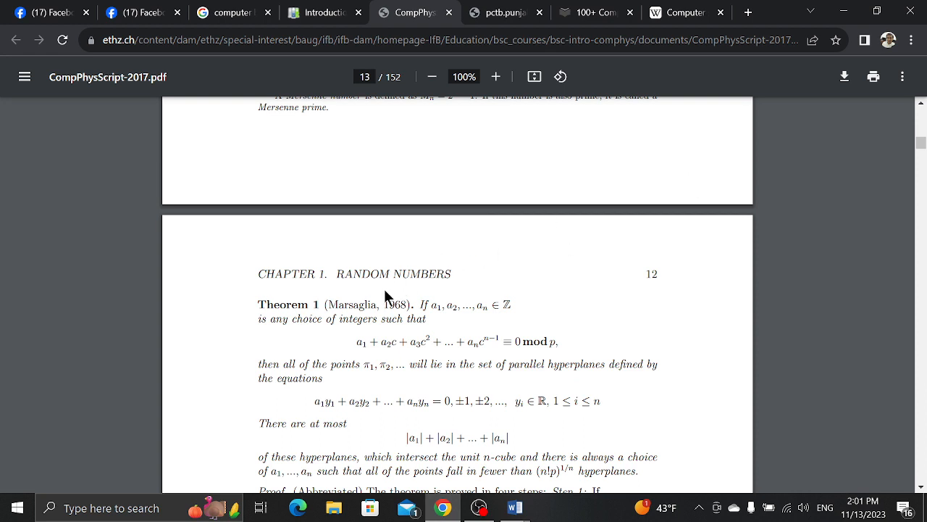
pyautogui.scroll(-2, 489, 289)
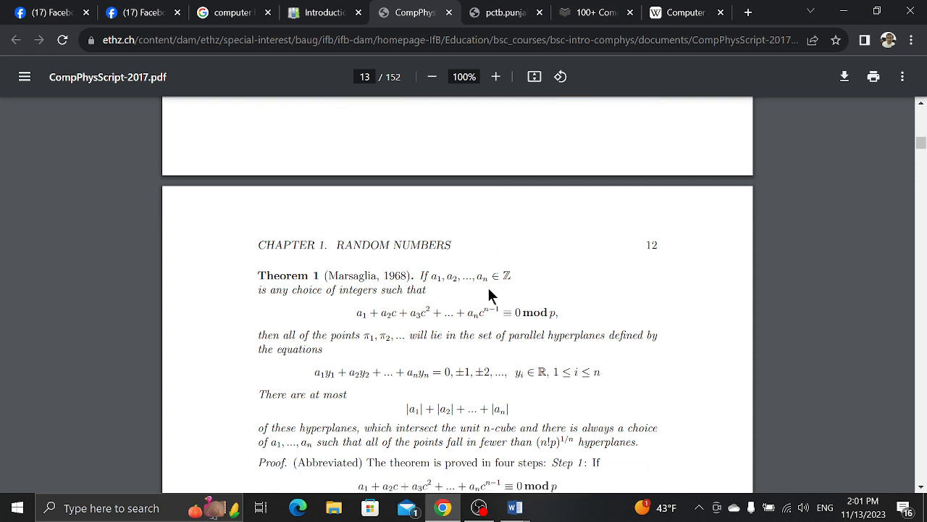
pyautogui.scroll(-3, 489, 293)
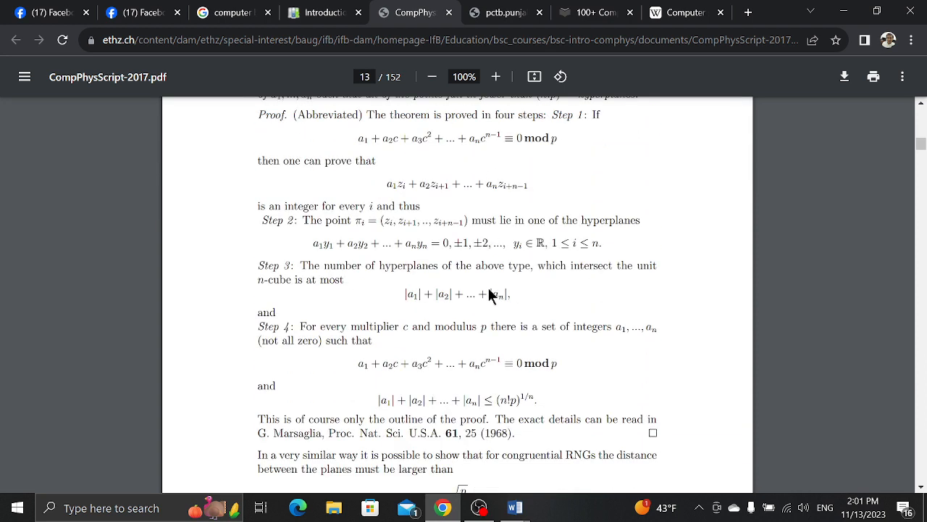
pyautogui.scroll(-6, 490, 293)
pyautogui.scroll(-9, 488, 288)
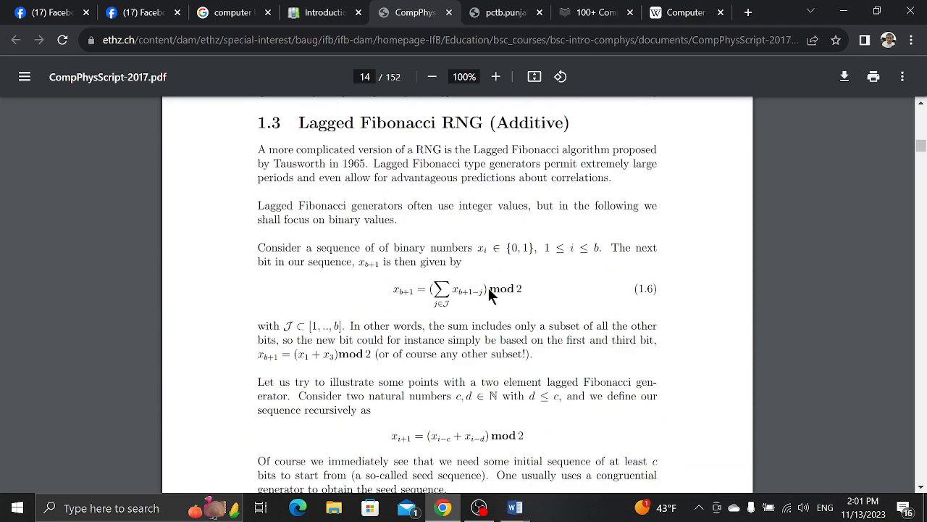
pyautogui.scroll(-4, 489, 289)
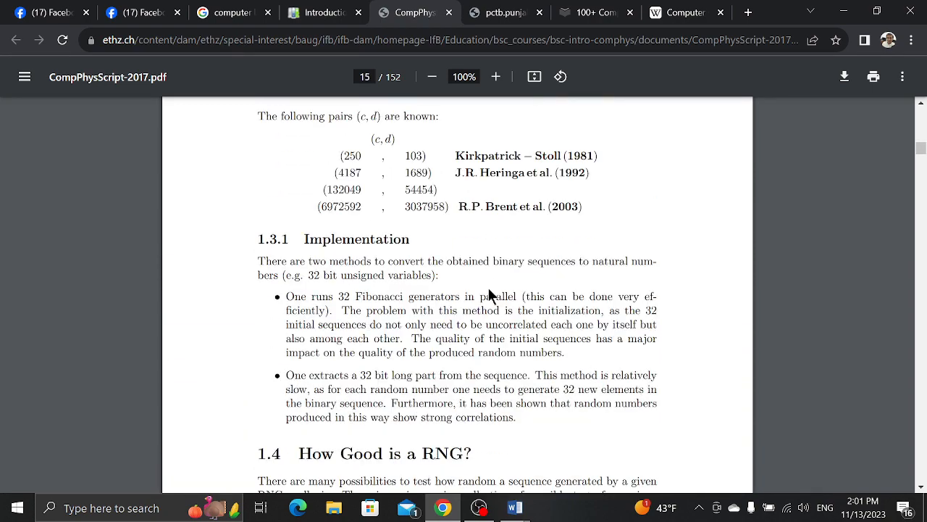
pyautogui.scroll(-4, 488, 290)
pyautogui.scroll(-12, 488, 295)
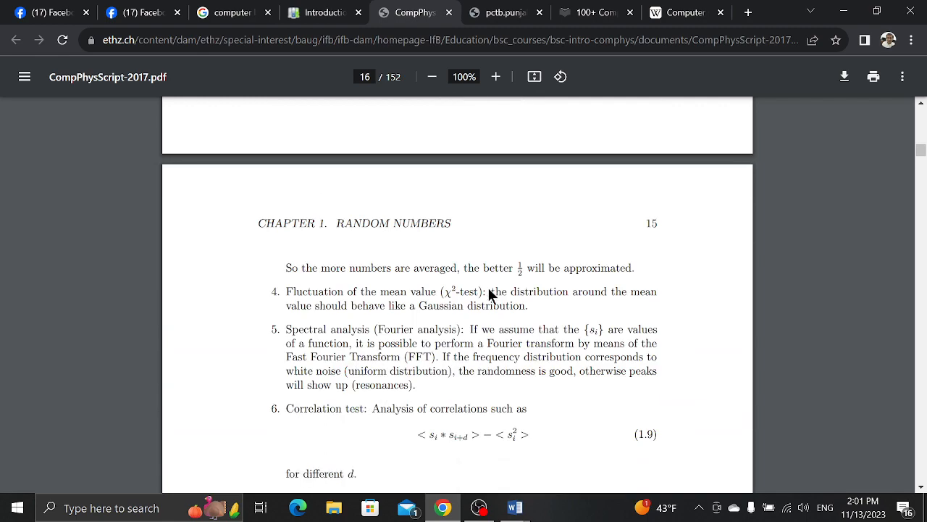
# Compare the headers of Chapter 1 pages 16 and 17 and continue to the Poisson and Gaussian distribution sections.
pyautogui.scroll(-4, 489, 293)
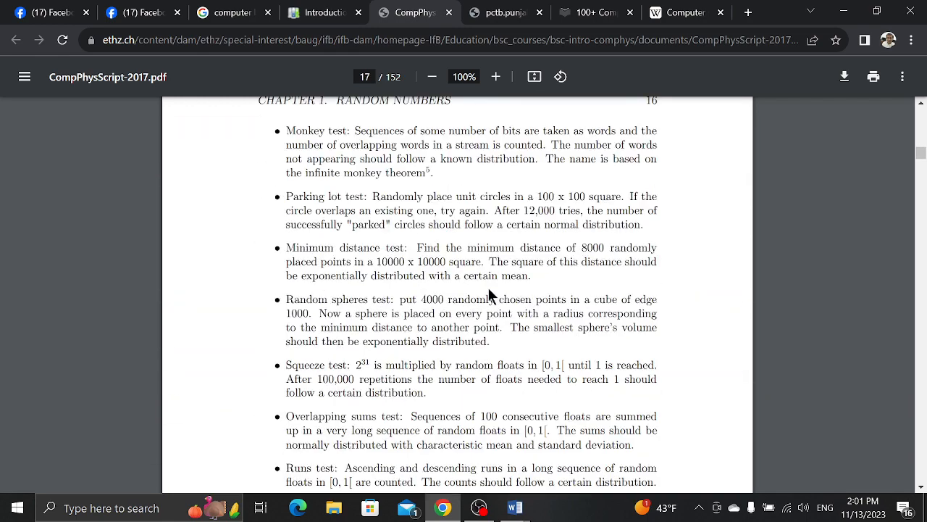
pyautogui.scroll(1, 487, 204)
pyautogui.scroll(1, 487, 204)
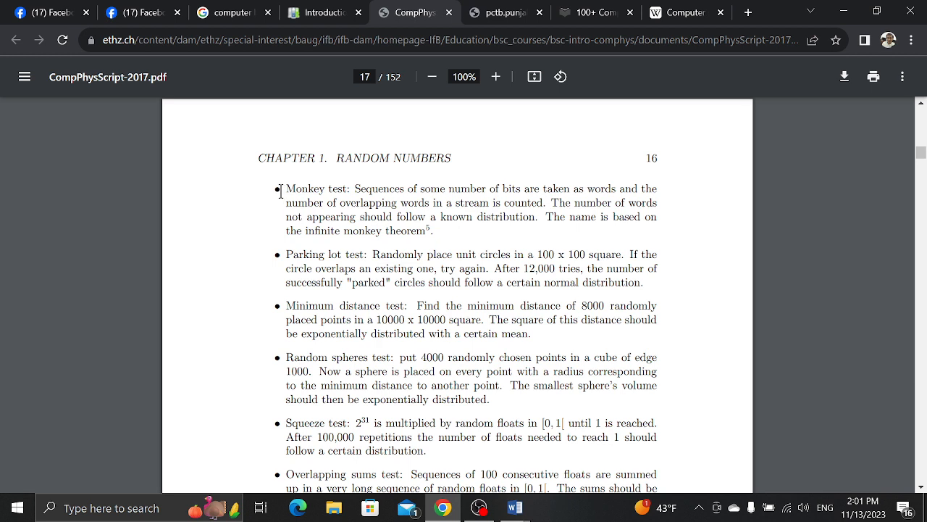
pyautogui.scroll(-4, 281, 193)
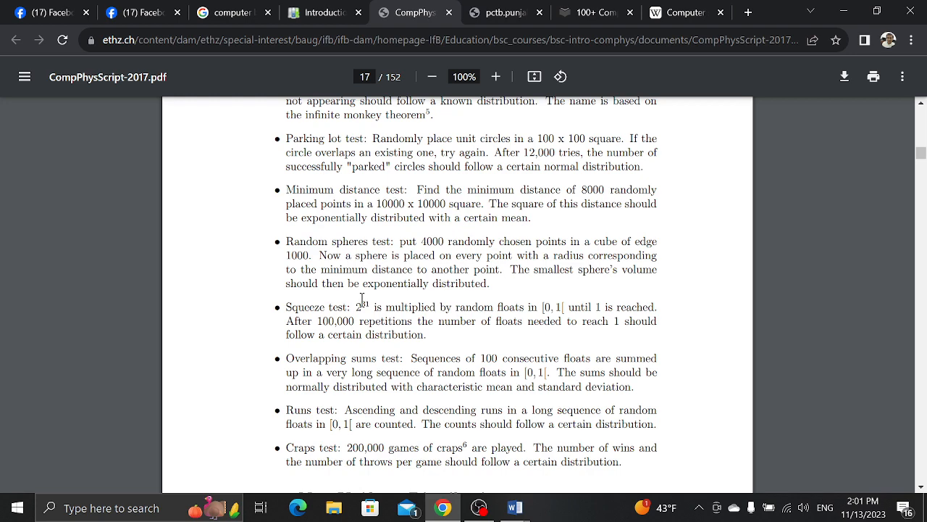
pyautogui.scroll(-10, 361, 300)
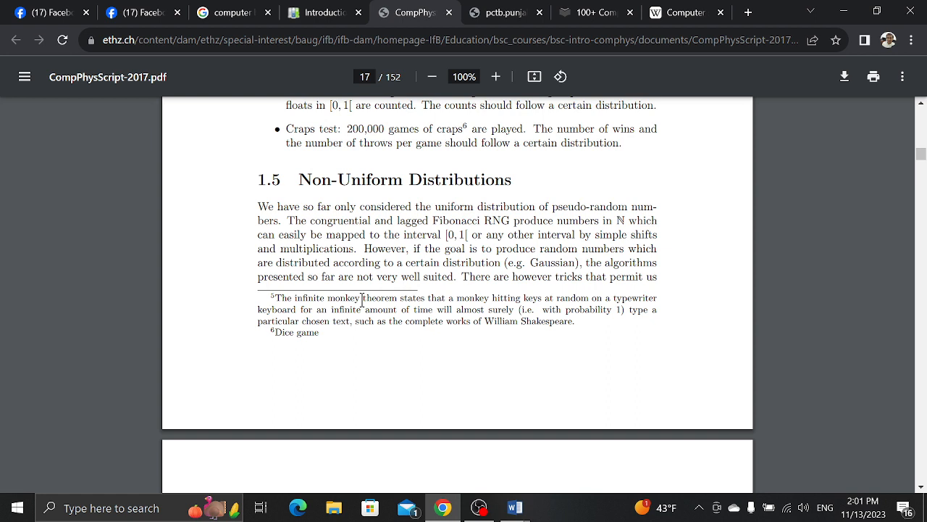
pyautogui.scroll(-5, 403, 355)
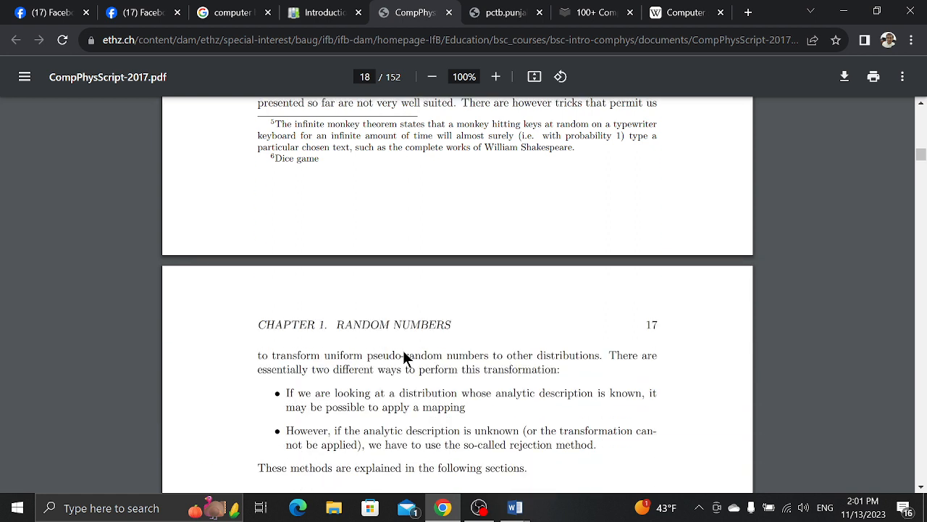
pyautogui.scroll(-10, 404, 354)
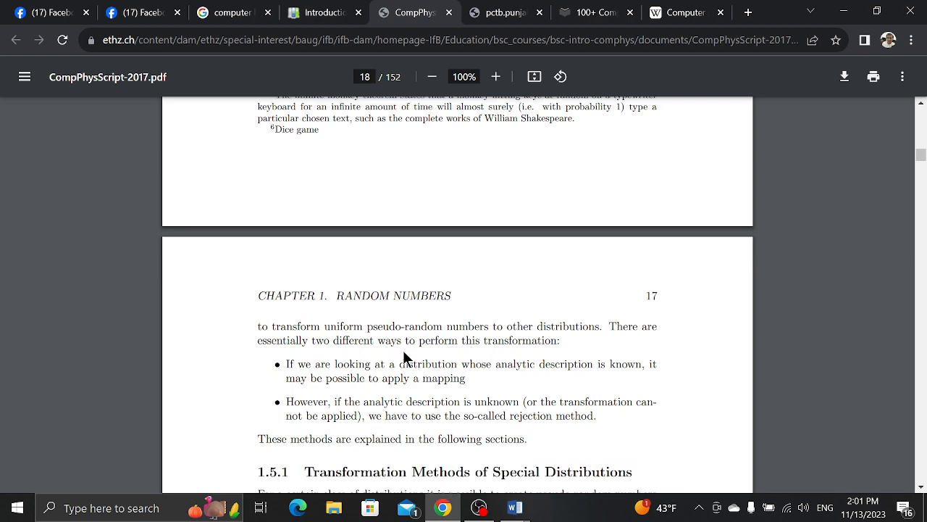
pyautogui.scroll(-15, 403, 350)
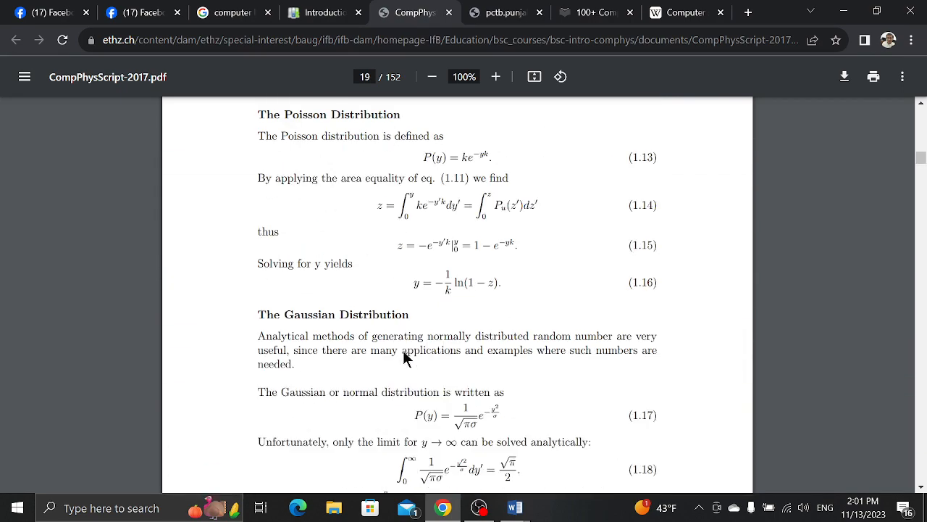
# Check the Chapter 1 header on the following page of CompPhysScript-2017.pdf and switch to Document1 in Word.
pyautogui.scroll(-10, 403, 352)
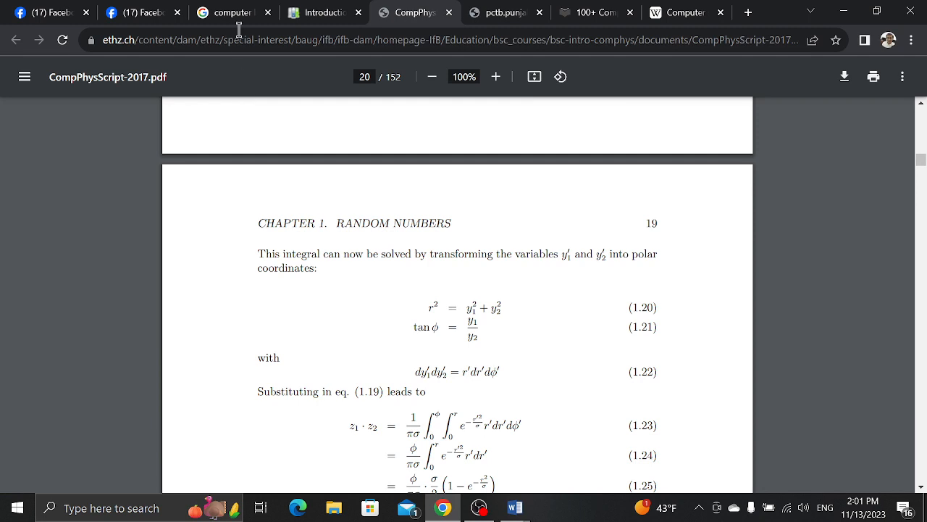
pyautogui.moveTo(516, 507)
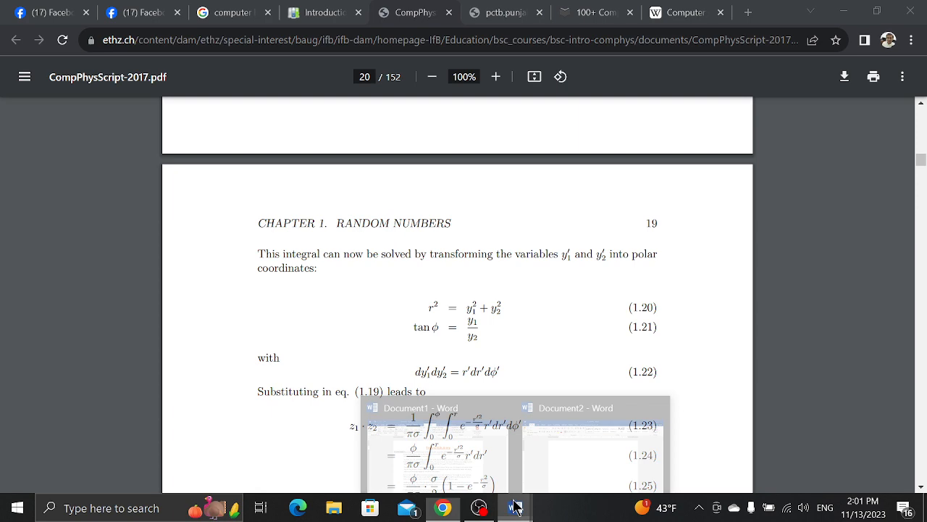
pyautogui.click(598, 460)
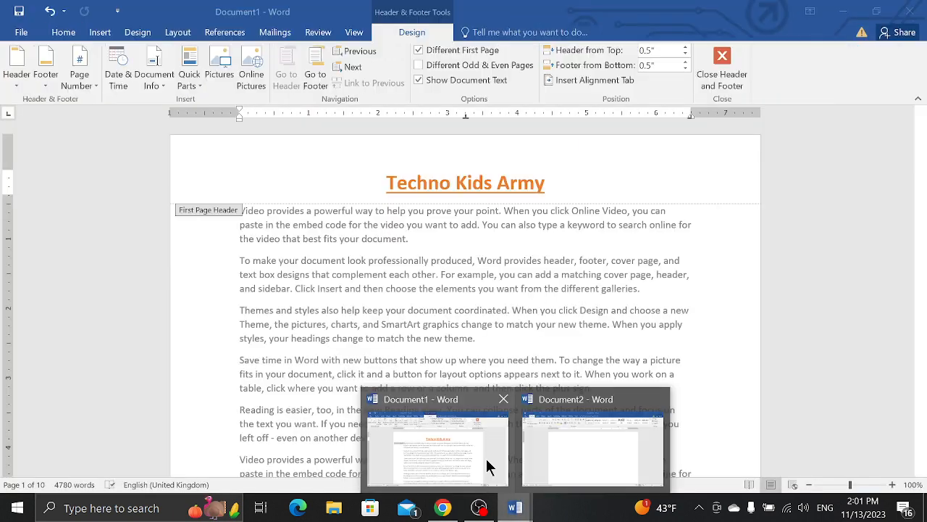
pyautogui.click(486, 465)
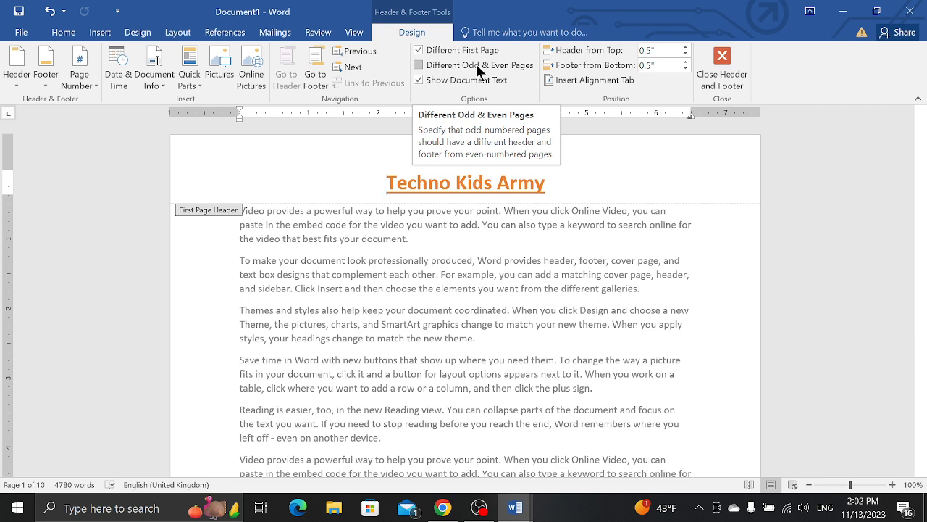
# Switch to OBS, show the Camera scene, restore the Screen Share scene and return to Document1 in Word.
pyautogui.hotkey('alt', 'Tab')
pyautogui.hotkey('alt', 'Tab')
pyautogui.hotkey('alt', 'Tab')
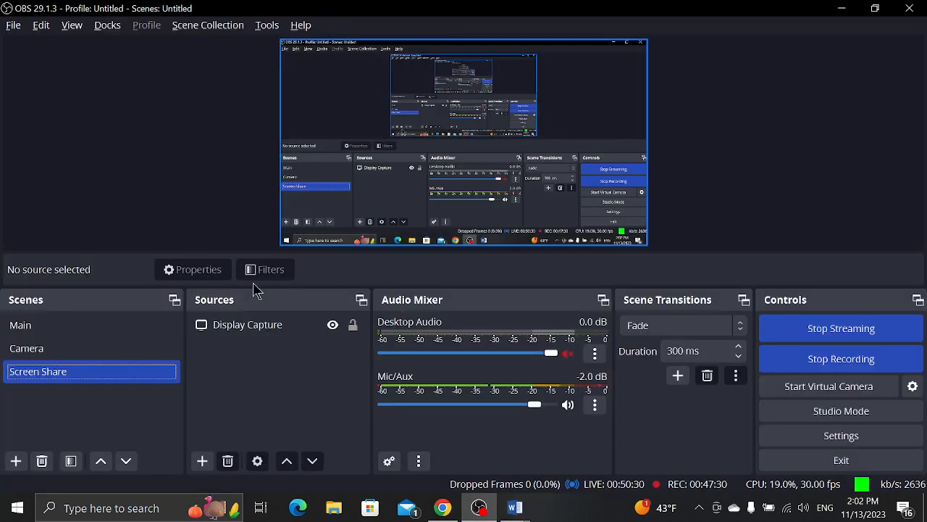
pyautogui.click(128, 350)
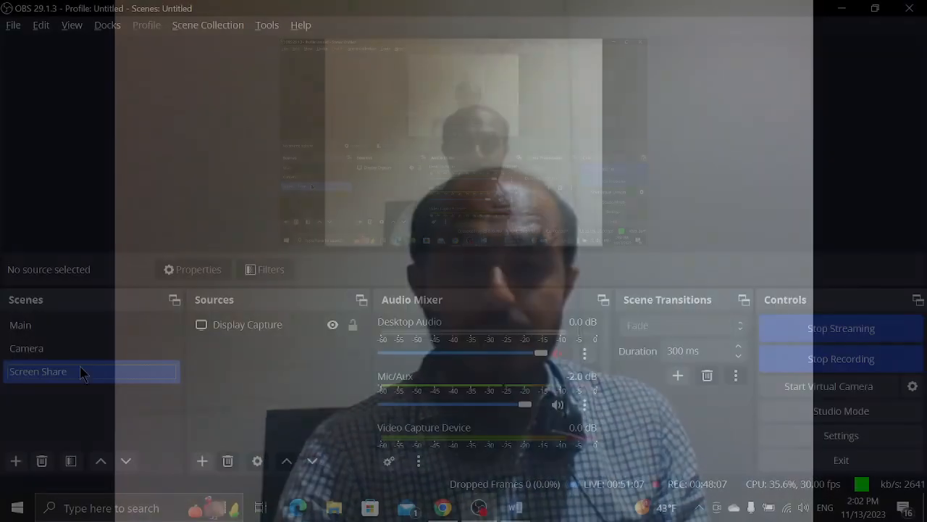
pyautogui.hotkey('alt', 'Tab')
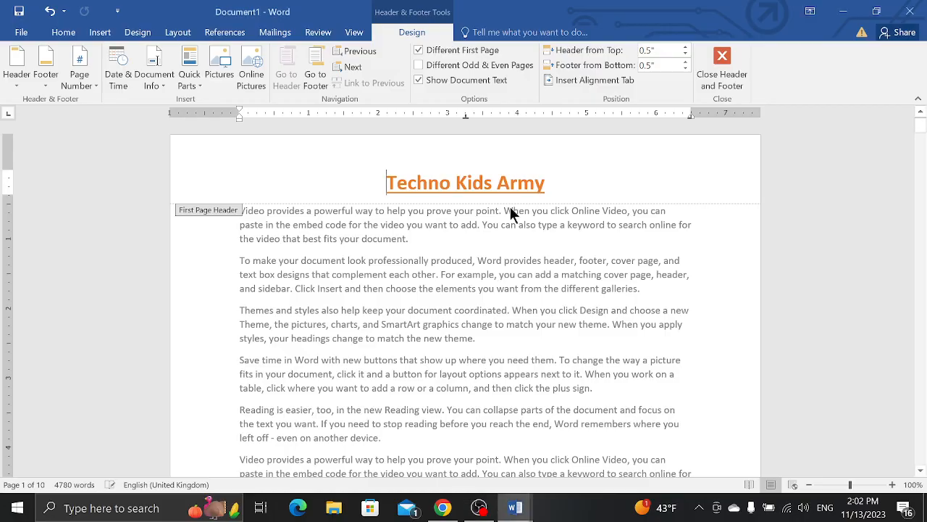
# Delete the blue document title banner from the header on page 2.
pyautogui.scroll(-20, 643, 293)
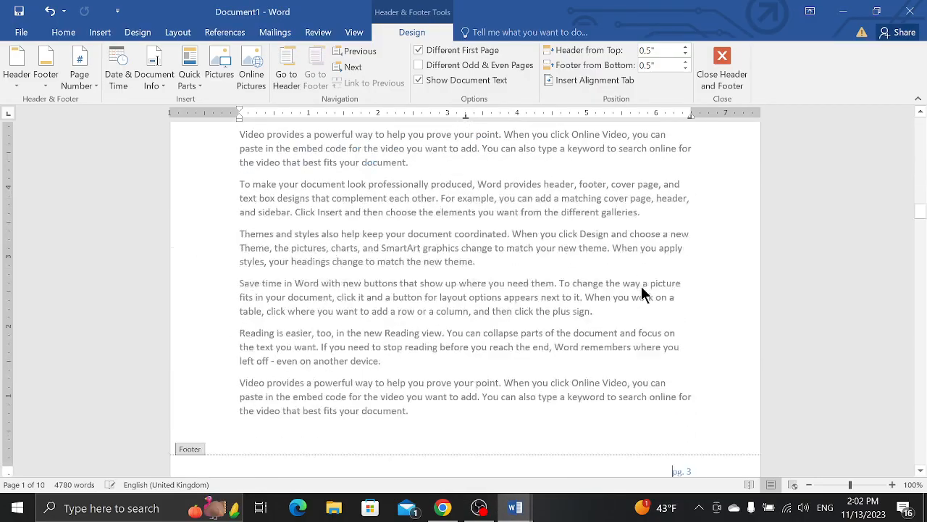
pyautogui.scroll(18, 643, 294)
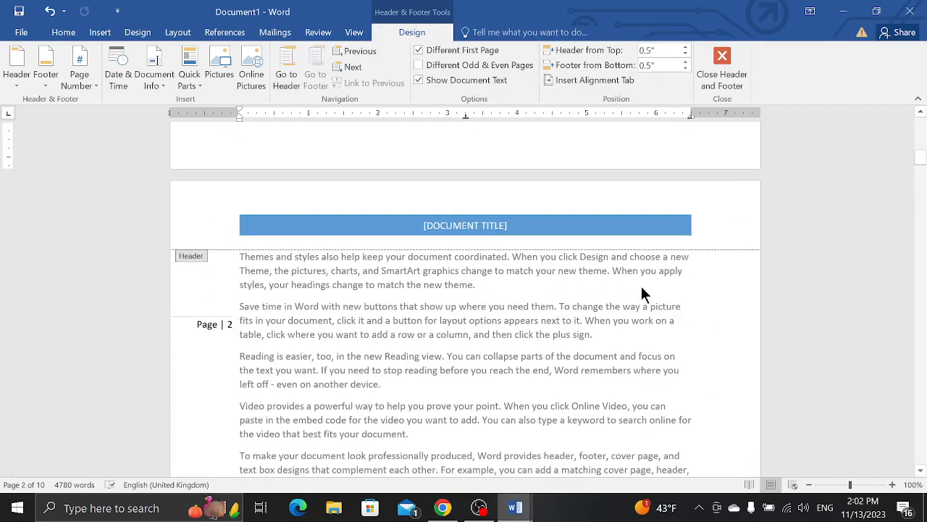
pyautogui.click(642, 220)
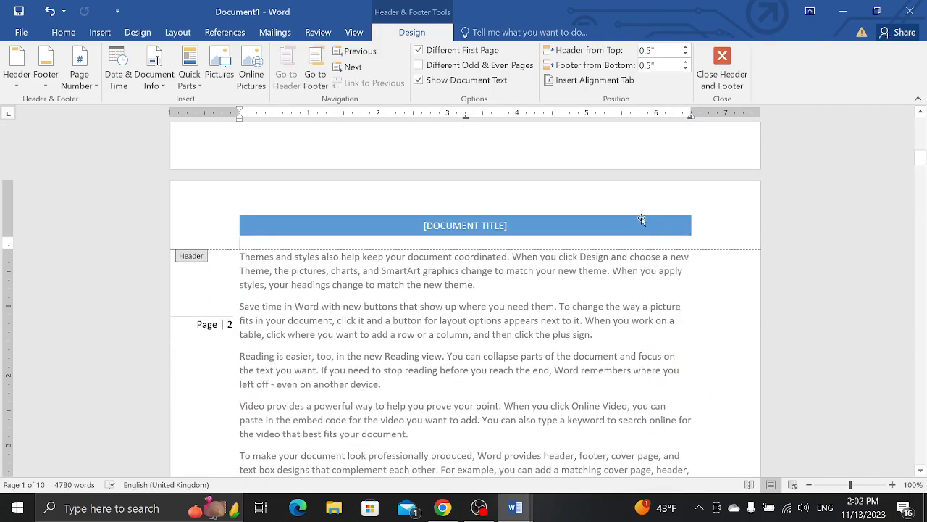
pyautogui.click(642, 220)
pyautogui.press('Delete')
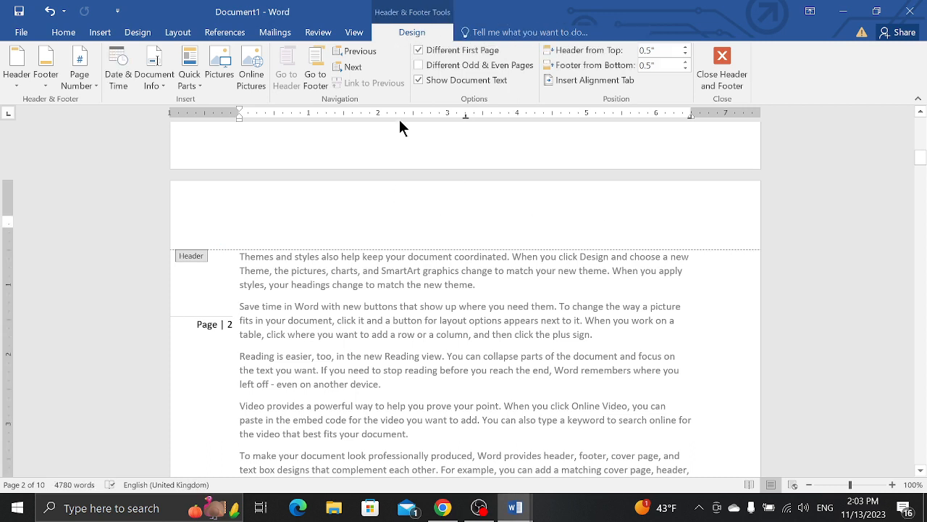
# Enable different odd and even pages and enter "Techno Kids Army" as the even page header.
pyautogui.click(423, 68)
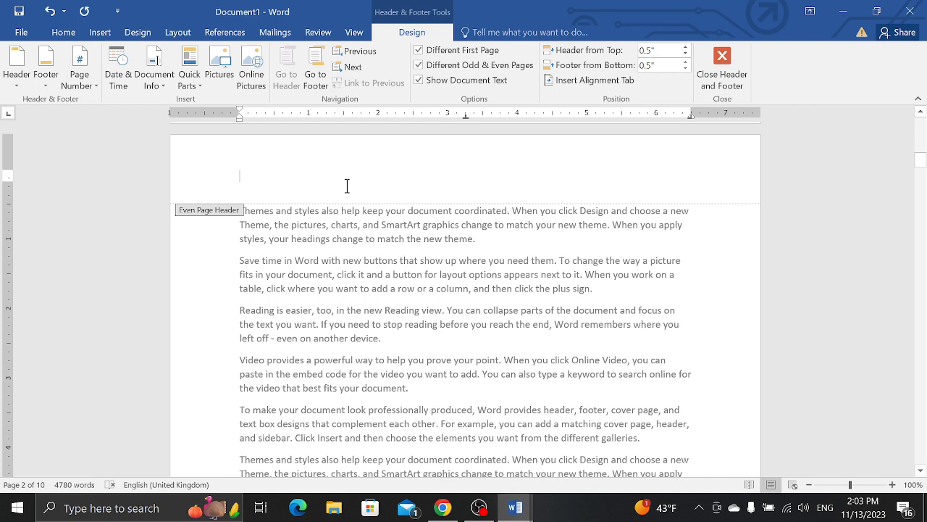
pyautogui.write('TE')
pyautogui.press('BackSpace')
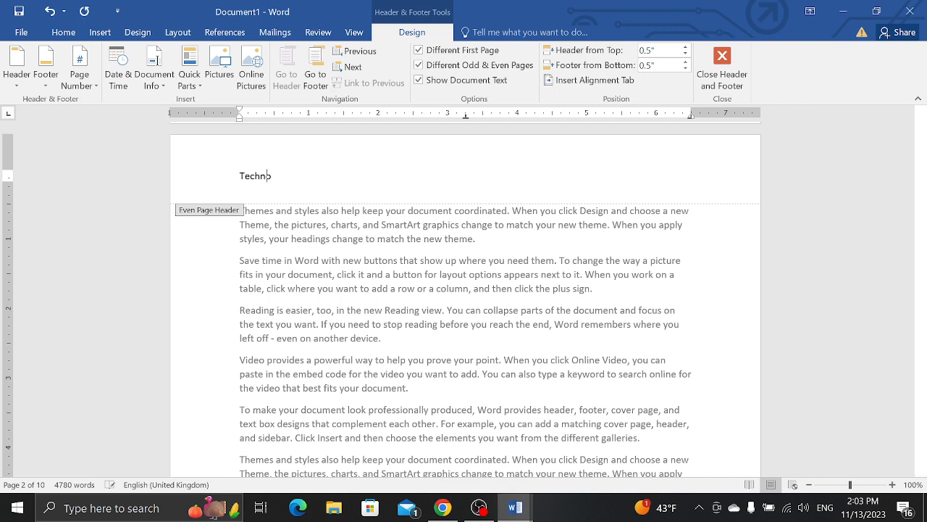
pyautogui.write('chno Kids Army')
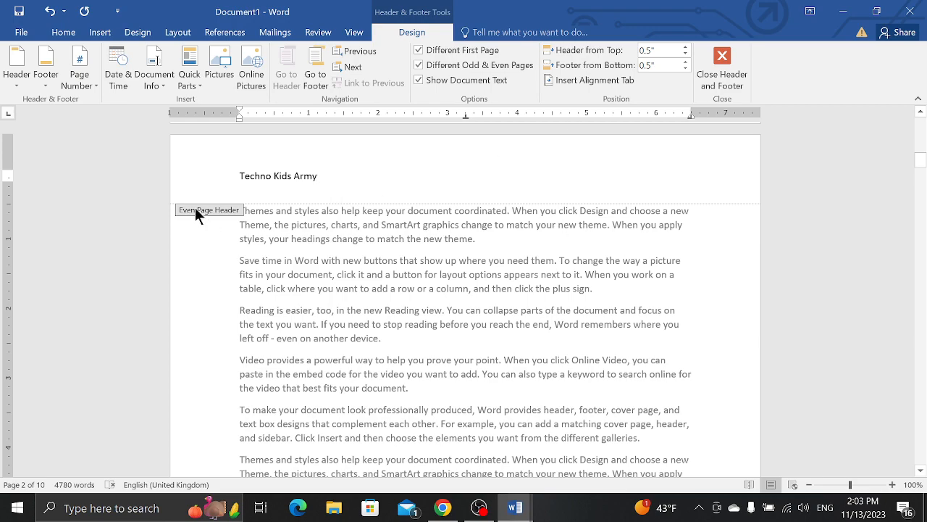
# Insert the Online Techno Kids Program picture from file into the odd page header on page 3.
pyautogui.scroll(-15, 253, 240)
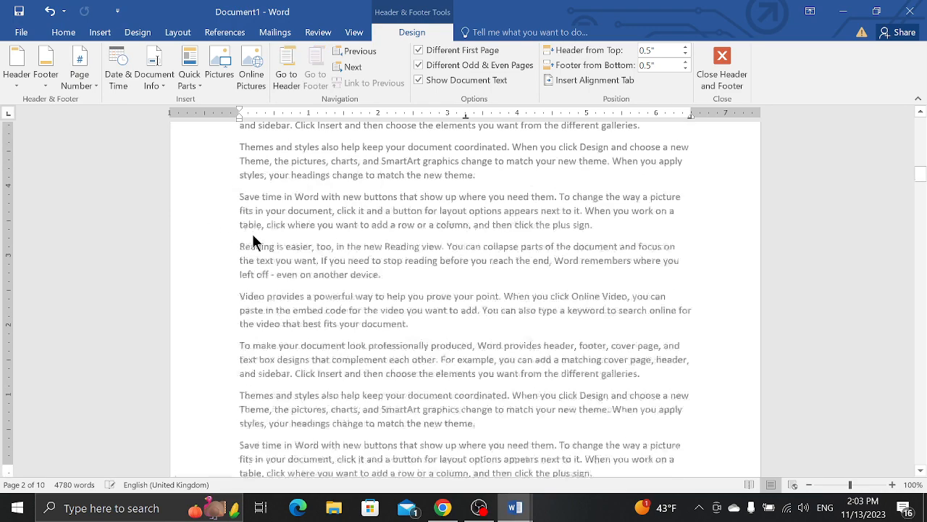
pyautogui.scroll(-10, 253, 240)
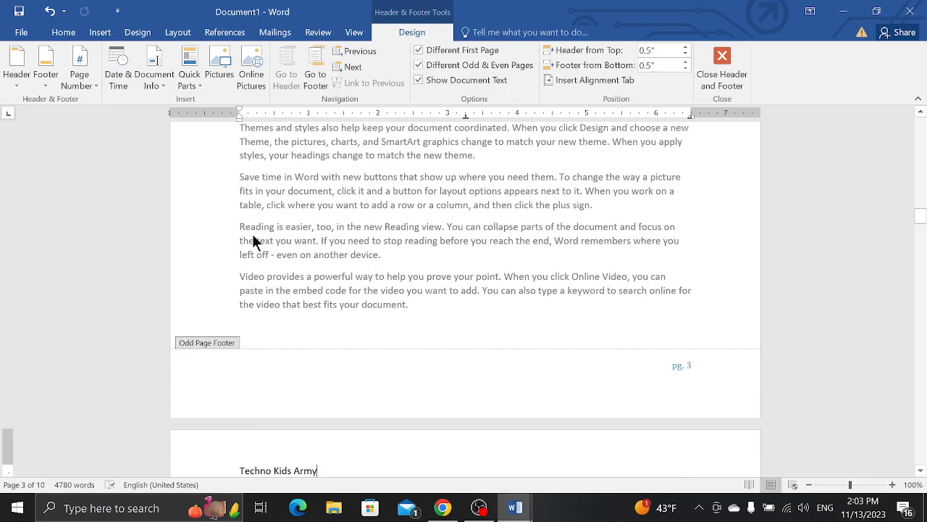
pyautogui.scroll(1, 253, 240)
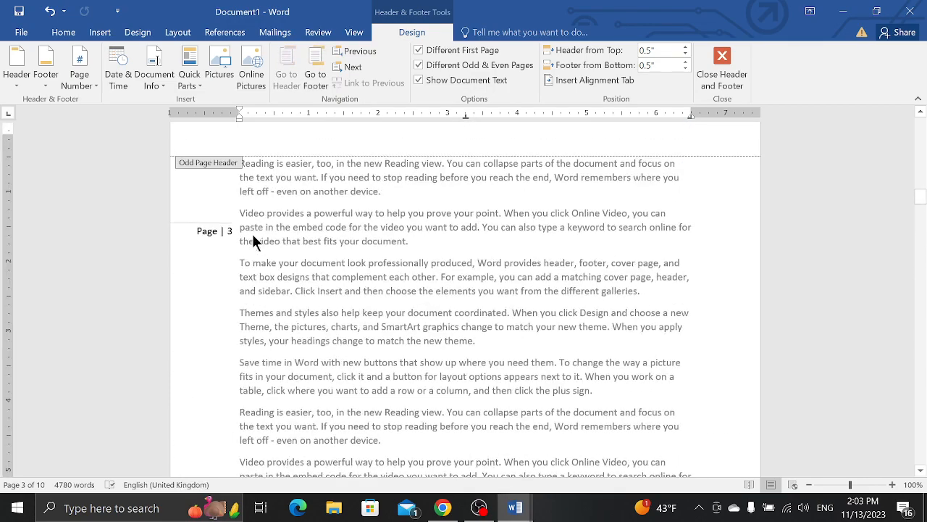
pyautogui.scroll(3, 252, 237)
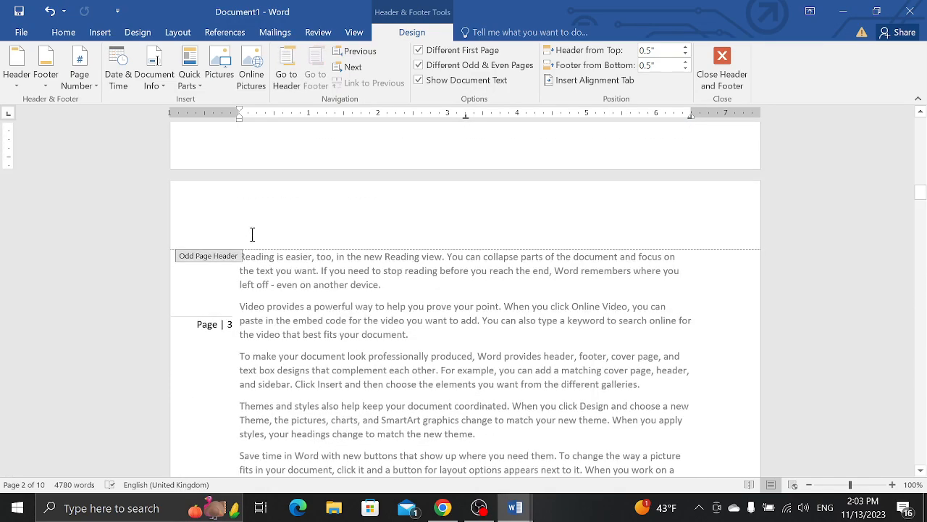
pyautogui.click(293, 202)
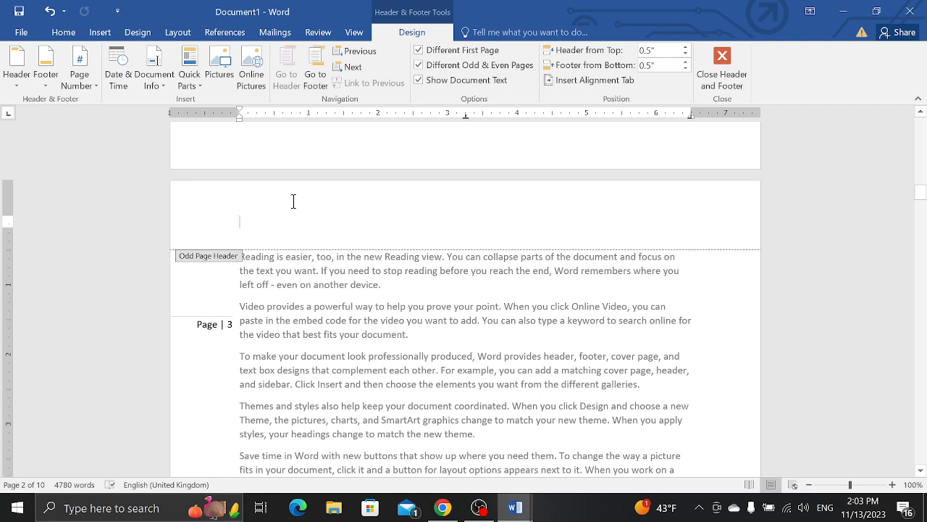
pyautogui.click(106, 40)
pyautogui.click(121, 71)
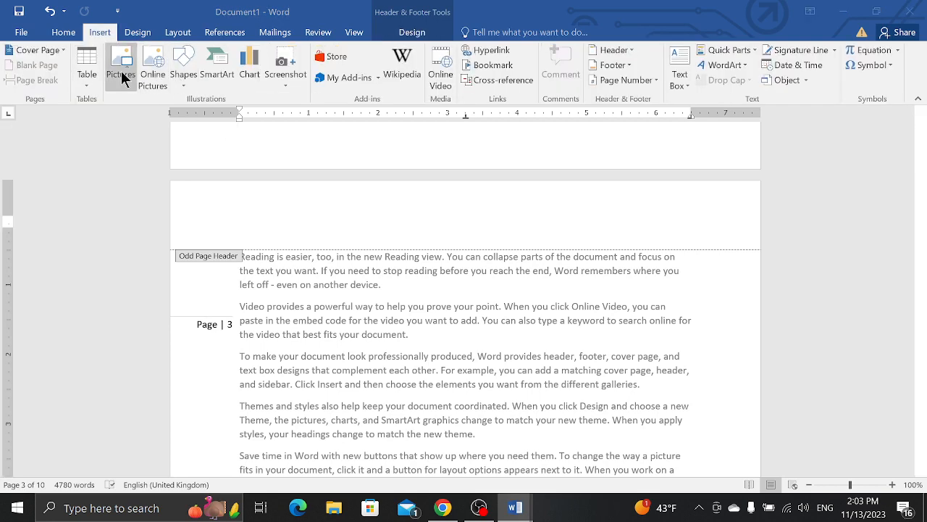
pyautogui.doubleClick(243, 138)
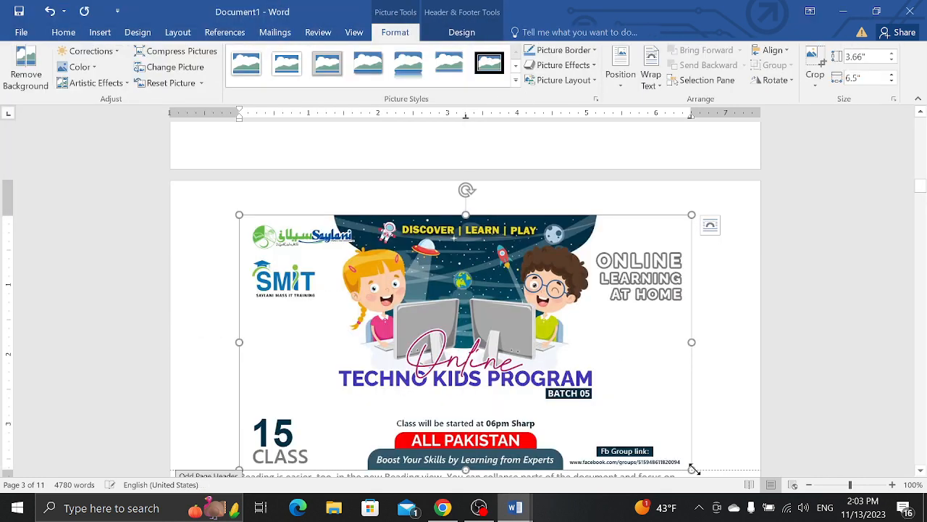
# Shrink the header picture to about 0.47" by 0.83", wrap it as Square, place it at the header's right end and close header editing.
pyautogui.moveTo(692, 468); pyautogui.dragTo(297, 246)
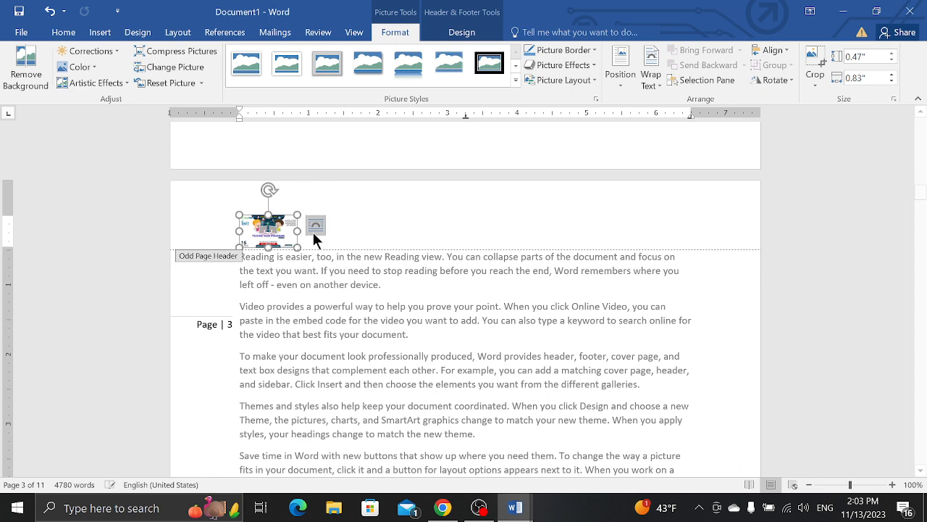
pyautogui.click(313, 232)
pyautogui.click(345, 315)
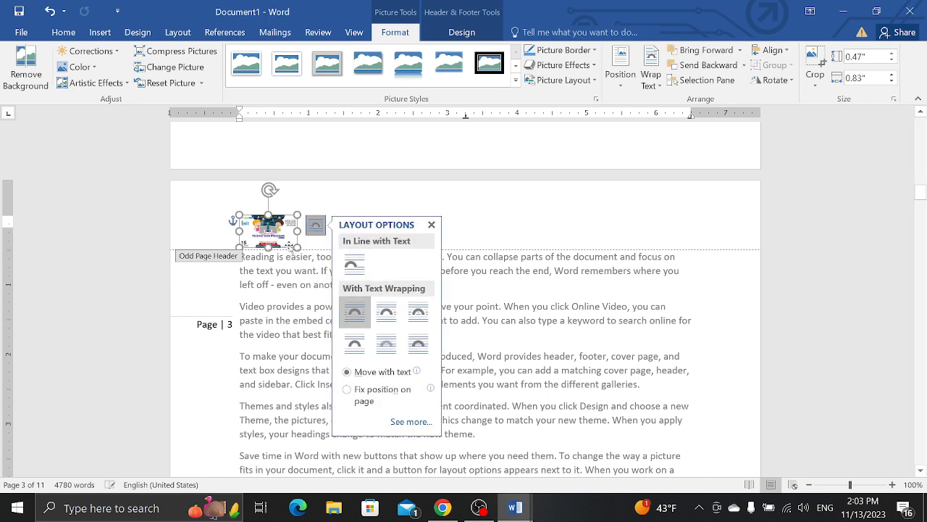
pyautogui.moveTo(289, 244); pyautogui.dragTo(682, 220)
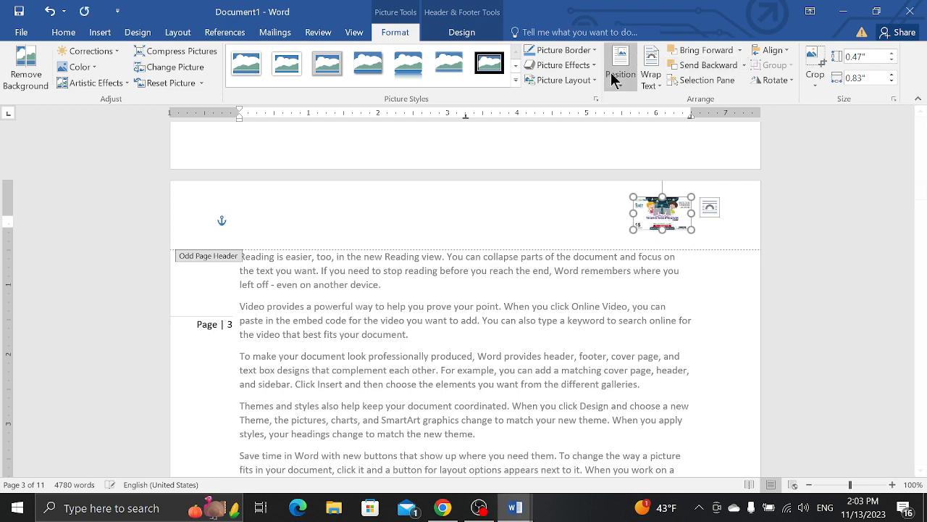
pyautogui.click(472, 32)
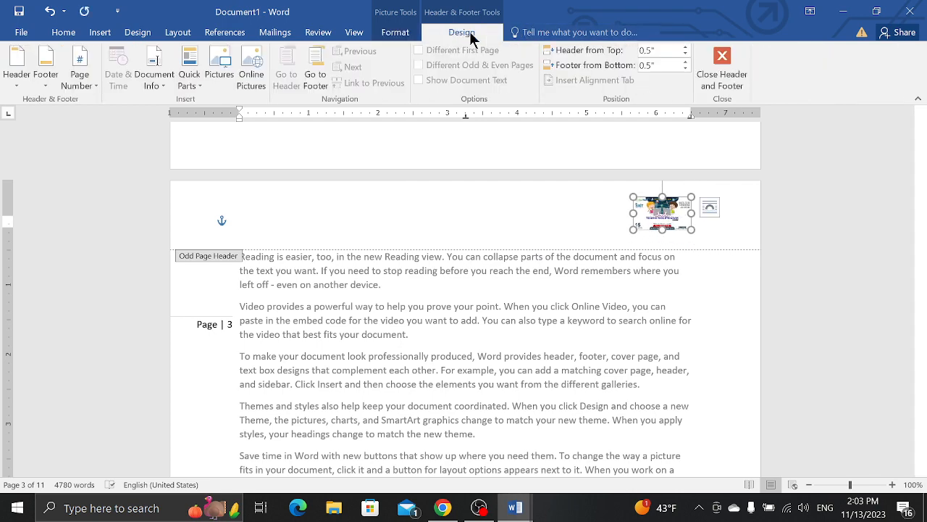
pyautogui.click(723, 58)
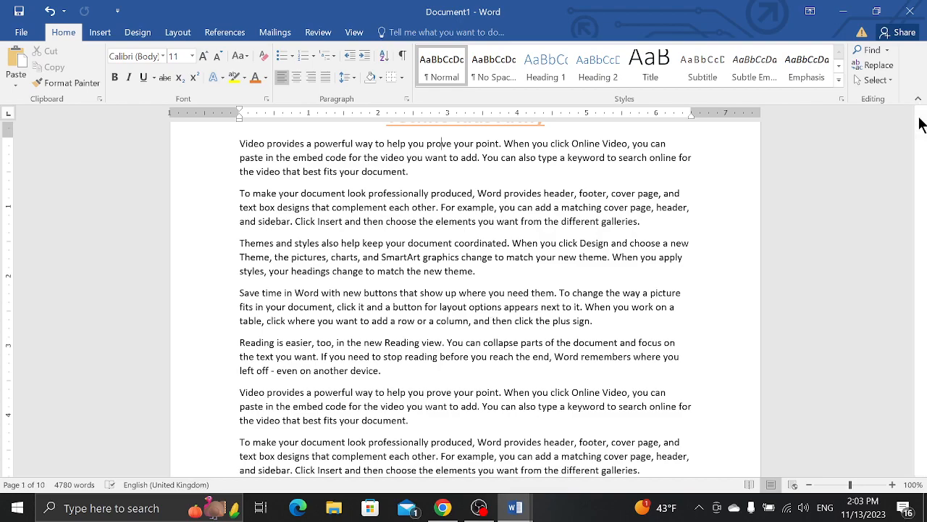
# Compare the headers on the first, second and third pages of Document1, checking the even page header in edit mode.
pyautogui.moveTo(921, 124); pyautogui.dragTo(909, 145)
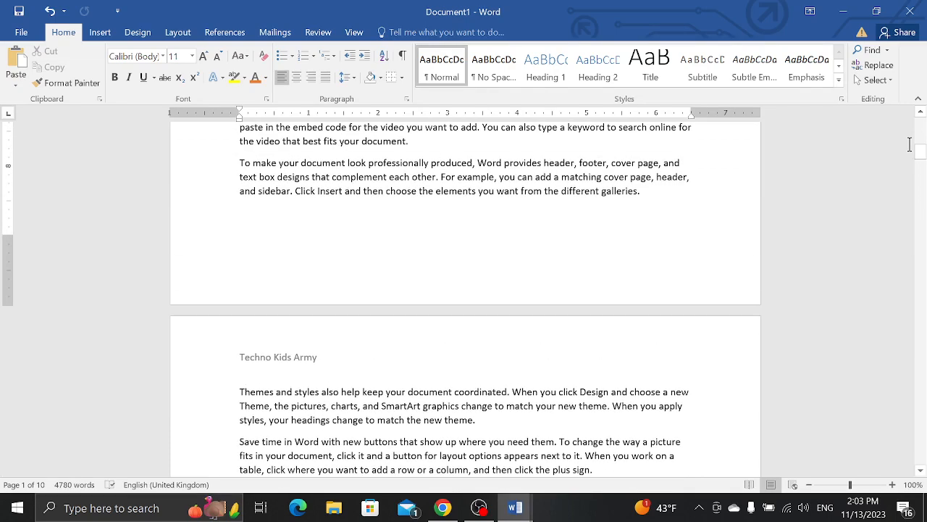
pyautogui.doubleClick(406, 344)
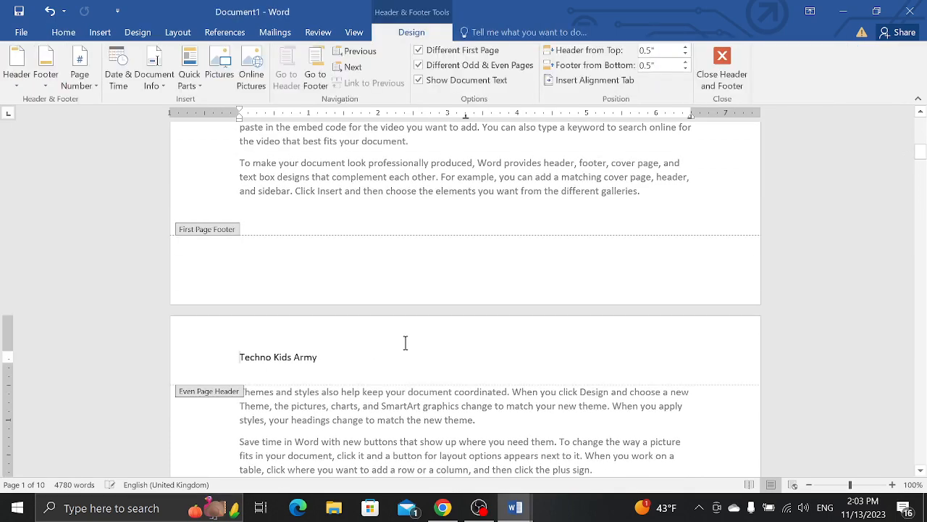
pyautogui.click(713, 88)
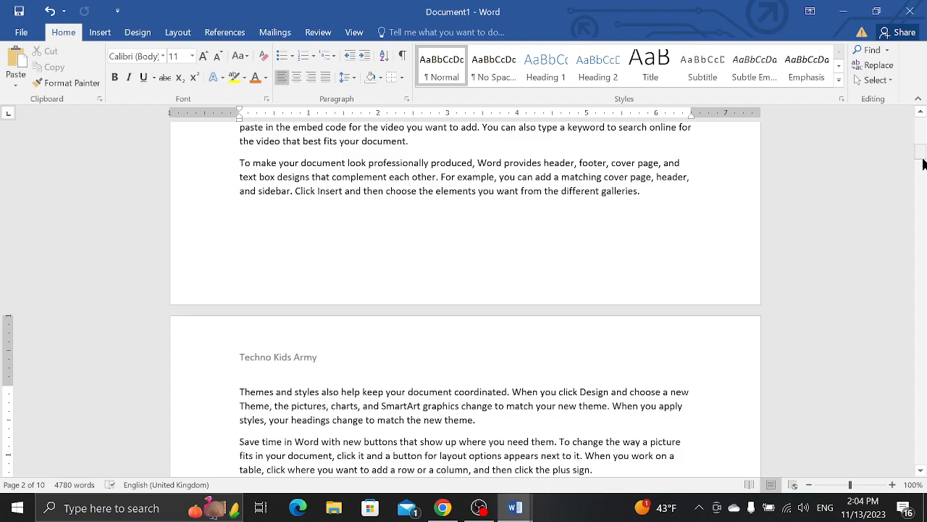
pyautogui.moveTo(922, 164); pyautogui.dragTo(909, 198)
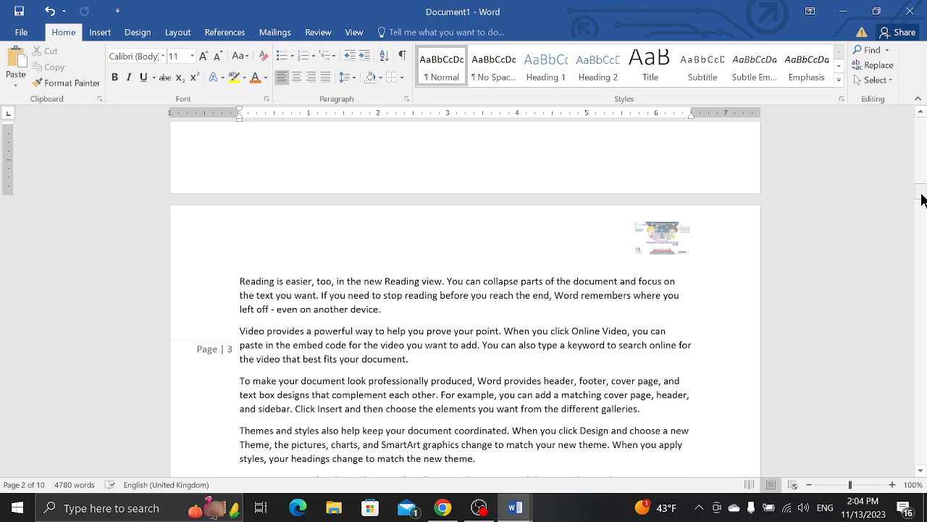
pyautogui.moveTo(919, 197); pyautogui.dragTo(874, 101)
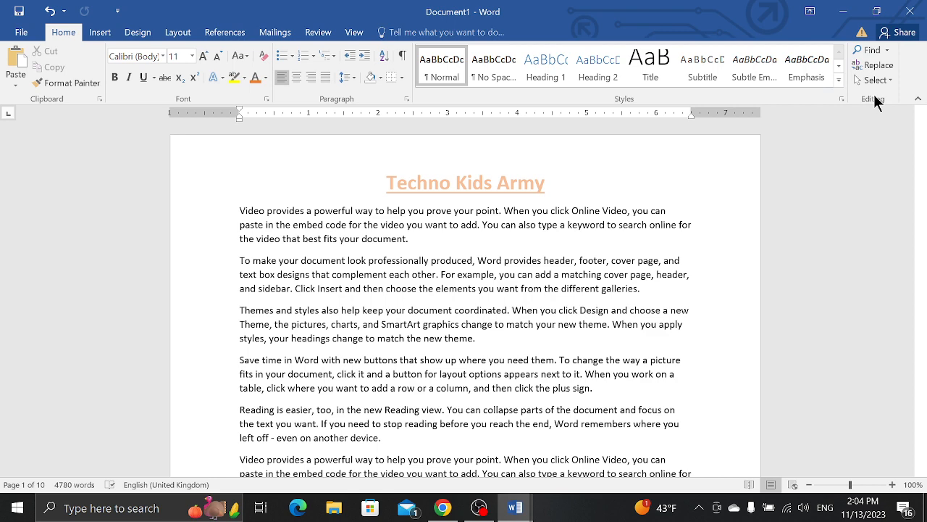
# Show the Camera scene in OBS, restore the Screen Share scene and switch to the blank Document2 in Word.
pyautogui.click(479, 508)
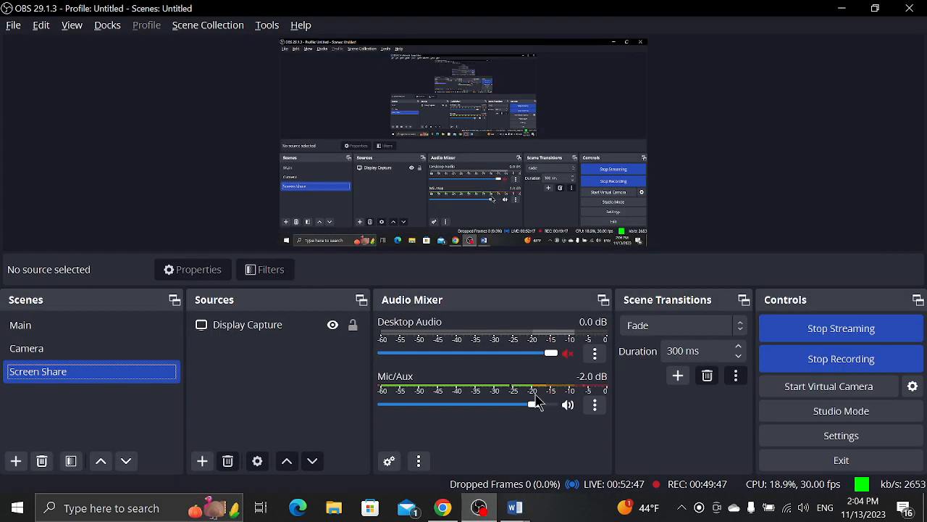
pyautogui.click(166, 350)
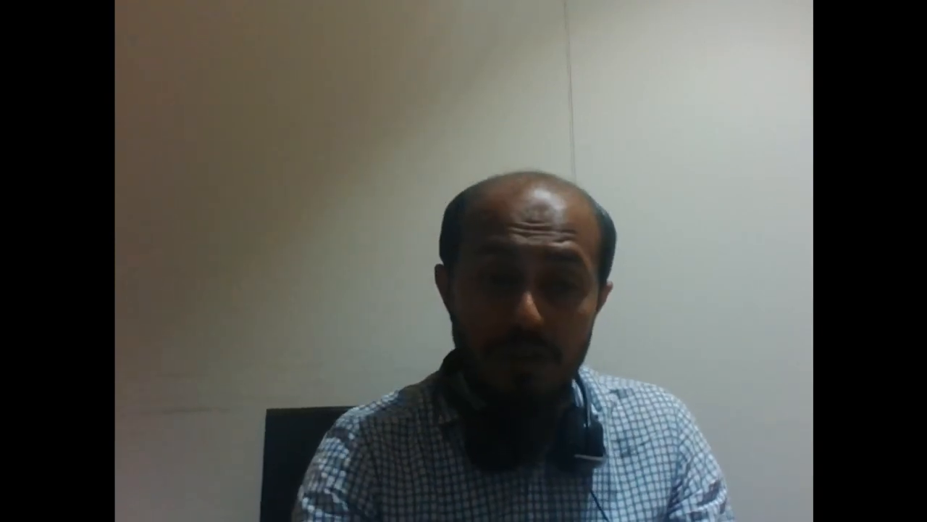
pyautogui.click(118, 375)
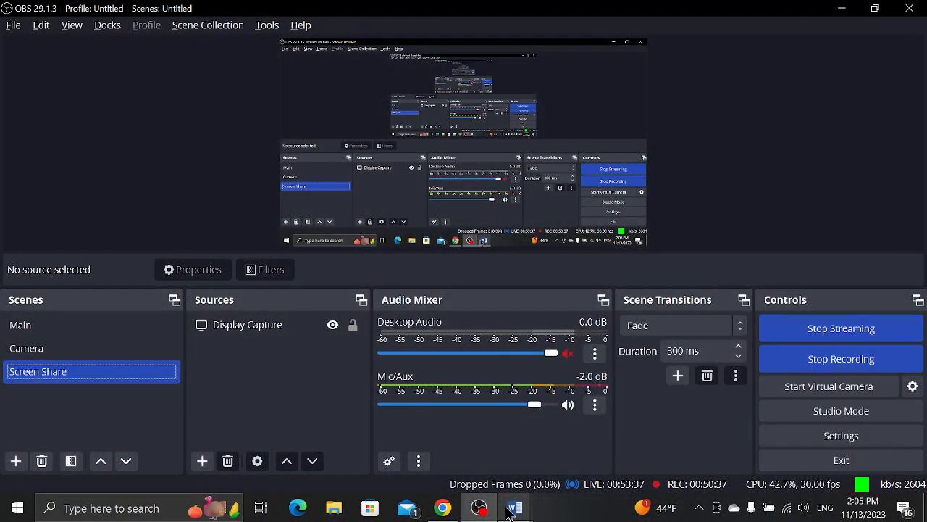
pyautogui.moveTo(515, 507)
pyautogui.click(557, 463)
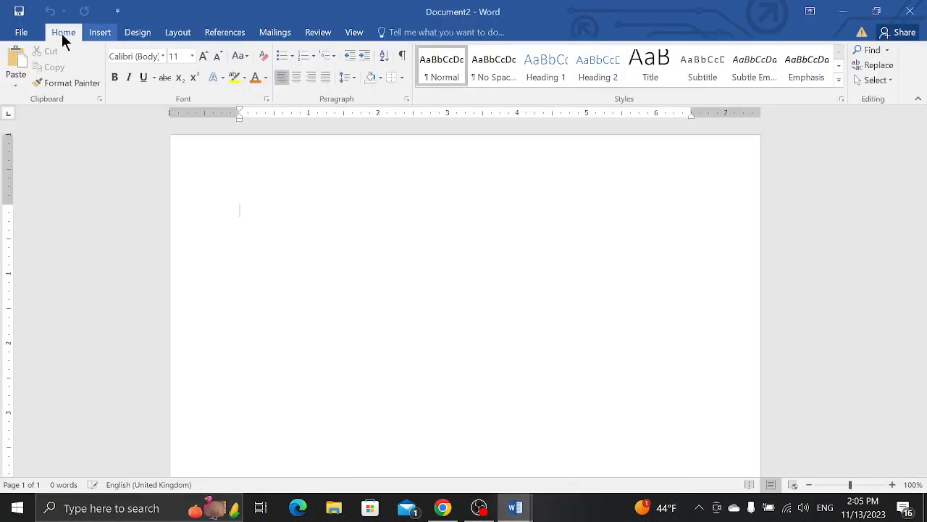
# Browse the suggested Cards templates for a new document, clear the search term and return to the template start page.
pyautogui.click(17, 33)
pyautogui.click(43, 90)
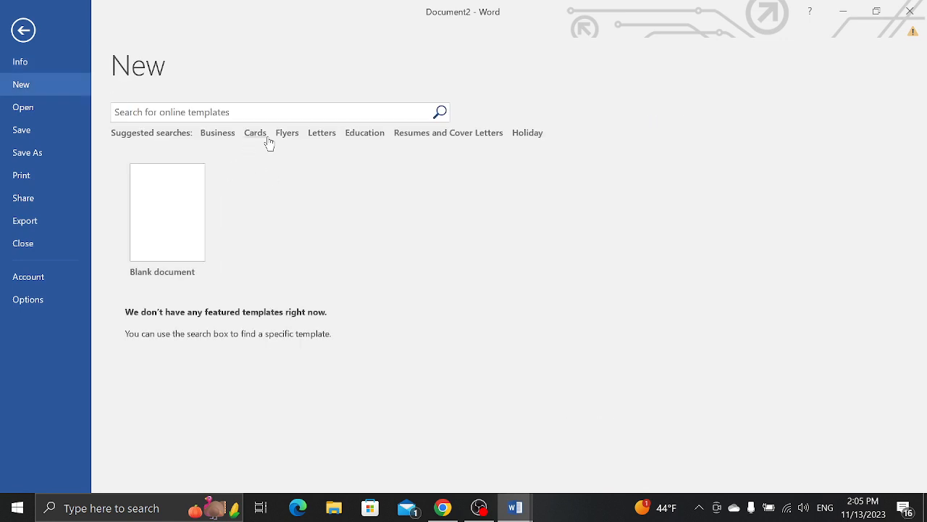
pyautogui.click(258, 134)
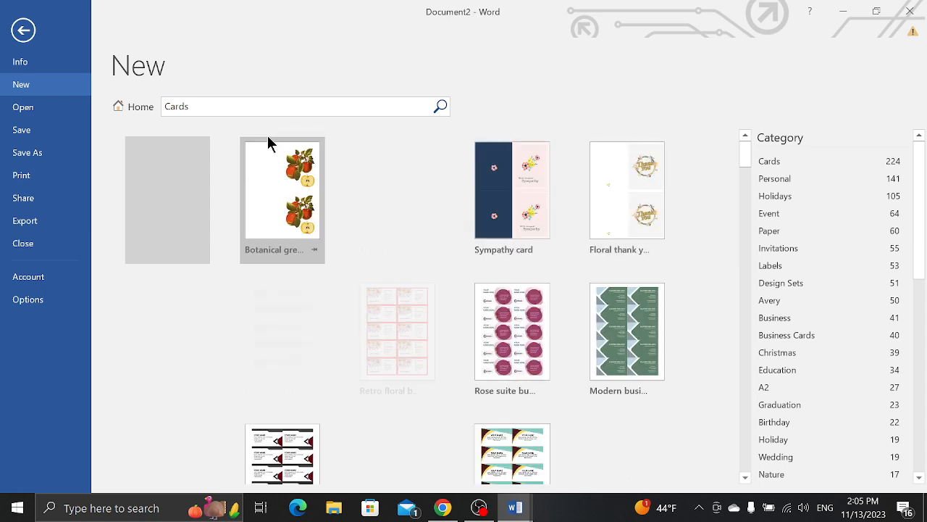
pyautogui.click(331, 112)
pyautogui.press('BackSpace')
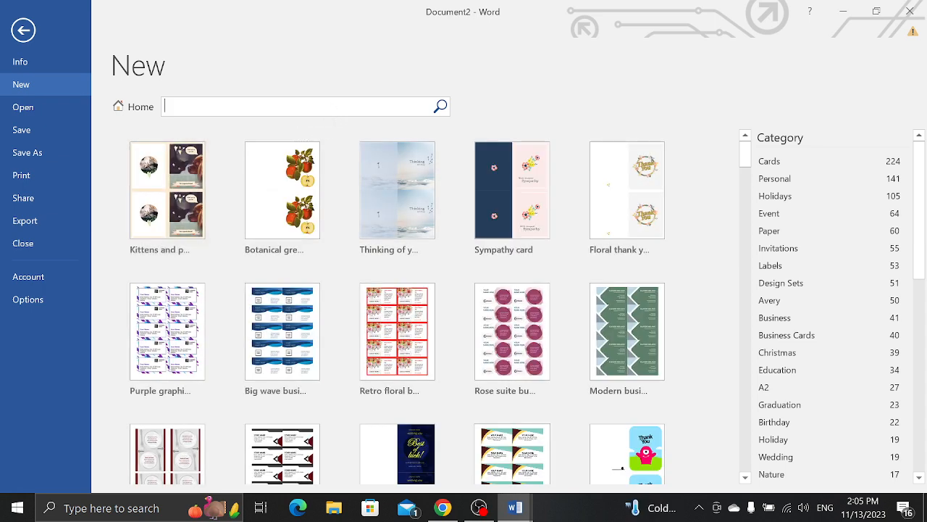
pyautogui.click(141, 106)
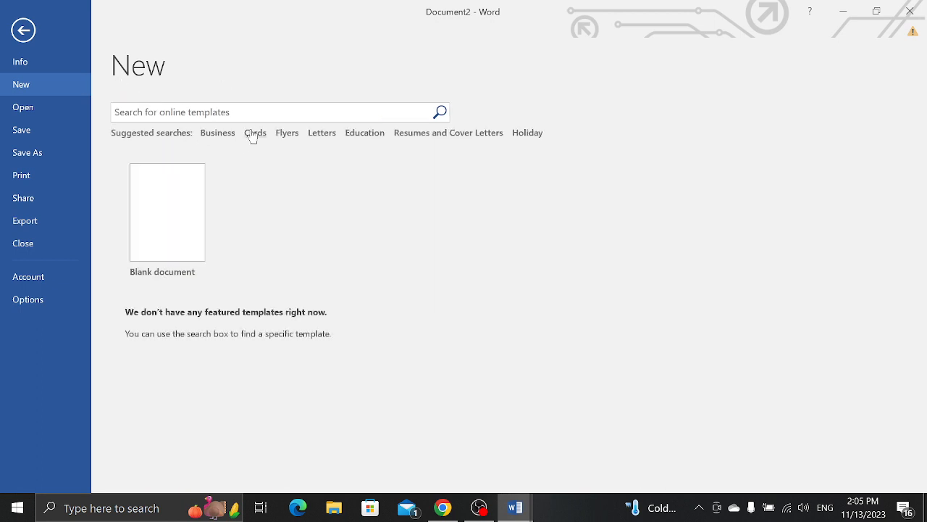
# Create a new document from the Bubbles resume template in the Resumes and Cover Letters suggestions.
pyautogui.click(450, 134)
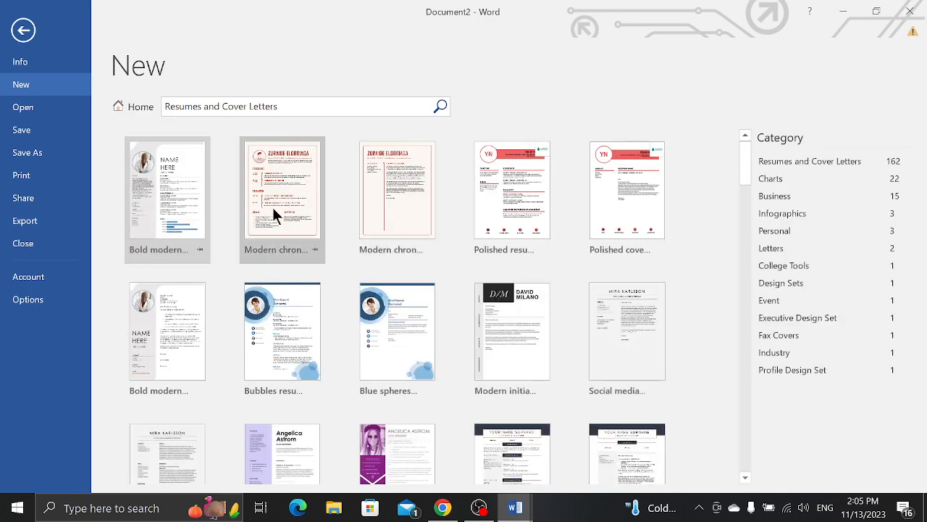
pyautogui.click(276, 332)
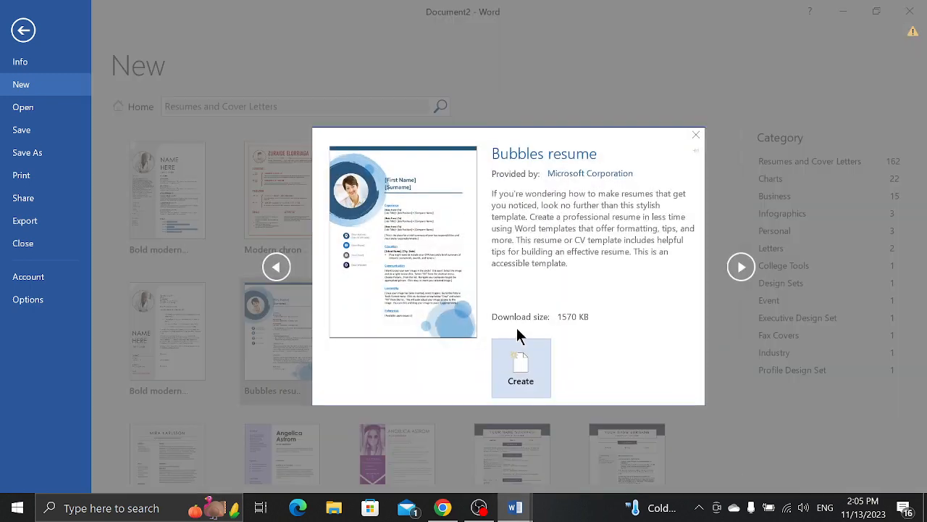
pyautogui.click(516, 362)
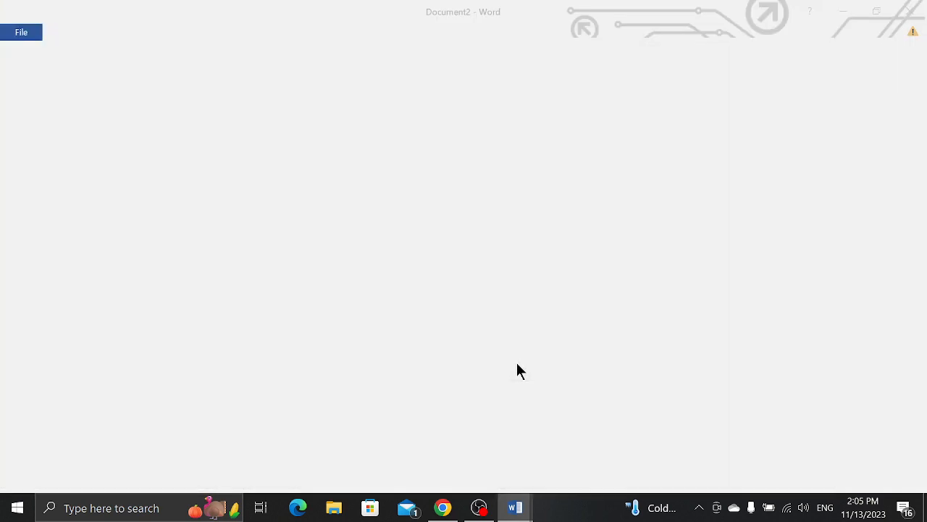
# Return to Document2 and look through the suggested Business templates for a new document.
pyautogui.hotkey('alt', 'Tab')
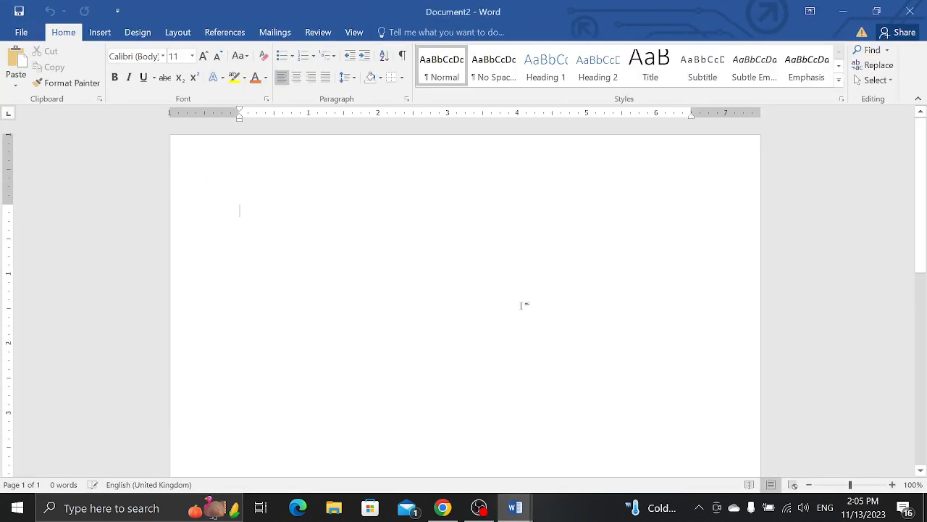
pyautogui.click(29, 34)
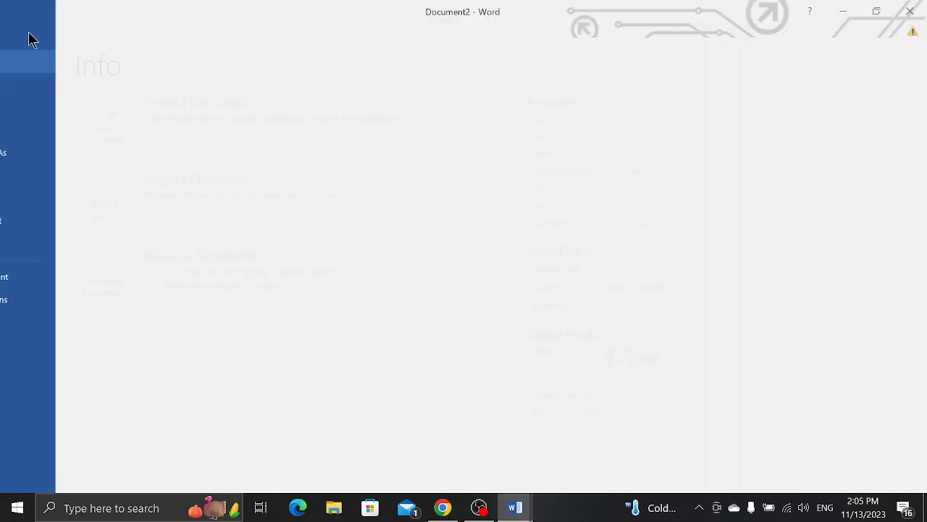
pyautogui.click(41, 90)
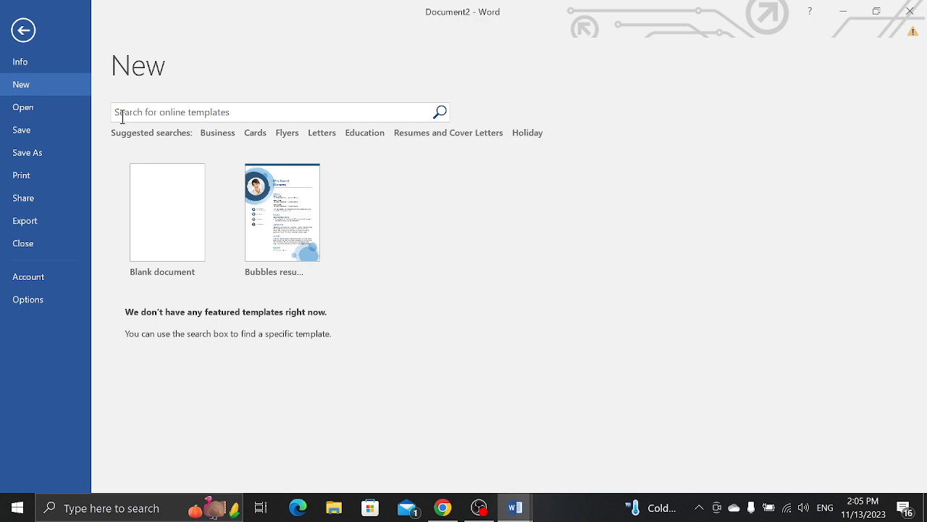
pyautogui.click(219, 134)
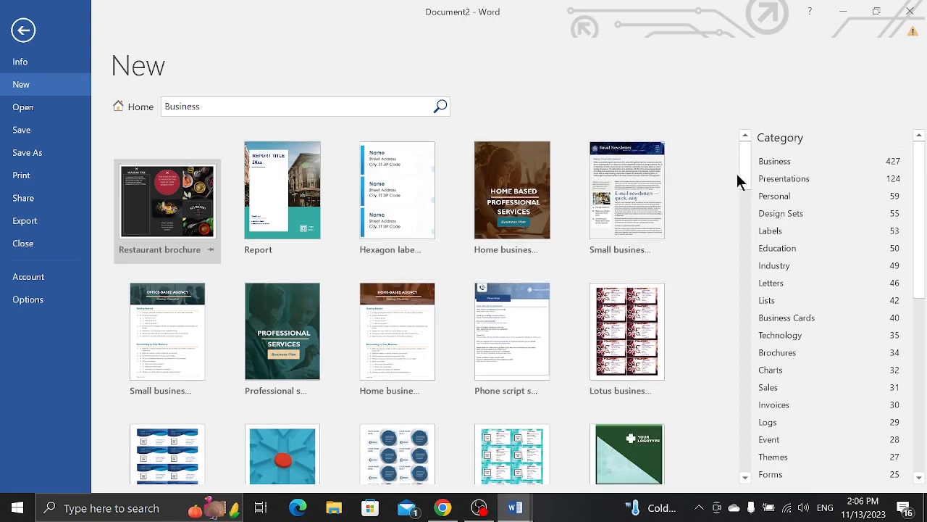
pyautogui.scroll(-5, 741, 182)
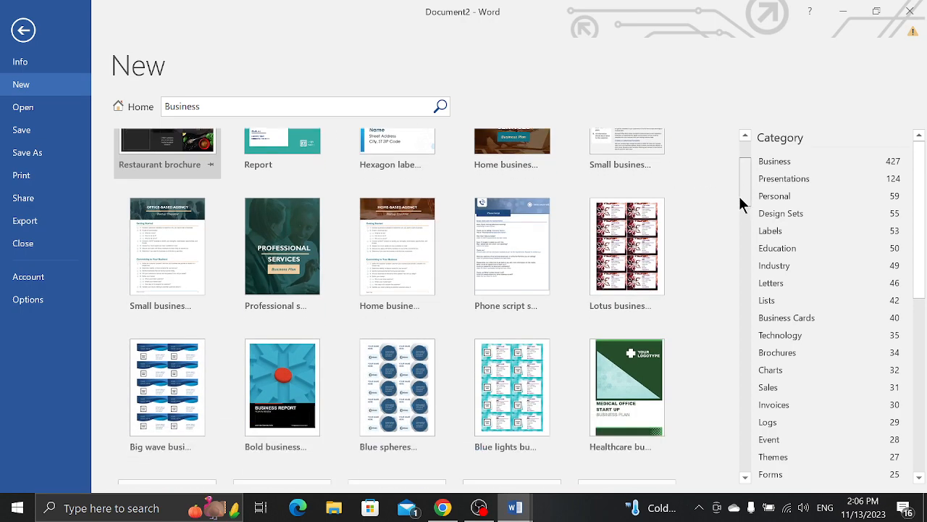
pyautogui.scroll(-1, 733, 235)
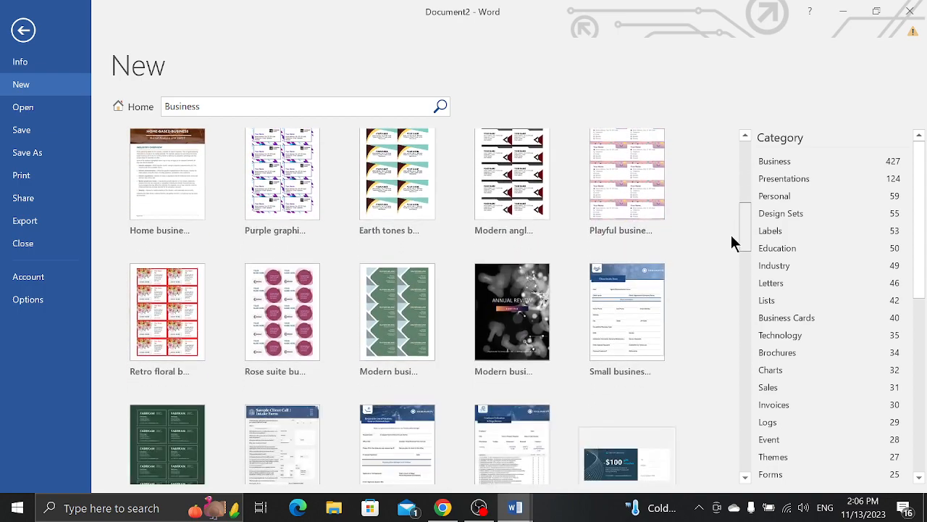
pyautogui.scroll(-4, 730, 236)
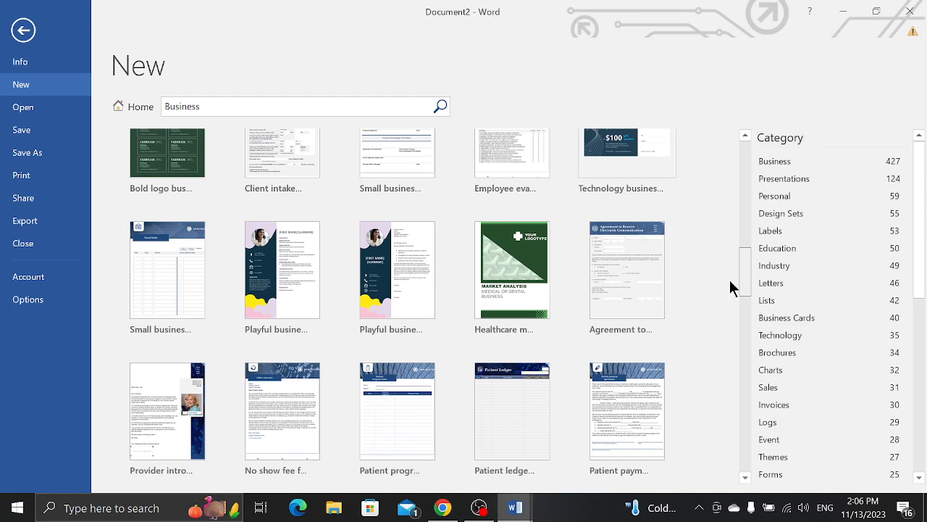
pyautogui.scroll(-6, 730, 282)
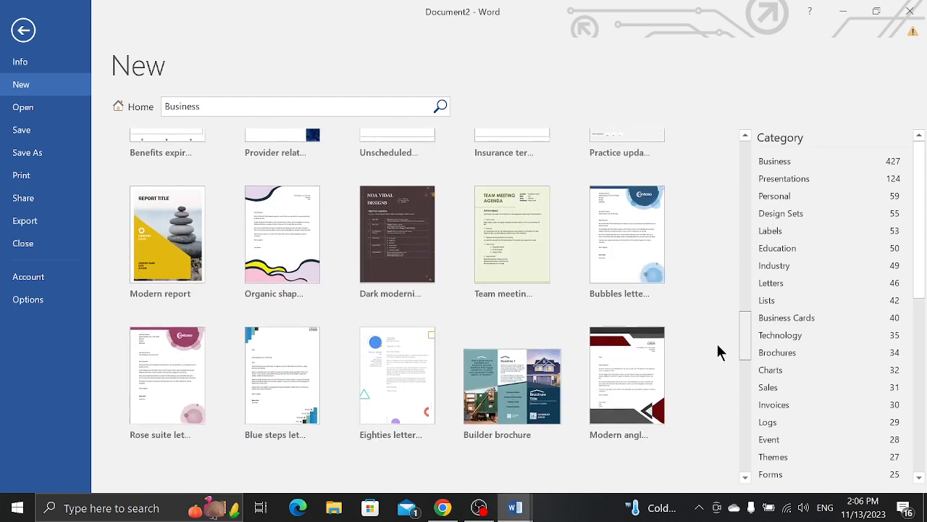
pyautogui.scroll(-3, 718, 358)
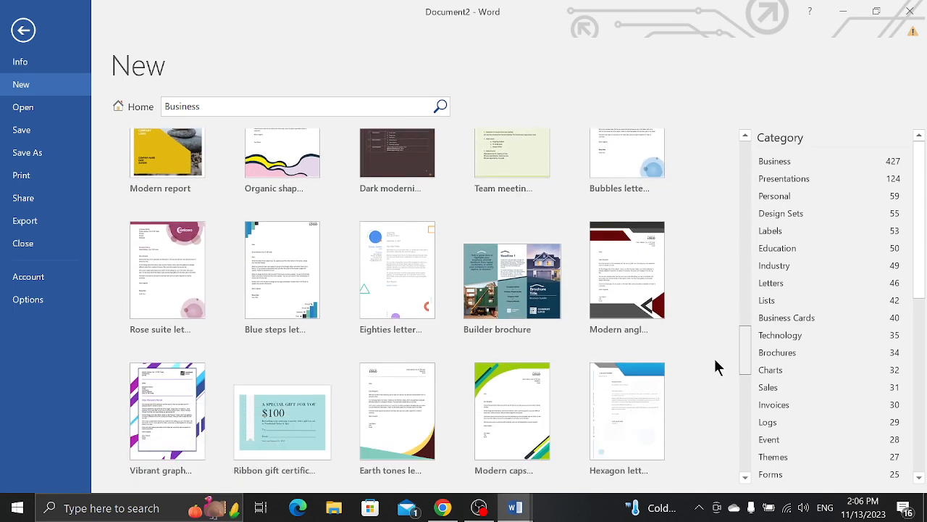
pyautogui.scroll(-3, 715, 370)
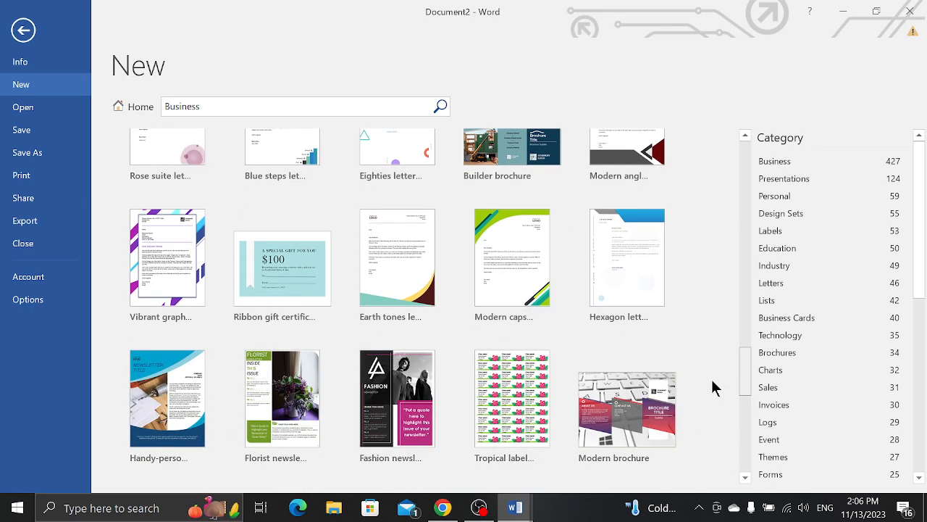
pyautogui.scroll(-3, 711, 378)
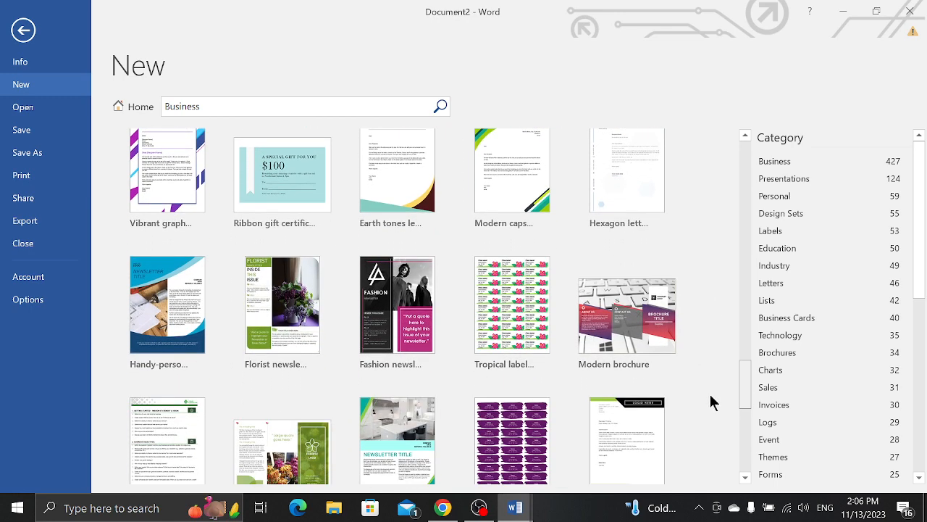
pyautogui.scroll(-1, 710, 406)
pyautogui.scroll(-3, 706, 424)
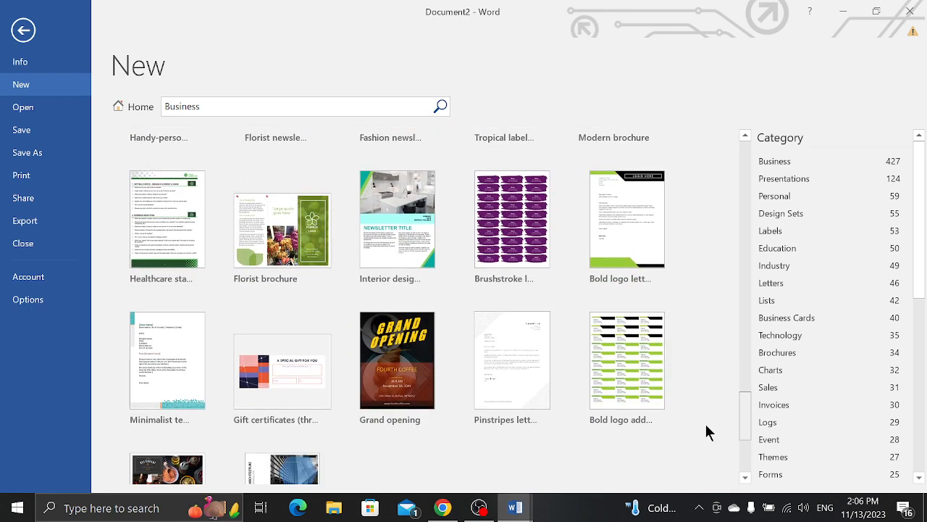
pyautogui.scroll(-5, 709, 432)
pyautogui.scroll(5, 707, 434)
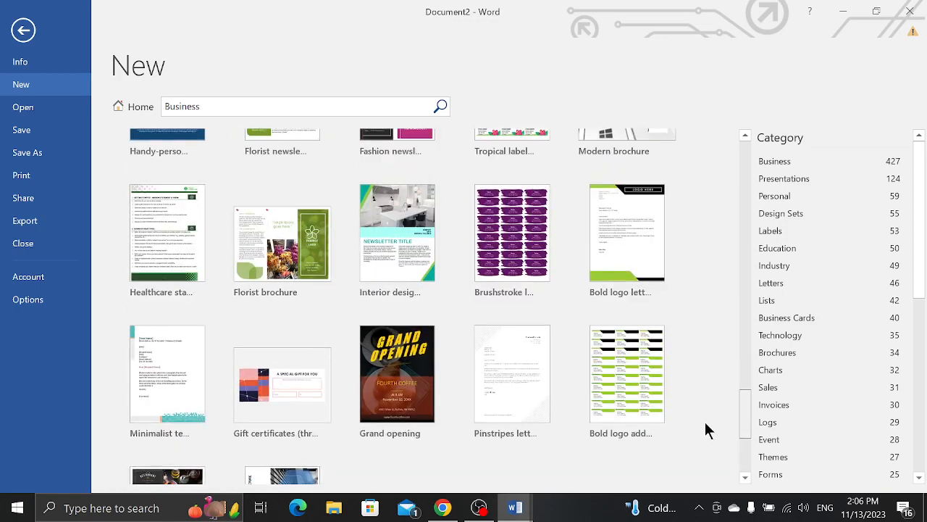
# Create a new document from the Report template near the start of the Business templates.
pyautogui.scroll(10, 705, 412)
pyautogui.scroll(10, 673, 303)
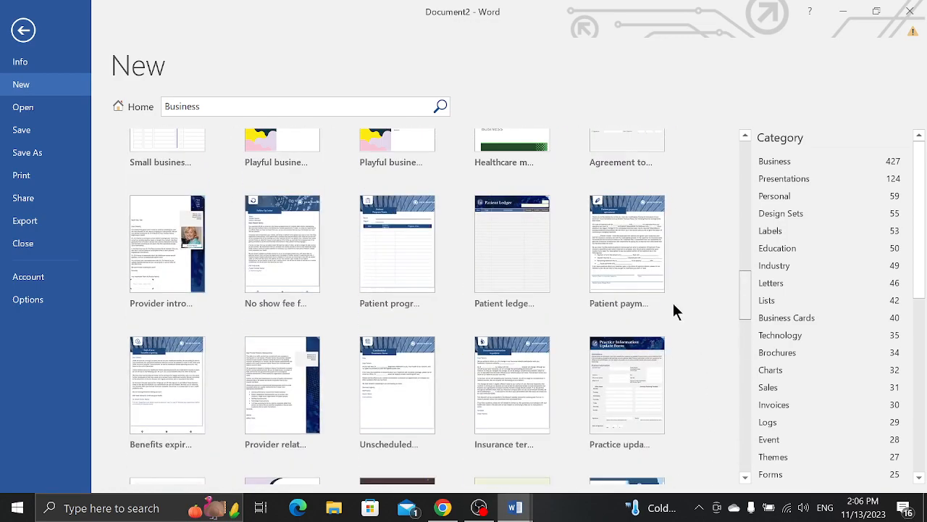
pyautogui.scroll(2, 635, 152)
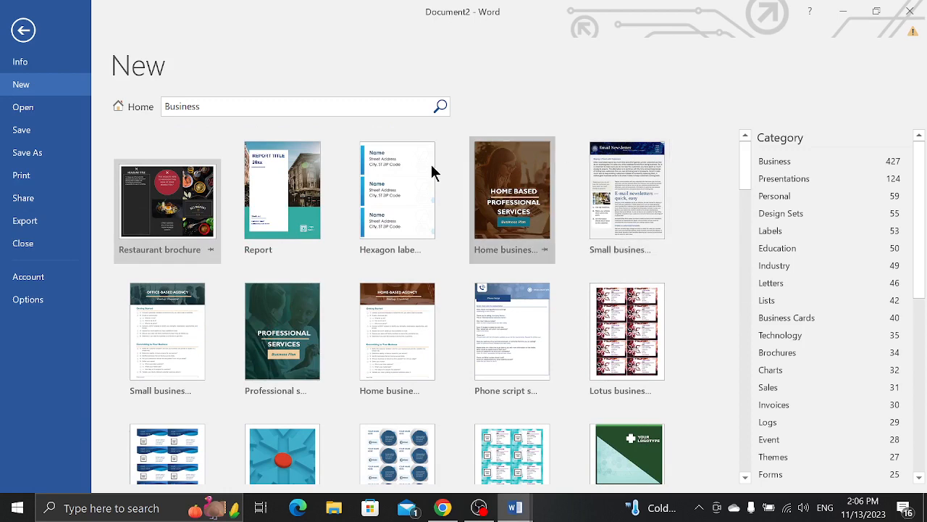
pyautogui.click(299, 205)
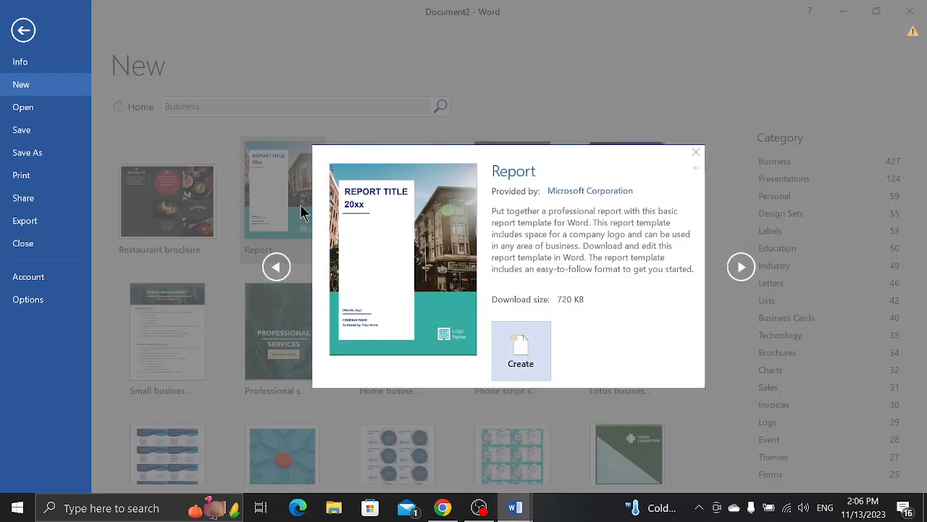
pyautogui.click(540, 360)
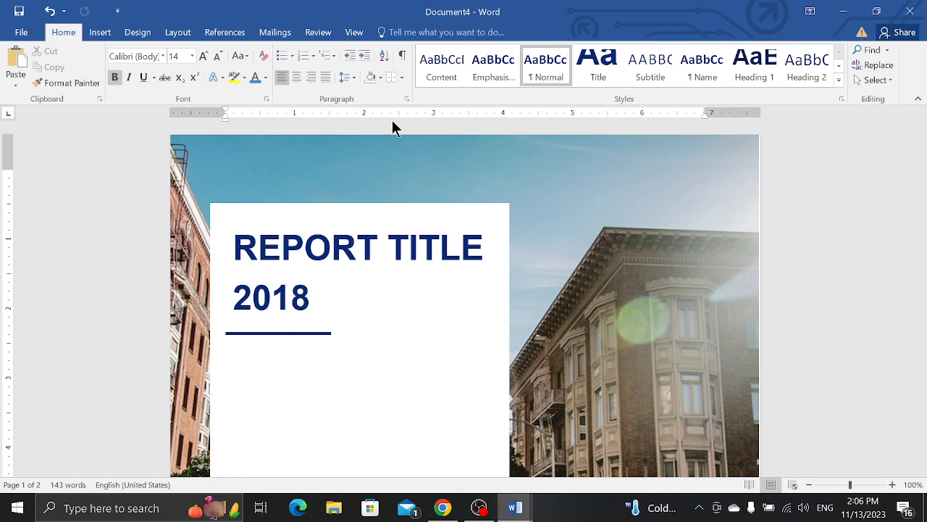
# Switch to Document3, the Bubbles resume document, and view the start of its page.
pyautogui.hotkey('alt', 'Tab')
pyautogui.hotkey('alt', 'Tab')
pyautogui.press('Tab')
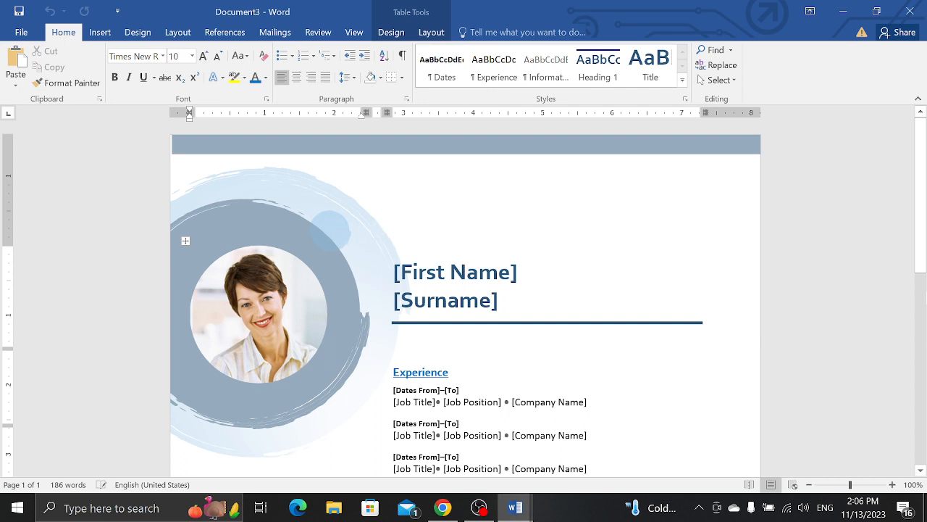
pyautogui.moveTo(926, 181); pyautogui.dragTo(926, 183)
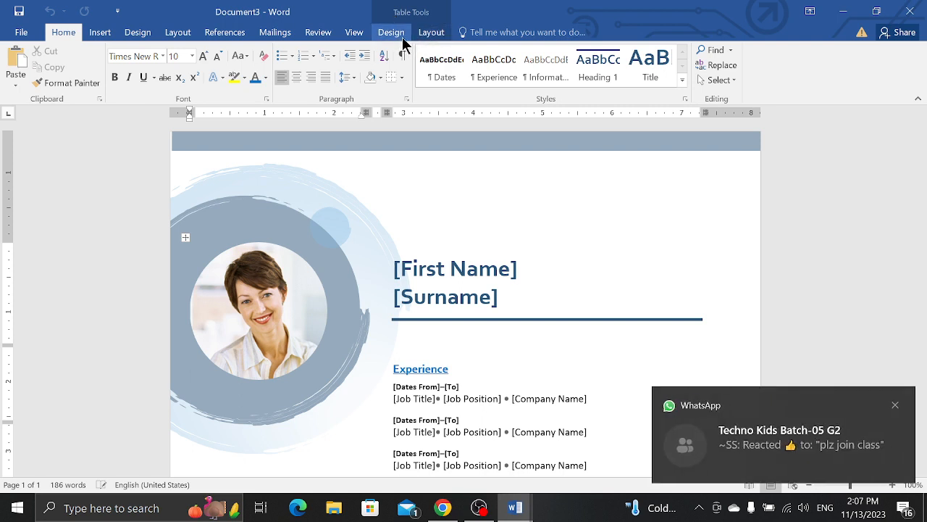
# Apply all borders to the entire resume table and check the borders down the page.
pyautogui.click(185, 239)
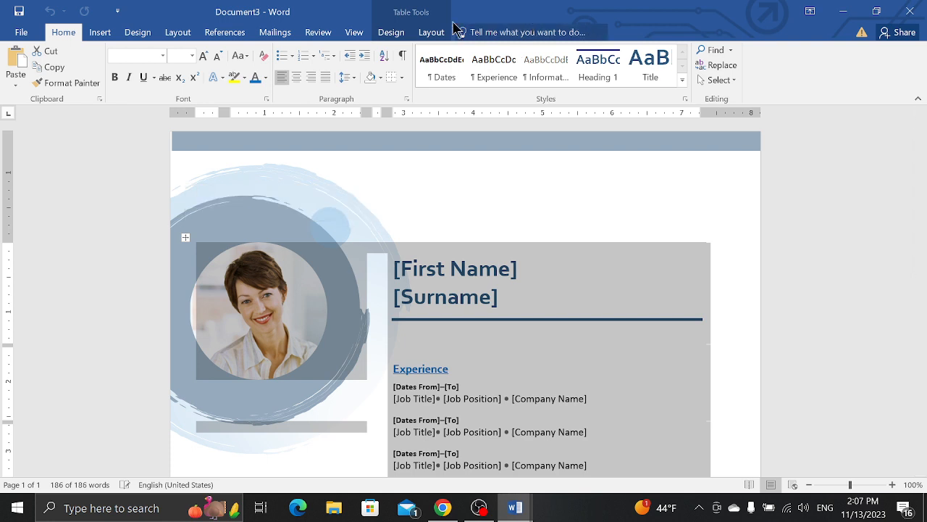
pyautogui.click(391, 32)
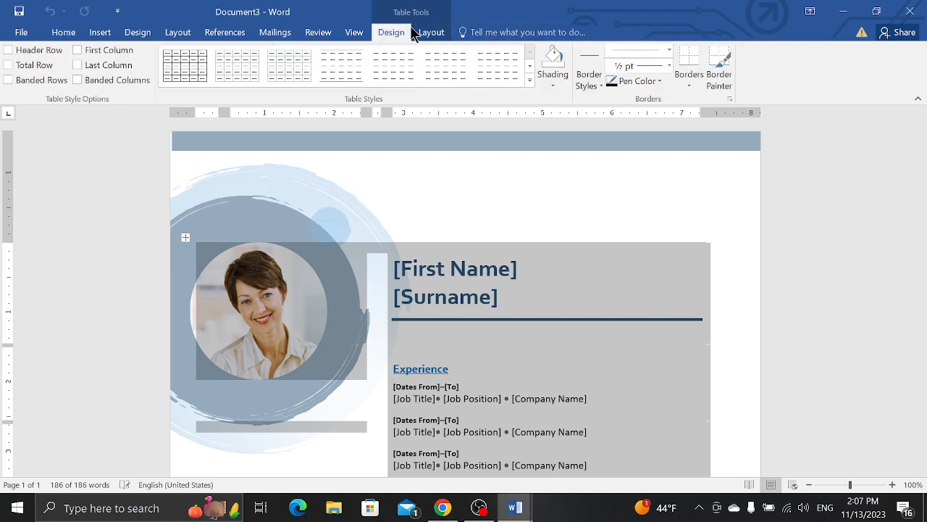
pyautogui.click(690, 82)
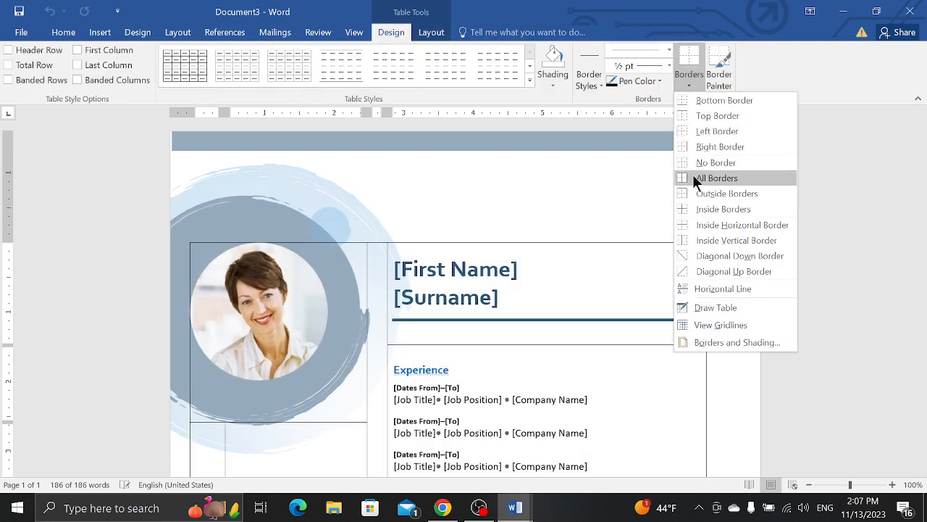
pyautogui.click(694, 177)
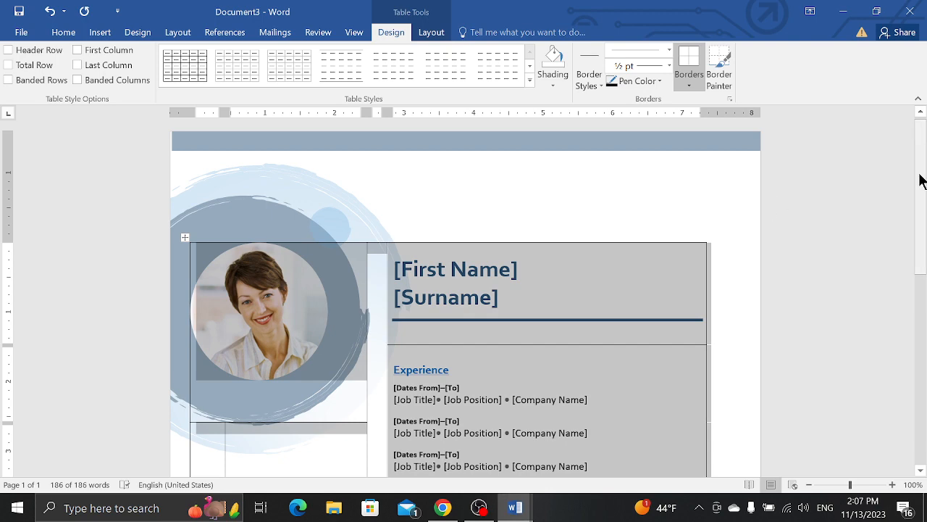
pyautogui.moveTo(919, 179); pyautogui.dragTo(918, 273)
pyautogui.click(876, 265)
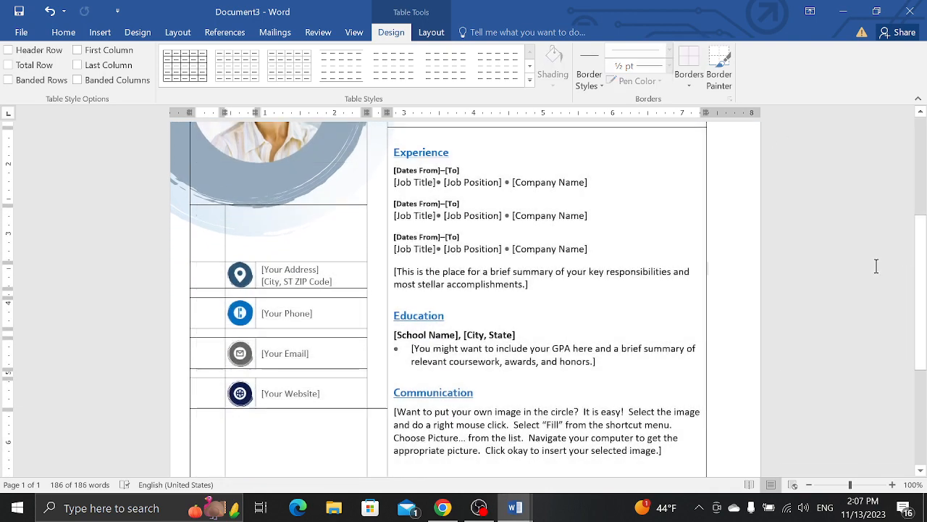
pyautogui.moveTo(926, 270); pyautogui.dragTo(898, 240)
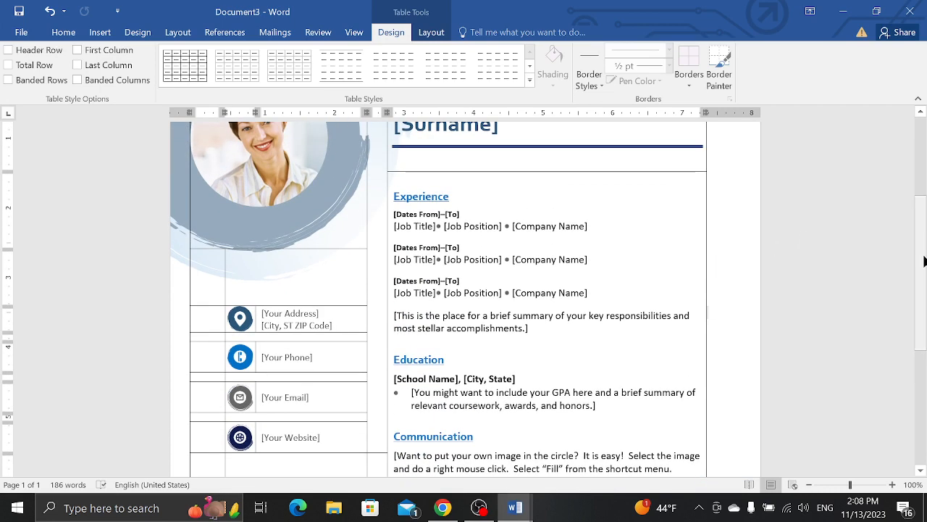
pyautogui.moveTo(925, 261); pyautogui.dragTo(911, 368)
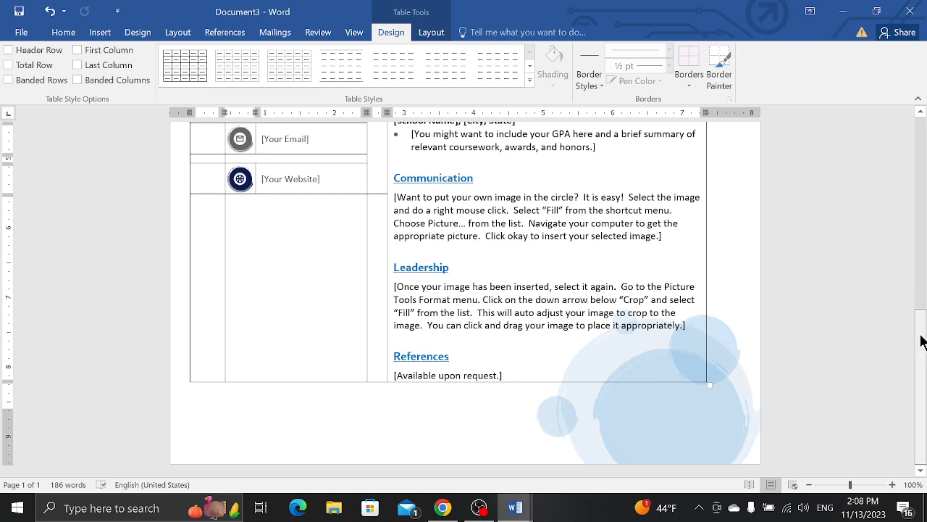
pyautogui.scroll(10, 917, 342)
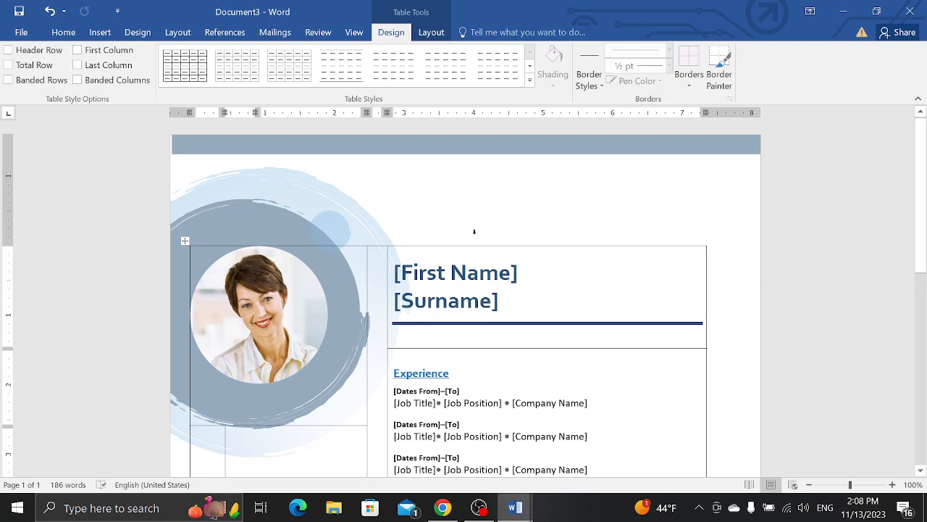
# Switch to the blank Document2 and search the new-document templates for Resumes and Cover Letters.
pyautogui.moveTo(527, 506)
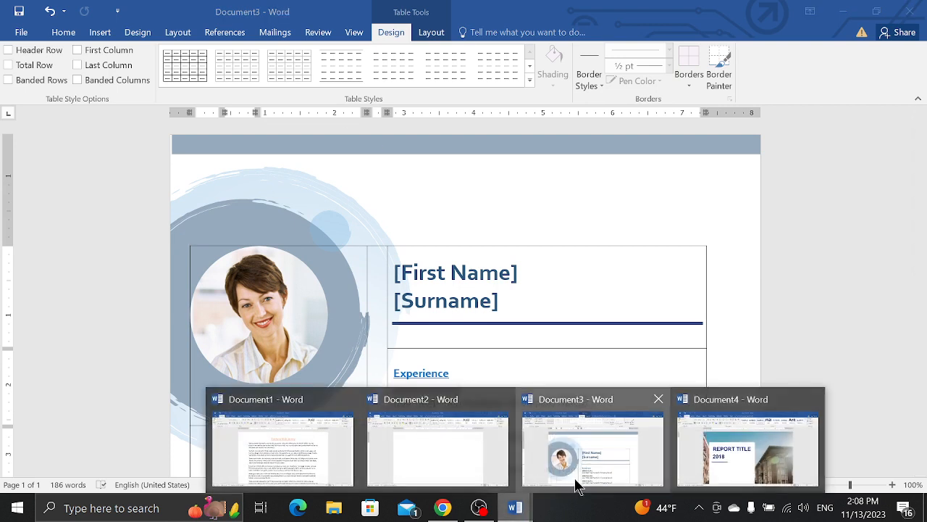
pyautogui.click(499, 458)
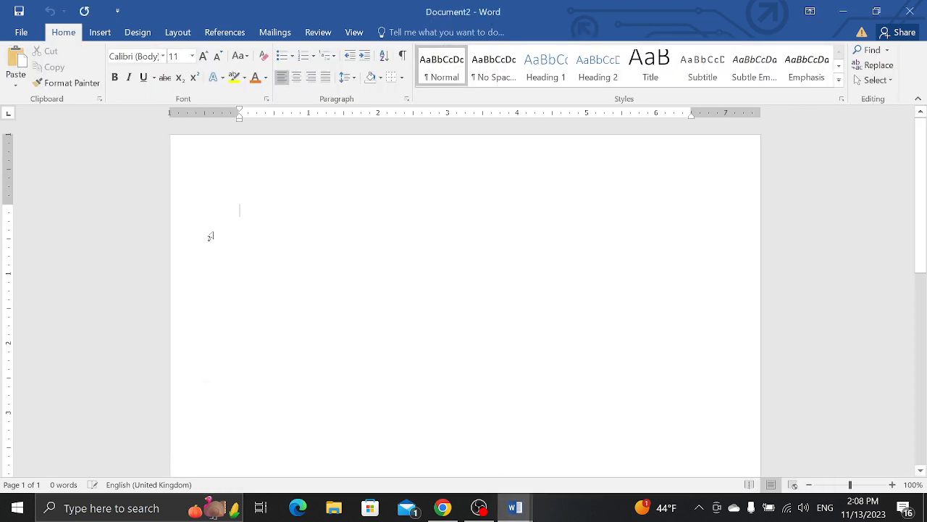
pyautogui.click(21, 31)
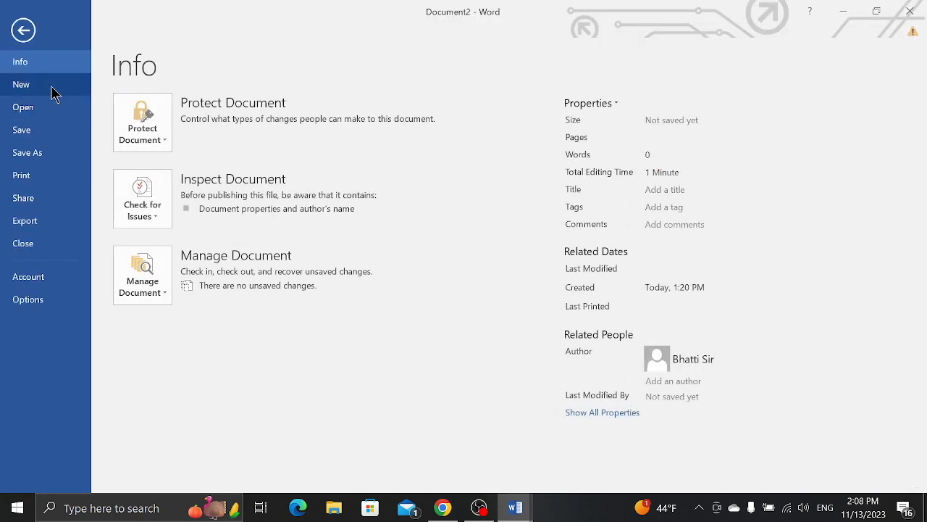
pyautogui.click(52, 90)
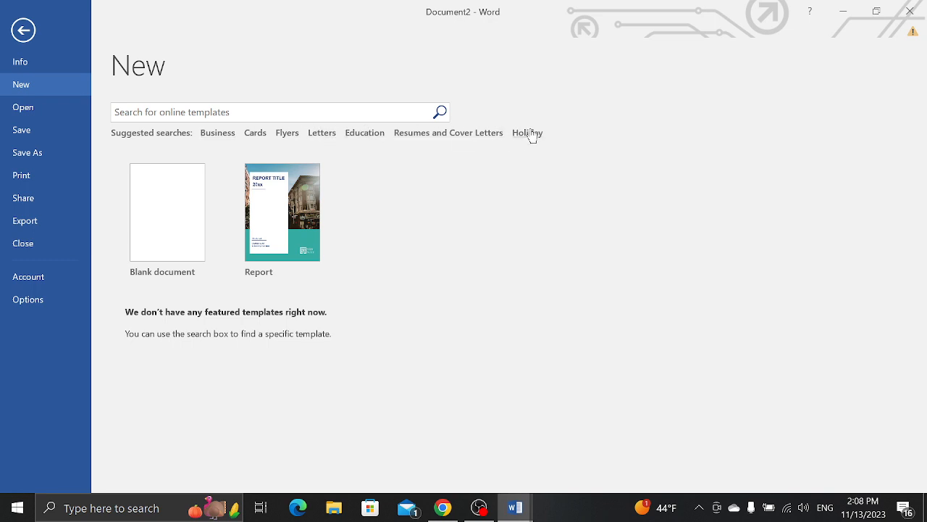
pyautogui.click(486, 133)
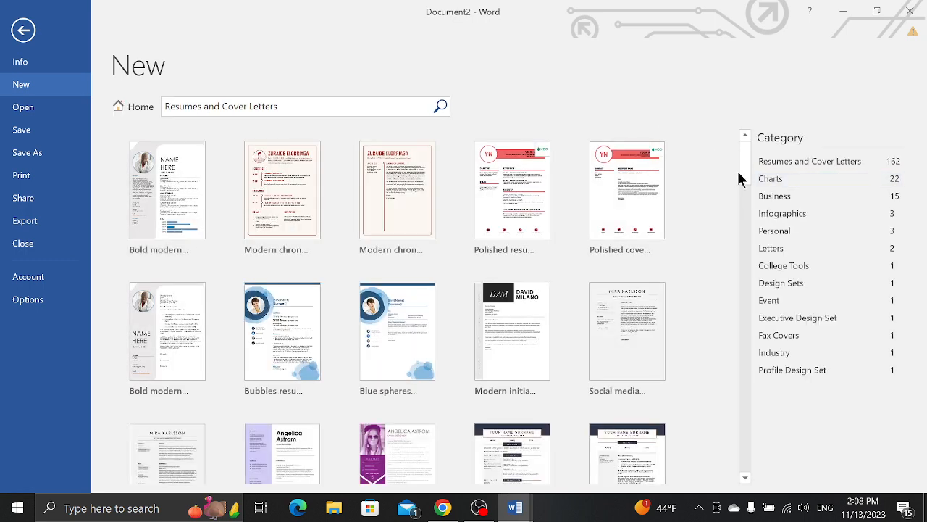
# Create a new document from a plain cover letter template among the resume and cover letter templates.
pyautogui.scroll(-10, 741, 227)
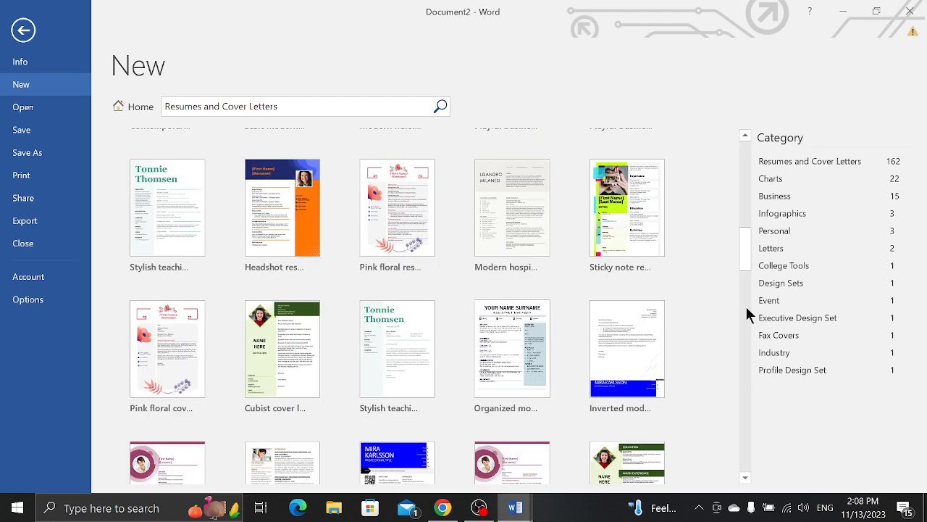
pyautogui.scroll(-10, 746, 305)
pyautogui.scroll(-10, 746, 337)
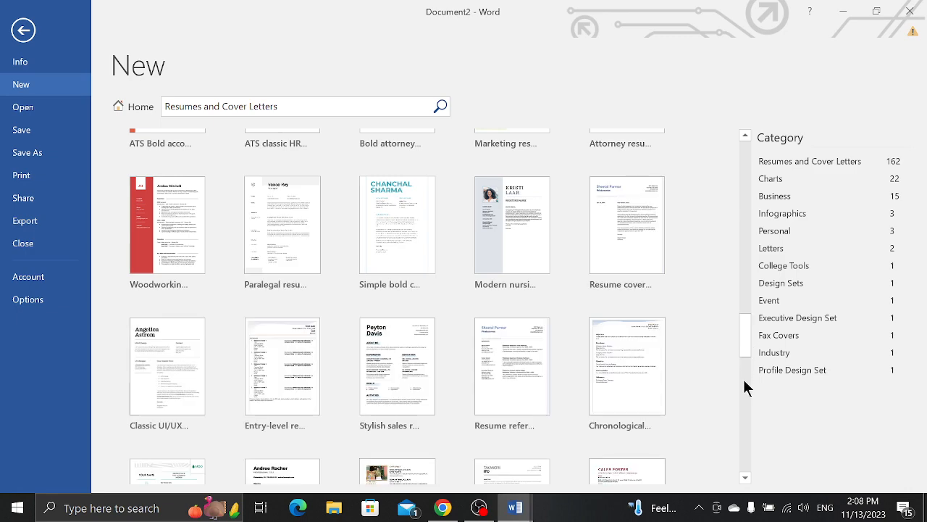
pyautogui.scroll(-10, 744, 387)
pyautogui.scroll(-5, 748, 389)
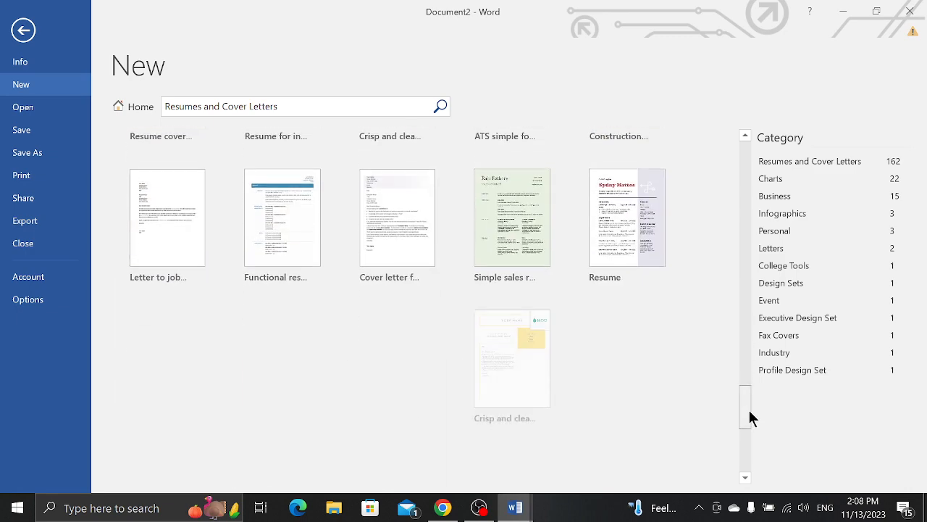
pyautogui.moveTo(749, 410); pyautogui.dragTo(746, 444)
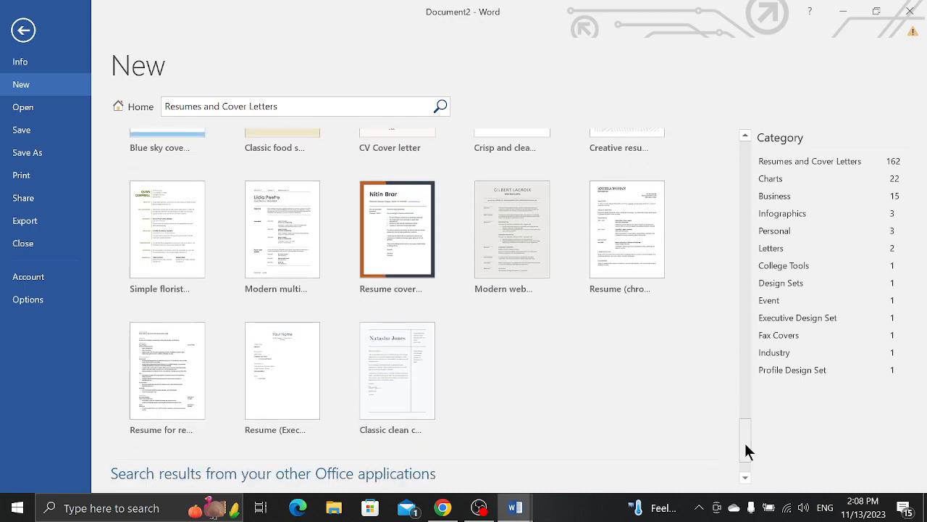
pyautogui.click(404, 234)
pyautogui.click(531, 341)
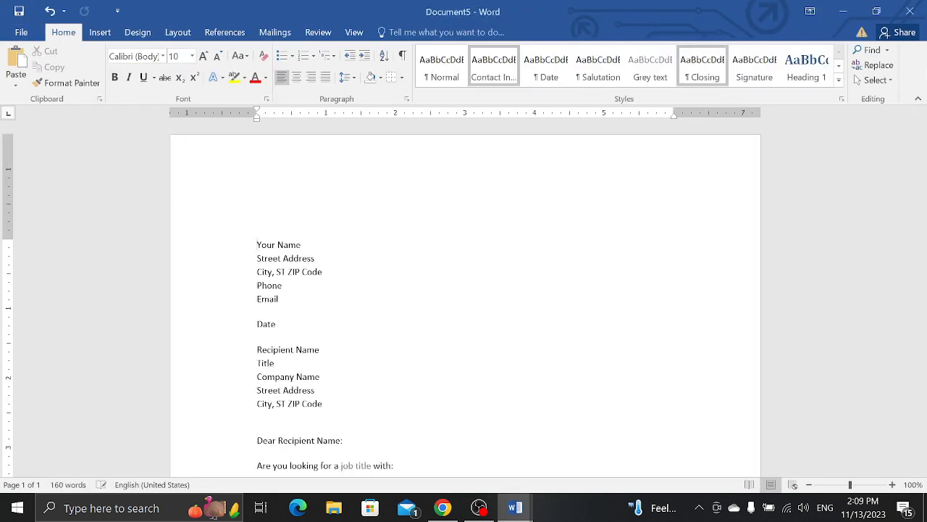
# Examine the cover letter template's placeholder text from the sender's contact details down to the Enclosure line.
pyautogui.click(567, 271)
pyautogui.press('Down')
pyautogui.press('Down')
pyautogui.press('Down')
pyautogui.press('Down')
pyautogui.press('Down')
pyautogui.press('Down')
pyautogui.press('Down')
pyautogui.press('Down')
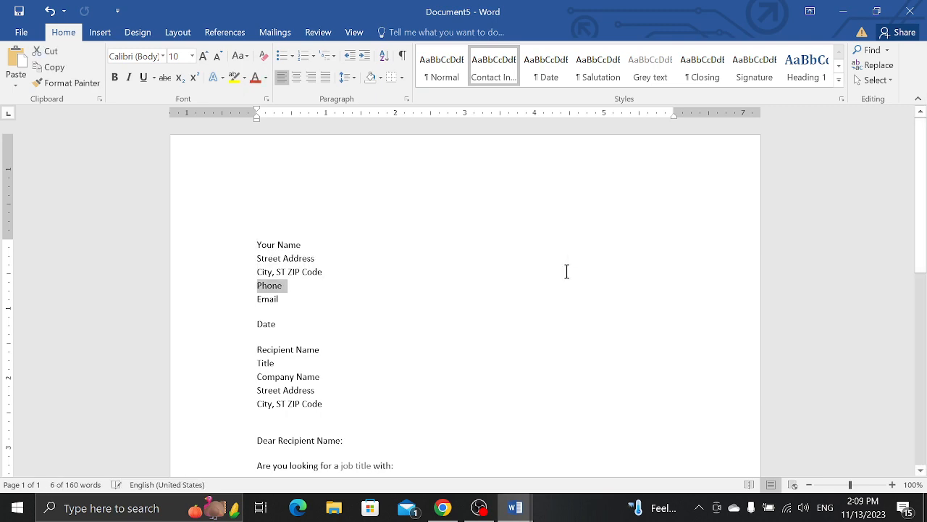
pyautogui.press('Down')
pyautogui.press('Down')
pyautogui.press('Down')
pyautogui.press('Down')
pyautogui.press('Down')
pyautogui.press('Down')
pyautogui.press('Down')
pyautogui.press('Down')
pyautogui.press('Down')
pyautogui.press('Down')
pyautogui.press('Down')
pyautogui.press('Down')
pyautogui.press('Down')
pyautogui.press('Down')
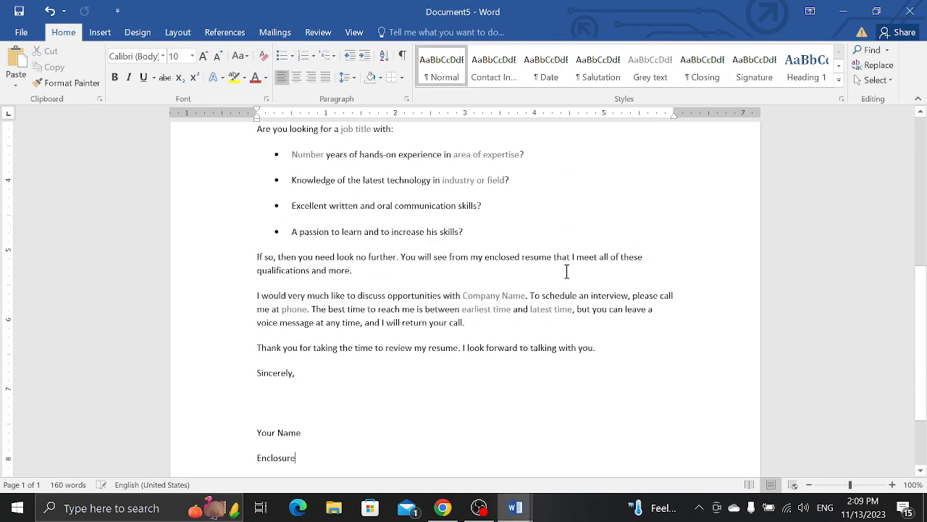
pyautogui.press('Up')
pyautogui.press('Up')
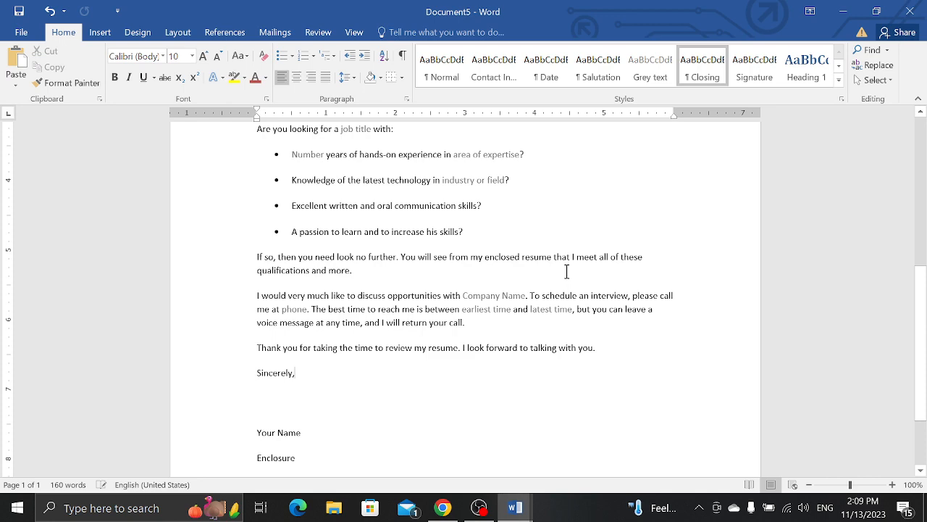
pyautogui.press('Up')
pyautogui.press('Up')
pyautogui.press('Up')
pyautogui.press('Up')
pyautogui.press('Up')
pyautogui.press('Up')
pyautogui.press('Up')
pyautogui.press('Up')
pyautogui.press('Up')
pyautogui.press('Up')
pyautogui.press('Up')
pyautogui.press('Up')
pyautogui.press('Up')
pyautogui.press('Up')
pyautogui.press('Up')
pyautogui.press('Up')
pyautogui.press('Up')
pyautogui.press('Up')
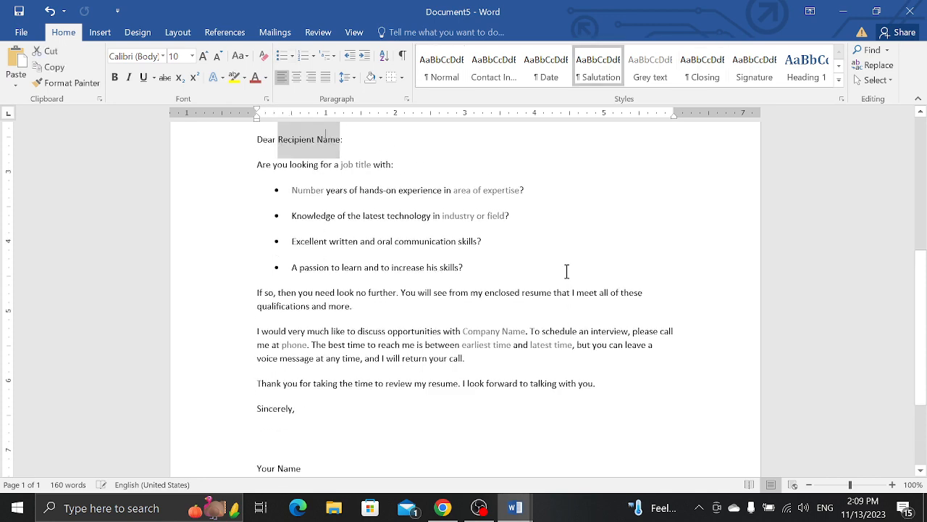
pyautogui.press('Down')
pyautogui.press('Down')
pyautogui.press('Down')
pyautogui.press('Down')
pyautogui.press('Down')
pyautogui.press('Down')
pyautogui.press('Down')
pyautogui.press('Down')
pyautogui.press('Down')
pyautogui.press('Down')
pyautogui.press('Down')
pyautogui.press('Down')
pyautogui.press('Down')
pyautogui.press('Down')
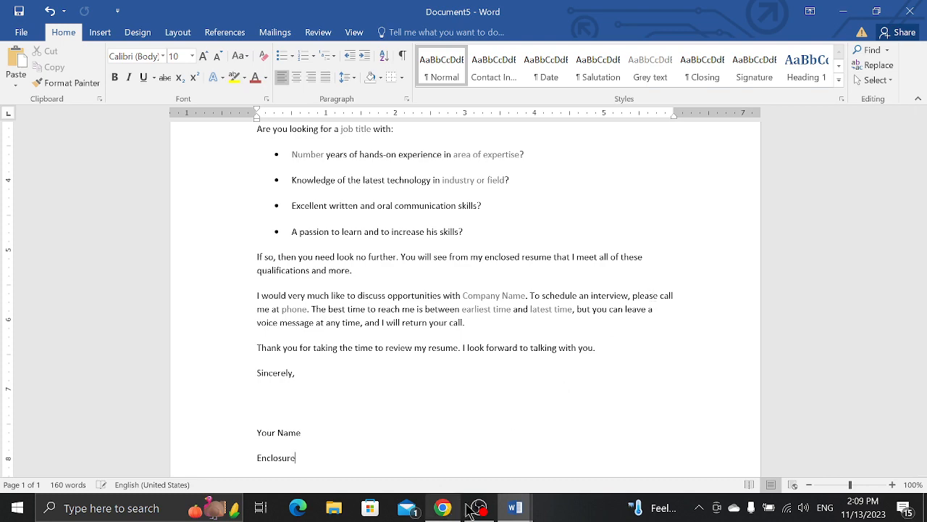
# Switch back to the resume in Document3.
pyautogui.click(518, 511)
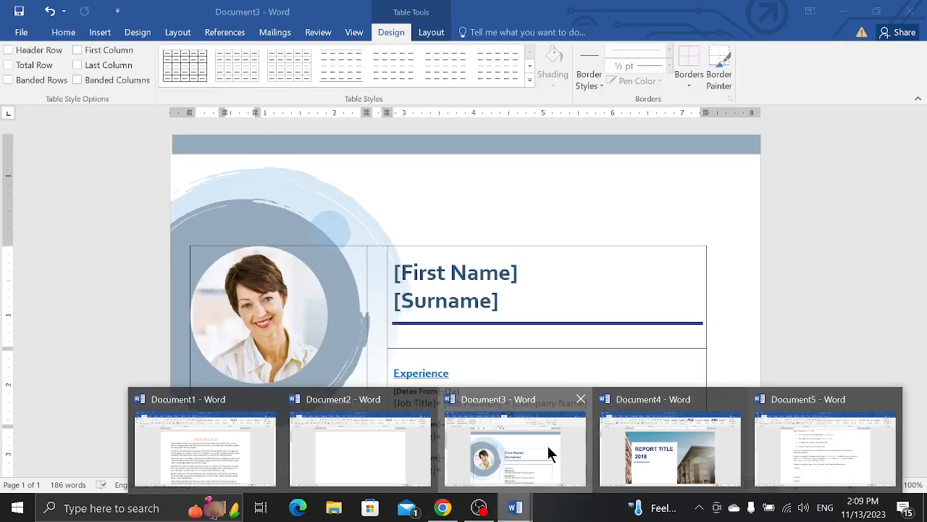
pyautogui.click(547, 443)
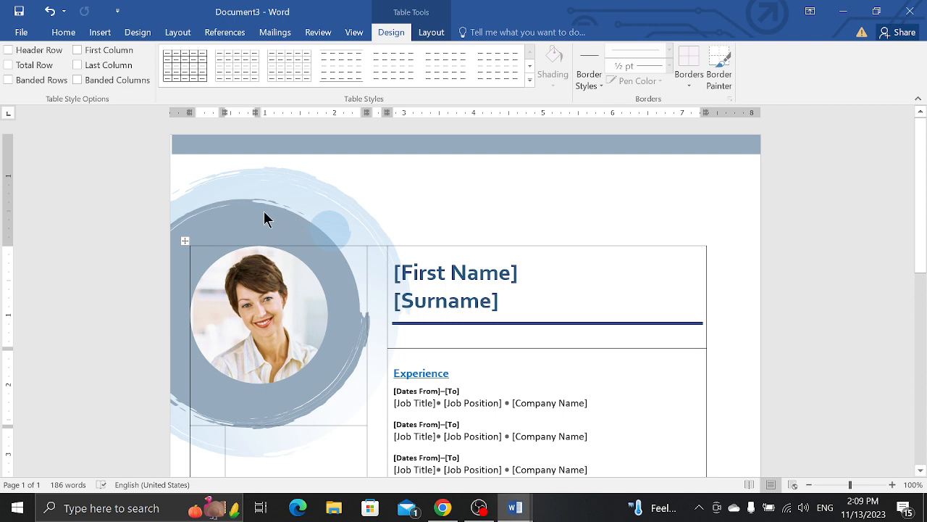
pyautogui.press('XF86AudioLowerVolume')
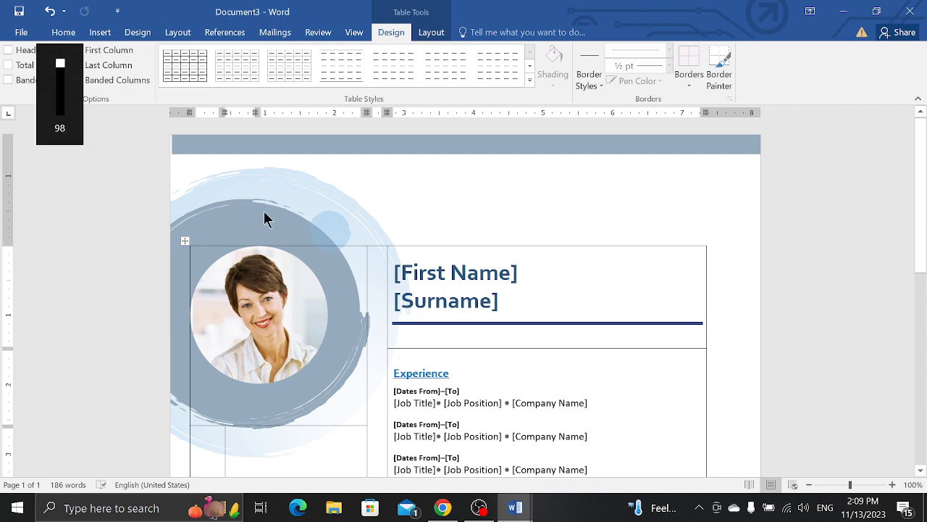
pyautogui.press('XF86AudioLowerVolume')
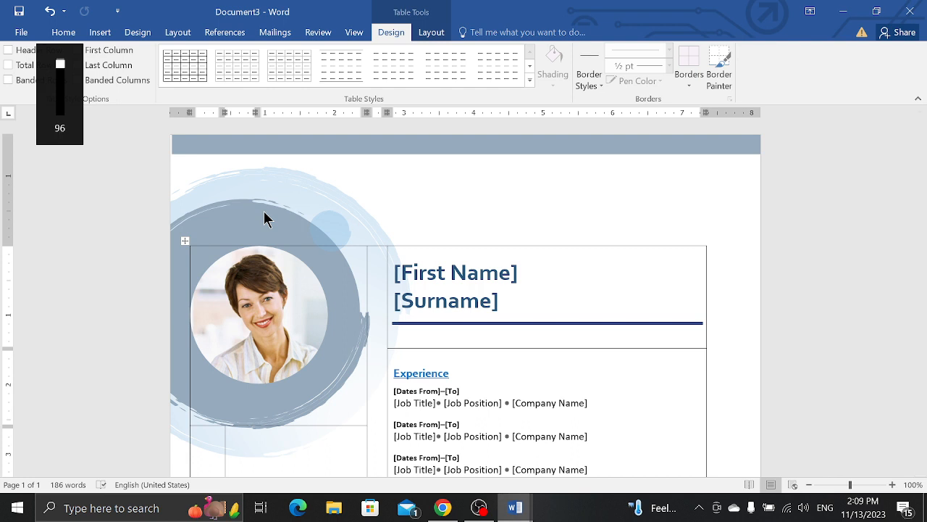
pyautogui.press('XF86AudioRaiseVolume')
# Switch to OBS and activate the Camera scene.
pyautogui.hotkey('alt', 'Tab')
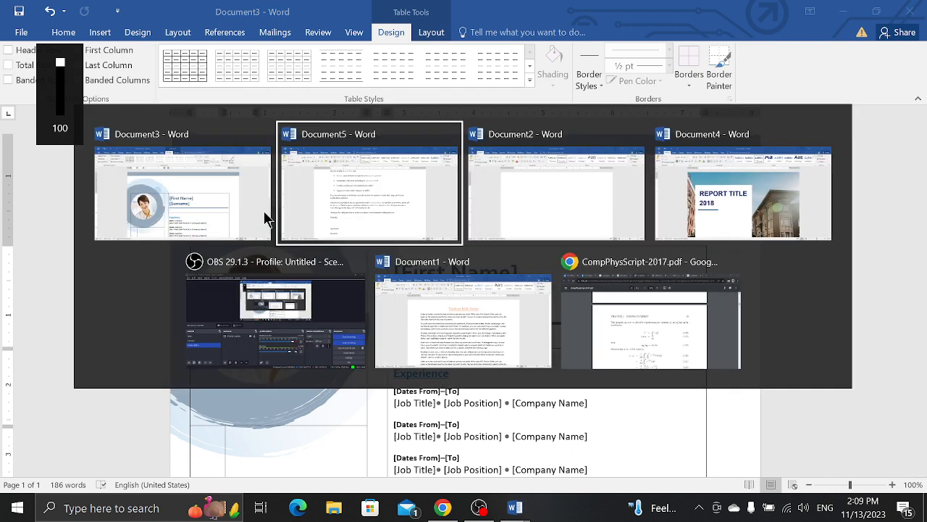
pyautogui.press('Tab')
pyautogui.press('Tab')
pyautogui.press('Tab')
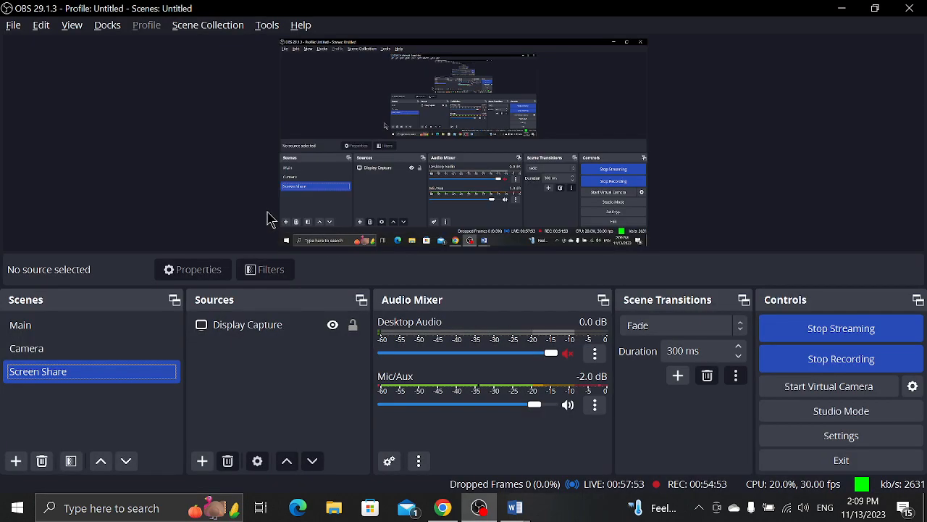
pyautogui.click(151, 350)
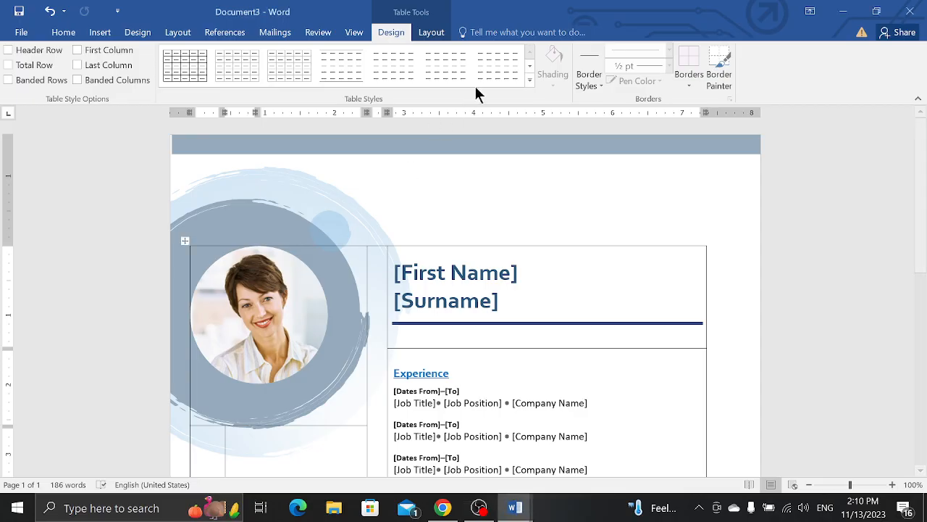
# Open the resume's header for editing and ungroup its decorative bar and circle shapes.
pyautogui.doubleClick(440, 148)
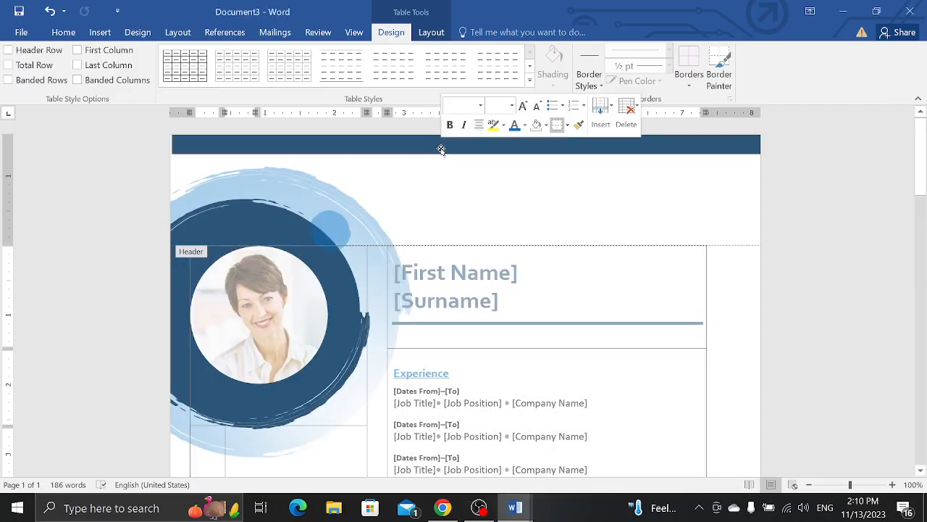
pyautogui.click(278, 215)
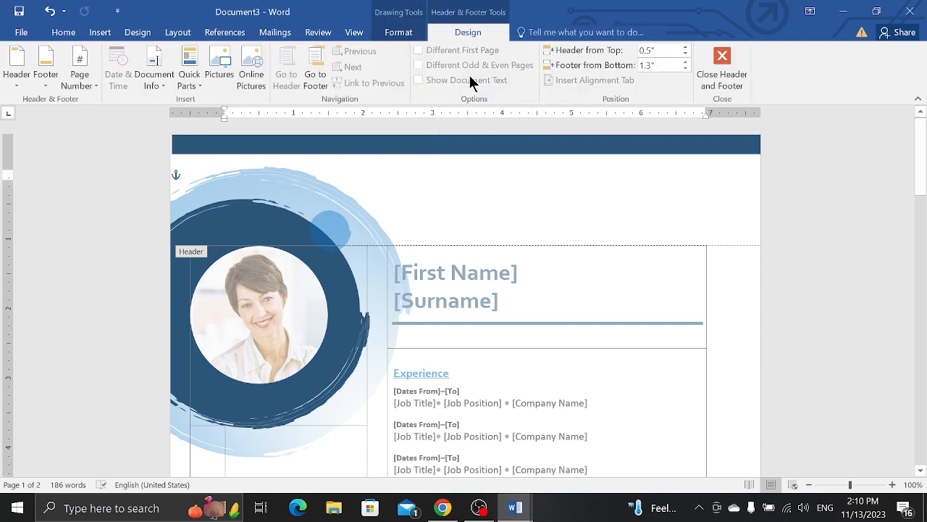
pyautogui.click(399, 33)
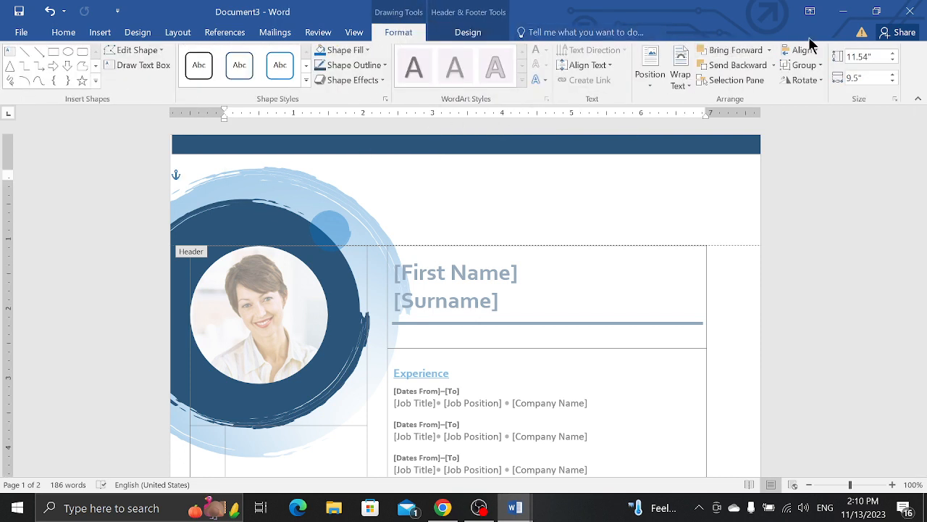
pyautogui.click(815, 66)
pyautogui.click(806, 100)
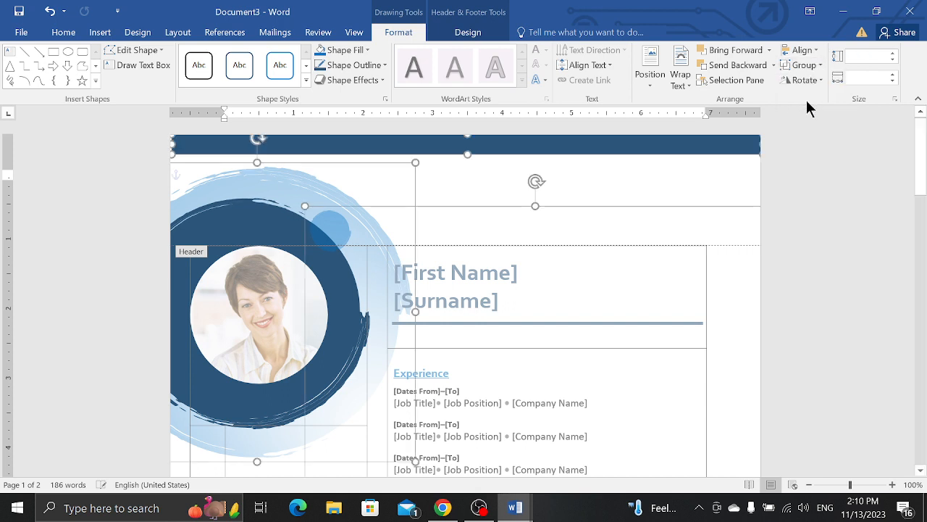
pyautogui.click(579, 175)
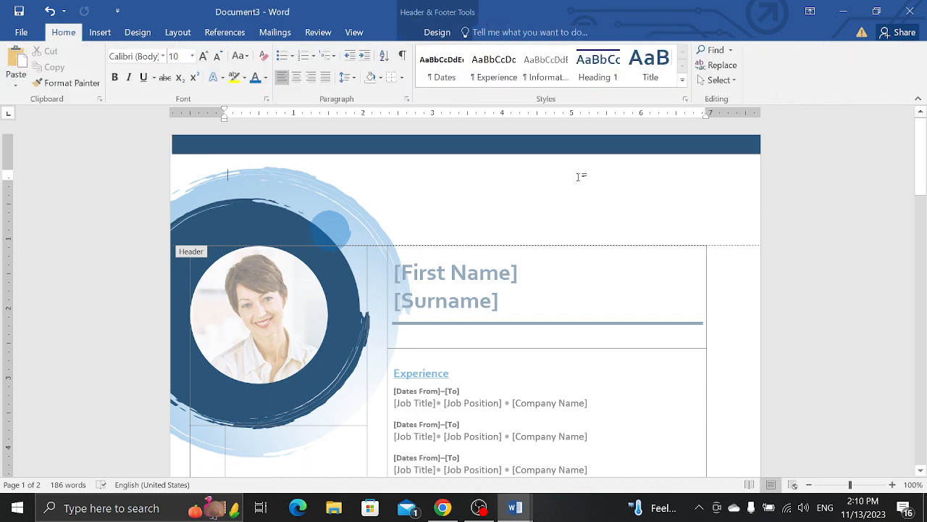
# Move the dark blue header bar down across the upper part of the circle artwork and close the header.
pyautogui.moveTo(495, 149); pyautogui.dragTo(495, 179)
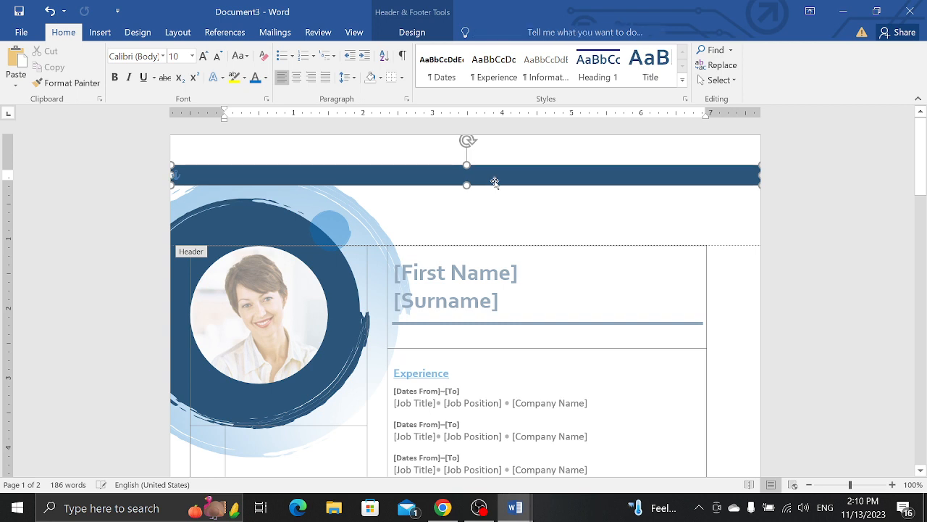
pyautogui.click(398, 32)
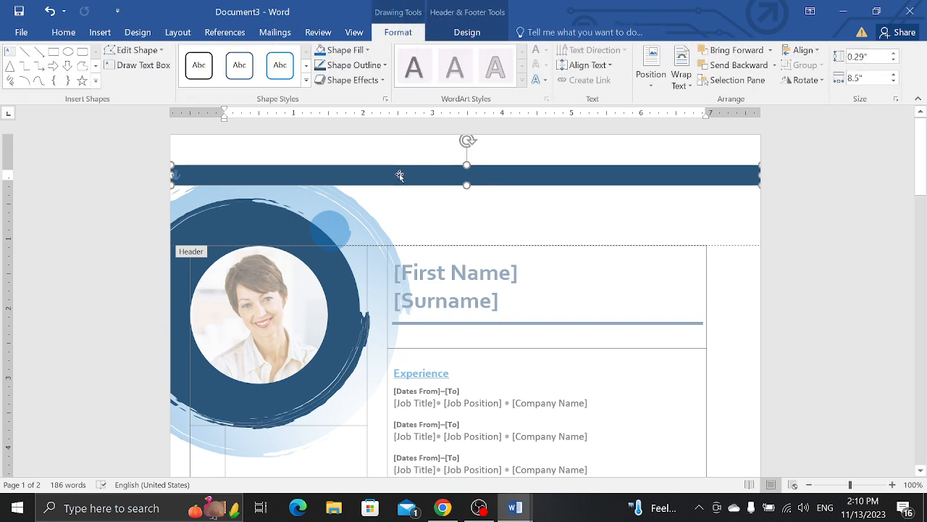
pyautogui.moveTo(399, 174)
pyautogui.mouseDown()
pyautogui.moveTo(389, 208)
pyautogui.moveTo(393, 187)
pyautogui.mouseUp()
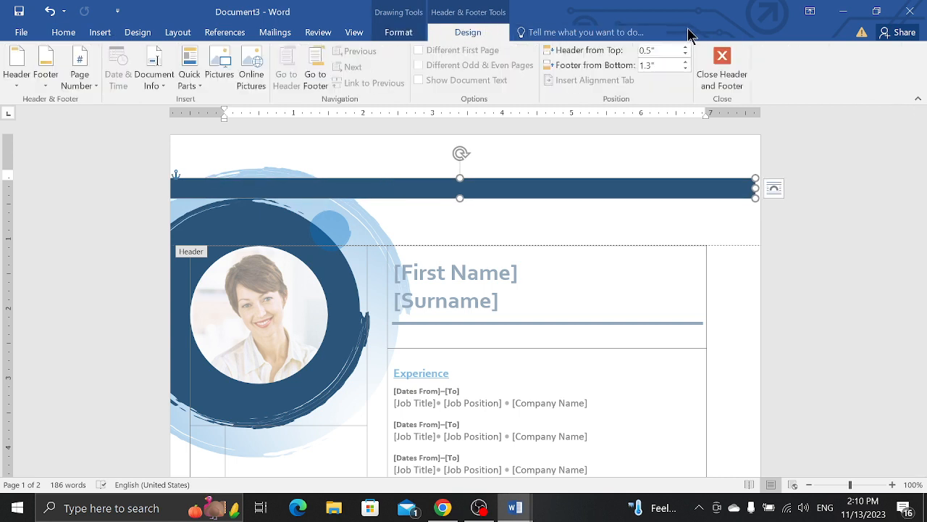
pyautogui.click(728, 72)
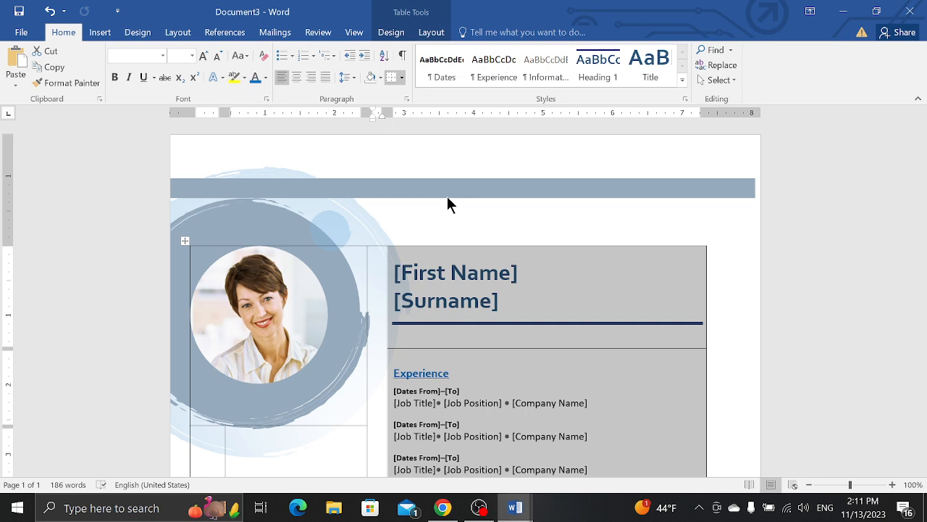
# Reopen the resume header, fill the horizontal bar with dark red, and return to the document body.
pyautogui.doubleClick(442, 171)
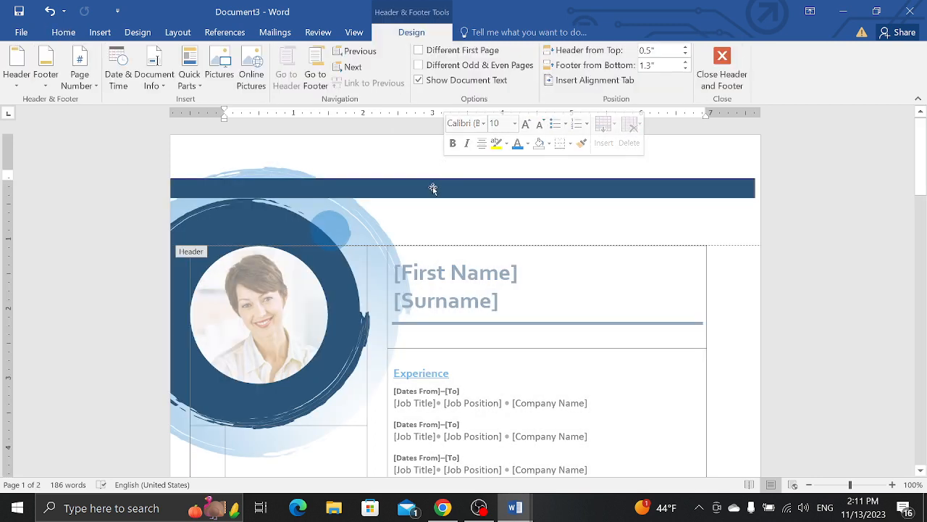
pyautogui.click(433, 188)
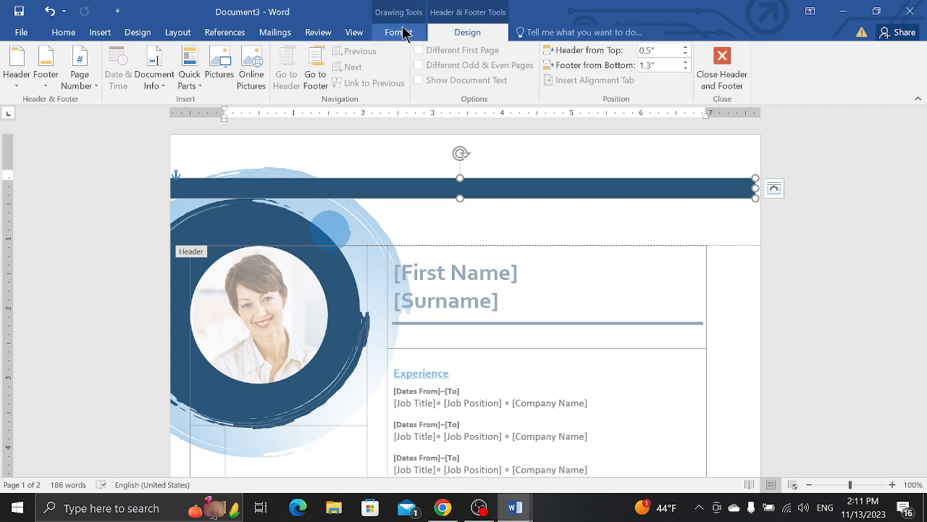
pyautogui.click(400, 32)
pyautogui.click(355, 33)
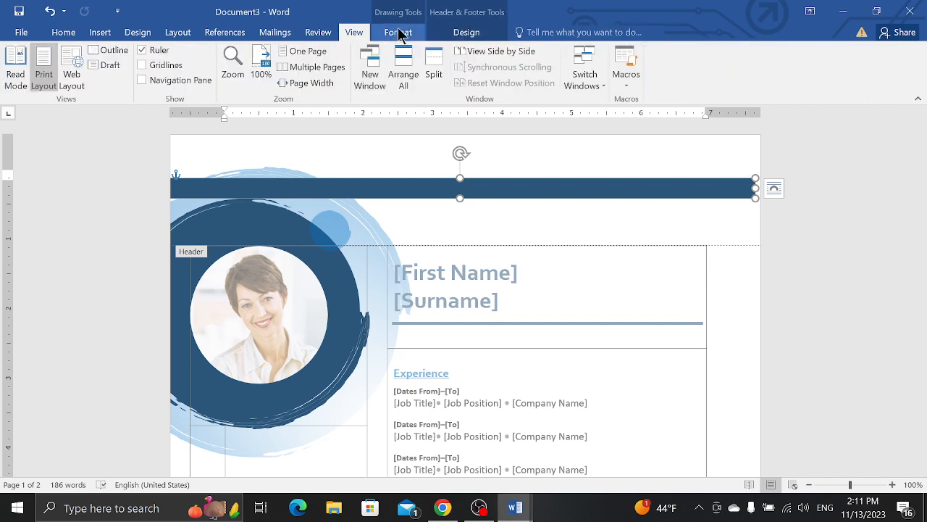
pyautogui.click(398, 31)
pyautogui.click(366, 50)
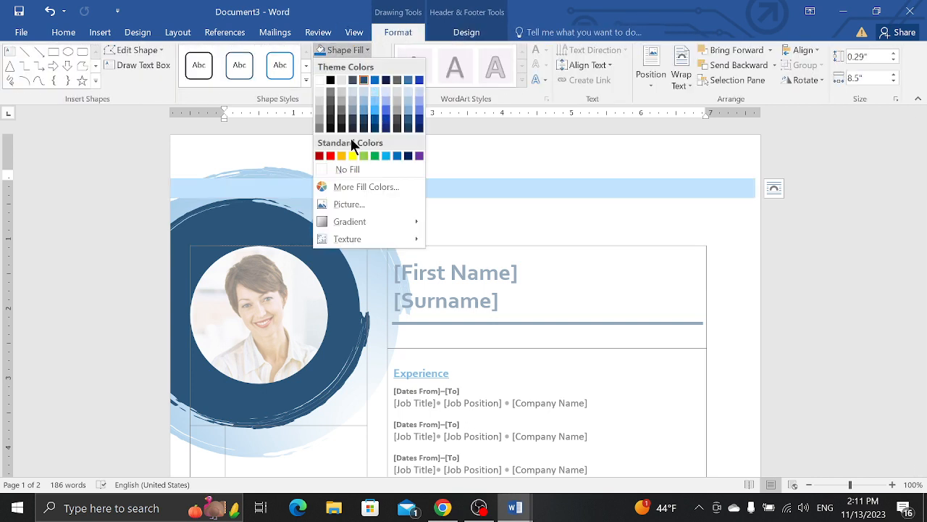
pyautogui.click(326, 155)
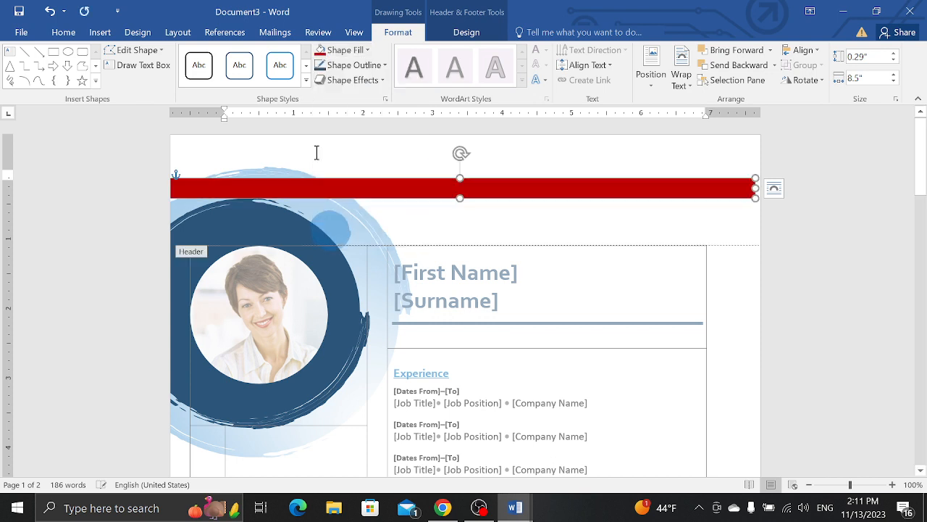
pyautogui.click(466, 32)
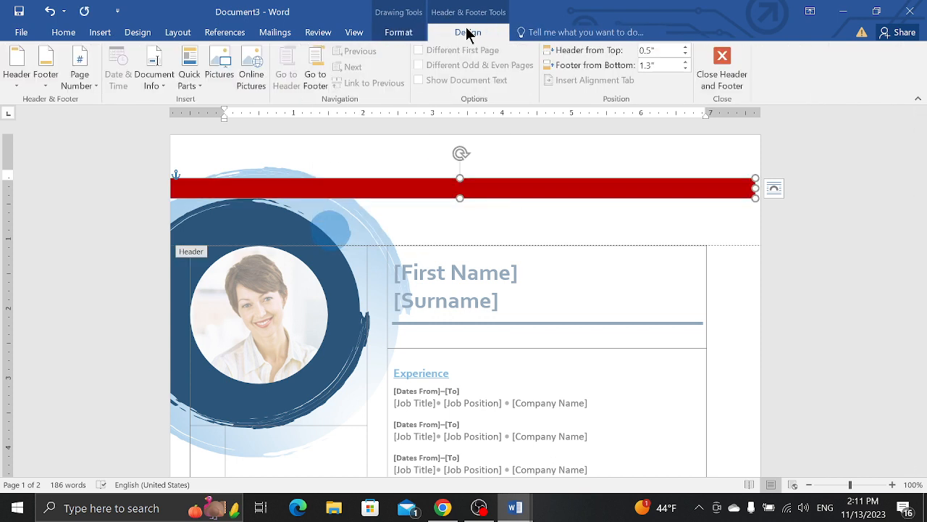
pyautogui.click(729, 84)
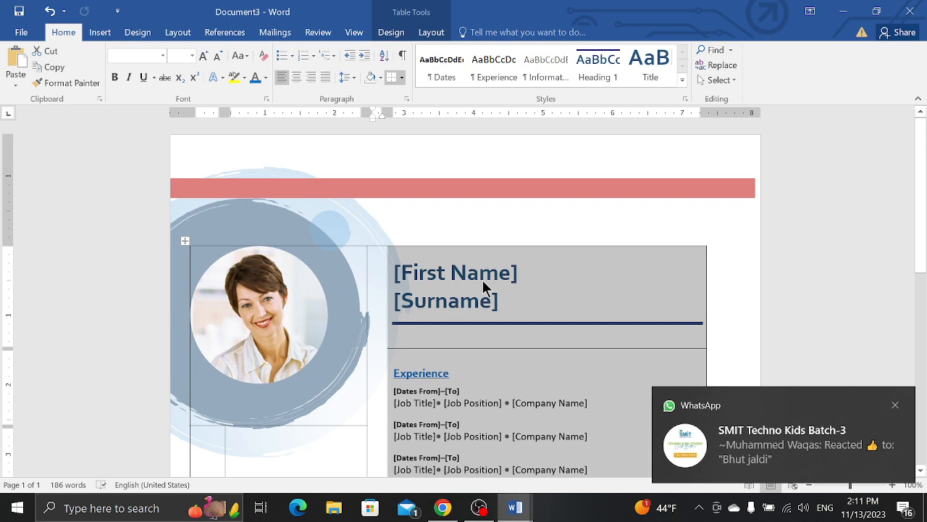
# Switch to Document1 and dismiss the WhatsApp notifications covering its pages.
pyautogui.click(515, 507)
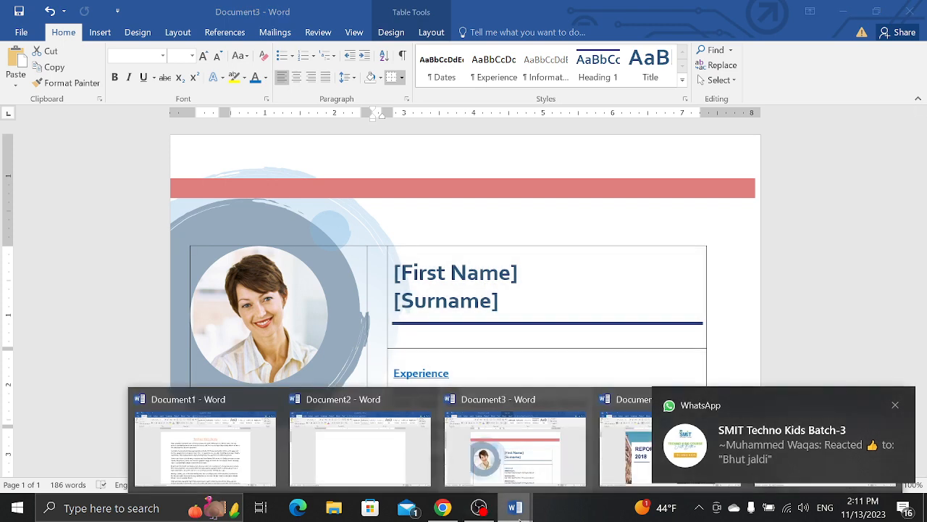
pyautogui.click(267, 476)
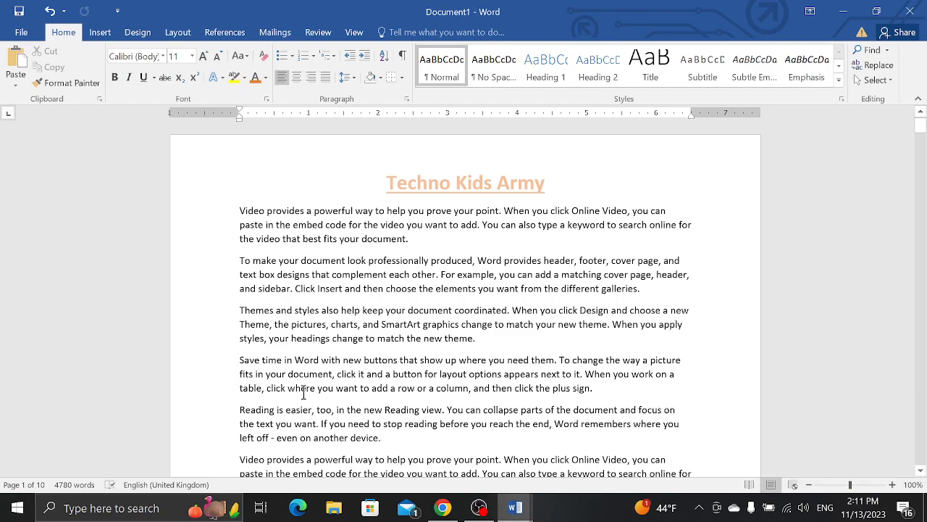
pyautogui.scroll(-10, 303, 394)
pyautogui.scroll(-10, 304, 393)
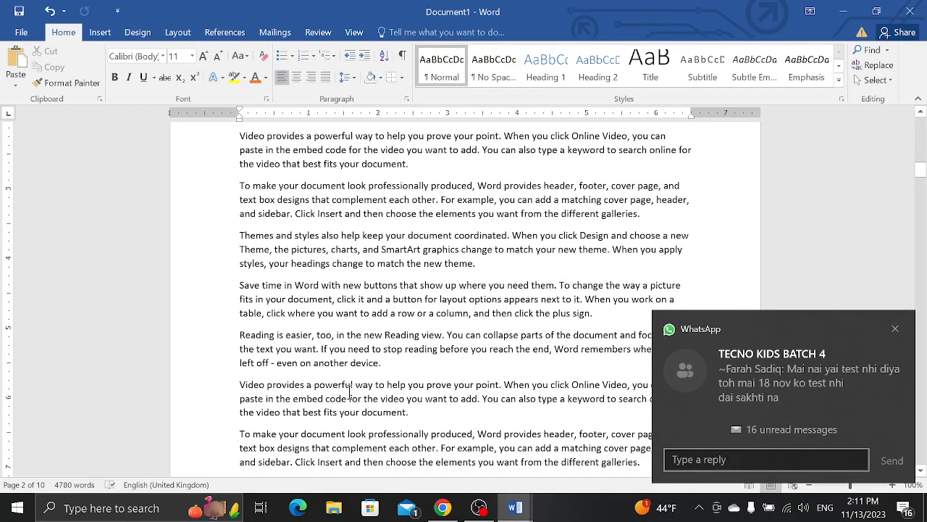
pyautogui.click(895, 329)
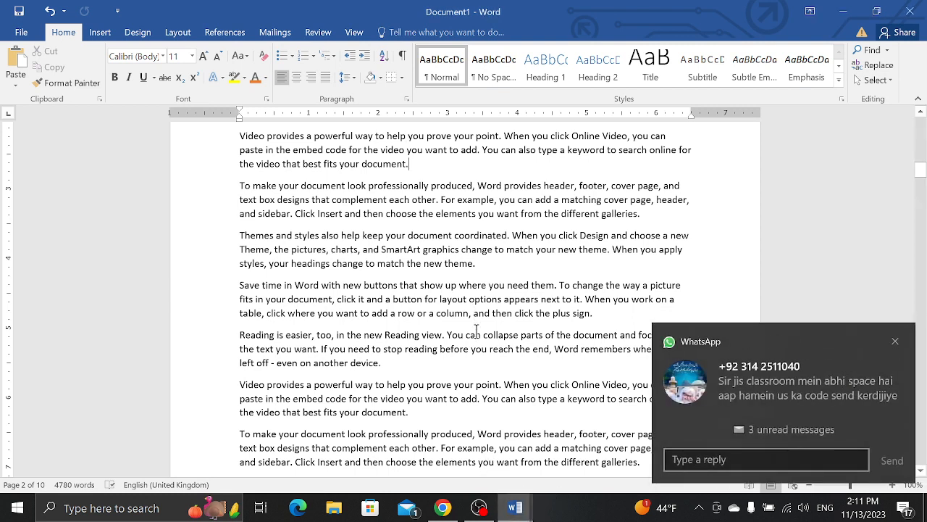
pyautogui.click(896, 341)
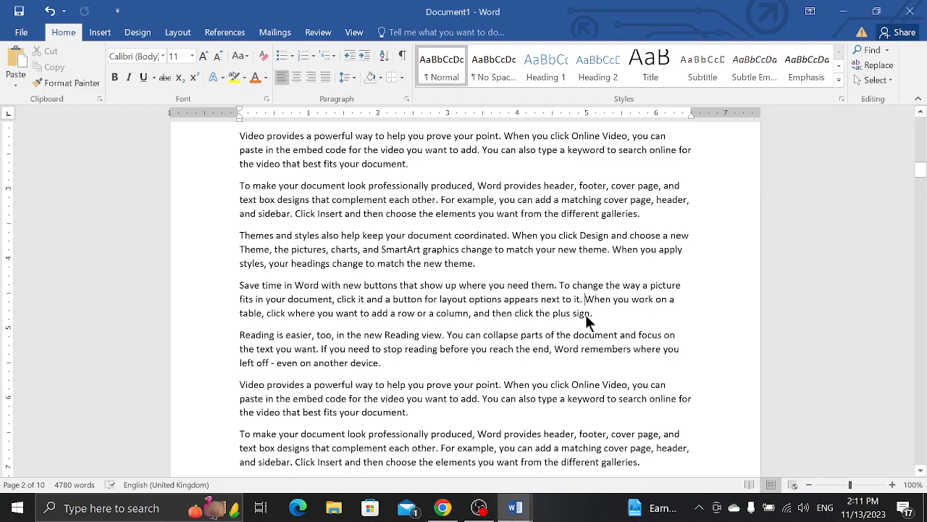
# Look through the Techno Kids Army document and bring the break between pages 1 and 2 into view.
pyautogui.scroll(-3, 585, 315)
pyautogui.scroll(-12, 585, 315)
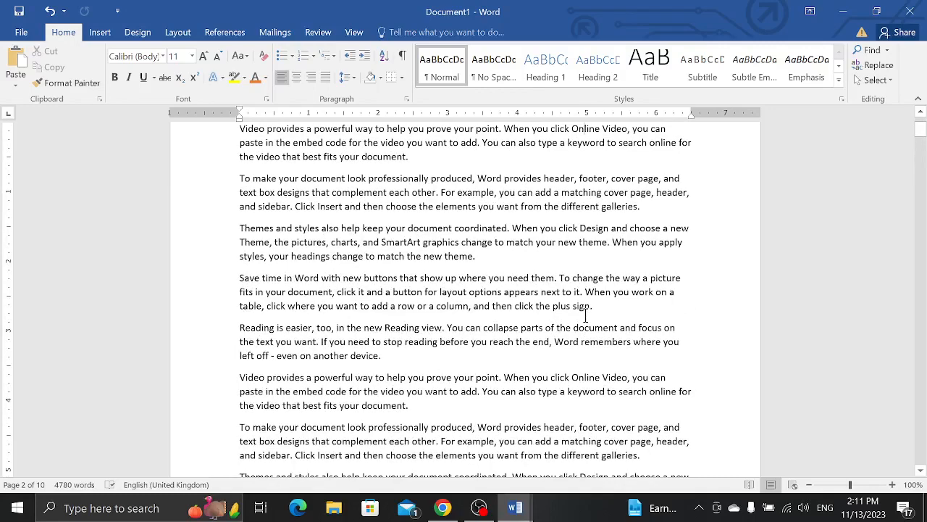
pyautogui.click(921, 112)
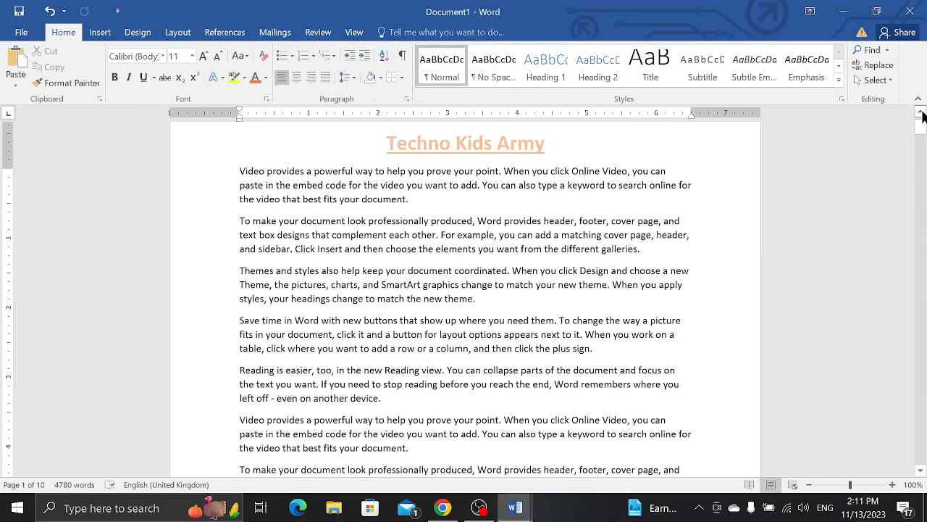
pyautogui.click(921, 113)
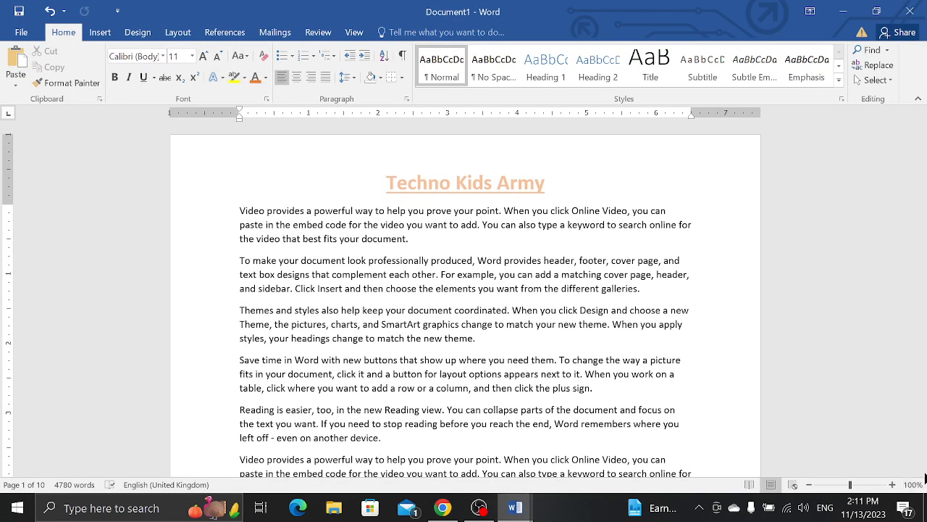
pyautogui.click(922, 472)
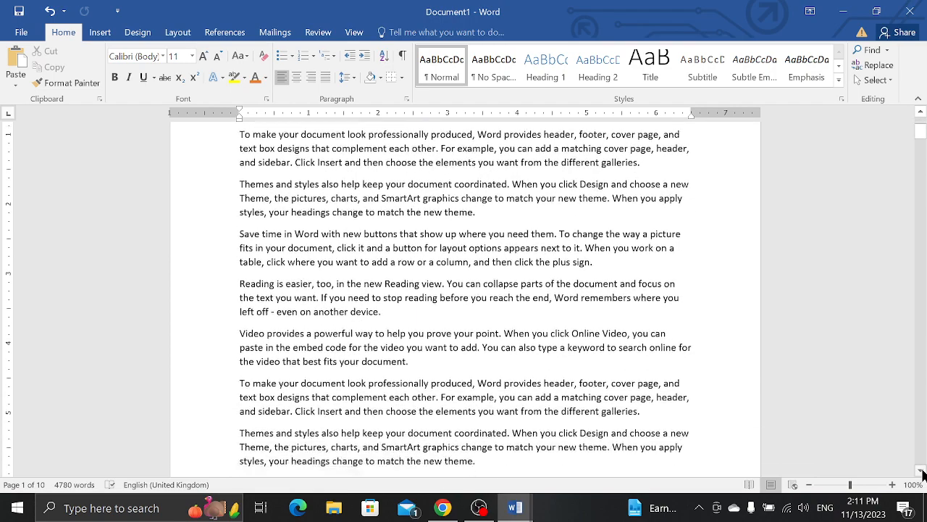
pyautogui.click(922, 472)
pyautogui.click(922, 472)
pyautogui.click(922, 472)
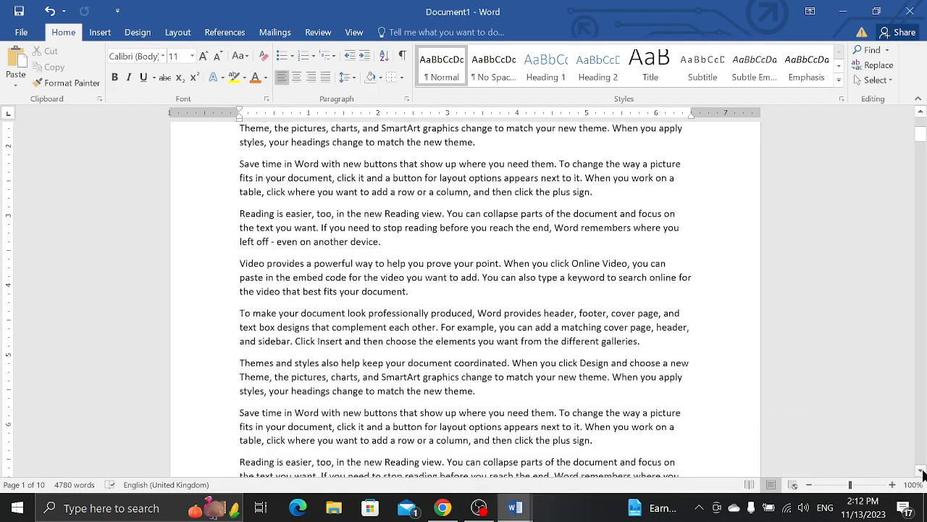
pyautogui.click(922, 472)
pyautogui.click(923, 472)
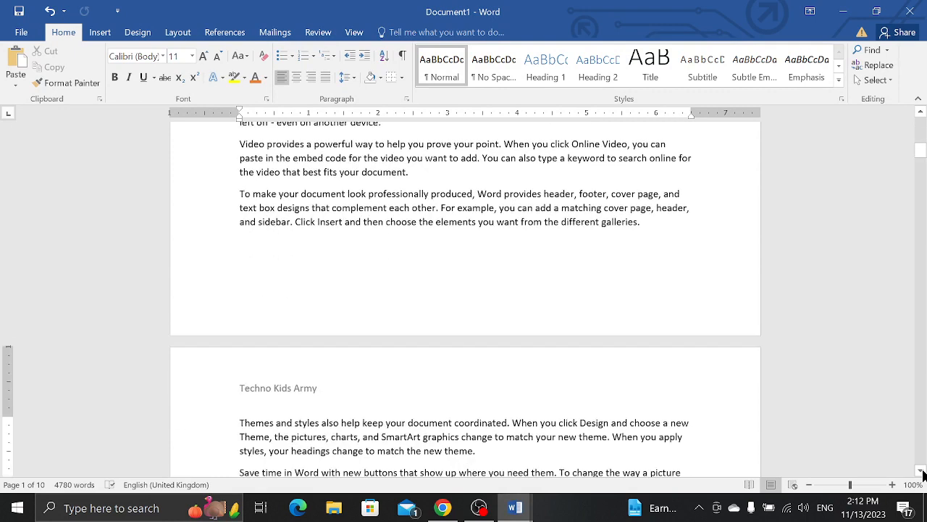
# Open page 2's header to inspect it, close it, and place the cursor in the paragraph below.
pyautogui.doubleClick(386, 387)
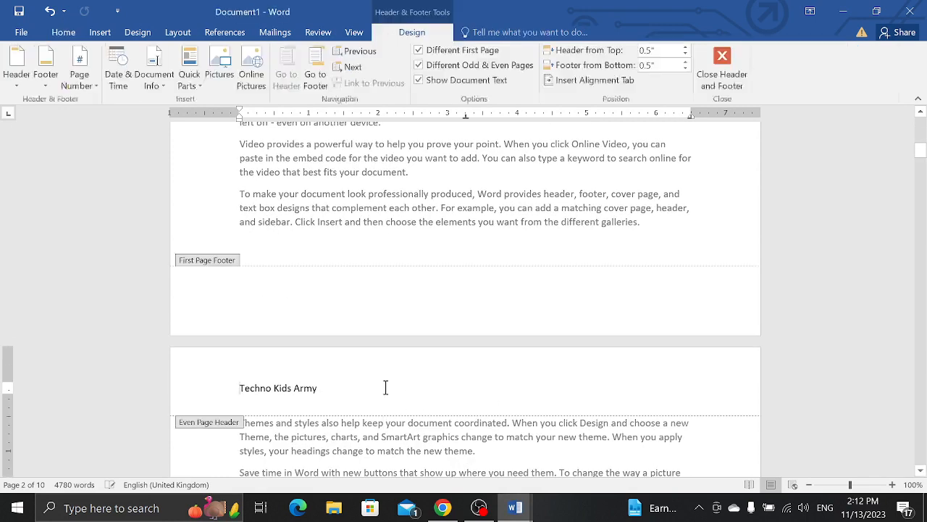
pyautogui.click(718, 74)
pyautogui.click(286, 444)
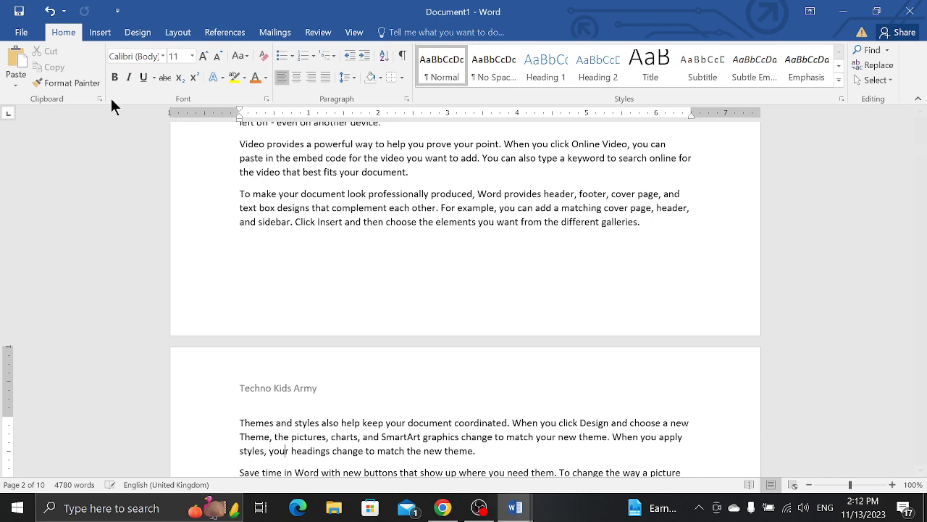
# Draw a 0.4" by 0.4" diamond shape in page 2's left margin beside the Techno Kids Army header.
pyautogui.click(99, 32)
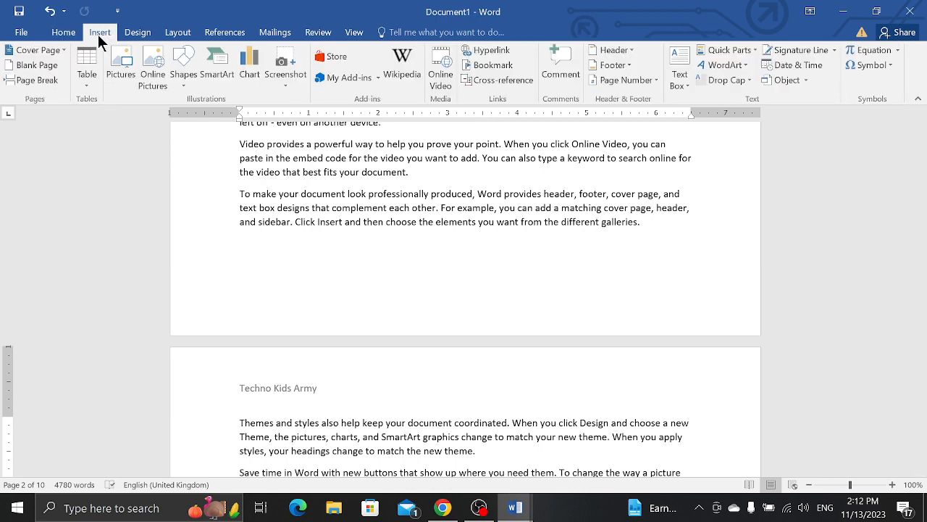
pyautogui.click(184, 72)
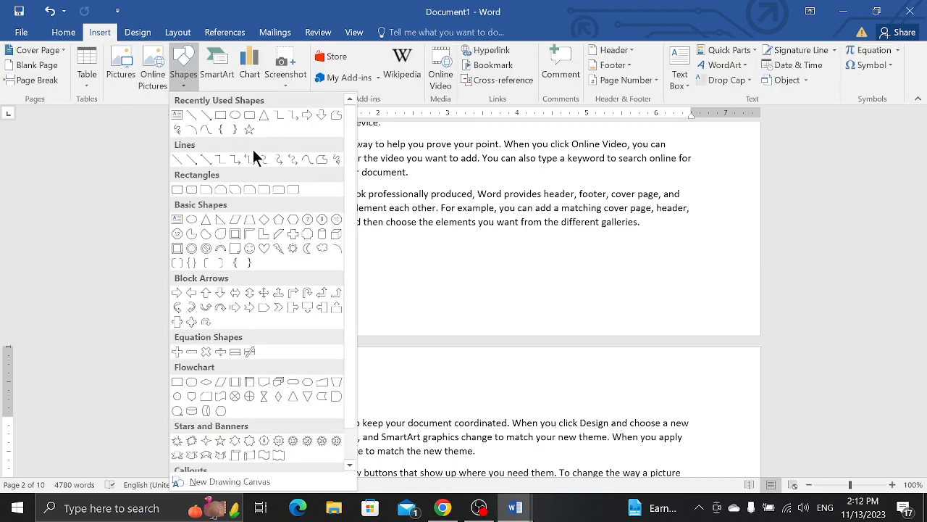
pyautogui.click(267, 219)
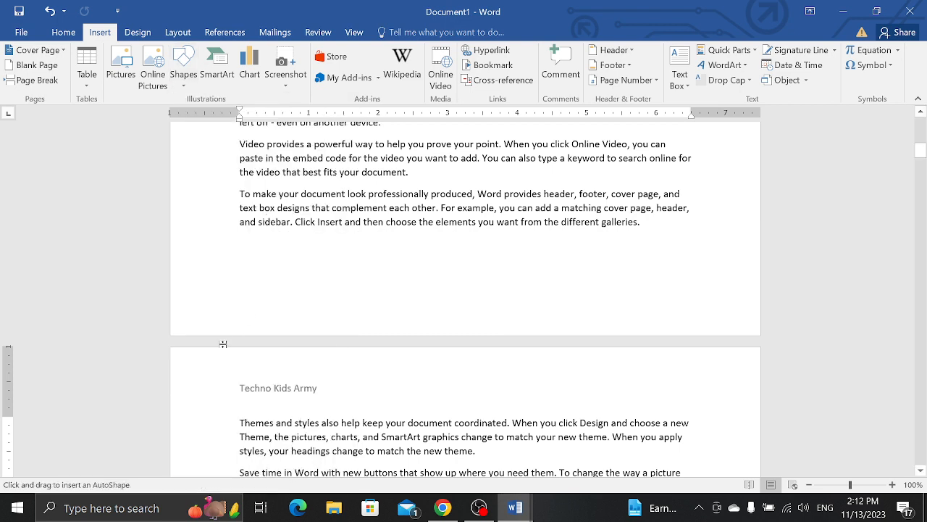
pyautogui.moveTo(193, 385); pyautogui.dragTo(218, 413)
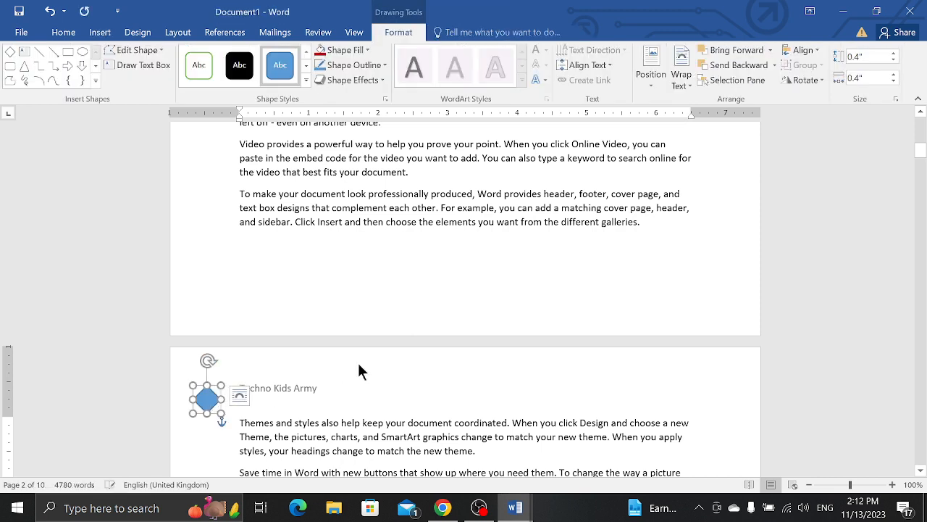
# Duplicate the diamond repeatedly to build a diagonal strip running from the page 2 margin down across the text.
pyautogui.press('Down')
pyautogui.press('Right')
pyautogui.press('Down')
pyautogui.press('Right')
pyautogui.press('Down')
pyautogui.press('Right')
pyautogui.press('Down')
pyautogui.press('Right')
pyautogui.press('Down')
pyautogui.press('Right')
pyautogui.press('Down')
pyautogui.press('Right')
pyautogui.press('Down')
pyautogui.press('Right')
pyautogui.press('Down')
pyautogui.press('Right')
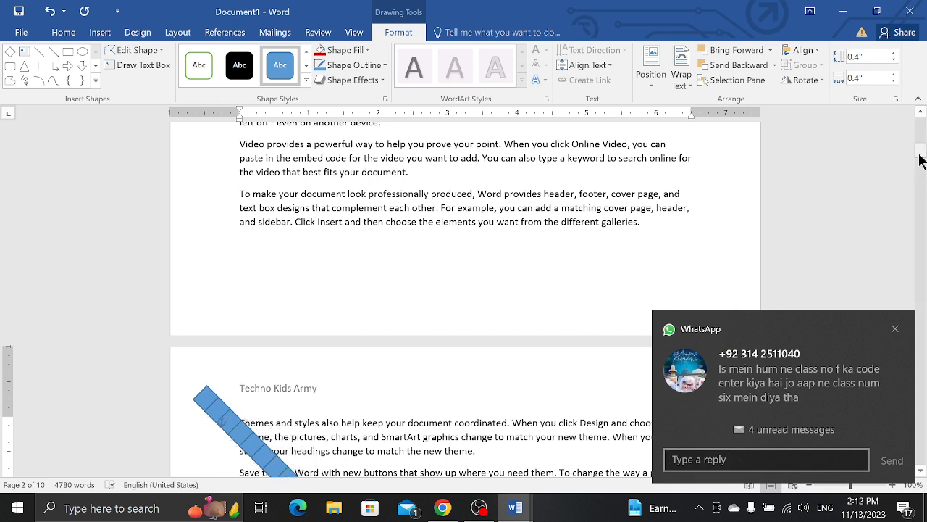
pyautogui.moveTo(920, 161); pyautogui.dragTo(920, 176)
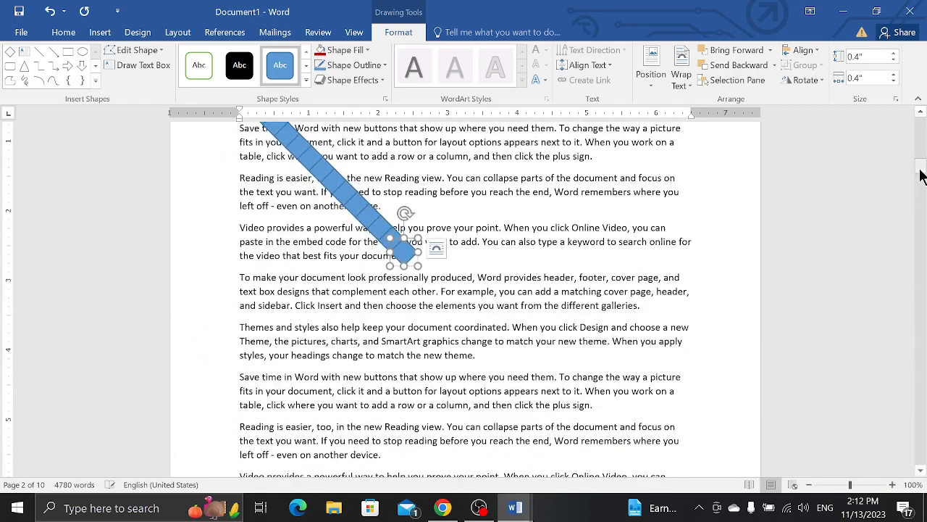
pyautogui.press('Down')
pyautogui.press('Right')
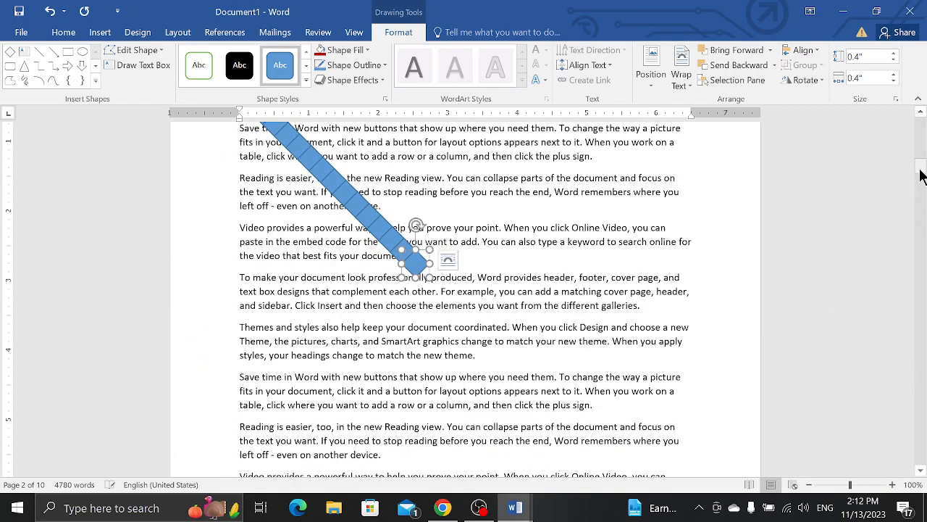
# Move the last diamond of the strip to page 2's left margin, beside the lower "Reading is easier" paragraph.
pyautogui.click(620, 305)
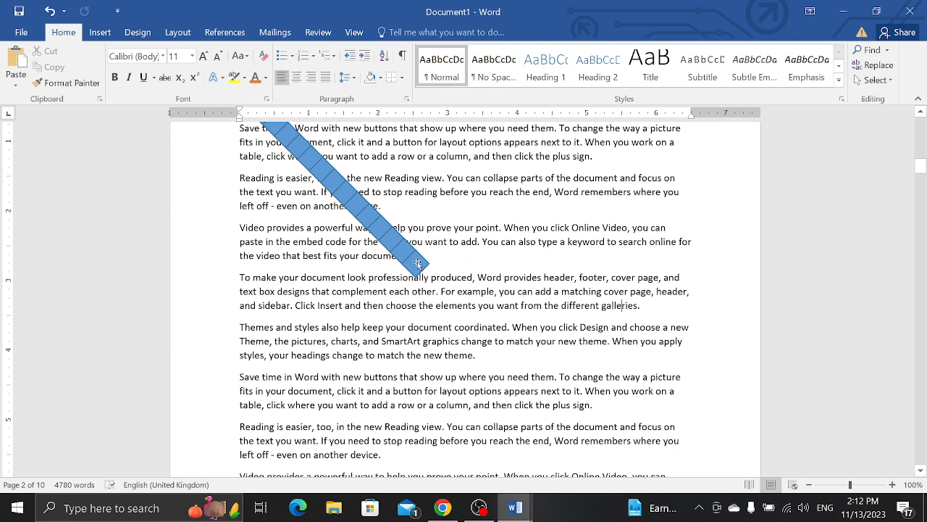
pyautogui.click(417, 263)
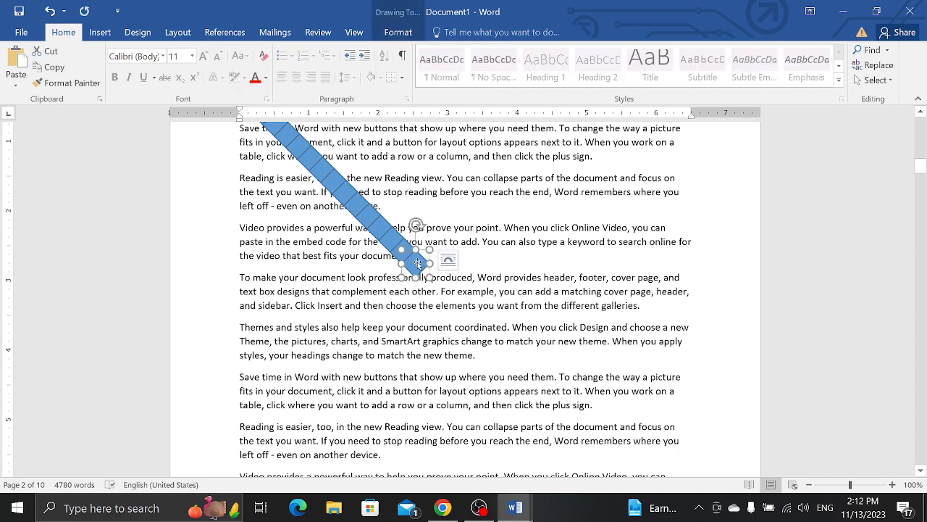
pyautogui.moveTo(417, 263); pyautogui.dragTo(225, 461)
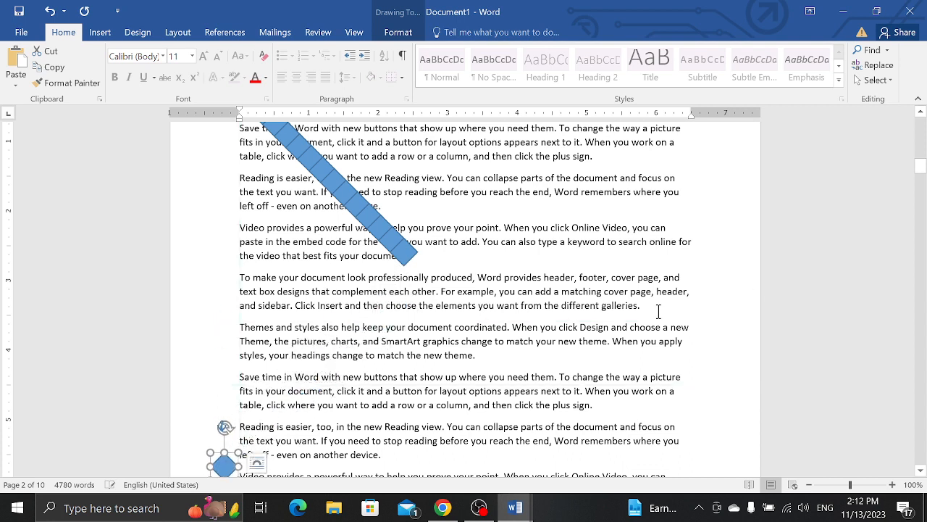
pyautogui.moveTo(925, 170); pyautogui.dragTo(921, 181)
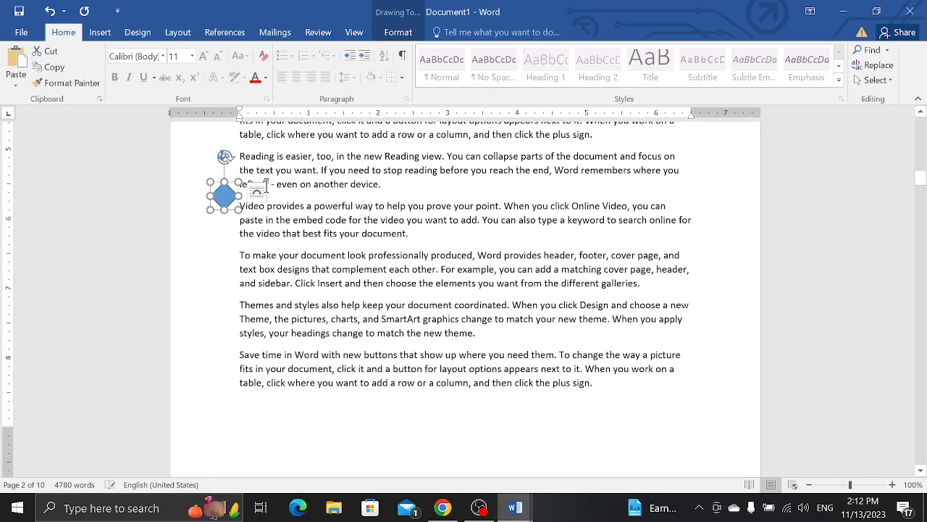
# Move the lone diamond to page 2's left margin just below the last paragraph and show the list of the page's objects.
pyautogui.moveTo(230, 197); pyautogui.dragTo(210, 408)
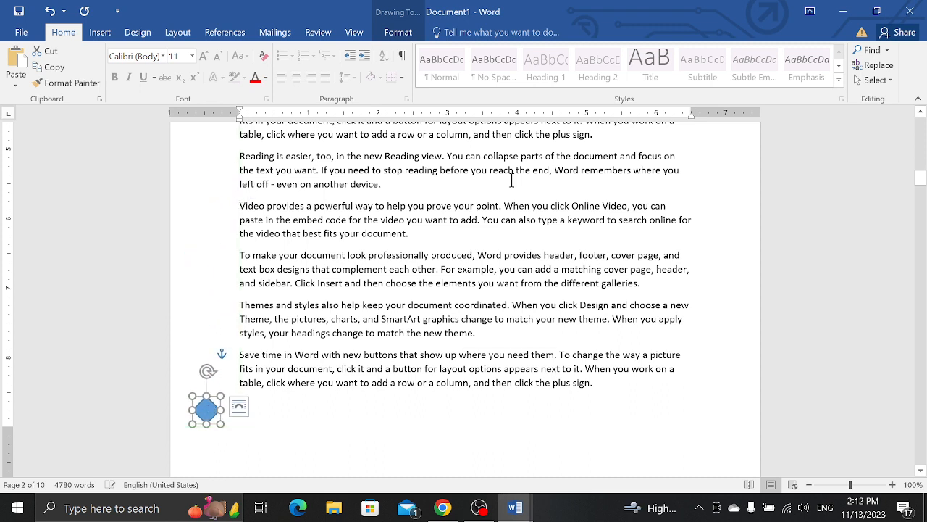
pyautogui.click(403, 33)
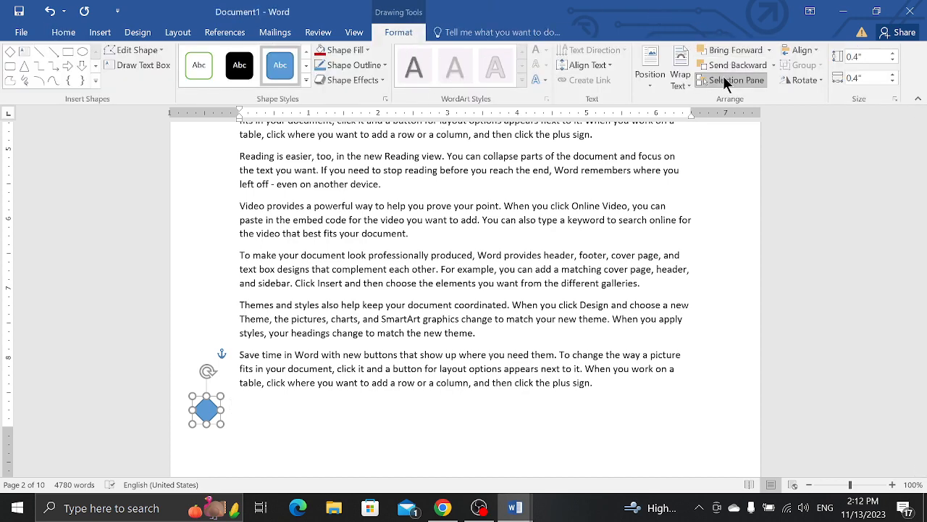
pyautogui.click(724, 78)
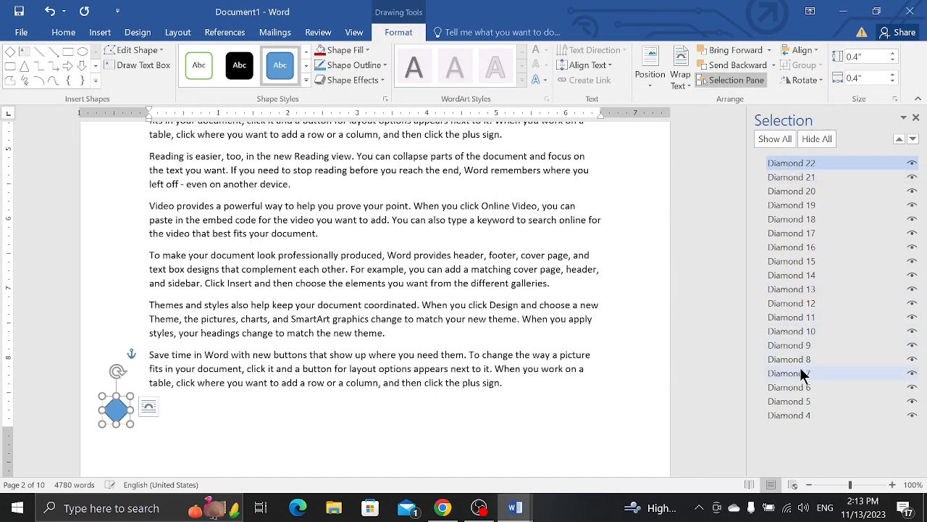
# Select all the diamonds together, from Diamond 4 up to Diamond 22.
pyautogui.click(802, 413)
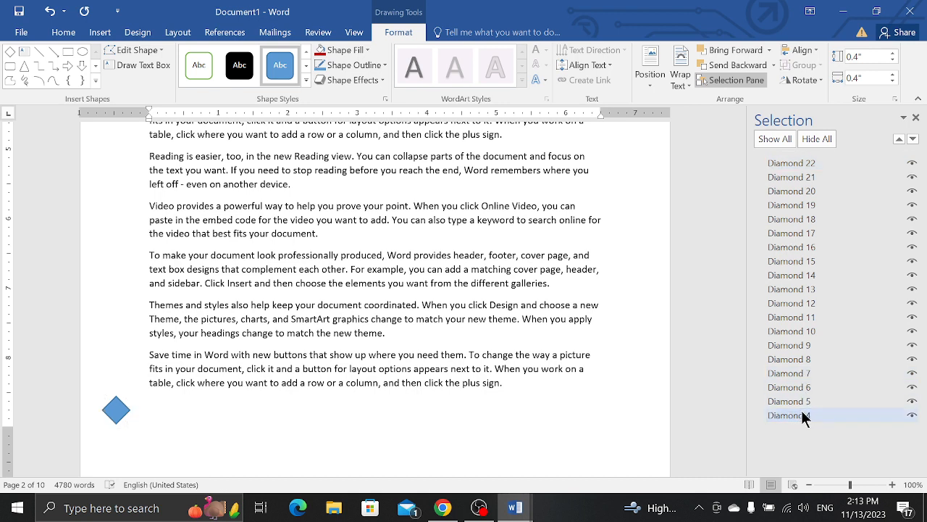
pyautogui.keyDown('shift'); pyautogui.click(809, 389); pyautogui.keyUp('shift')
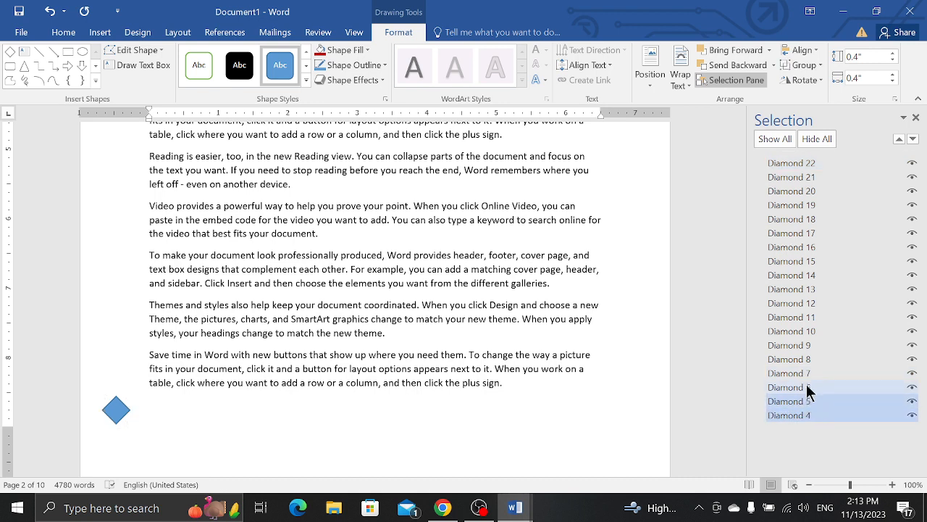
pyautogui.keyDown('shift'); pyautogui.click(806, 372); pyautogui.keyUp('shift')
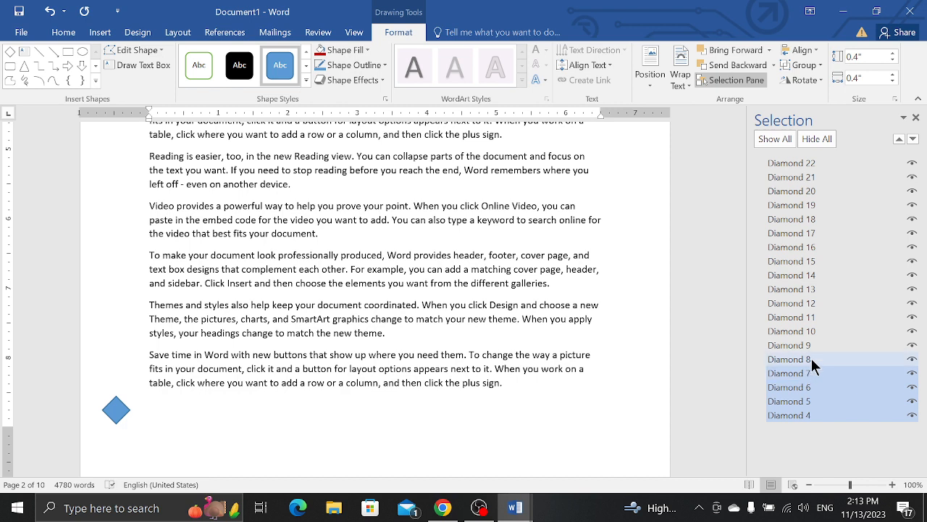
pyautogui.keyDown('shift'); pyautogui.click(811, 358); pyautogui.keyUp('shift')
pyautogui.keyDown('shift'); pyautogui.click(805, 341); pyautogui.keyUp('shift')
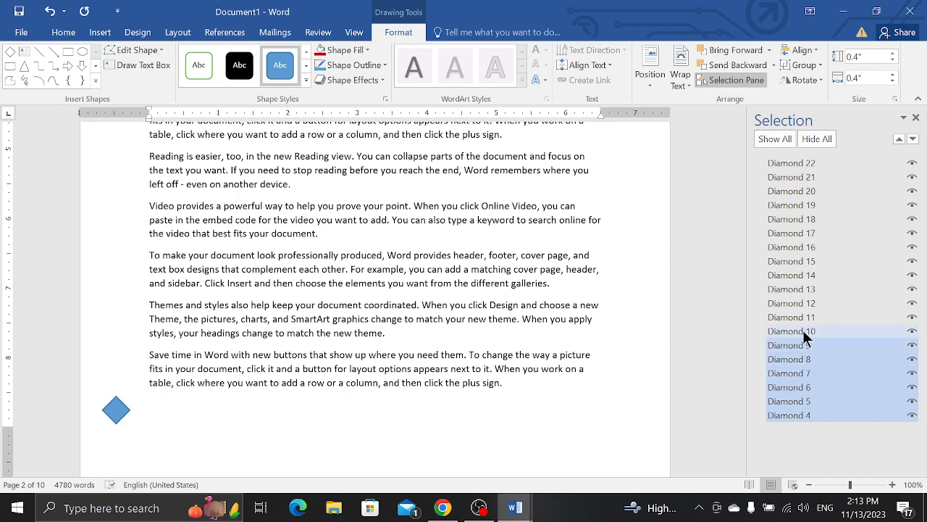
pyautogui.keyDown('shift'); pyautogui.click(805, 334); pyautogui.keyUp('shift')
pyautogui.keyDown('shift'); pyautogui.click(804, 320); pyautogui.keyUp('shift')
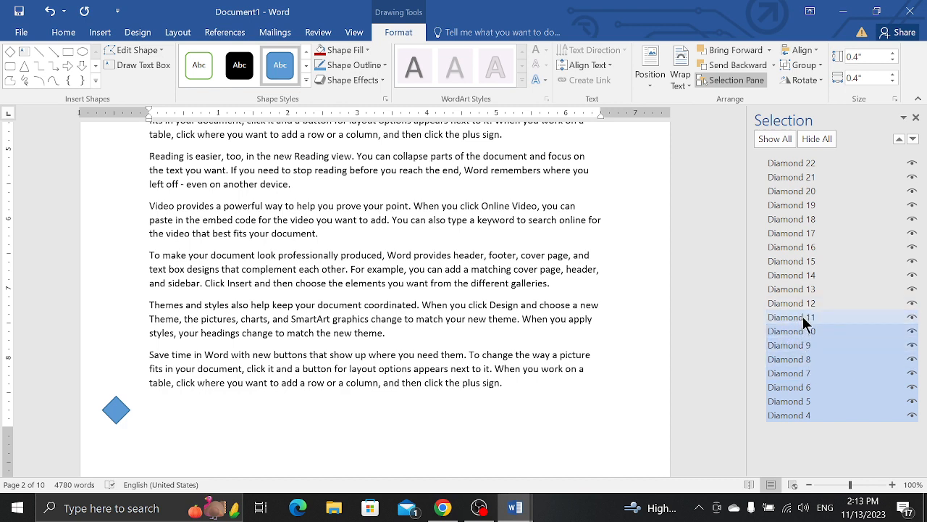
pyautogui.keyDown('shift'); pyautogui.click(804, 305); pyautogui.keyUp('shift')
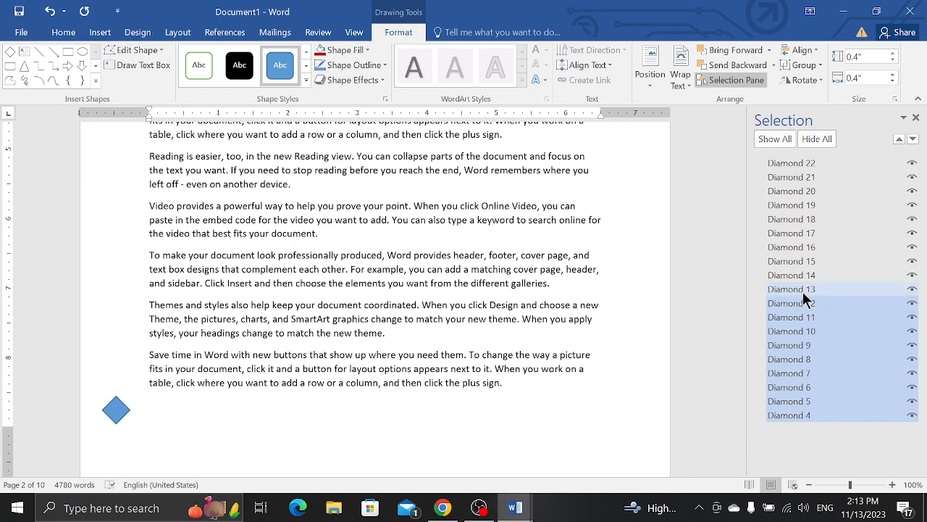
pyautogui.keyDown('shift'); pyautogui.click(804, 292); pyautogui.keyUp('shift')
pyautogui.keyDown('shift'); pyautogui.click(803, 278); pyautogui.keyUp('shift')
pyautogui.keyDown('shift'); pyautogui.click(801, 260); pyautogui.keyUp('shift')
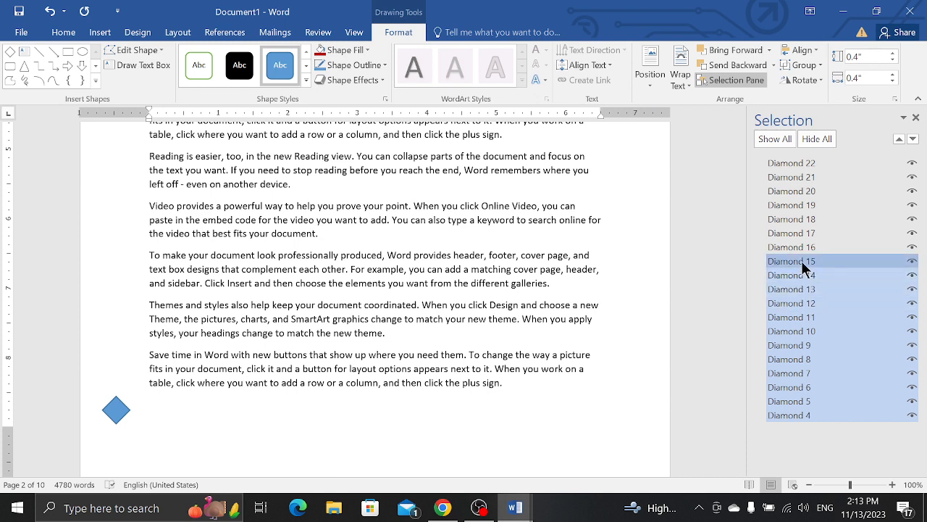
pyautogui.keyDown('shift'); pyautogui.click(800, 246); pyautogui.keyUp('shift')
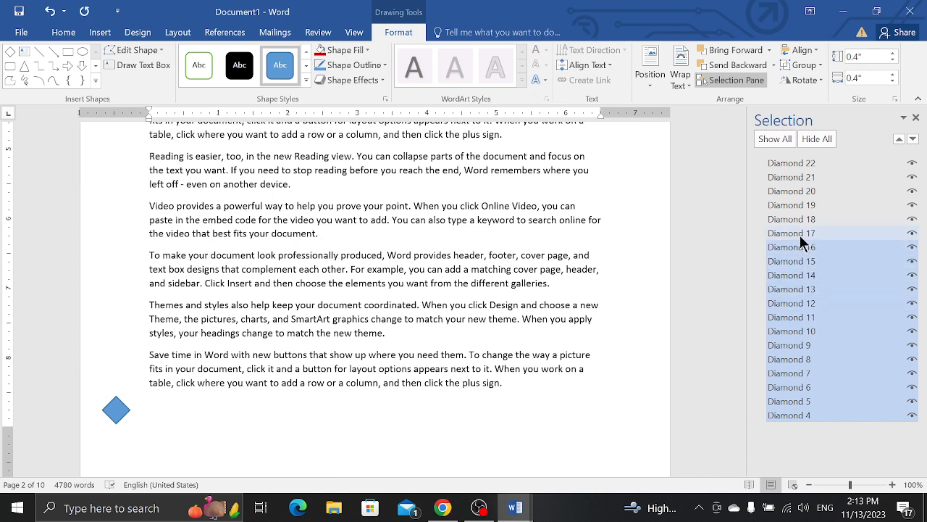
pyautogui.keyDown('shift'); pyautogui.click(800, 234); pyautogui.keyUp('shift')
pyautogui.keyDown('shift'); pyautogui.click(797, 221); pyautogui.keyUp('shift')
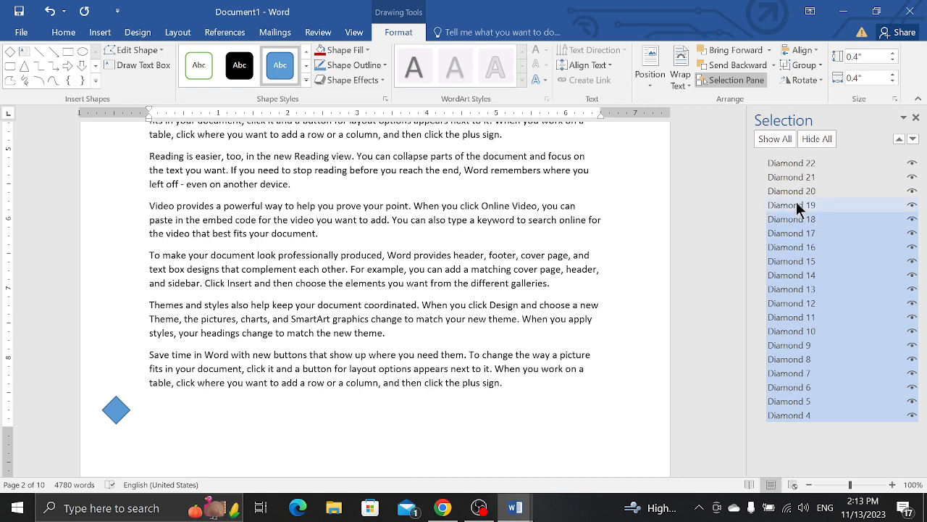
pyautogui.keyDown('shift'); pyautogui.click(797, 204); pyautogui.keyUp('shift')
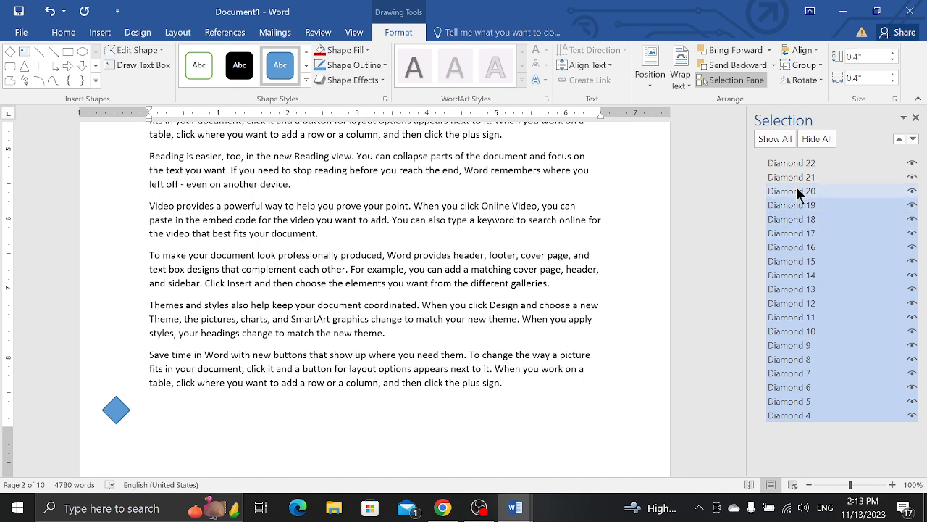
pyautogui.keyDown('shift'); pyautogui.click(796, 187); pyautogui.keyUp('shift')
pyautogui.keyDown('shift'); pyautogui.click(799, 181); pyautogui.keyUp('shift')
pyautogui.keyDown('shift'); pyautogui.click(798, 167); pyautogui.keyUp('shift')
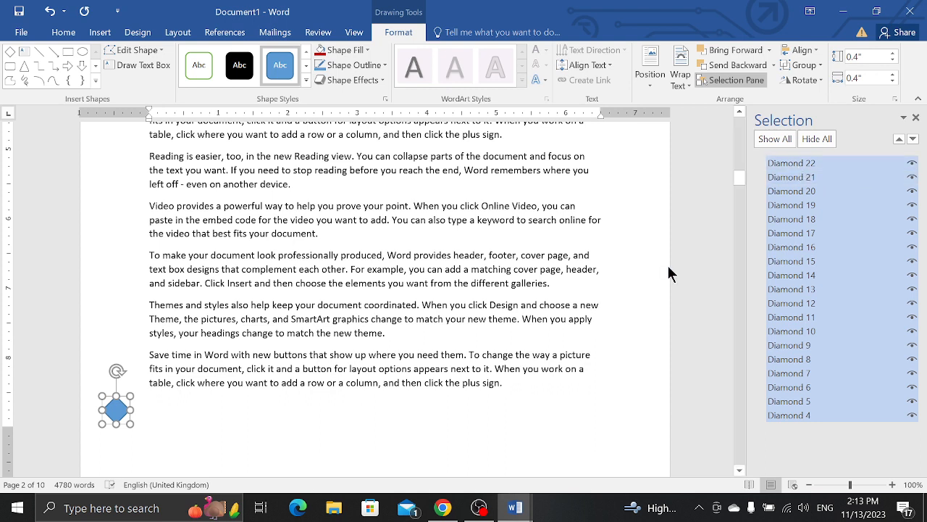
pyautogui.click(739, 113)
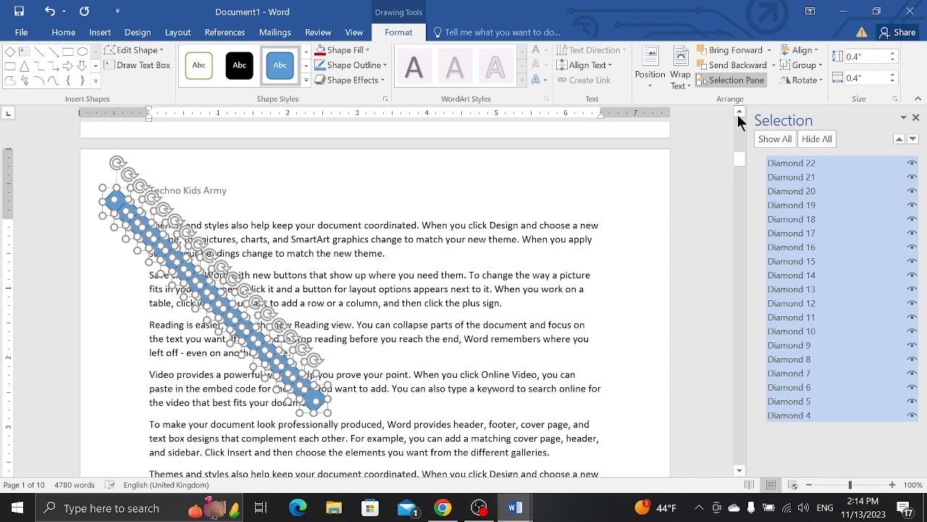
# Switch to OBS and make the Camera scene active.
pyautogui.hotkey('alt', 'Tab')
pyautogui.hotkey('alt', 'Tab')
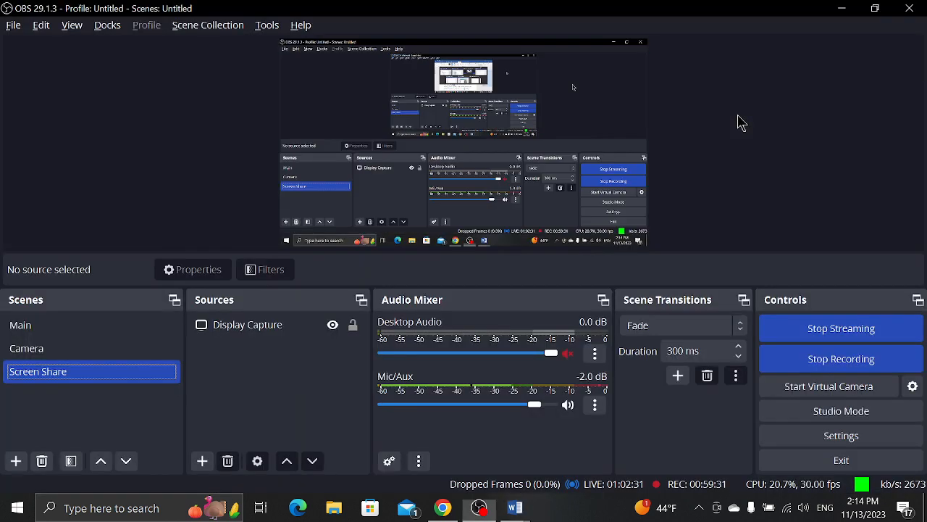
pyautogui.click(101, 349)
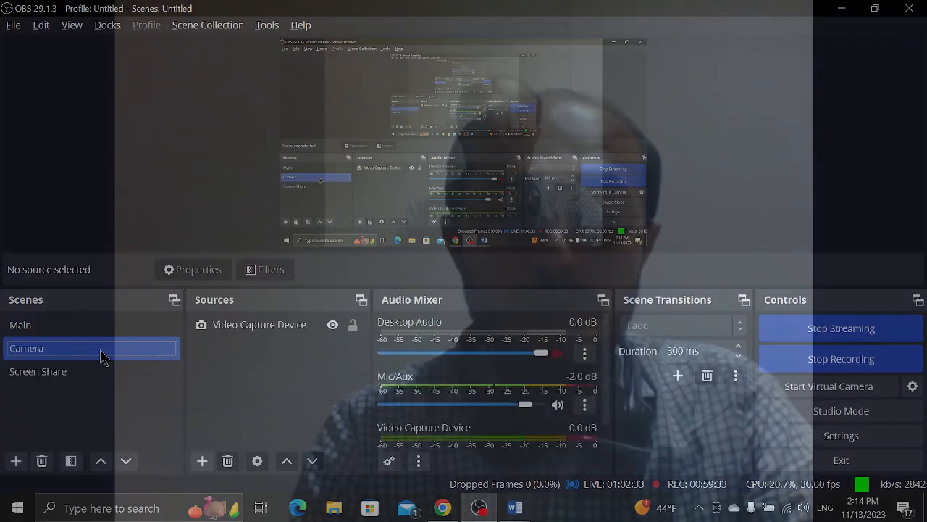
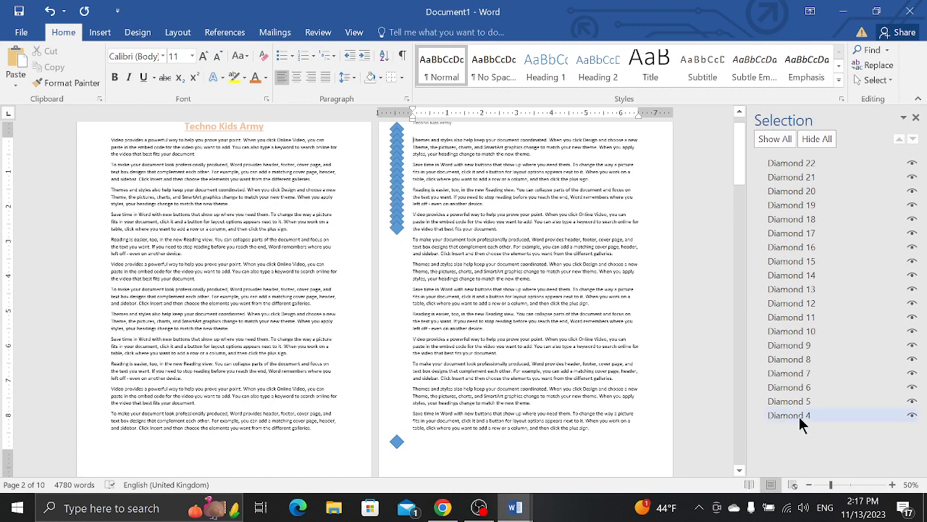
pyautogui.click(789, 415)
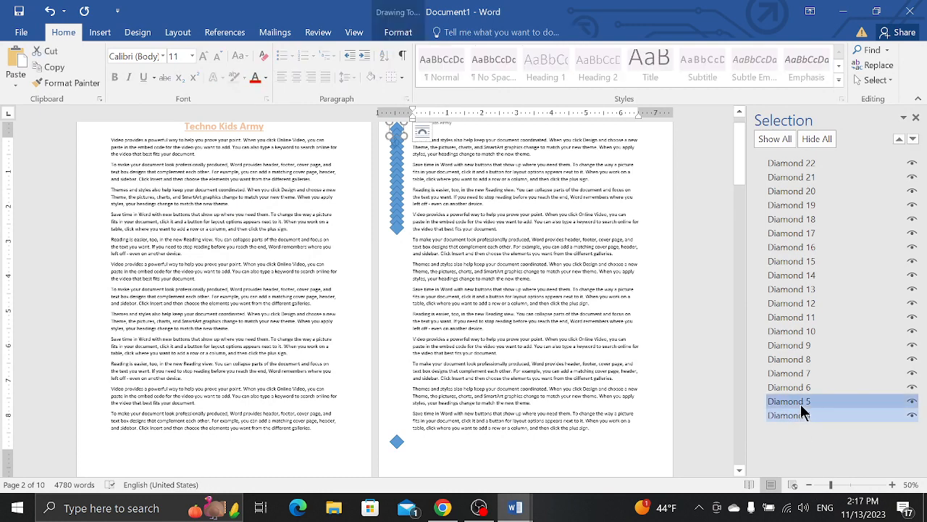
pyautogui.keyDown('ctrl'); pyautogui.click(803, 401); pyautogui.keyUp('ctrl')
pyautogui.keyDown('ctrl'); pyautogui.click(803, 389); pyautogui.keyUp('ctrl')
pyautogui.keyDown('ctrl'); pyautogui.click(803, 374); pyautogui.keyUp('ctrl')
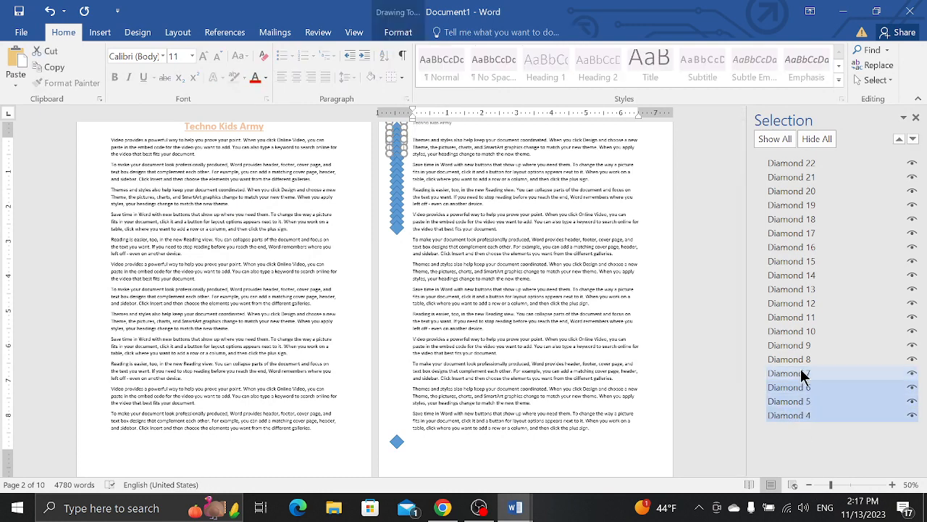
pyautogui.keyDown('ctrl'); pyautogui.click(799, 359); pyautogui.keyUp('ctrl')
pyautogui.keyDown('ctrl'); pyautogui.click(801, 346); pyautogui.keyUp('ctrl')
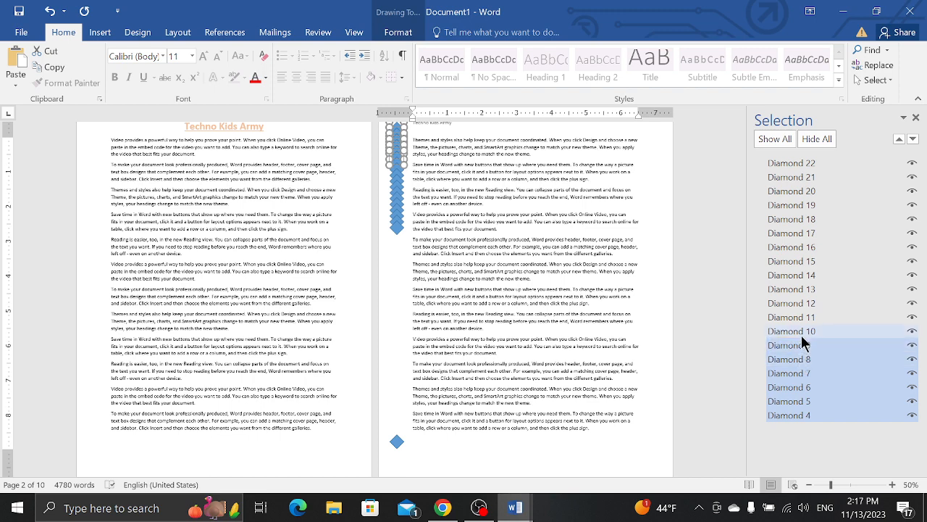
pyautogui.keyDown('ctrl'); pyautogui.click(800, 332); pyautogui.keyUp('ctrl')
pyautogui.keyDown('ctrl'); pyautogui.click(803, 318); pyautogui.keyUp('ctrl')
pyautogui.keyDown('ctrl'); pyautogui.click(801, 304); pyautogui.keyUp('ctrl')
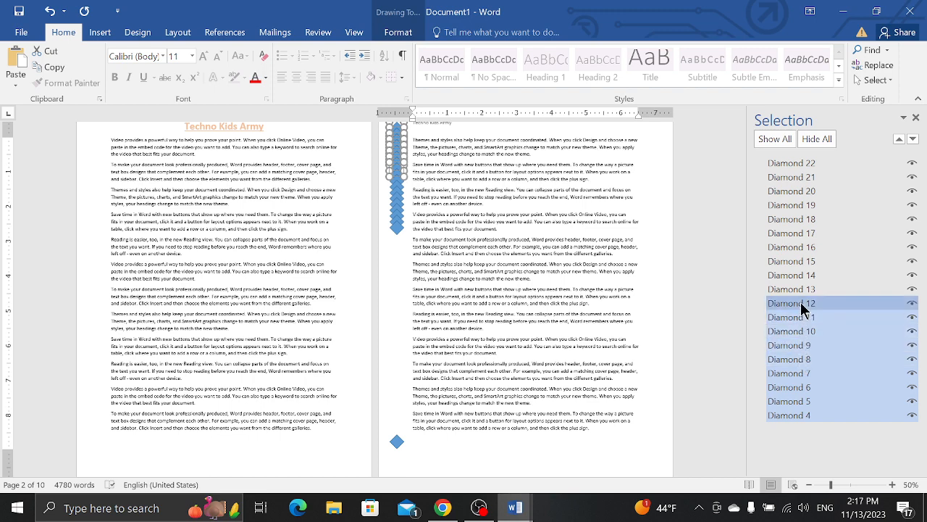
pyautogui.keyDown('ctrl'); pyautogui.click(800, 291); pyautogui.keyUp('ctrl')
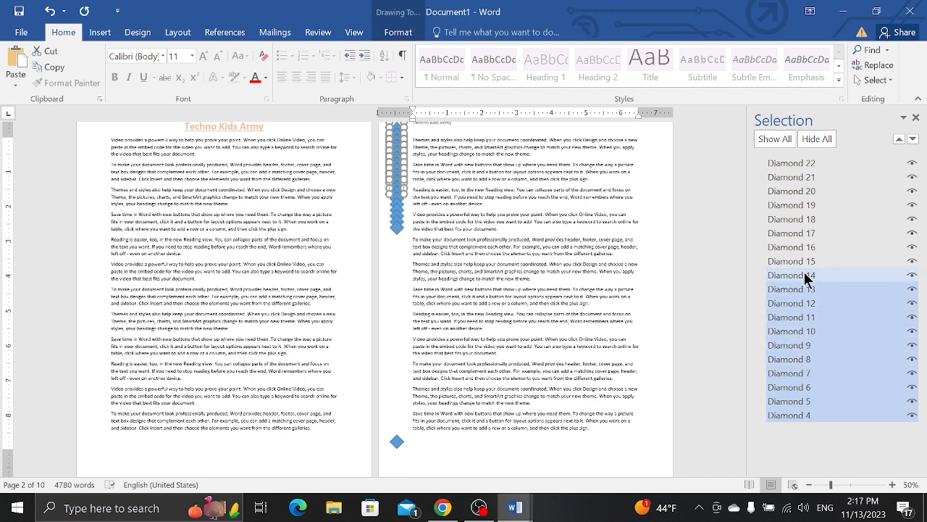
pyautogui.keyDown('ctrl'); pyautogui.click(806, 277); pyautogui.keyUp('ctrl')
pyautogui.keyDown('ctrl'); pyautogui.click(811, 262); pyautogui.keyUp('ctrl')
pyautogui.click(814, 248)
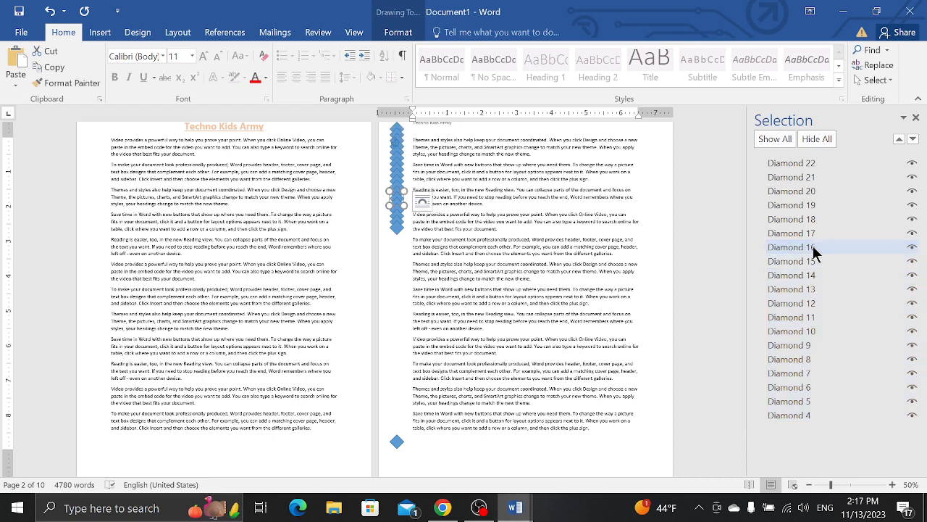
pyautogui.hotkey('ctrl', 'a')
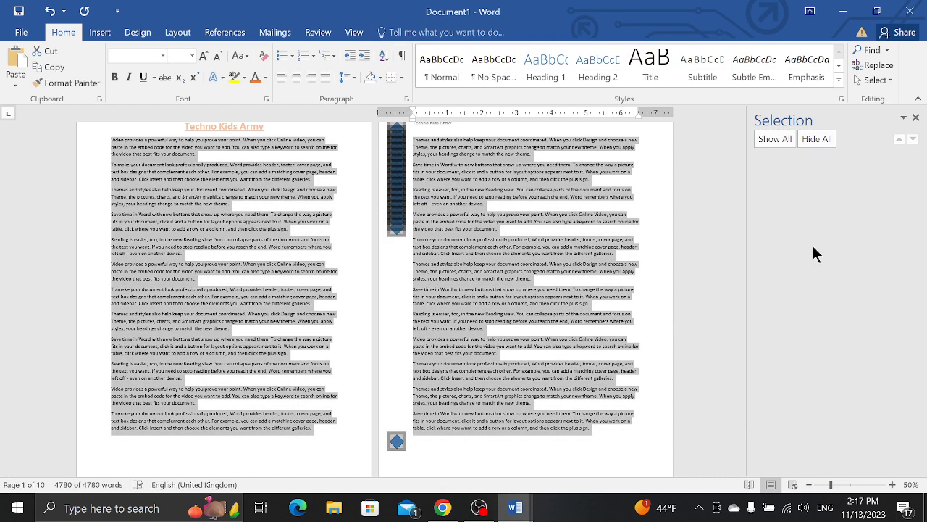
pyautogui.click(616, 245)
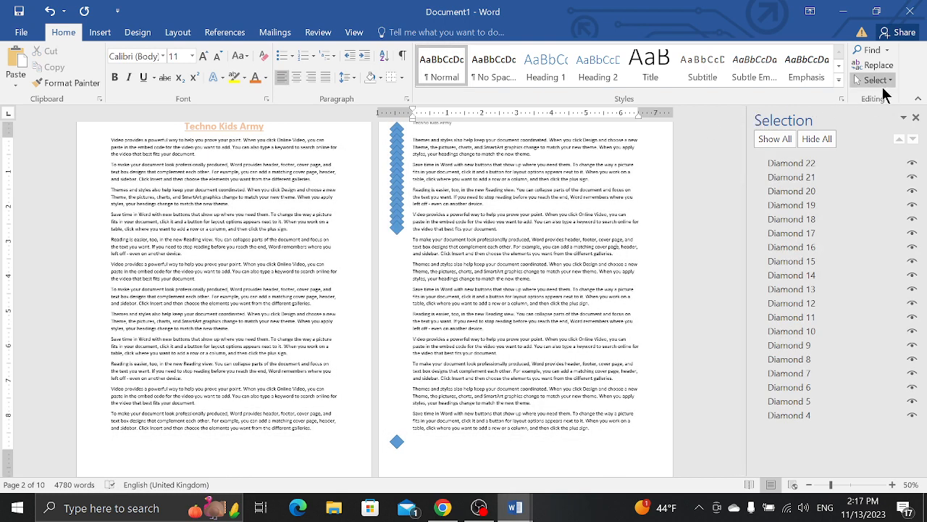
# Turn on Select Objects mode and select a diamond near the lower end of page 2's vertical strip.
pyautogui.click(881, 85)
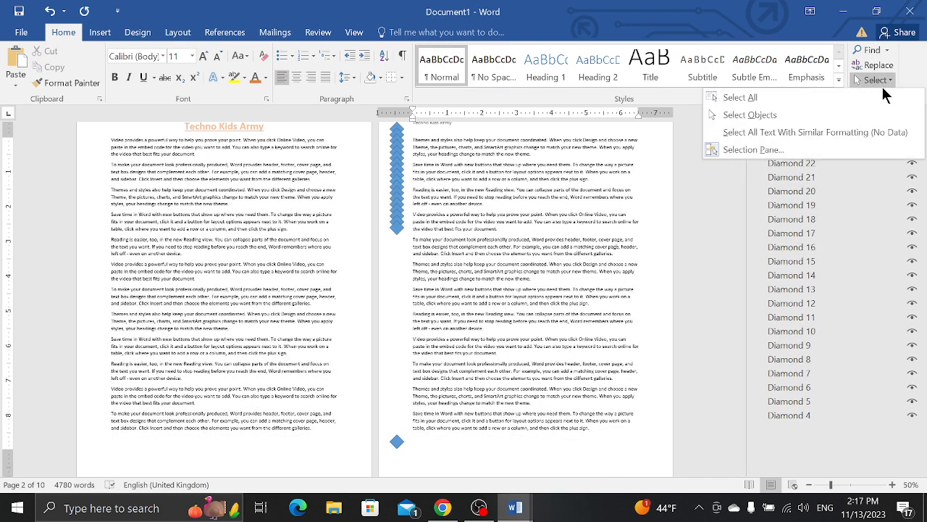
pyautogui.click(767, 120)
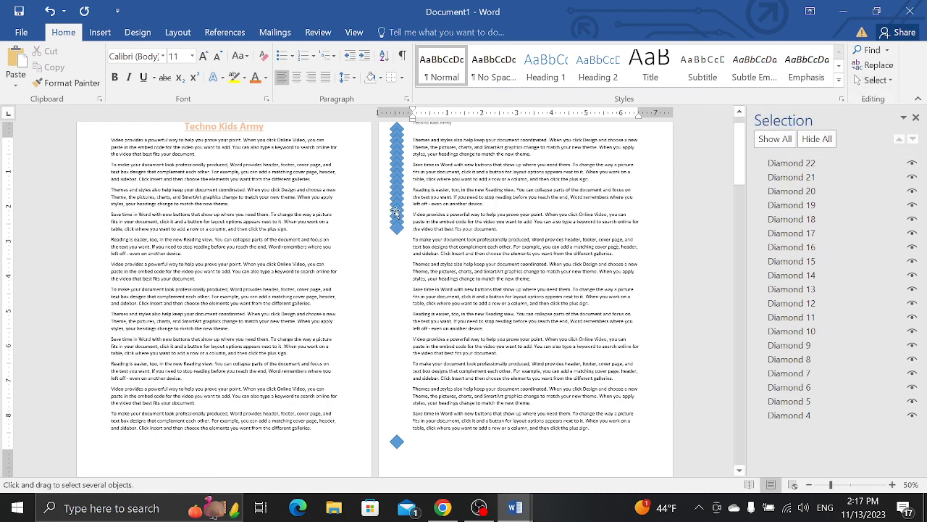
pyautogui.click(395, 212)
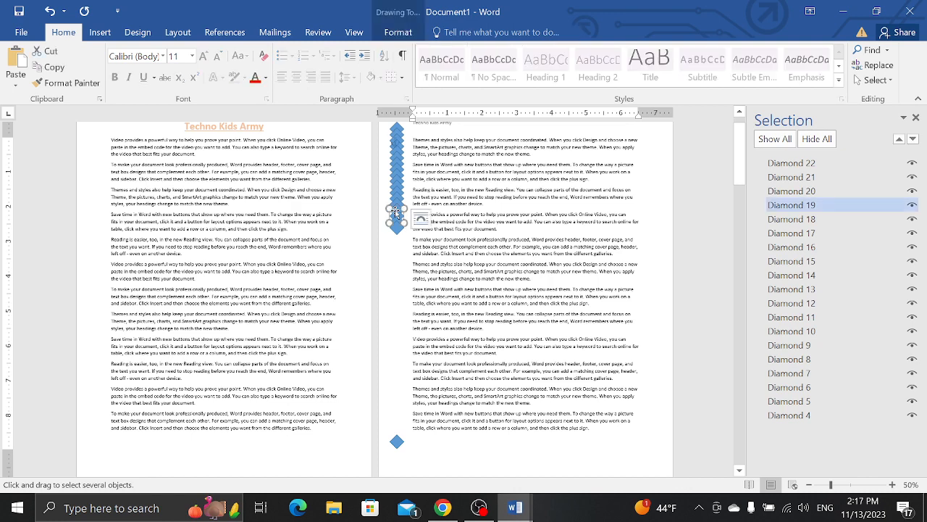
# Select all the diamonds on page 2 together, from Diamond 22 through Diamond 4.
pyautogui.click(799, 199)
pyautogui.click(800, 192)
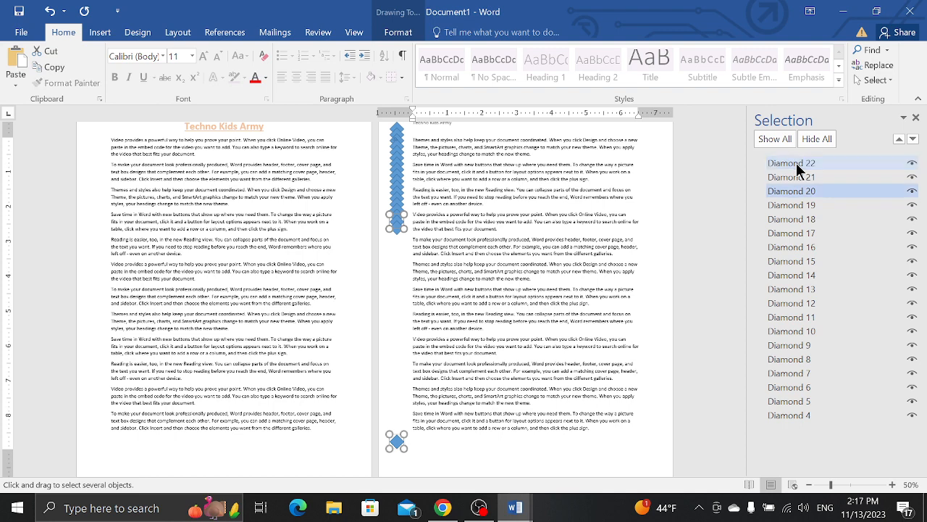
pyautogui.keyDown('ctrl'); pyautogui.click(796, 174); pyautogui.keyUp('ctrl')
pyautogui.keyDown('ctrl'); pyautogui.click(795, 201); pyautogui.keyUp('ctrl')
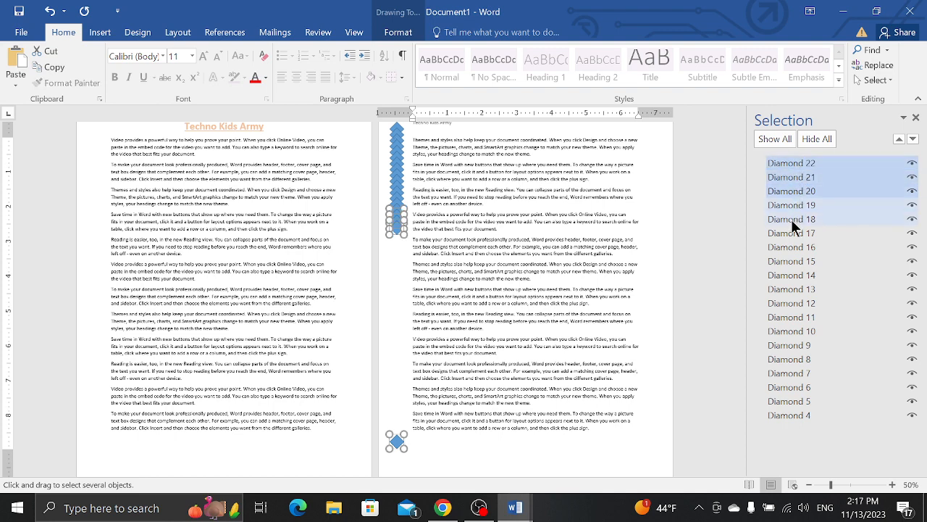
pyautogui.keyDown('ctrl'); pyautogui.click(793, 221); pyautogui.keyUp('ctrl')
pyautogui.keyDown('ctrl'); pyautogui.click(793, 233); pyautogui.keyUp('ctrl')
pyautogui.keyDown('ctrl'); pyautogui.click(796, 248); pyautogui.keyUp('ctrl')
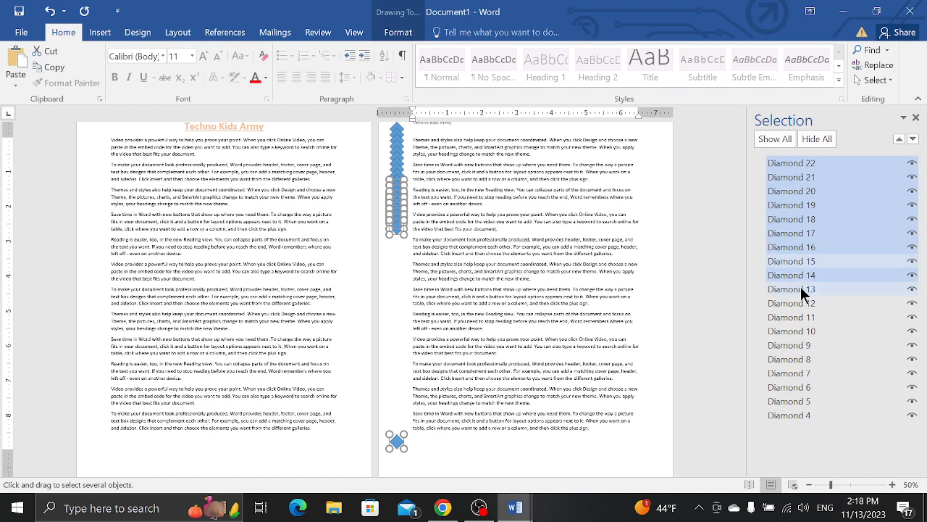
pyautogui.keyDown('ctrl'); pyautogui.click(804, 287); pyautogui.keyUp('ctrl')
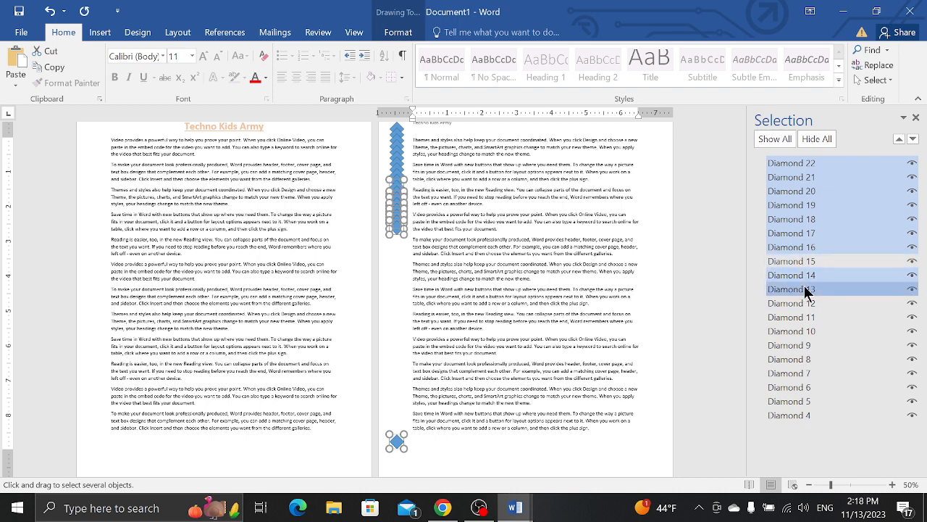
pyautogui.keyDown('ctrl'); pyautogui.click(807, 304); pyautogui.keyUp('ctrl')
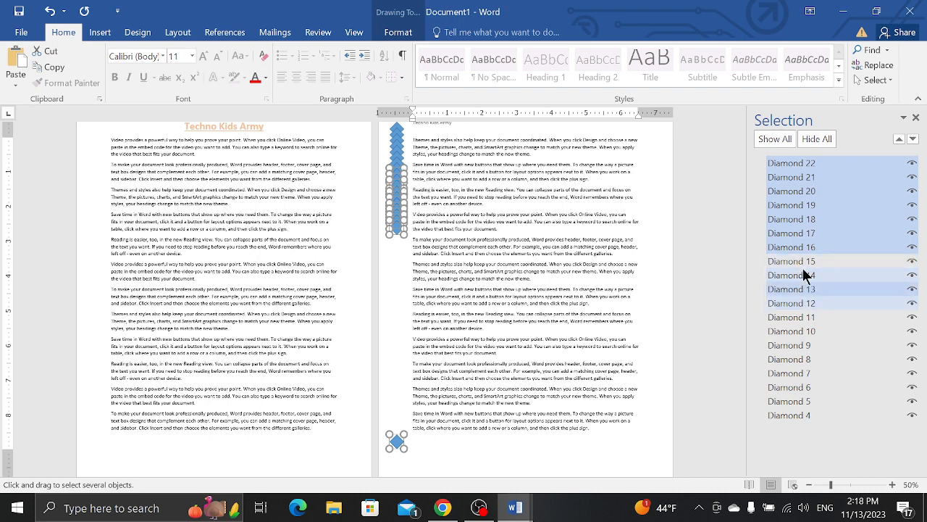
pyautogui.keyDown('ctrl'); pyautogui.click(806, 317); pyautogui.keyUp('ctrl')
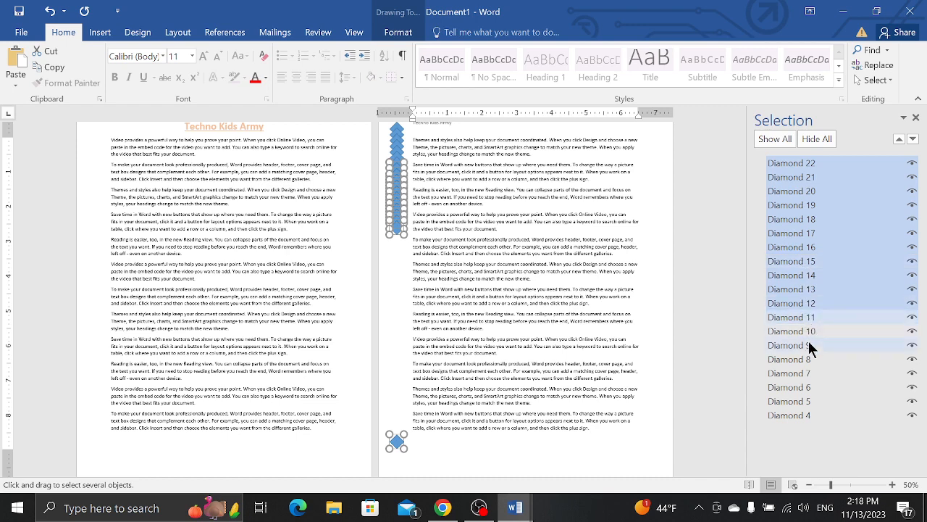
pyautogui.keyDown('ctrl'); pyautogui.click(809, 335); pyautogui.keyUp('ctrl')
pyautogui.keyDown('ctrl'); pyautogui.click(812, 346); pyautogui.keyUp('ctrl')
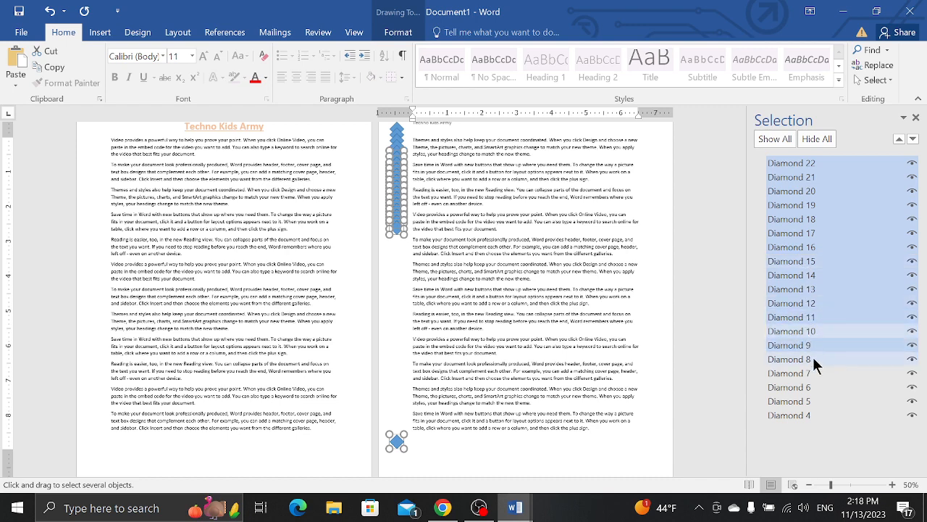
pyautogui.keyDown('ctrl'); pyautogui.click(805, 364); pyautogui.keyUp('ctrl')
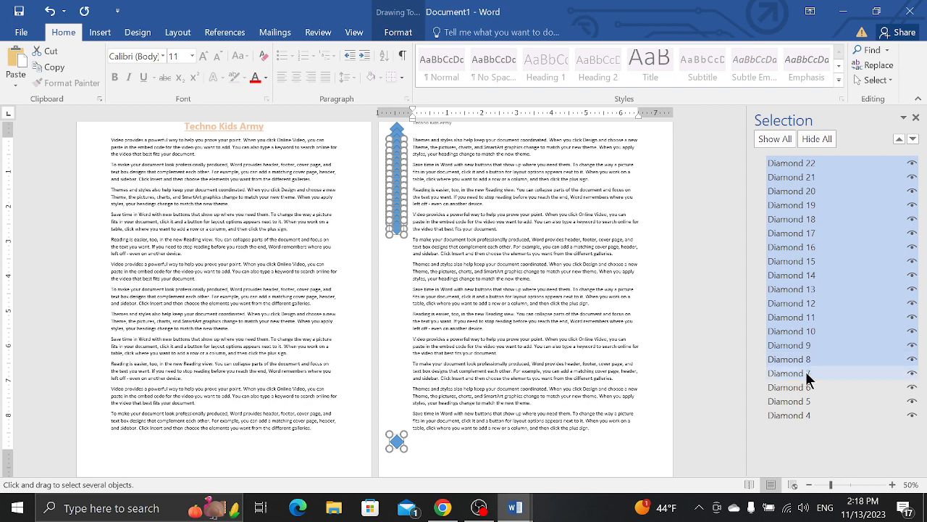
pyautogui.keyDown('ctrl'); pyautogui.click(805, 375); pyautogui.keyUp('ctrl')
pyautogui.keyDown('ctrl'); pyautogui.click(805, 399); pyautogui.keyUp('ctrl')
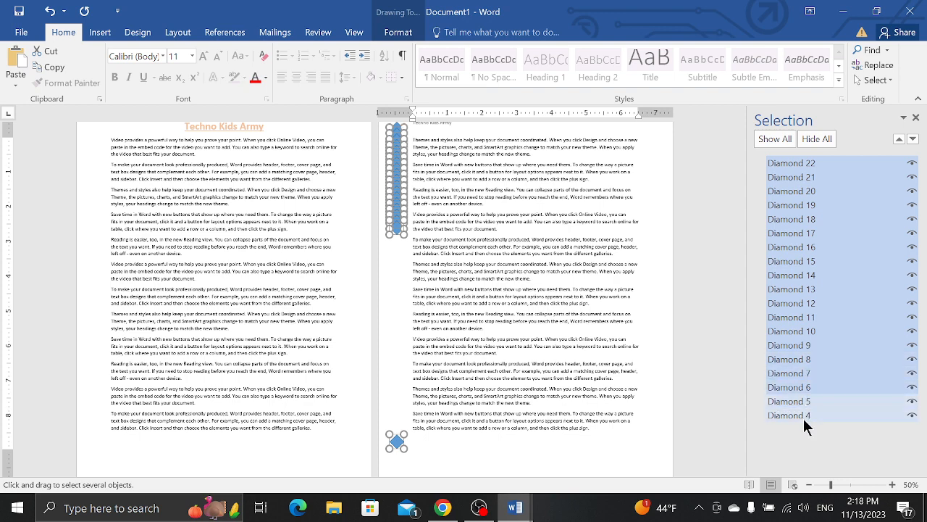
pyautogui.keyDown('ctrl'); pyautogui.click(803, 416); pyautogui.keyUp('ctrl')
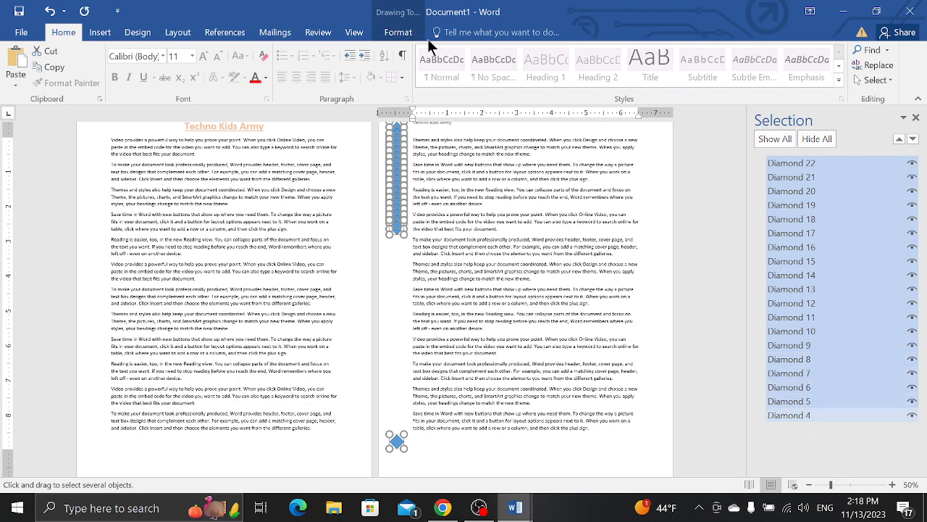
# Try distributing the selected diamonds vertically down page 2's left margin.
pyautogui.click(405, 32)
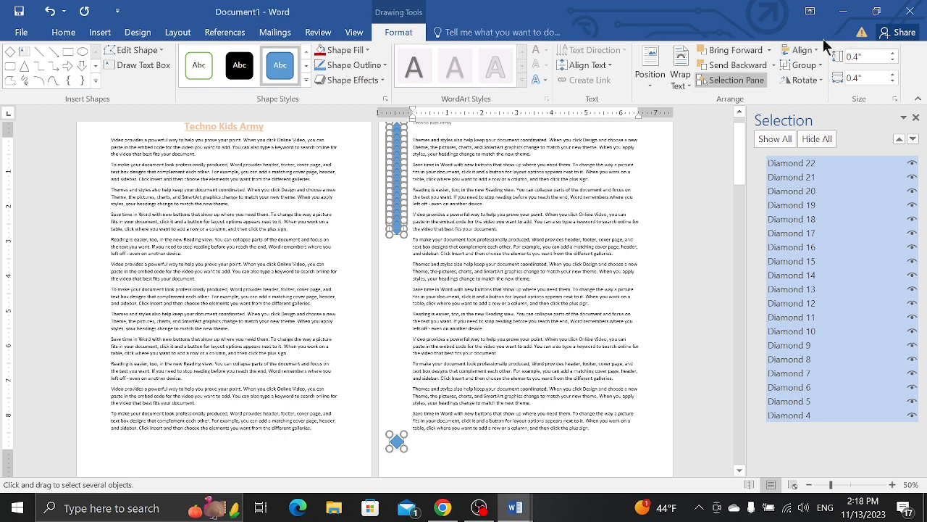
pyautogui.click(803, 50)
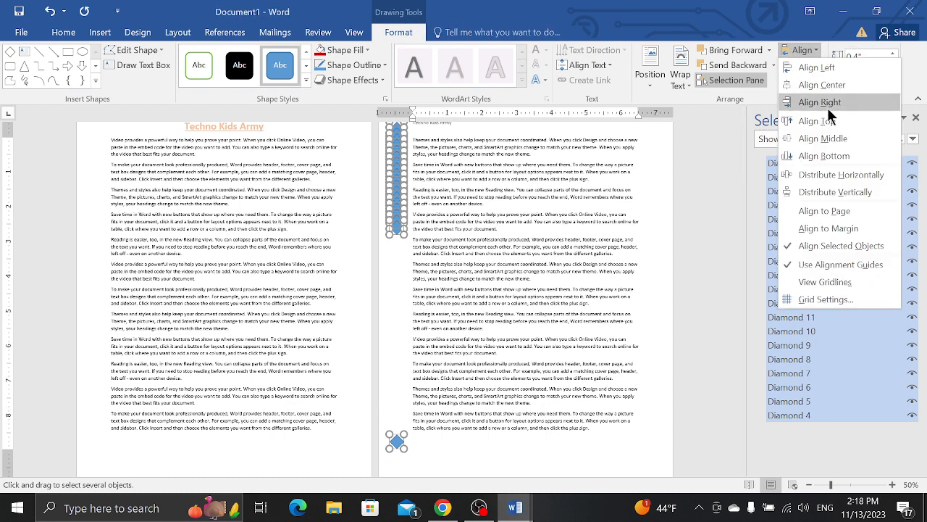
pyautogui.click(848, 192)
# Switch to OBS and make the Camera scene active.
pyautogui.hotkey('alt', 'Tab')
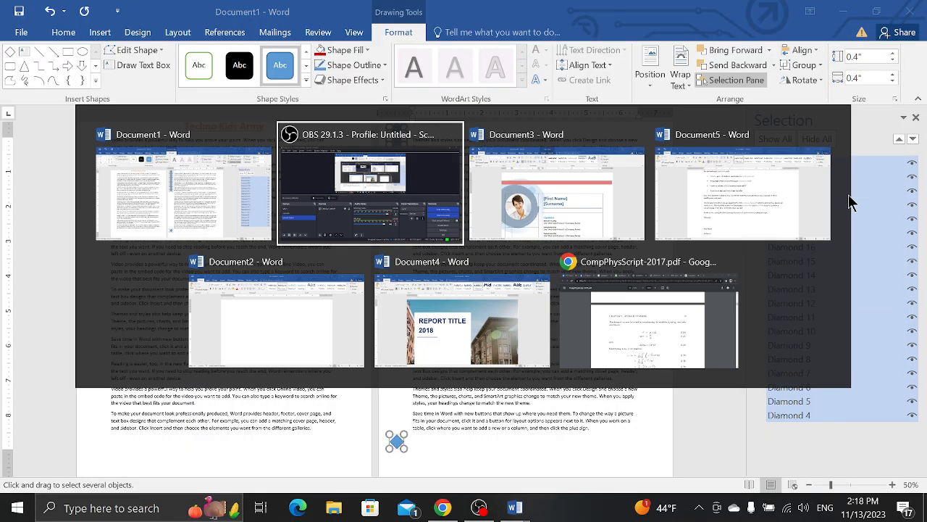
pyautogui.click(72, 329)
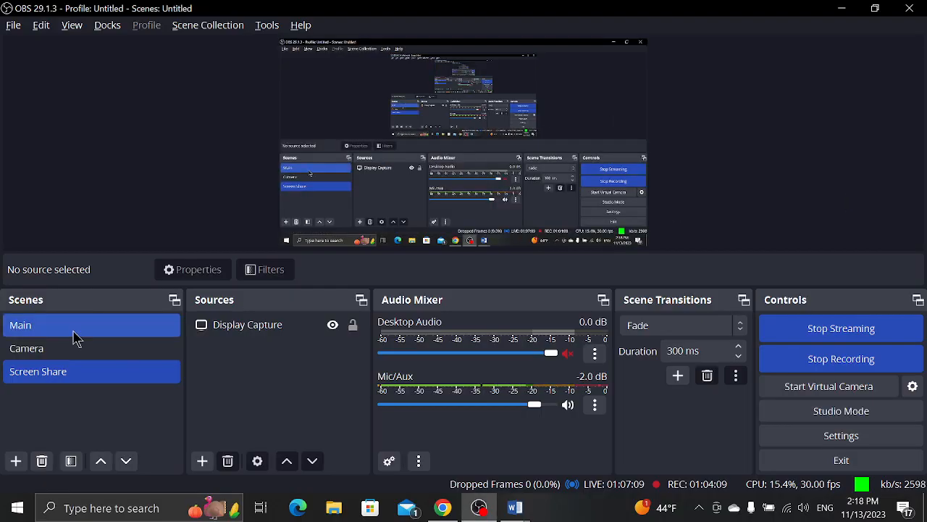
pyautogui.click(68, 348)
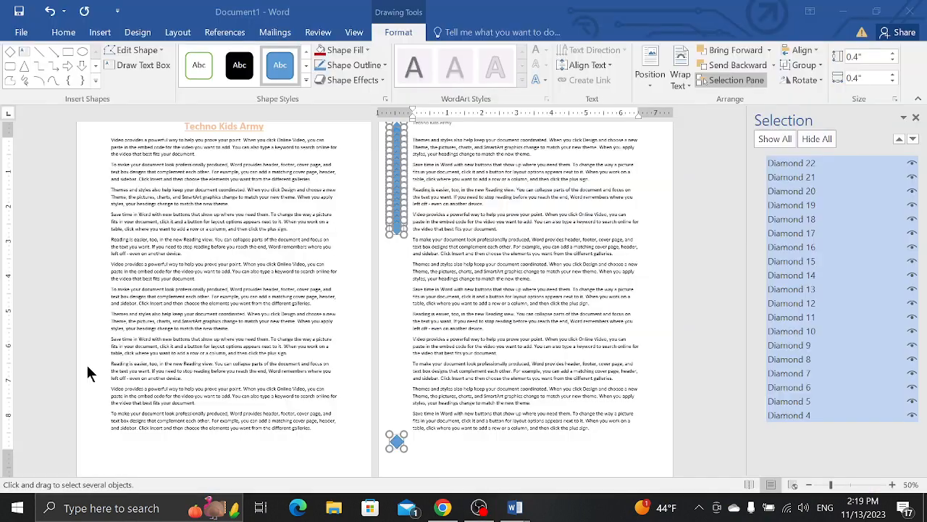
# Distribute the selected diamonds vertically along page 2's left margin and fill them with the orange theme color.
pyautogui.click(810, 49)
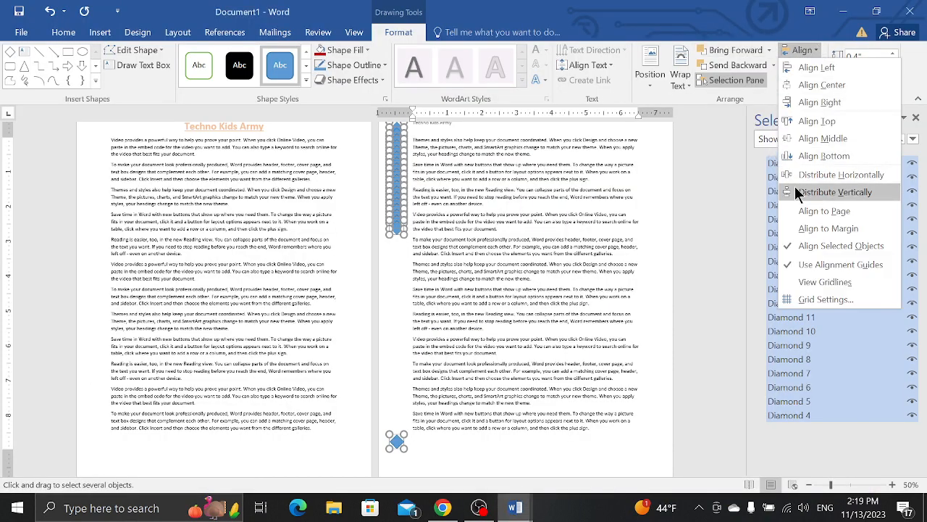
pyautogui.click(798, 193)
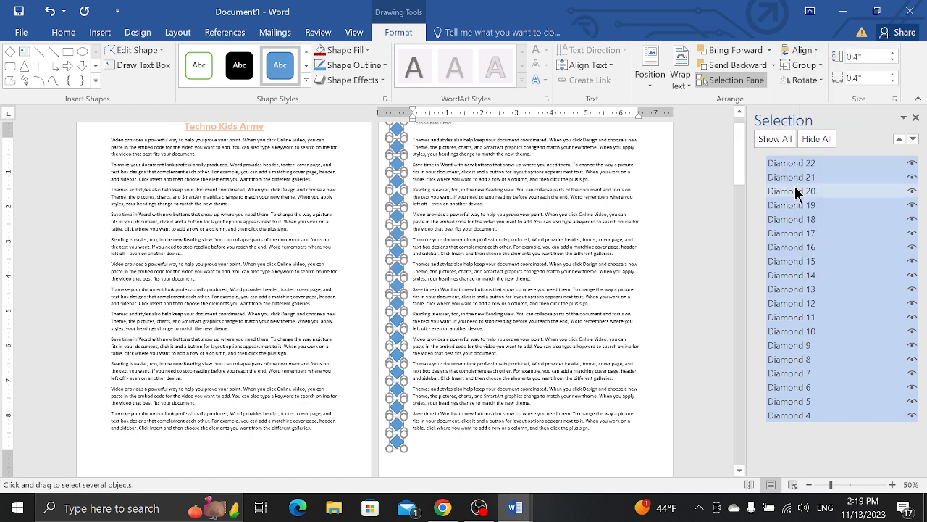
pyautogui.click(366, 50)
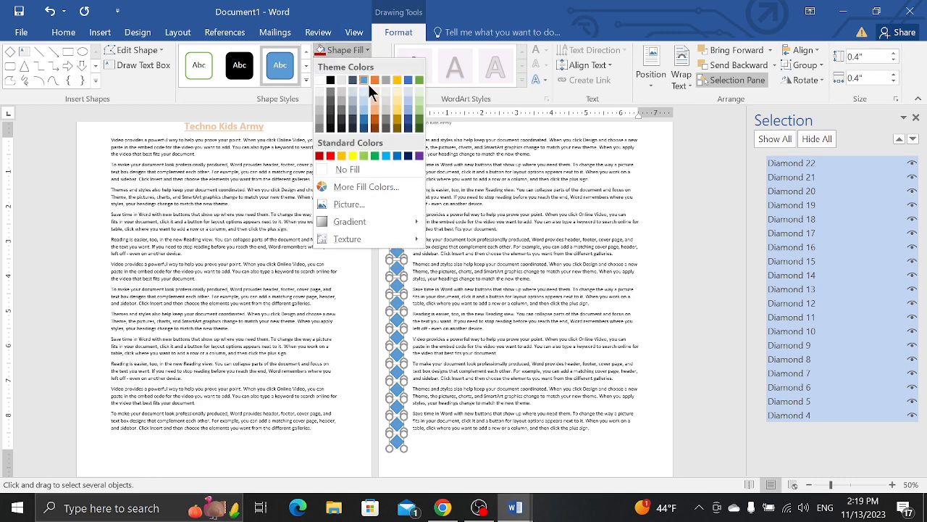
pyautogui.click(374, 81)
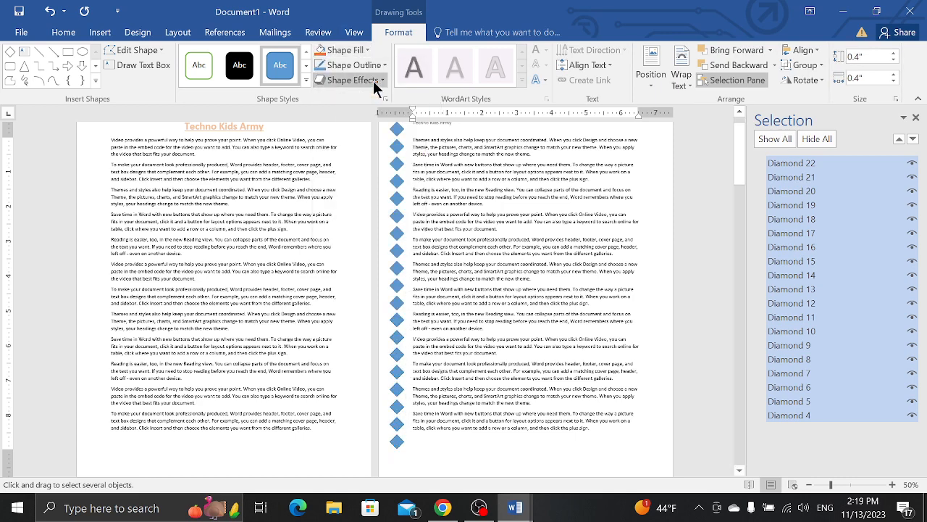
# Group the orange diamonds and place a copy of the group in page 2's right margin.
pyautogui.click(800, 67)
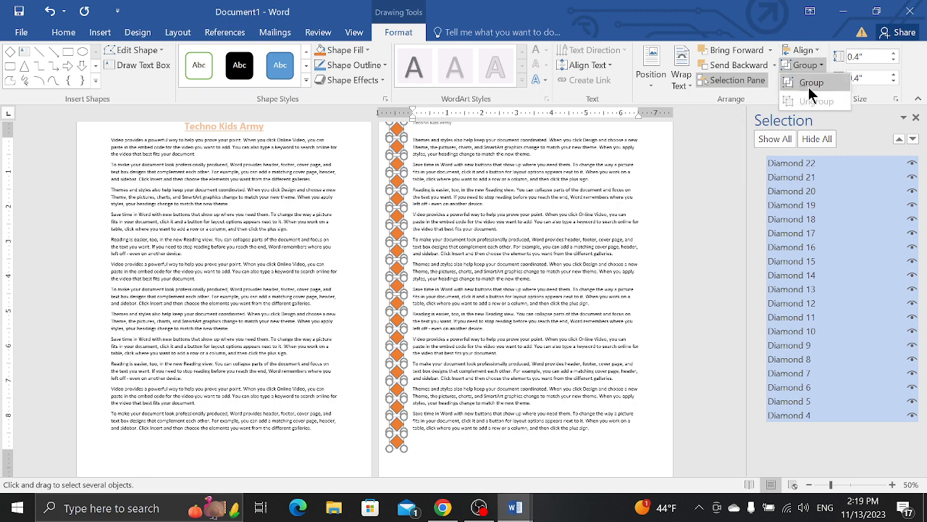
pyautogui.click(809, 87)
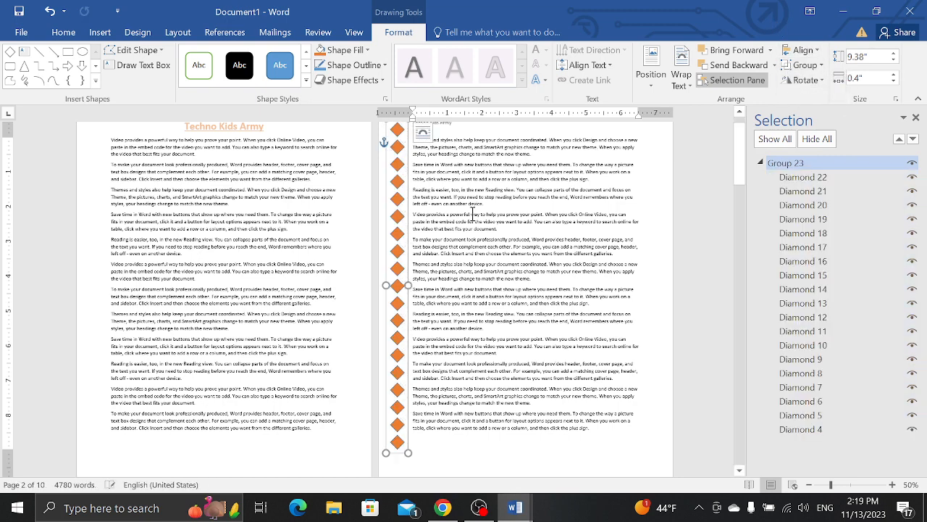
pyautogui.hotkey('ctrl', 'c')
pyautogui.hotkey('ctrl', 'v')
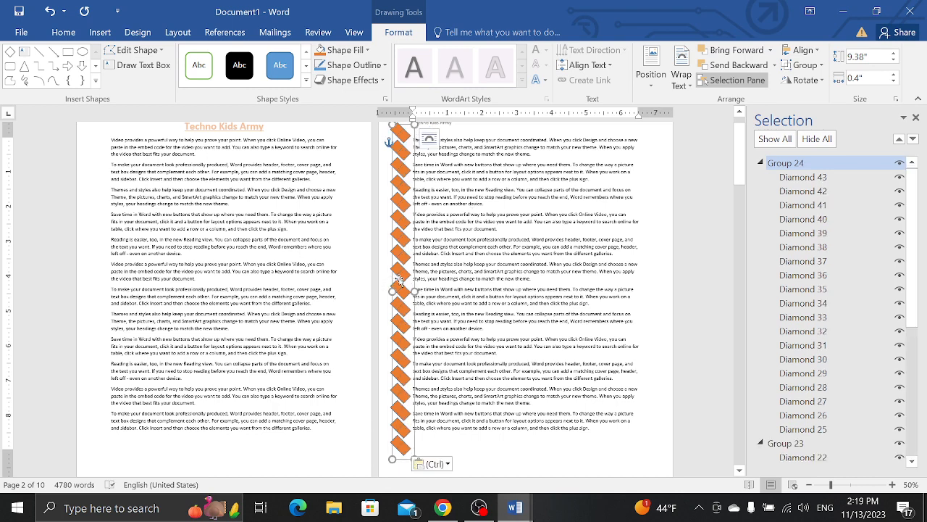
pyautogui.moveTo(399, 283); pyautogui.dragTo(660, 283)
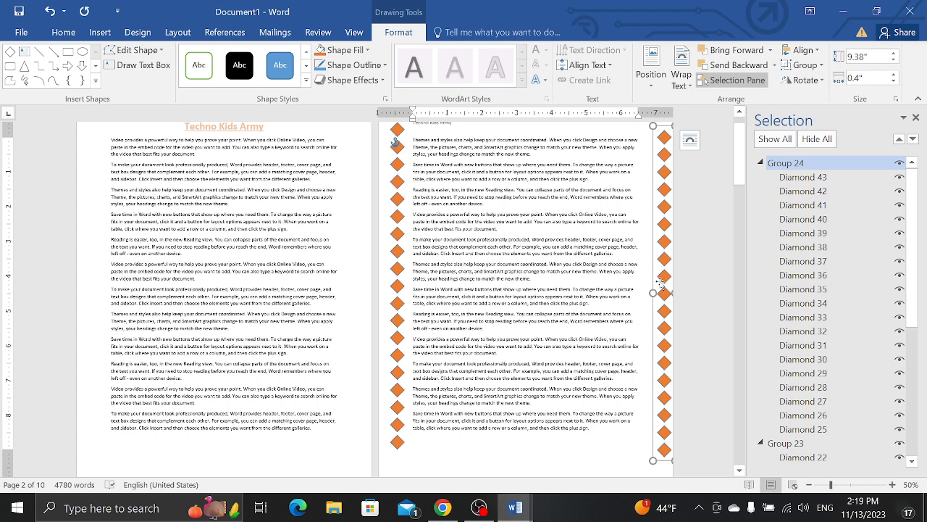
# Shift the copied diamond strip in page 2's right margin slightly lower than the left strip.
pyautogui.click(398, 211)
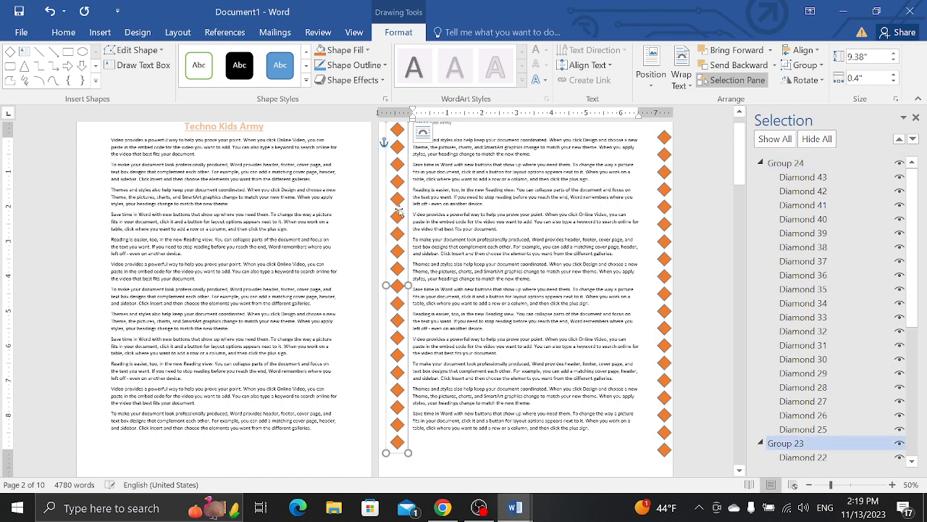
pyautogui.click(665, 194)
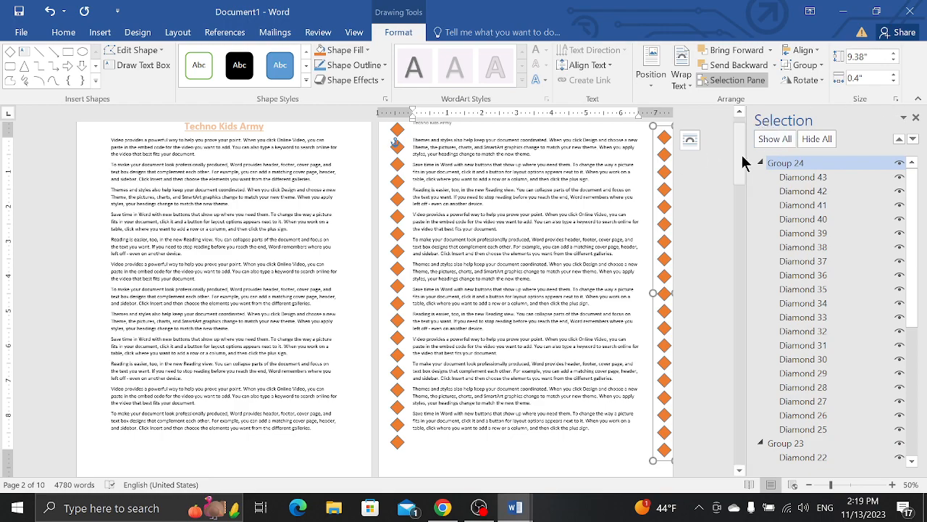
pyautogui.moveTo(743, 162); pyautogui.dragTo(750, 158)
pyautogui.moveTo(667, 217); pyautogui.dragTo(664, 231)
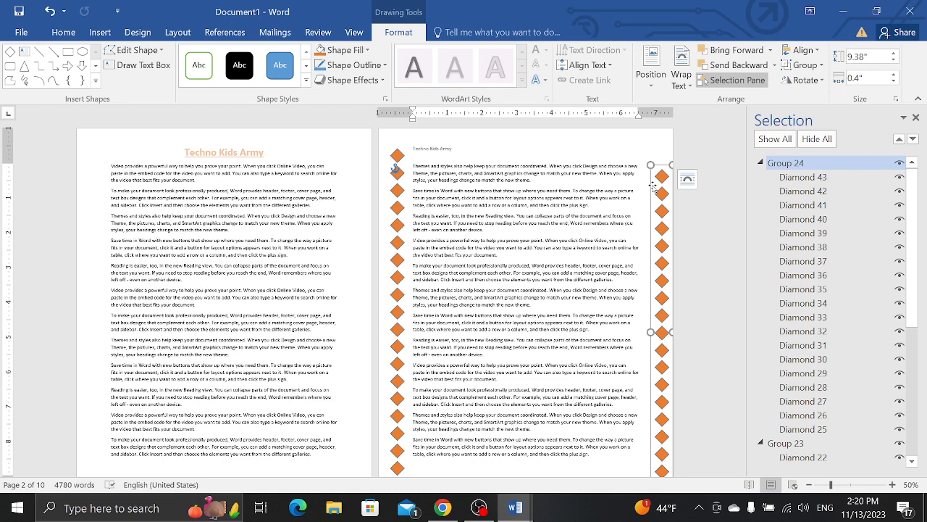
# Switch to OBS and activate the Camera scene.
pyautogui.hotkey('alt', 'Tab')
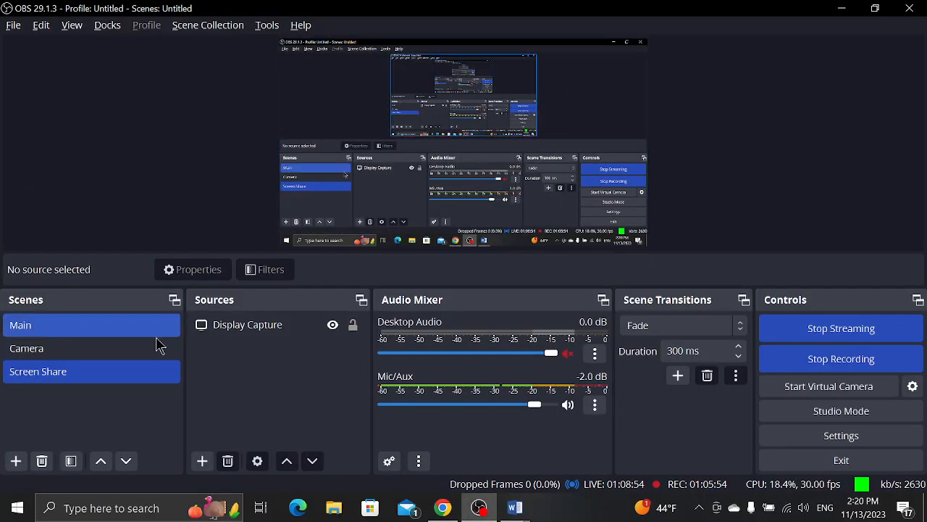
pyautogui.click(160, 345)
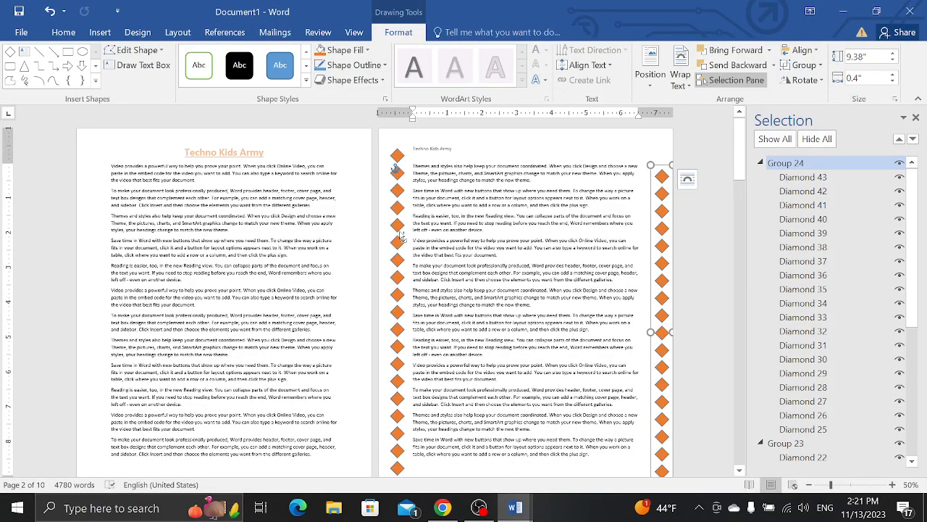
# Select the left and right diamond strips on page 2 together and align their tops.
pyautogui.keyDown('shift'); pyautogui.click(399, 232); pyautogui.keyUp('shift')
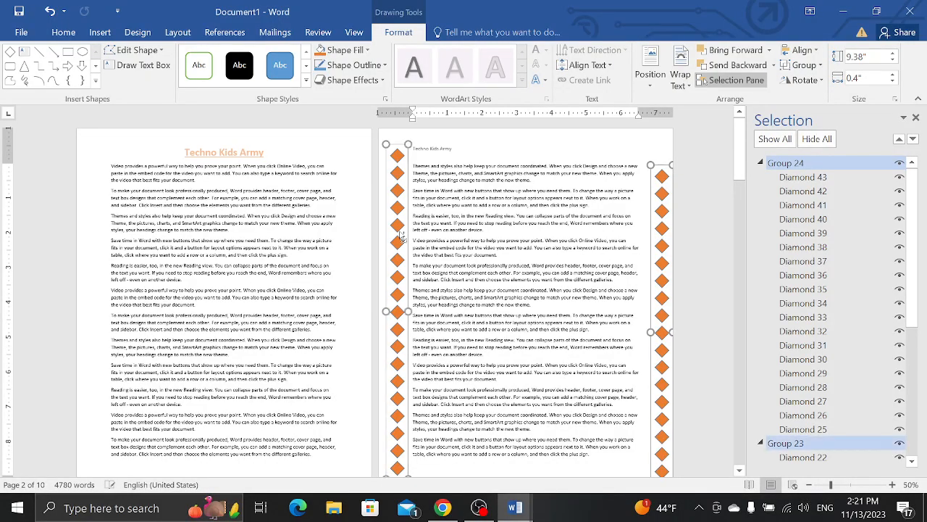
pyautogui.click(807, 65)
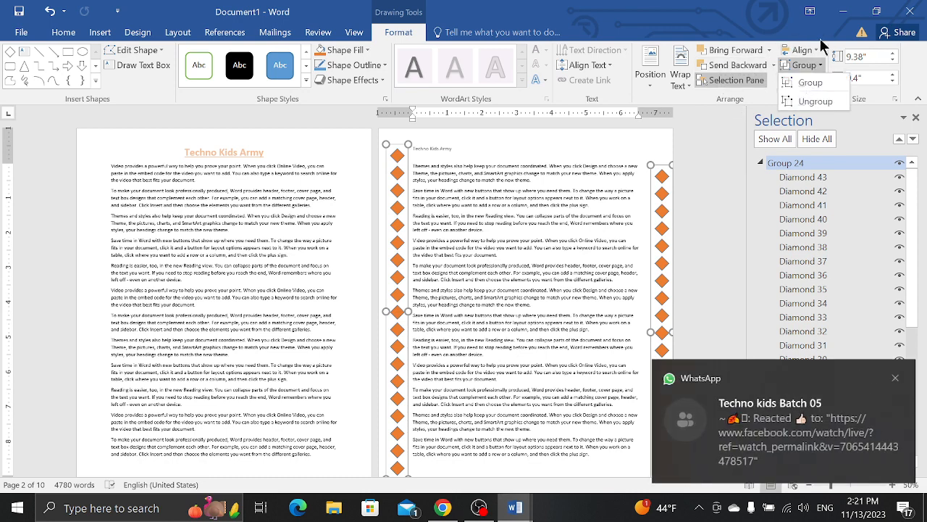
pyautogui.click(813, 53)
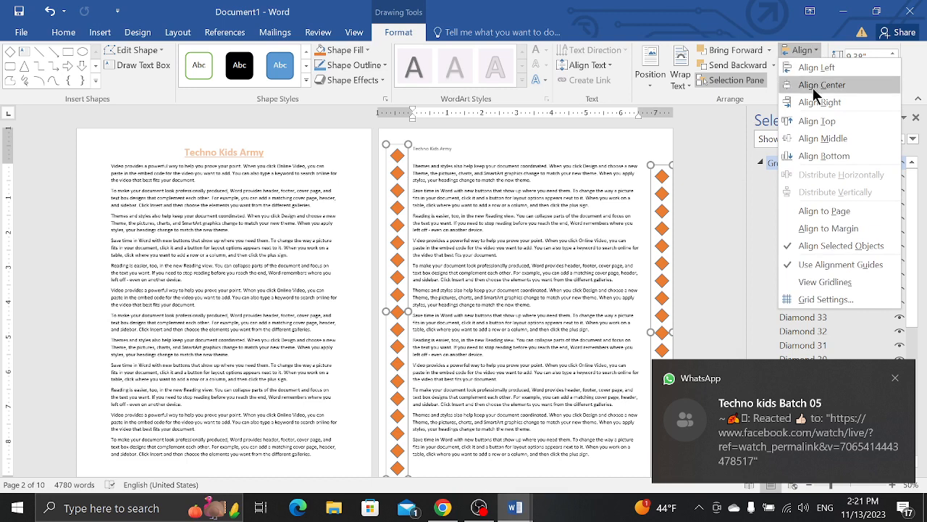
pyautogui.click(821, 122)
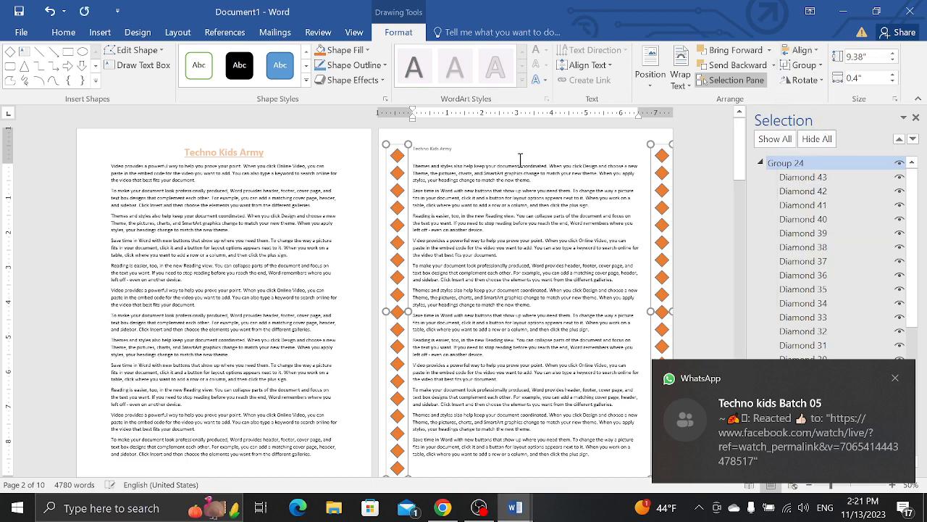
# Group the two diamond strips into one object, deselect it and close the list of the page's objects.
pyautogui.click(817, 64)
pyautogui.click(814, 83)
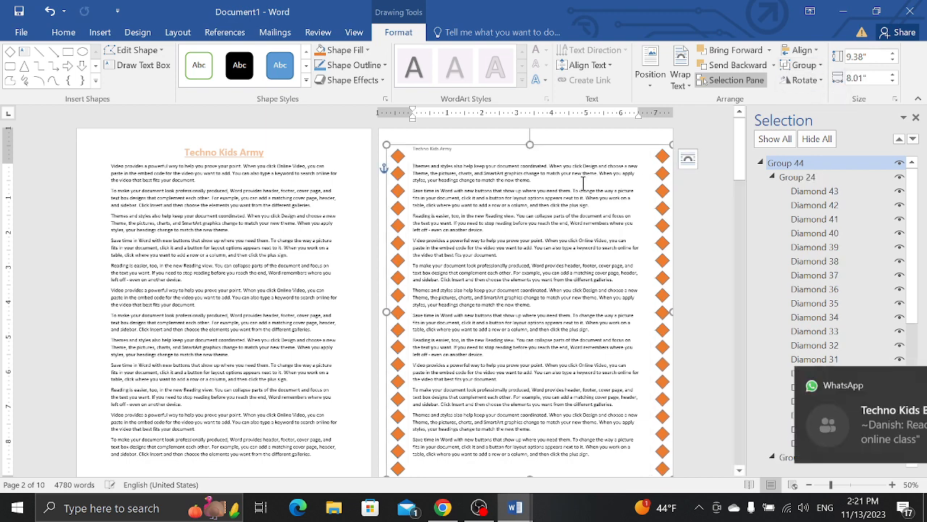
pyautogui.press('Escape')
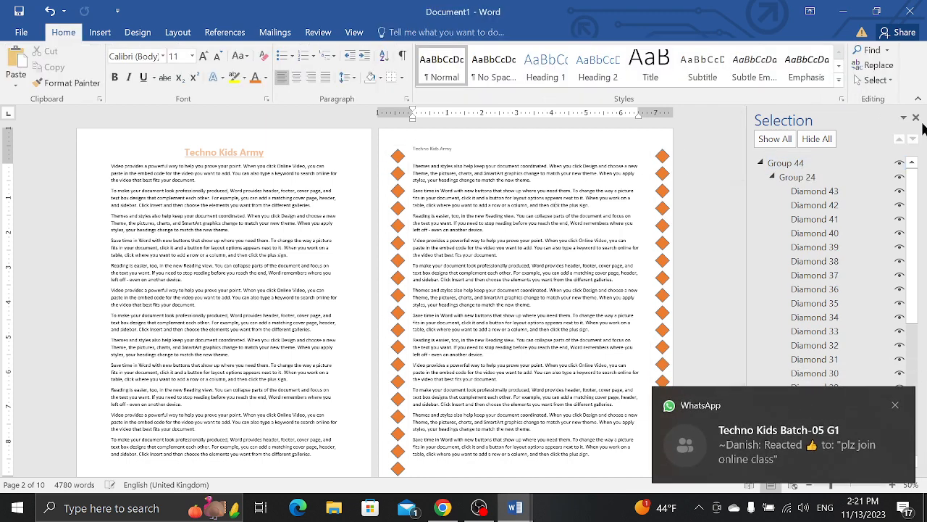
pyautogui.click(916, 117)
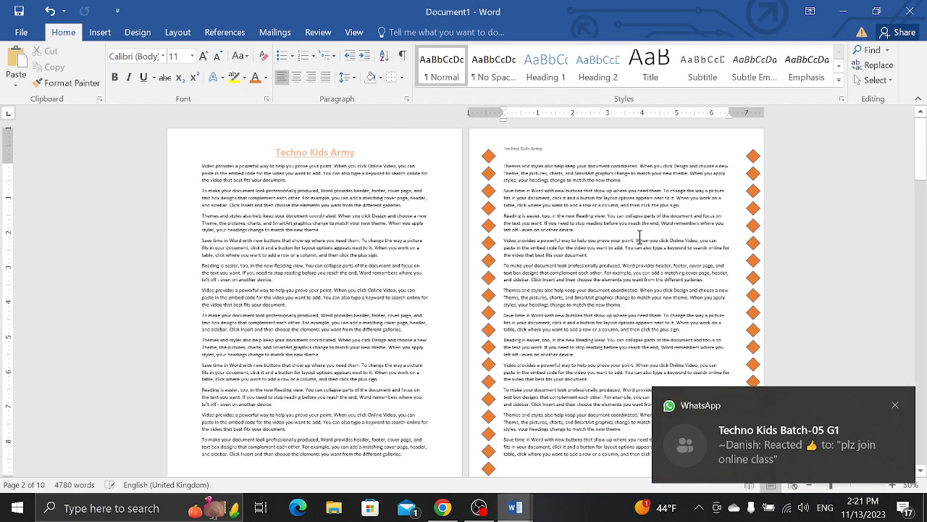
# Apply subscript to the word "click" before "the plus sign" in page 2's second paragraph, and zoom the document to 81%.
pyautogui.hotkey('ctrl', '=')
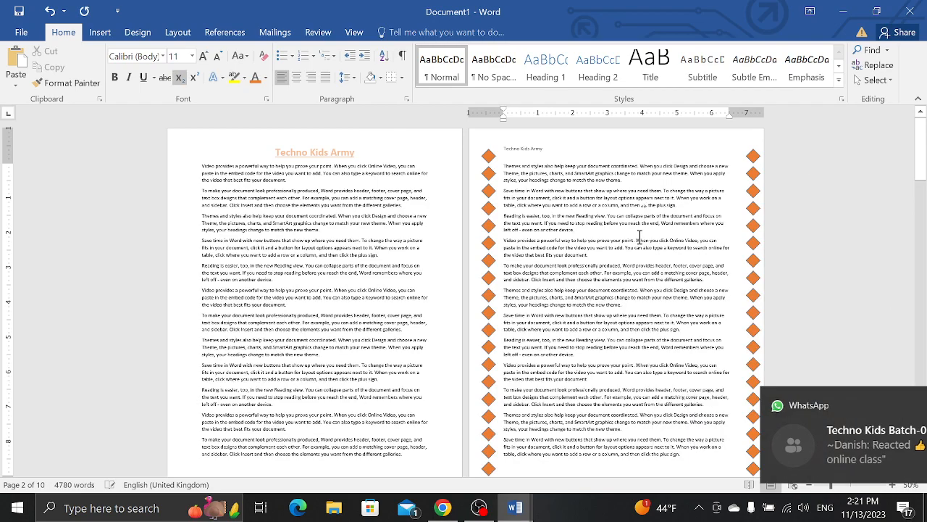
pyautogui.click(842, 484)
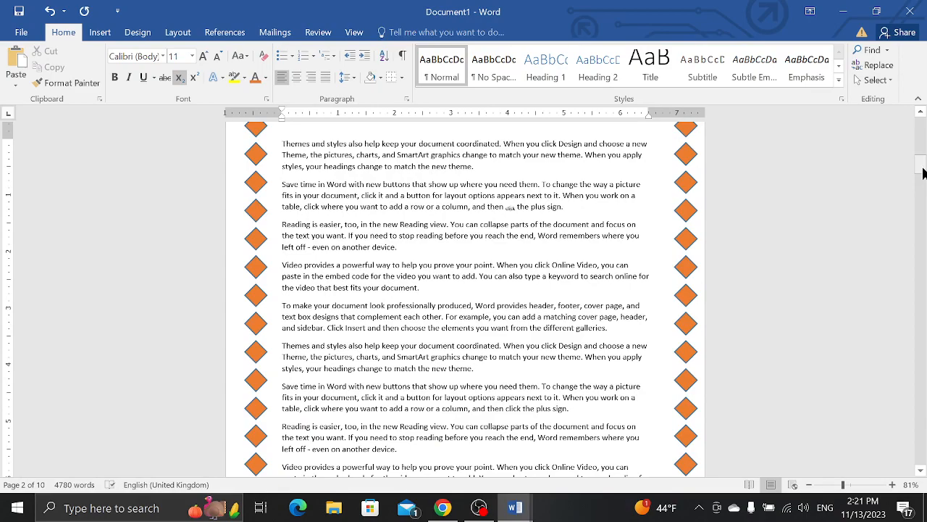
pyautogui.moveTo(919, 166)
pyautogui.mouseDown()
pyautogui.moveTo(919, 221)
pyautogui.moveTo(922, 171)
pyautogui.mouseUp()
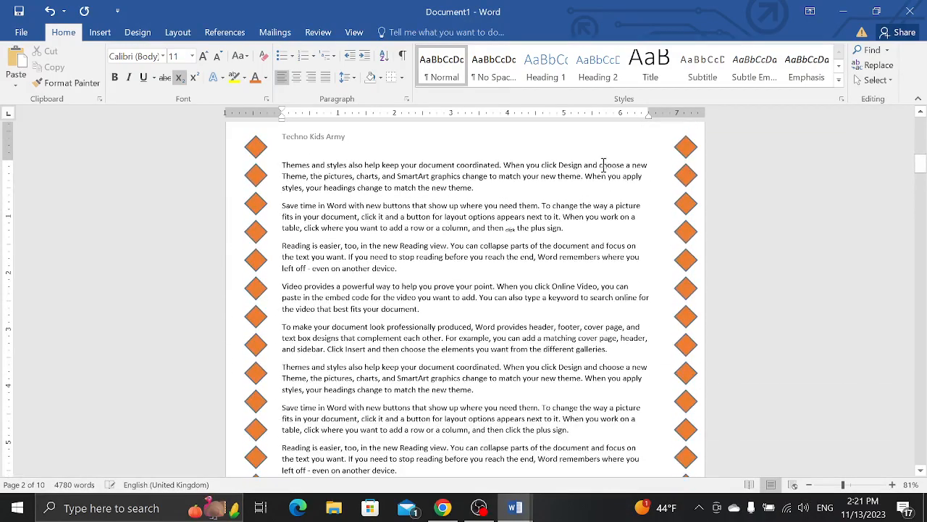
# Copy the grouped diamond strips on page 2, paste them into the even page header and place the copy over the originals.
pyautogui.click(259, 211)
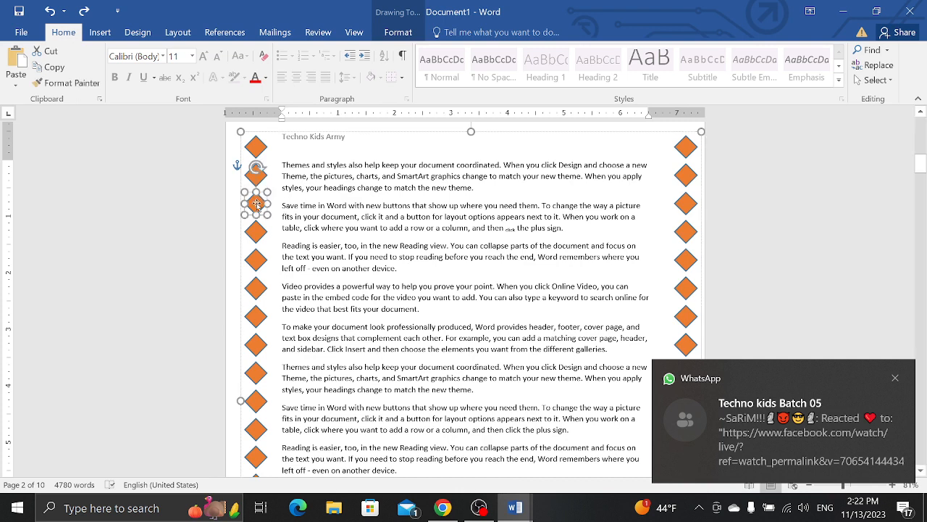
pyautogui.click(332, 176)
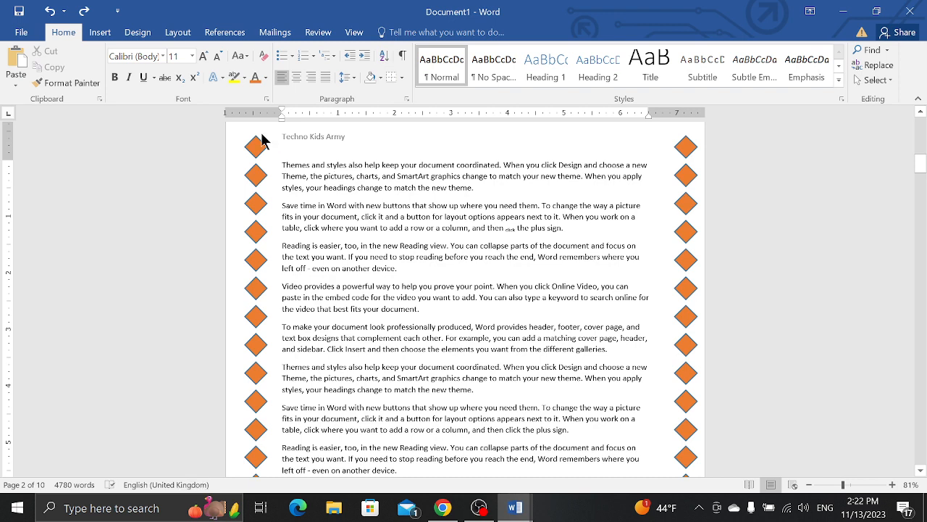
pyautogui.click(258, 139)
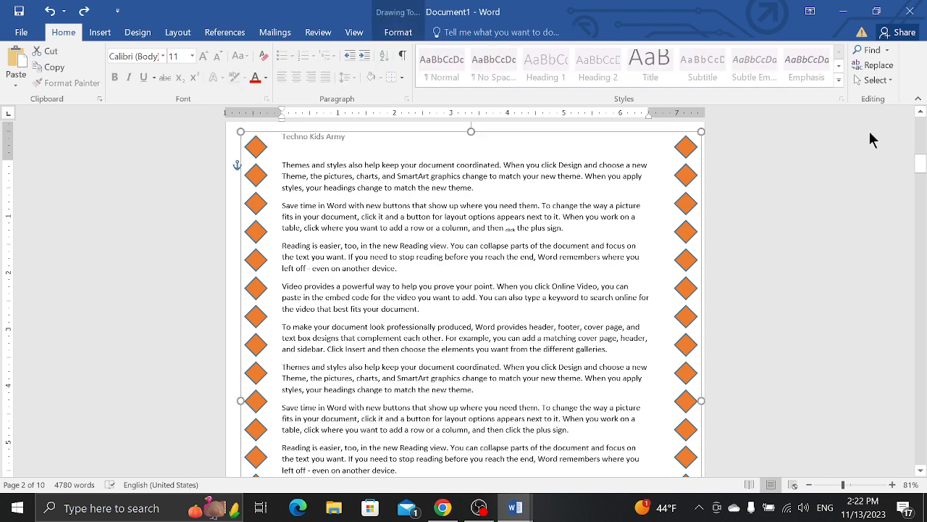
pyautogui.scroll(2, 919, 123)
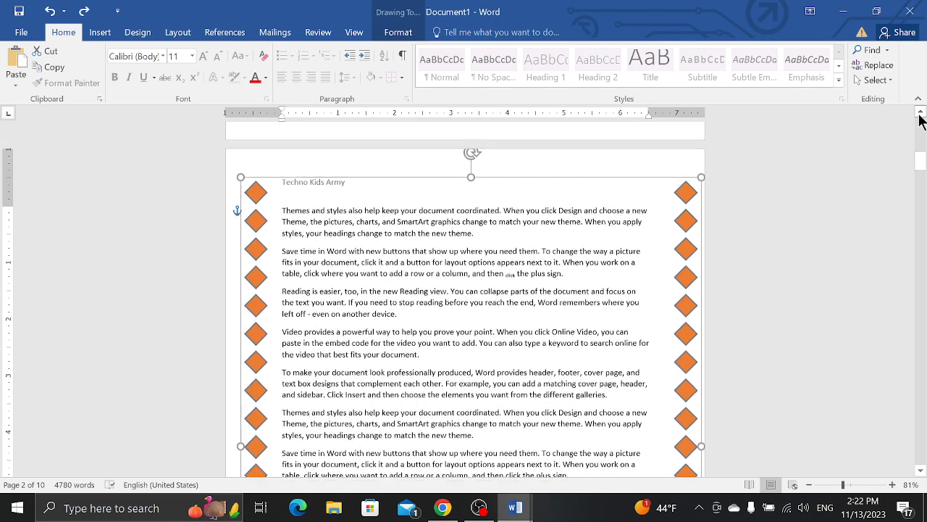
pyautogui.doubleClick(587, 193)
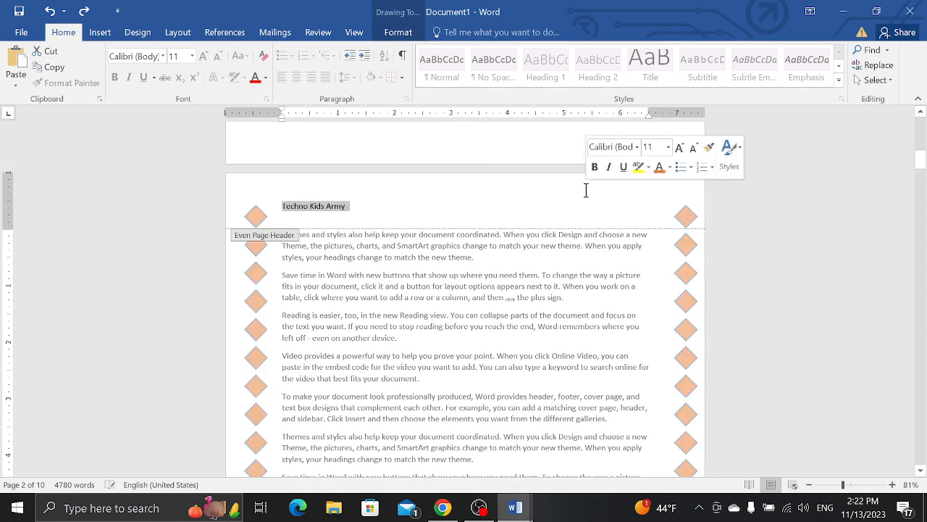
pyautogui.hotkey('ctrl', 'v')
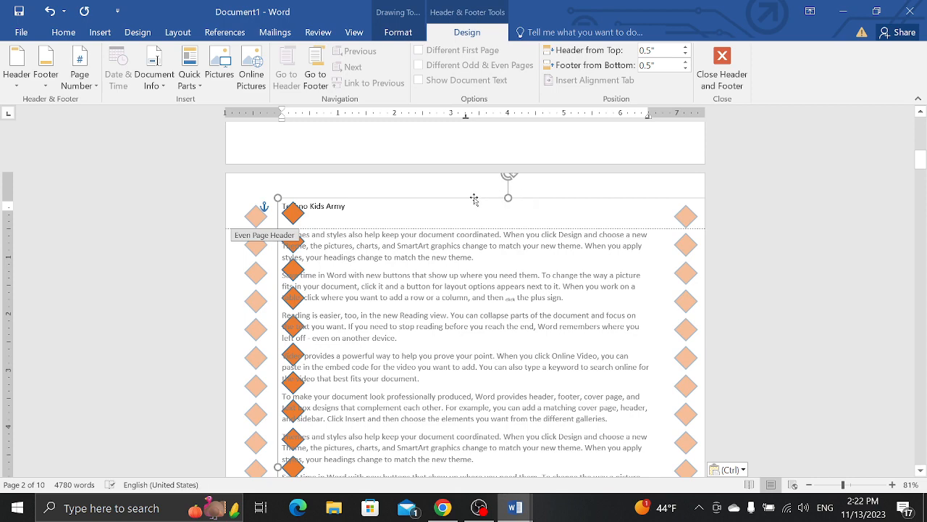
pyautogui.moveTo(474, 200); pyautogui.dragTo(430, 202)
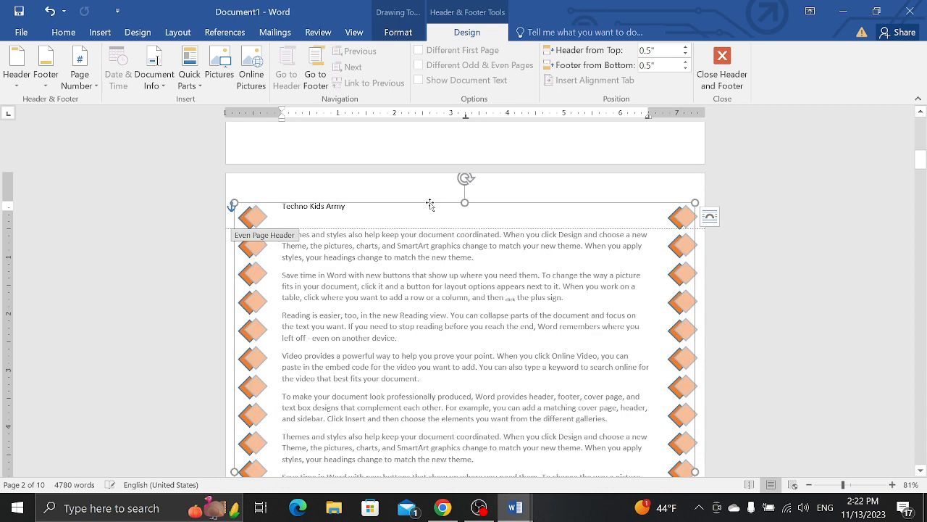
# Switch to OBS, activate the Camera scene, restore the Screen Share scene and return to Word.
pyautogui.hotkey('alt', 'Tab')
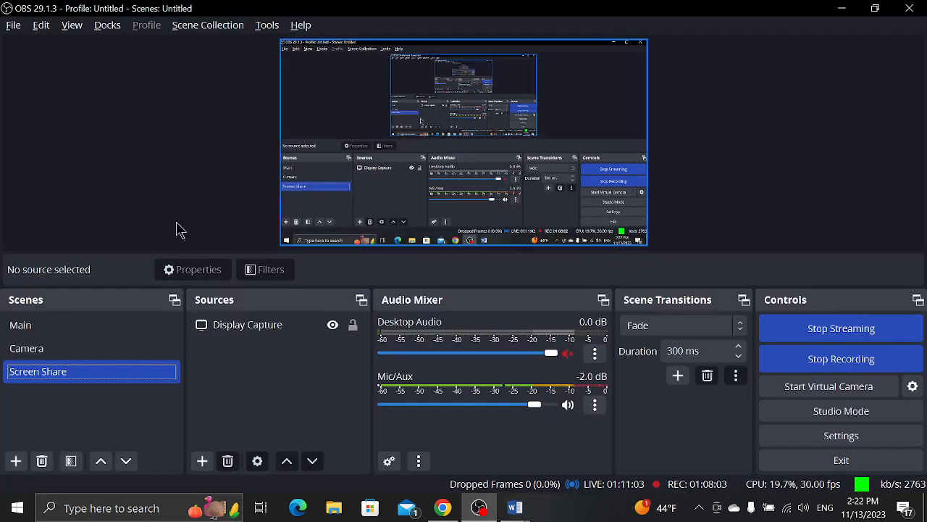
pyautogui.click(46, 349)
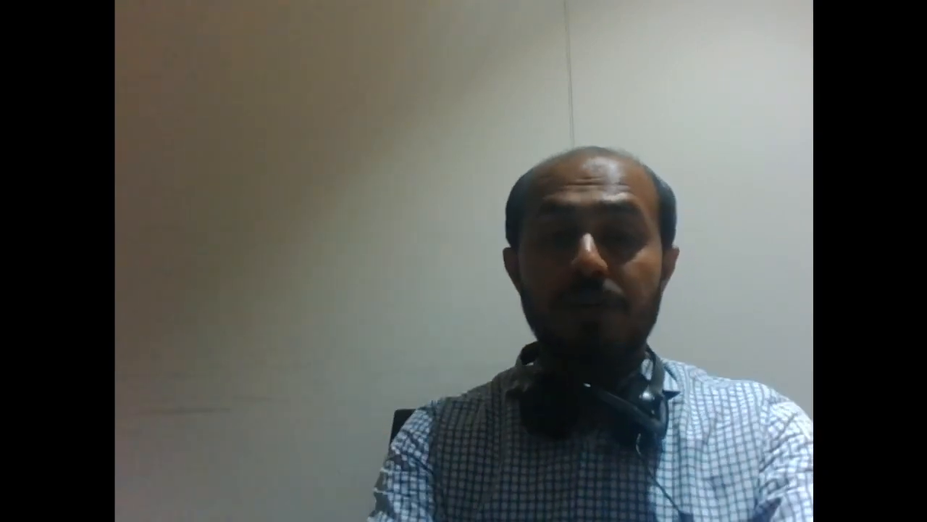
pyautogui.click(44, 371)
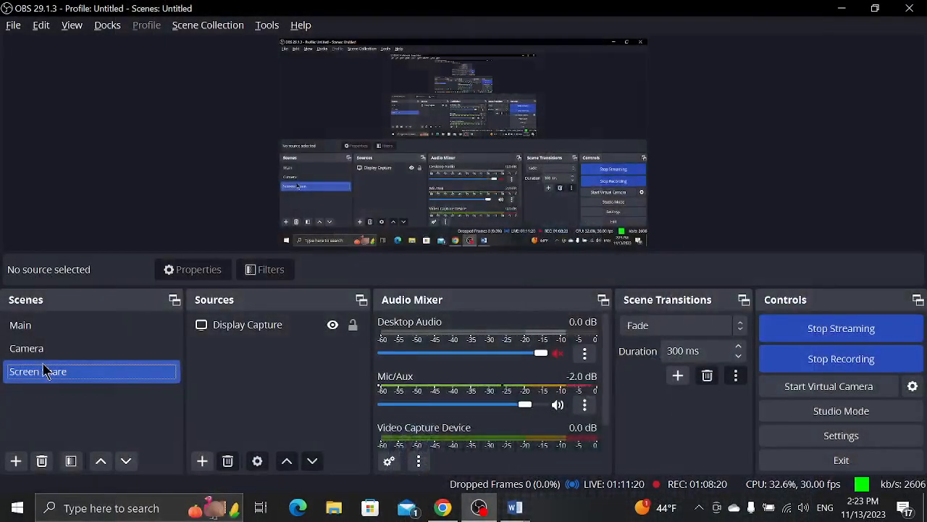
pyautogui.hotkey('alt', 'Tab')
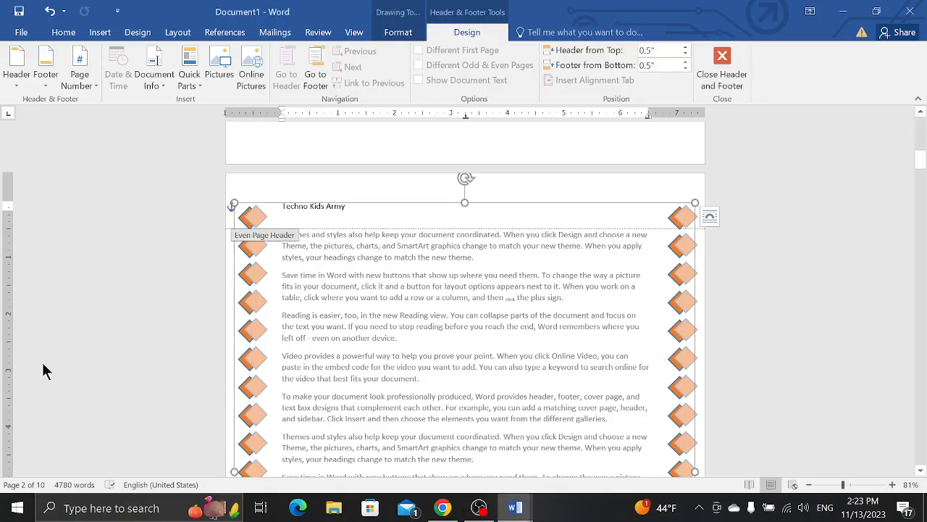
# Set the alignment reference for the header's diamond group to Align to Page.
pyautogui.click(398, 32)
pyautogui.click(816, 55)
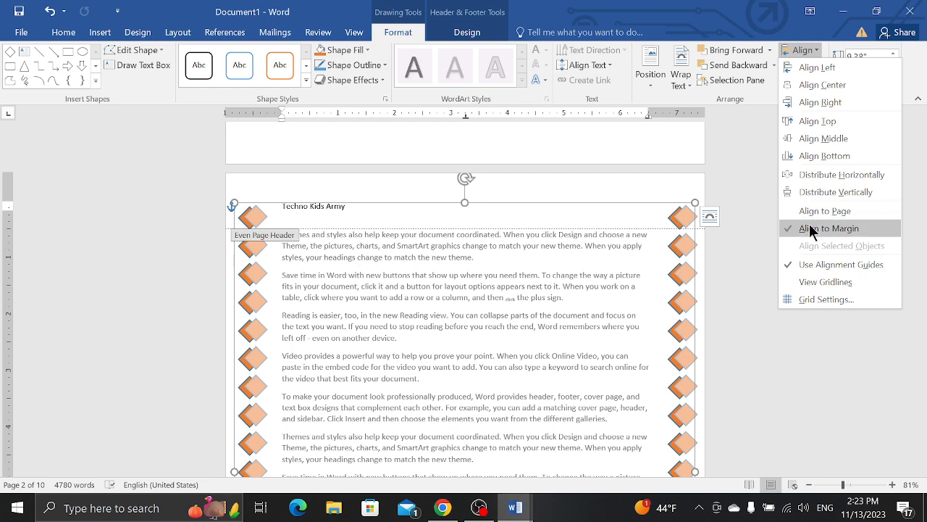
pyautogui.click(810, 229)
pyautogui.click(817, 52)
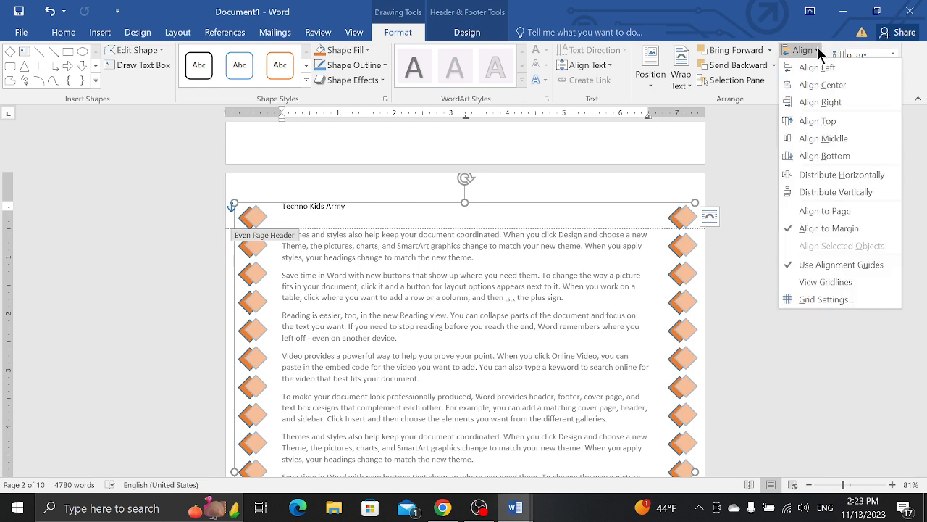
pyautogui.click(794, 209)
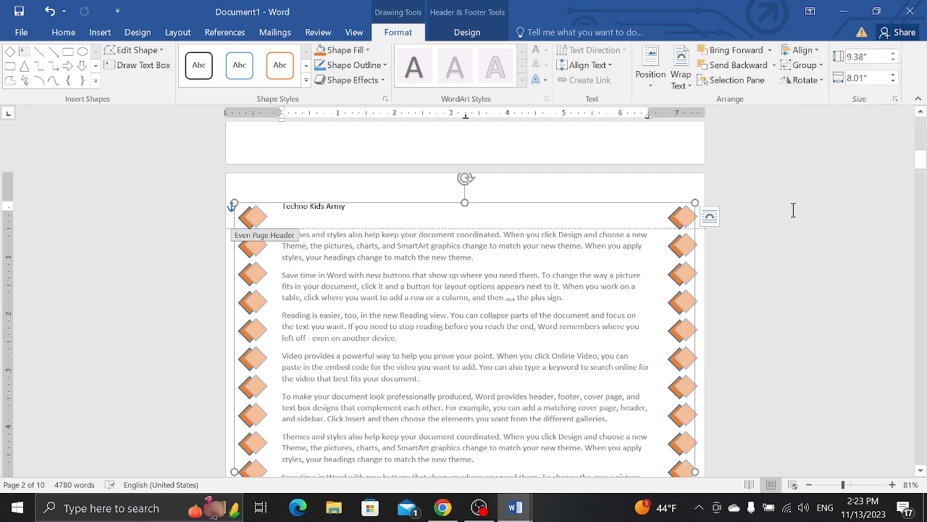
pyautogui.click(815, 53)
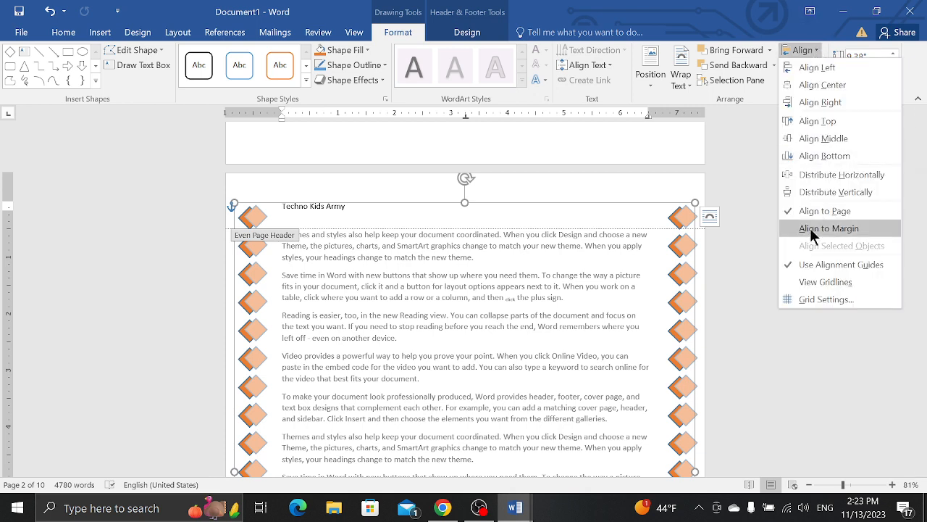
pyautogui.click(810, 11)
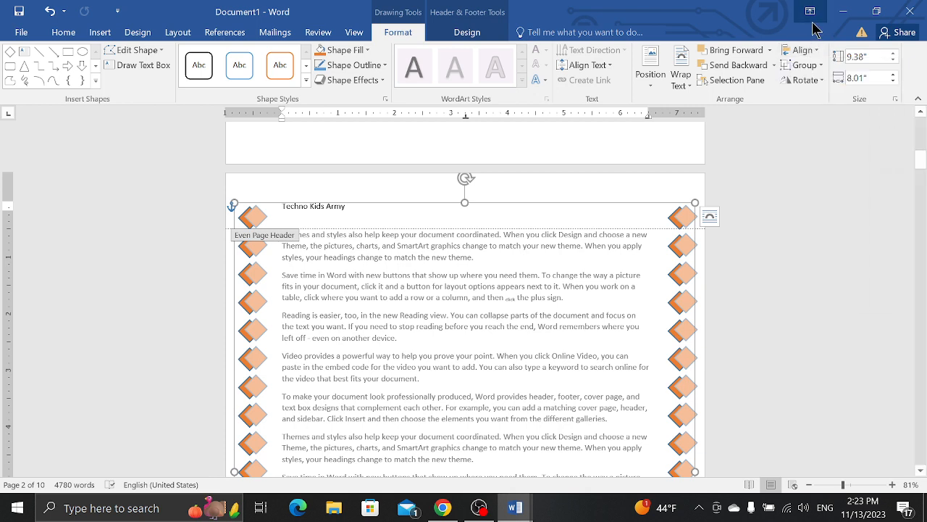
pyautogui.click(742, 25)
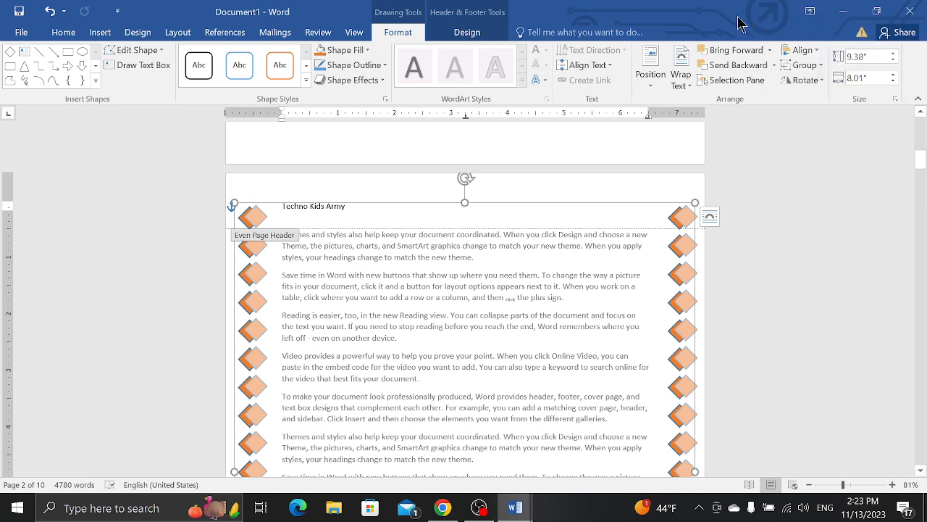
# Center the header's diamond group horizontally on the page, repeat this after shifting it far to the right, and align it to the middle.
pyautogui.click(804, 51)
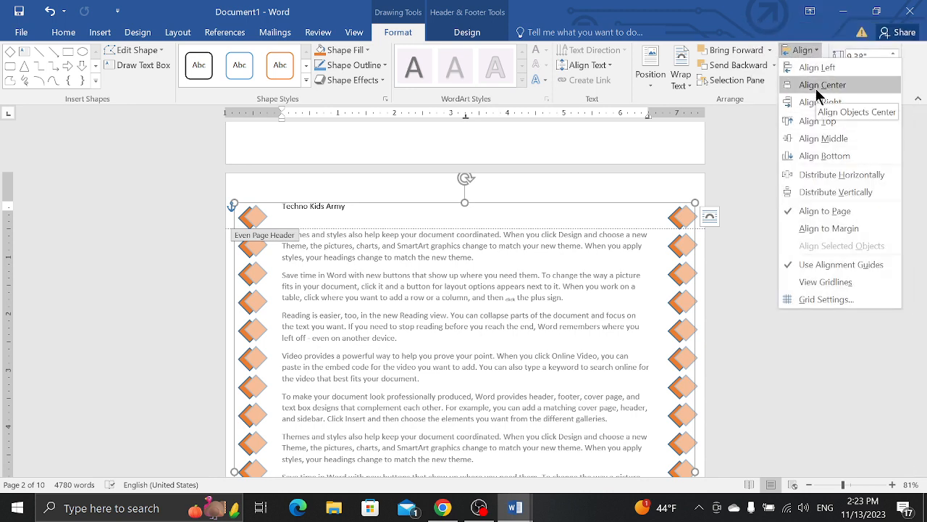
pyautogui.click(816, 87)
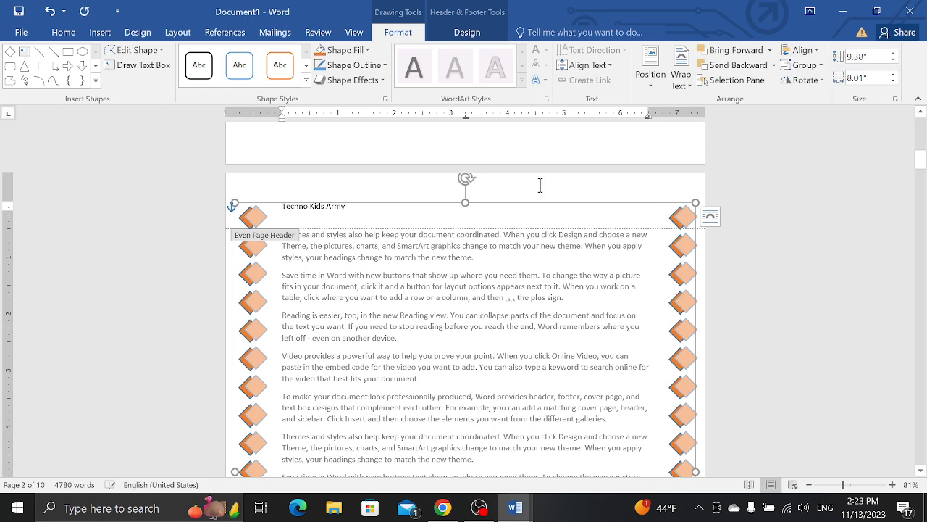
pyautogui.moveTo(544, 204); pyautogui.dragTo(700, 200)
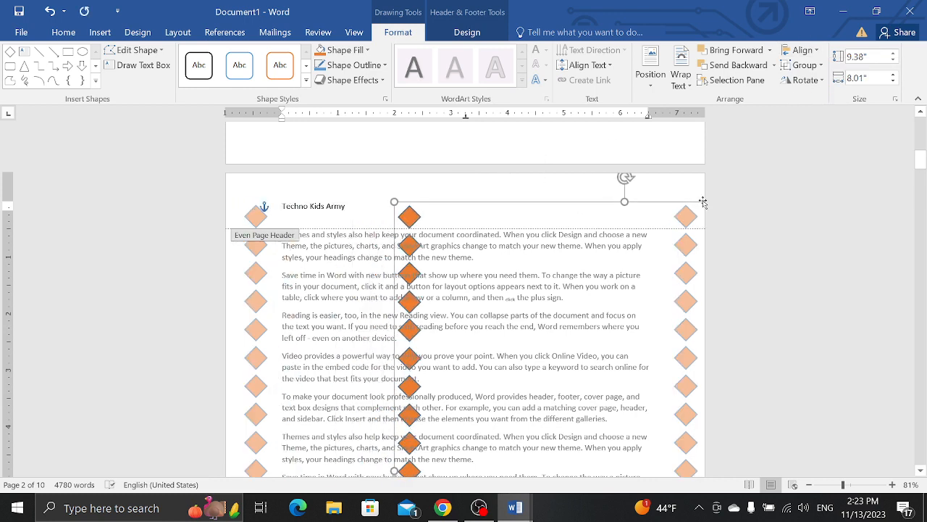
pyautogui.click(802, 50)
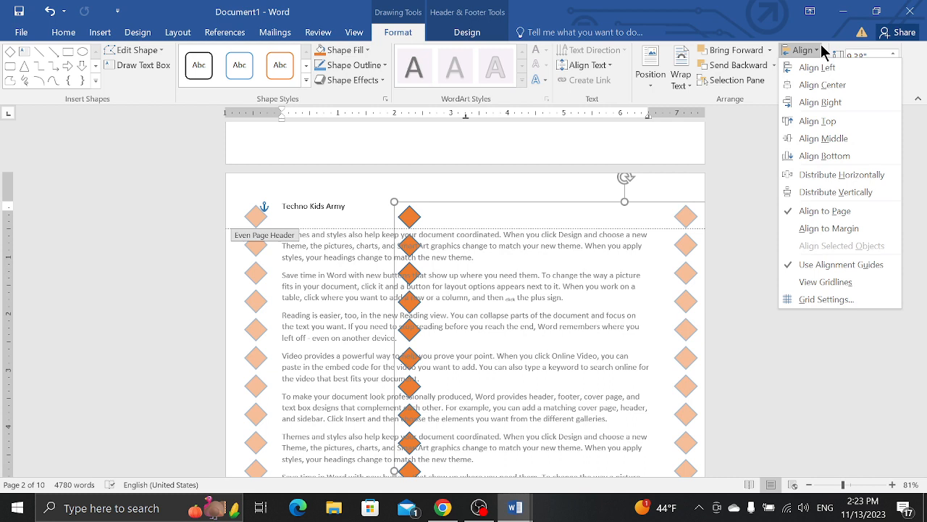
pyautogui.click(796, 85)
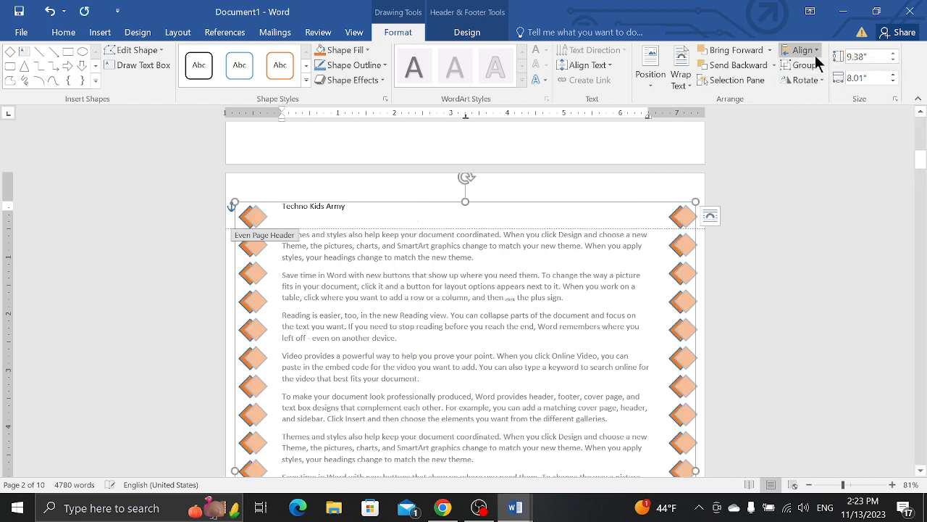
pyautogui.click(802, 51)
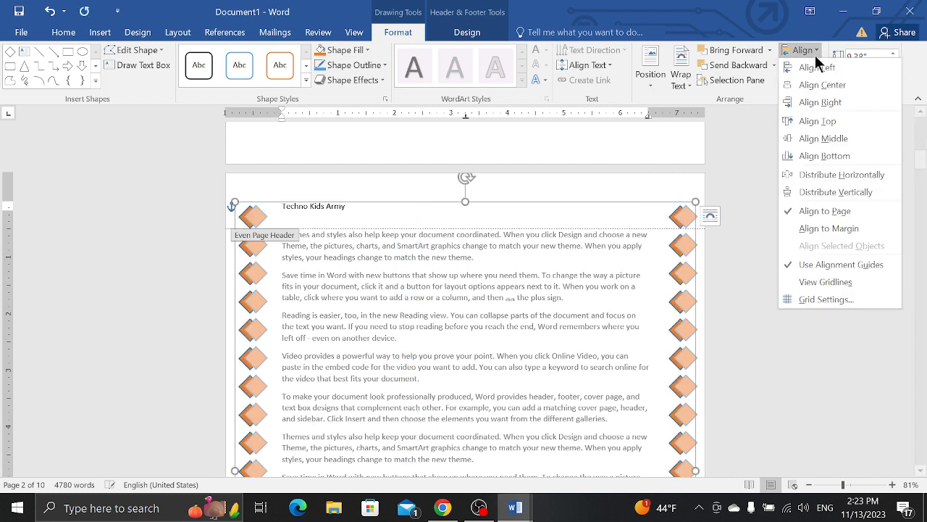
pyautogui.click(817, 140)
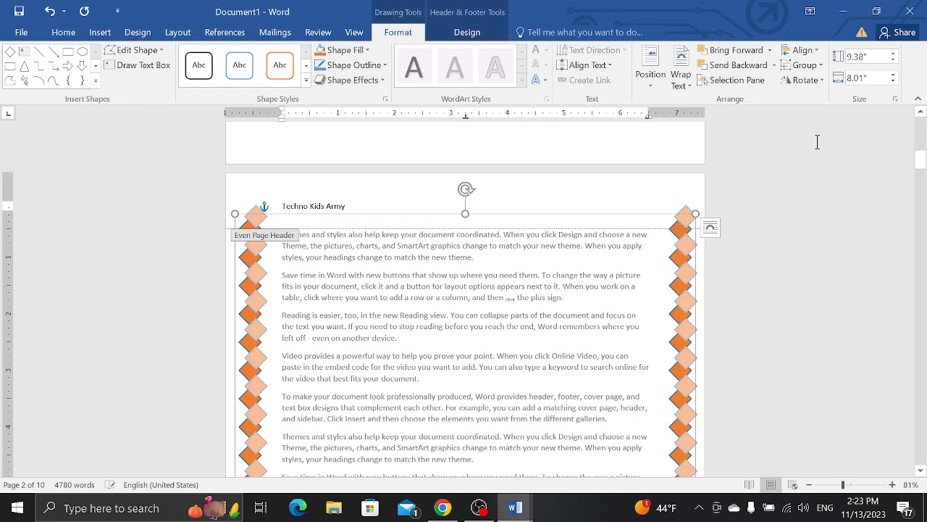
# Close the header and delete the original diamond group from the body of page 2.
pyautogui.click(462, 30)
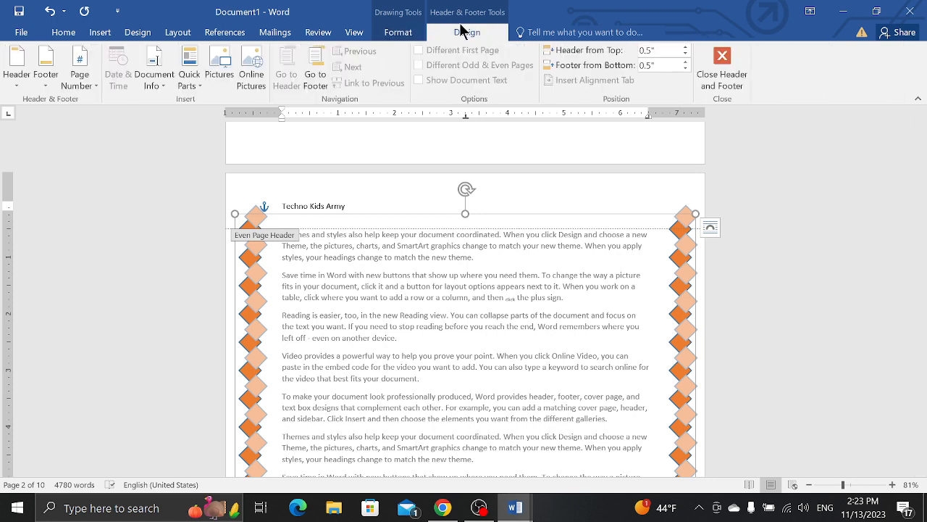
pyautogui.click(721, 62)
pyautogui.click(255, 215)
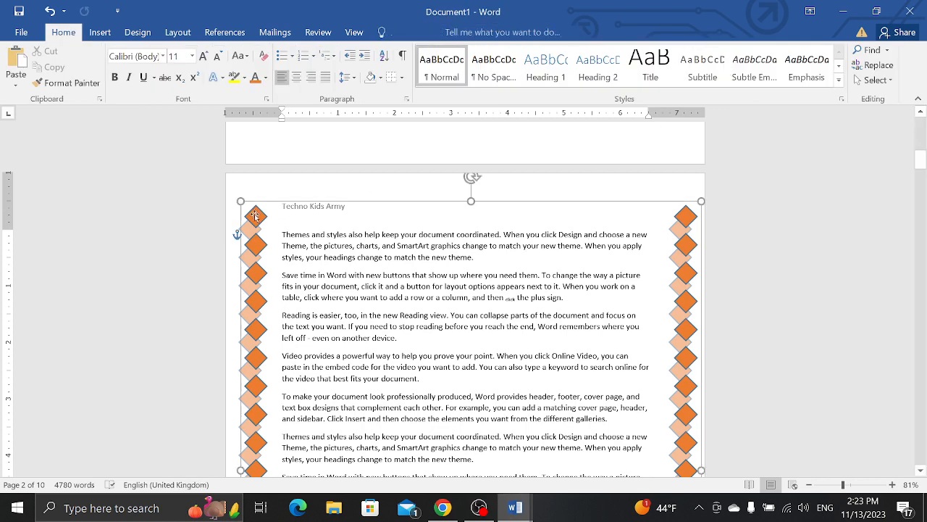
pyautogui.click(255, 223)
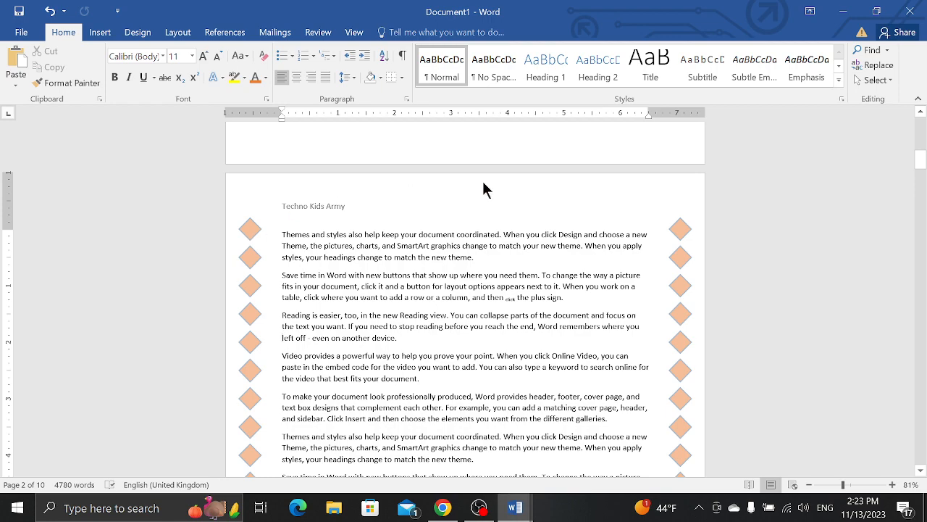
# Look through the document's pages to check where the header's diamond strips repeat.
pyautogui.moveTo(922, 161); pyautogui.dragTo(889, 371)
pyautogui.scroll(-15, 884, 387)
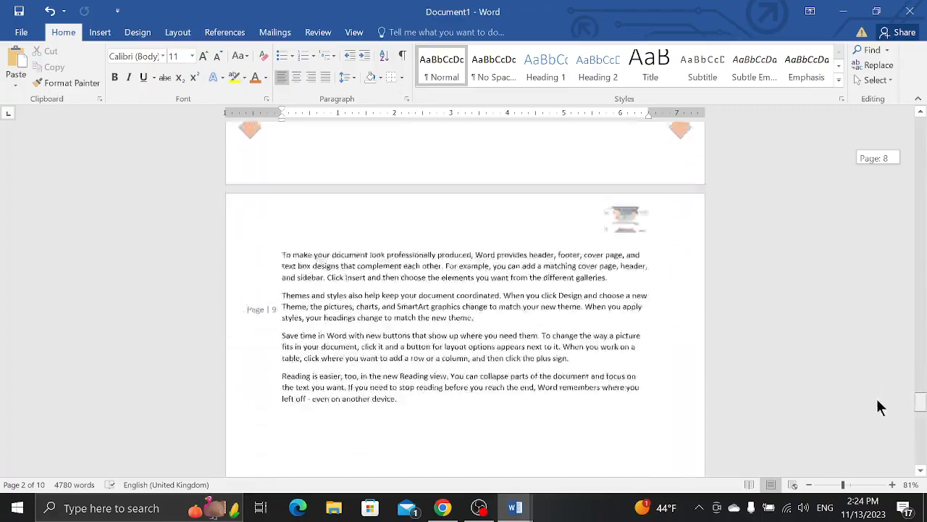
pyautogui.moveTo(885, 373); pyautogui.dragTo(876, 100)
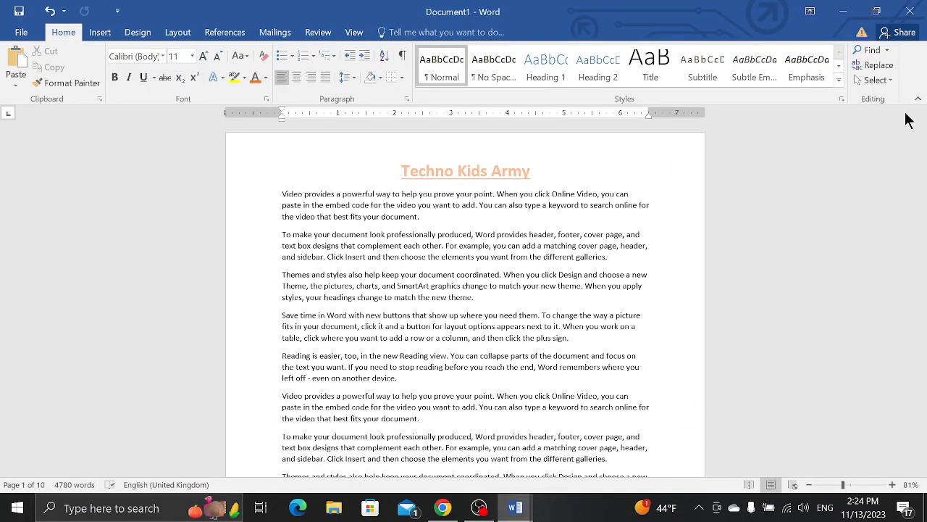
pyautogui.moveTo(919, 133); pyautogui.dragTo(903, 194)
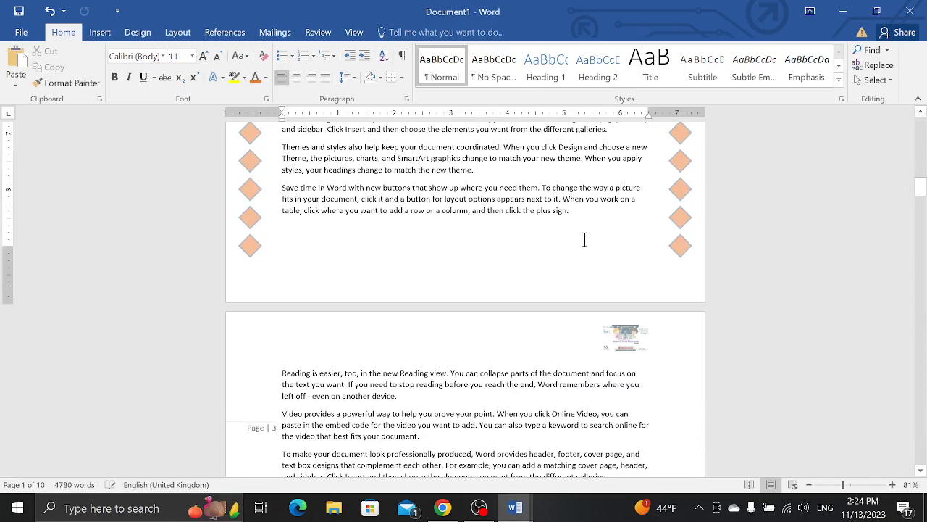
# Open the odd page header on page 3 to inspect the header options, and close it again.
pyautogui.click(511, 344)
pyautogui.doubleClick(511, 344)
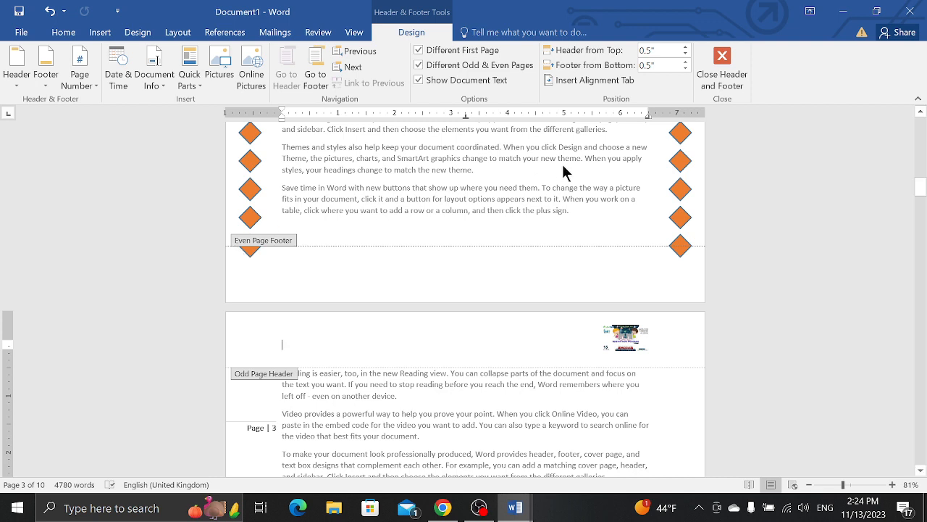
pyautogui.click(722, 79)
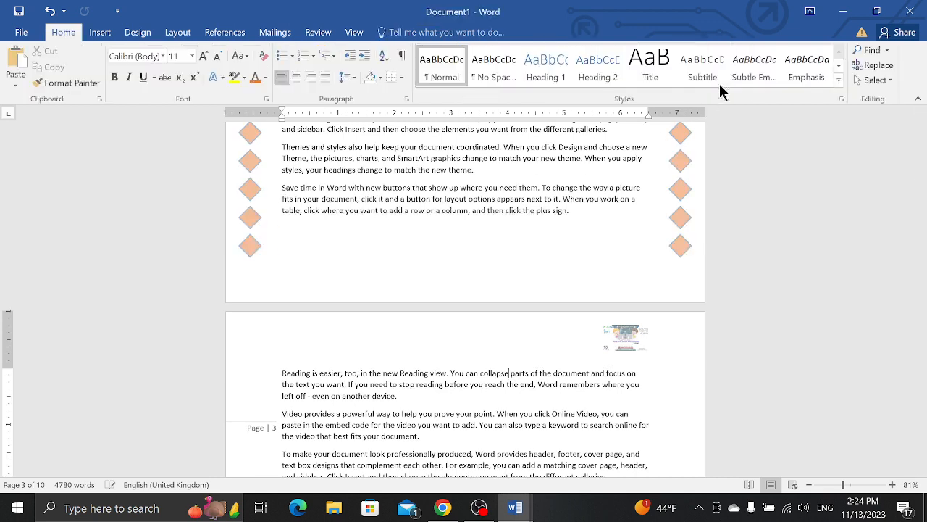
# Preview how the diamond strips on page 2 will print beside page 3, and return to the top of page 2.
pyautogui.moveTo(918, 199); pyautogui.dragTo(917, 176)
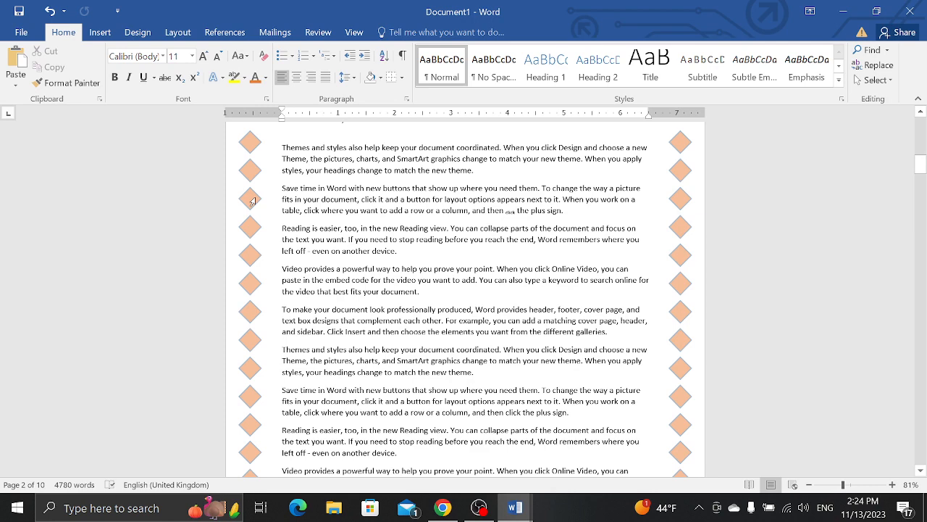
pyautogui.hotkey('ctrl', 'o')
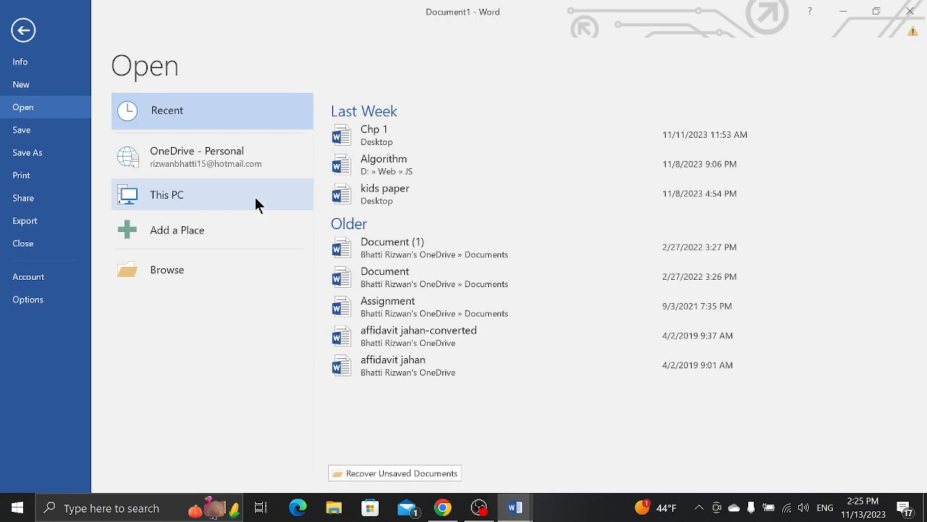
pyautogui.click(23, 33)
pyautogui.hotkey('ctrl', 'p')
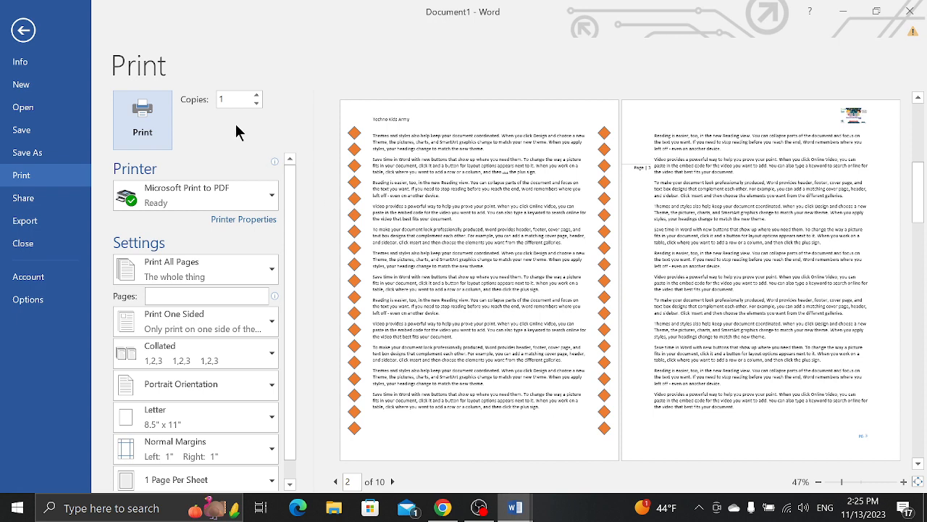
pyautogui.click(25, 32)
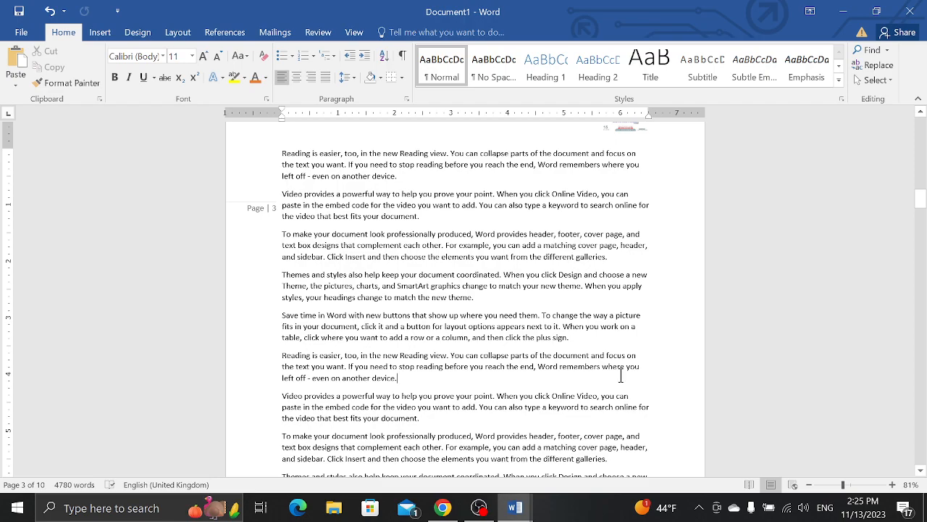
pyautogui.scroll(10, 621, 376)
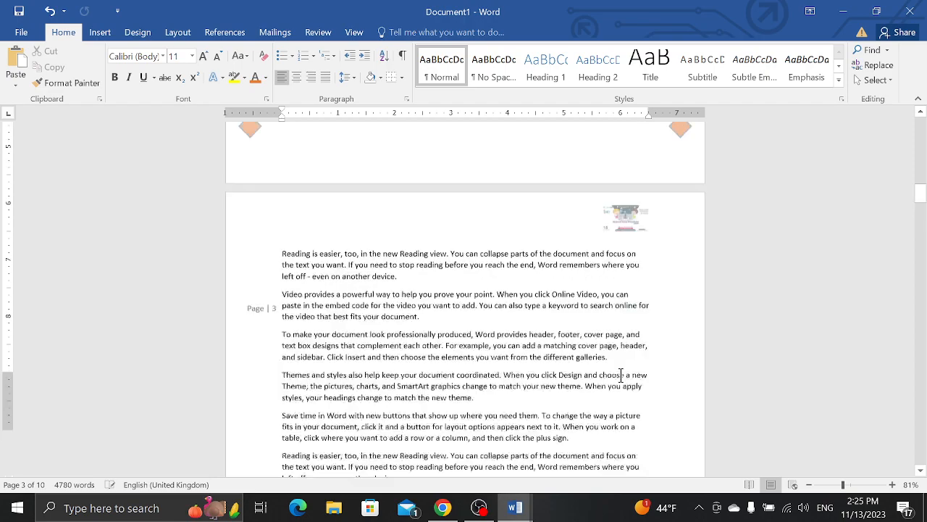
pyautogui.scroll(-1, 621, 374)
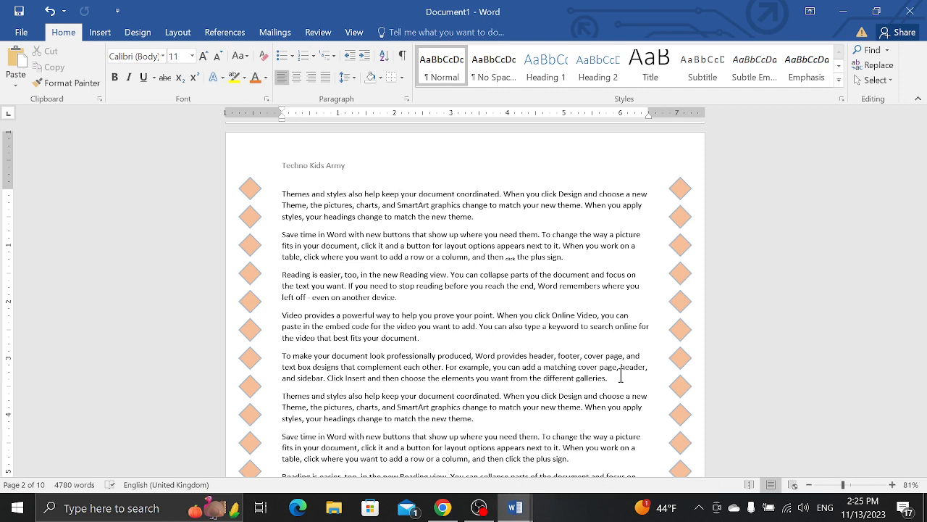
pyautogui.click(109, 32)
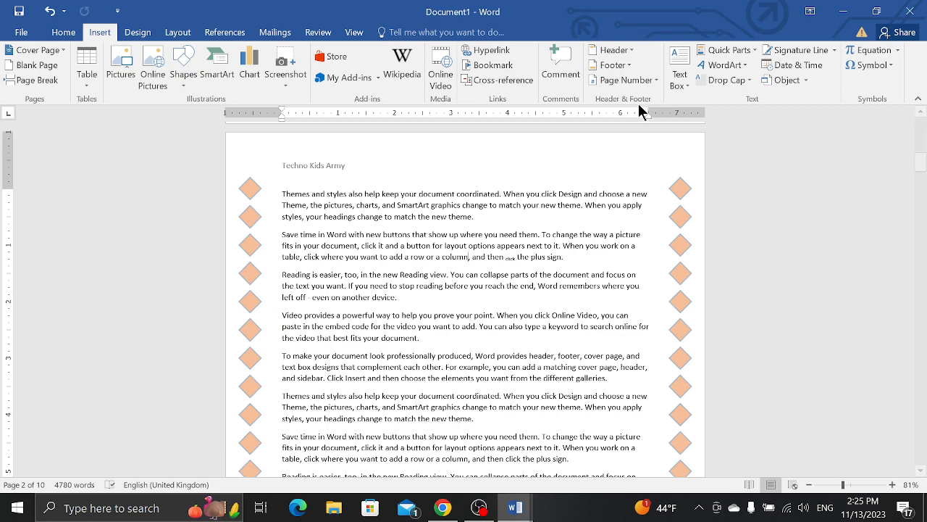
pyautogui.click(656, 79)
pyautogui.moveTo(612, 100)
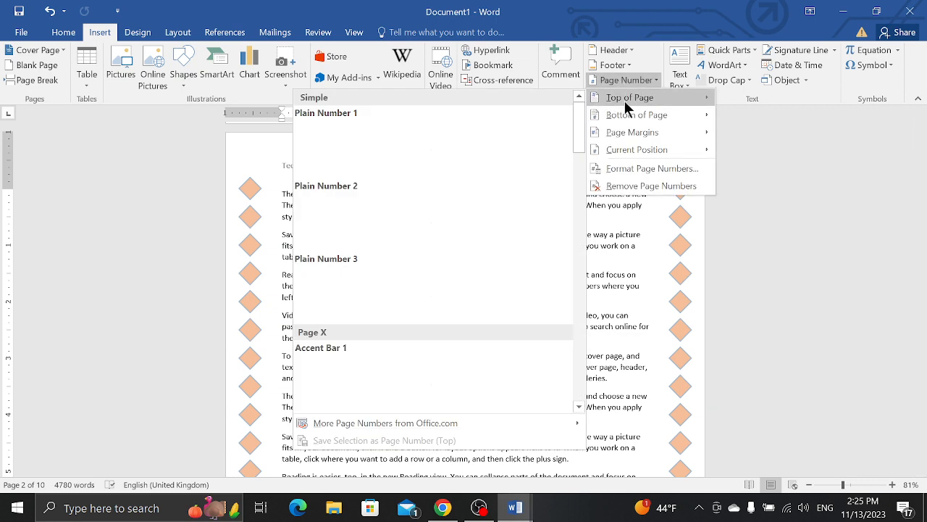
pyautogui.moveTo(631, 116)
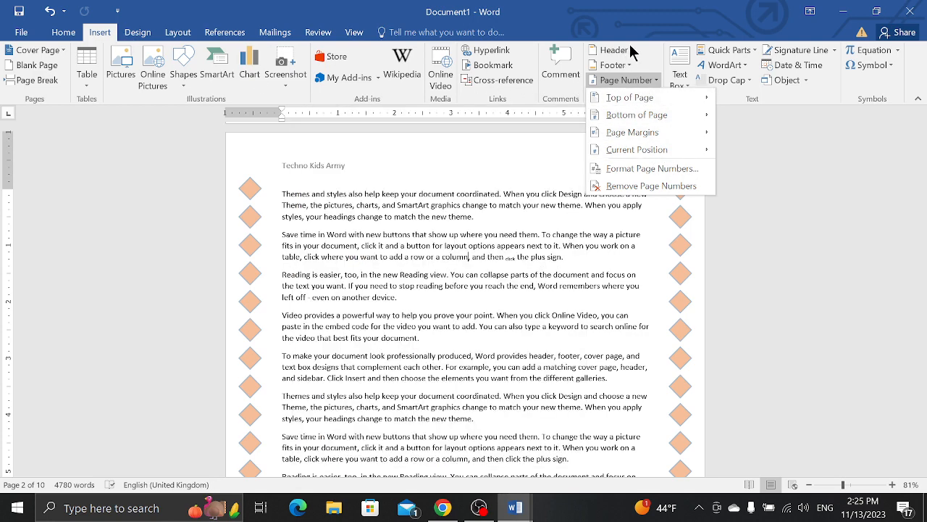
pyautogui.click(508, 194)
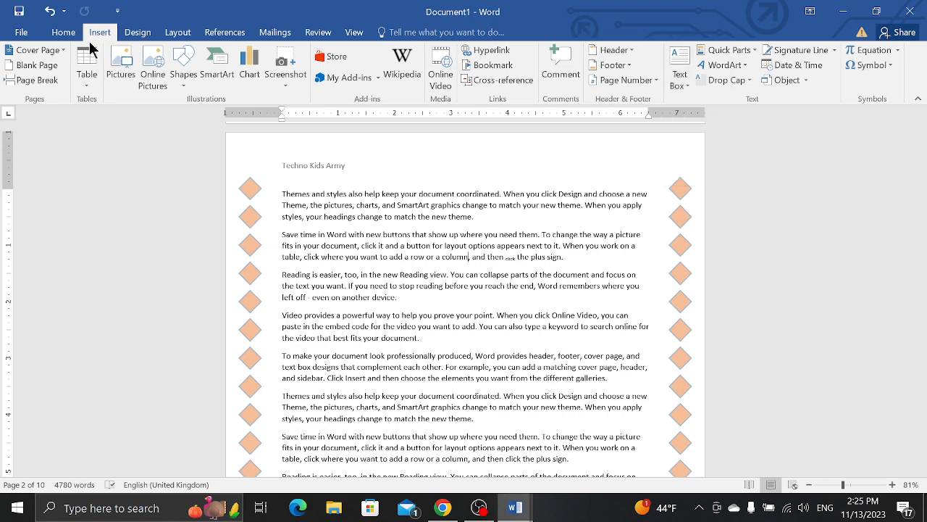
# Insert the built-in Banded Sidebar text box on page 2, and check that it selects as one object.
pyautogui.click(181, 79)
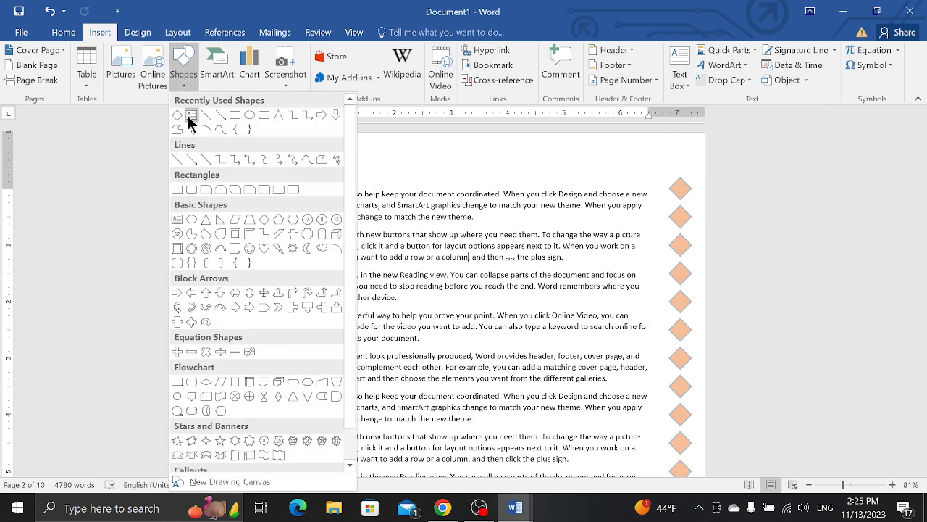
pyautogui.click(679, 86)
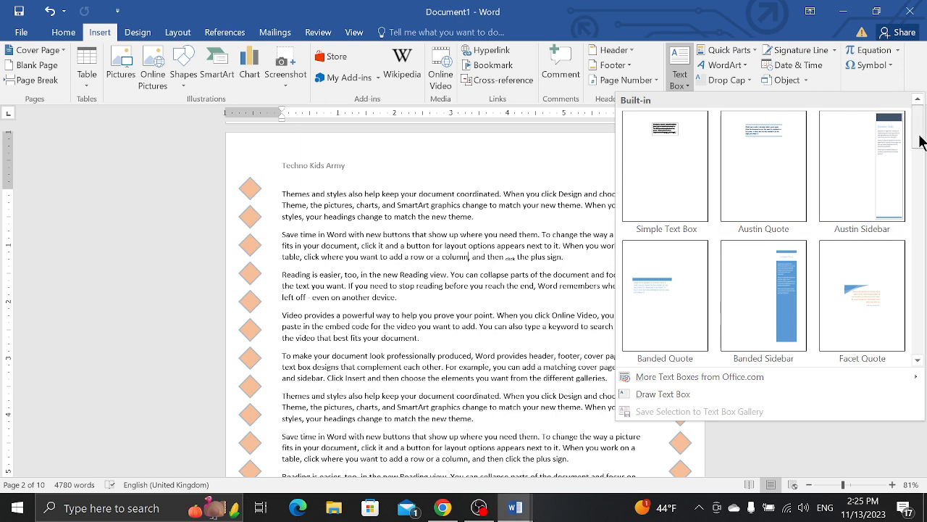
pyautogui.moveTo(920, 142)
pyautogui.mouseDown()
pyautogui.moveTo(918, 170)
pyautogui.moveTo(919, 143)
pyautogui.mouseUp()
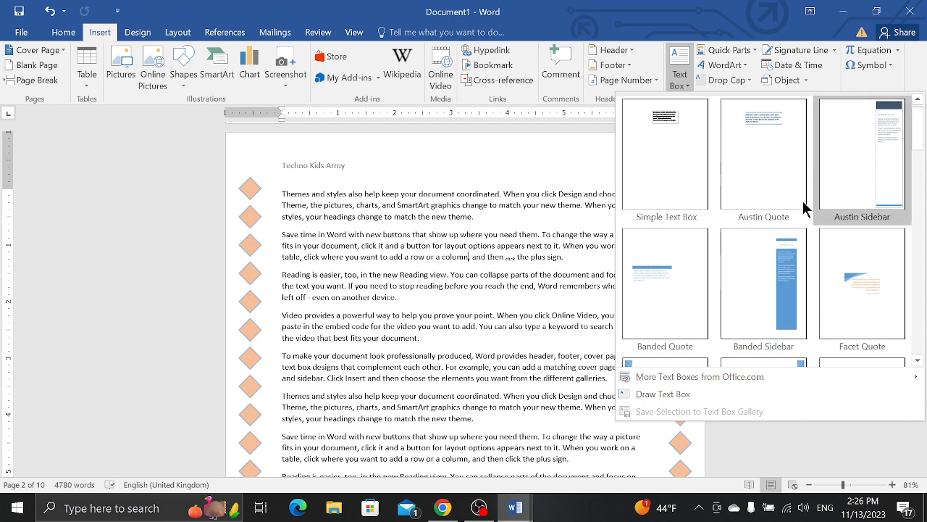
pyautogui.click(765, 260)
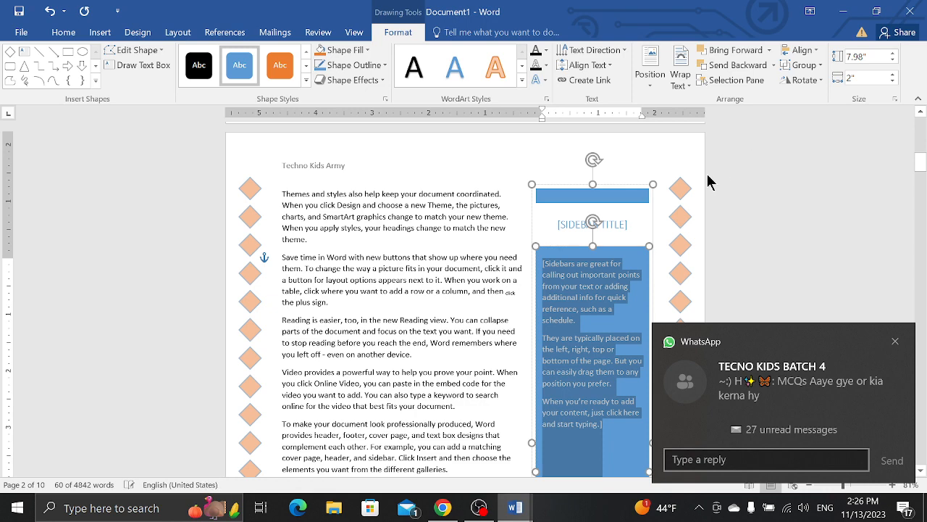
pyautogui.click(586, 165)
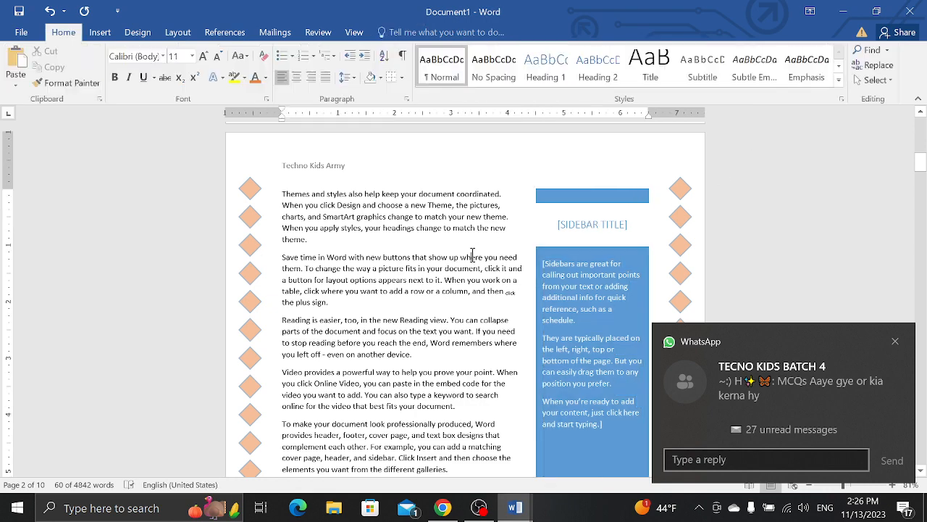
pyautogui.click(600, 196)
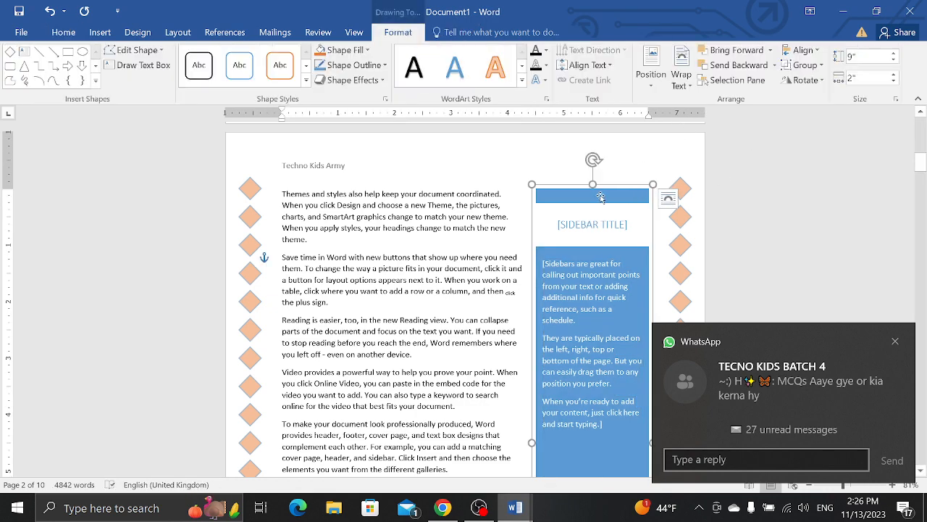
pyautogui.click(433, 206)
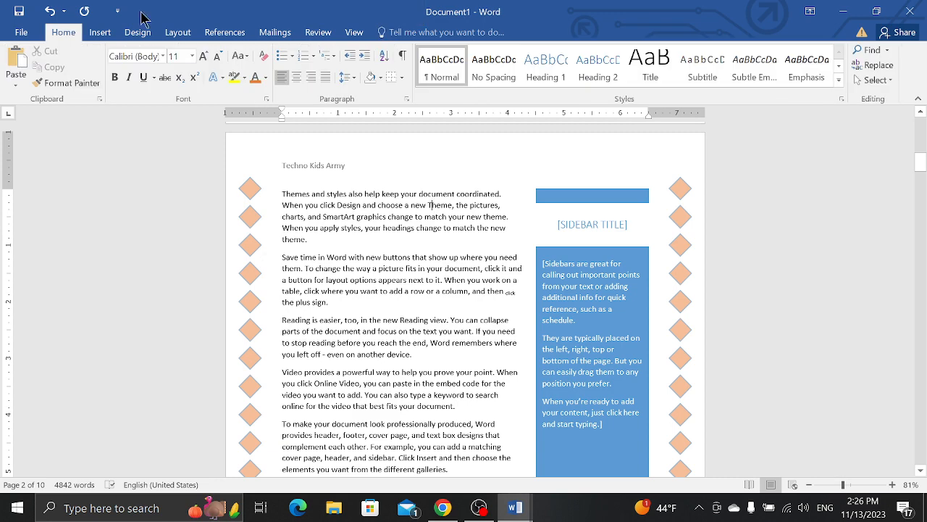
pyautogui.click(100, 33)
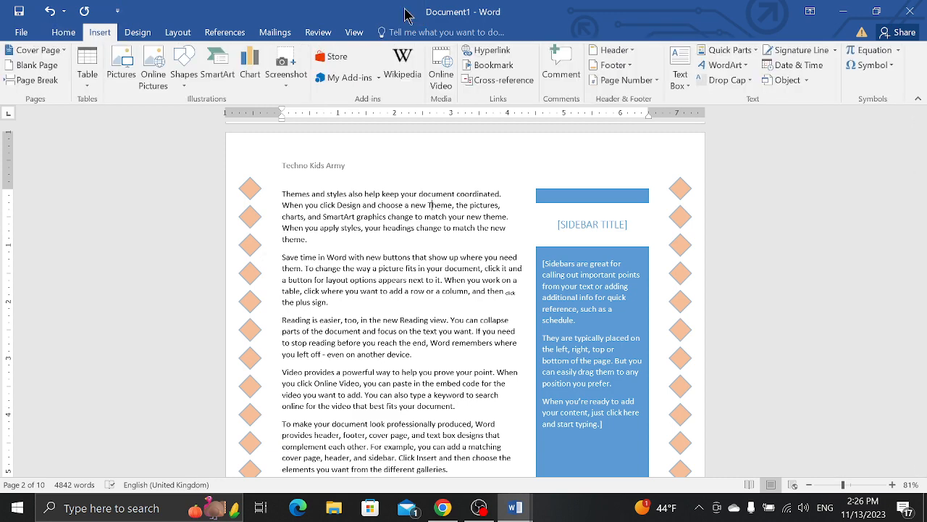
pyautogui.click(685, 80)
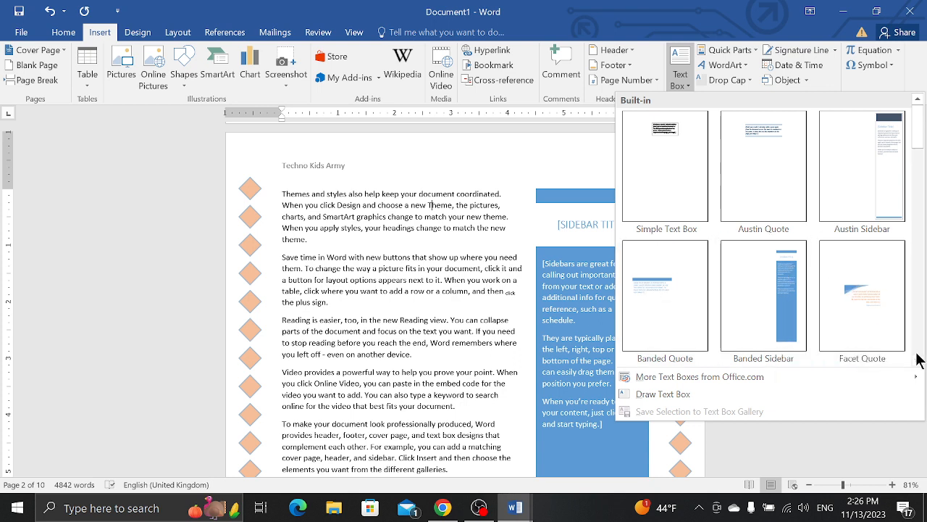
pyautogui.click(898, 378)
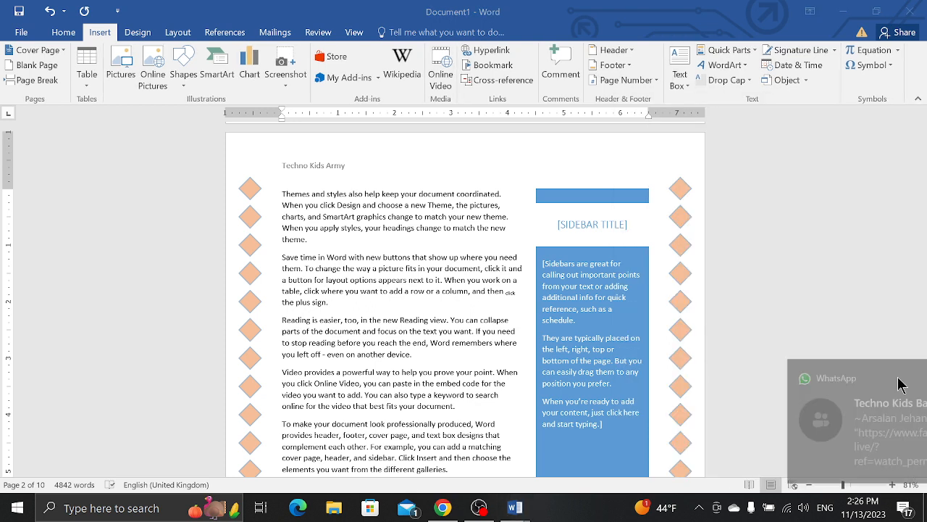
pyautogui.click(710, 242)
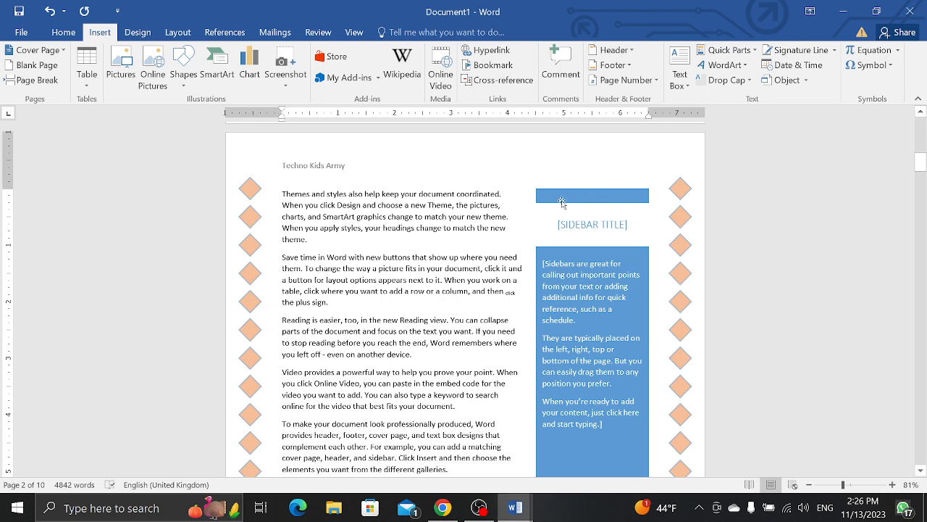
# Ungroup the banded sidebar on page 2 into its separate shapes.
pyautogui.click(562, 203)
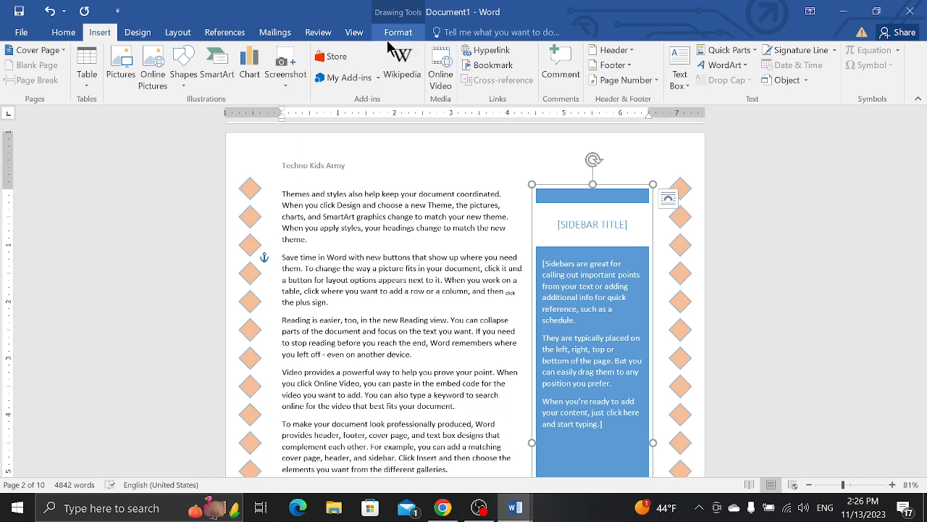
pyautogui.click(391, 36)
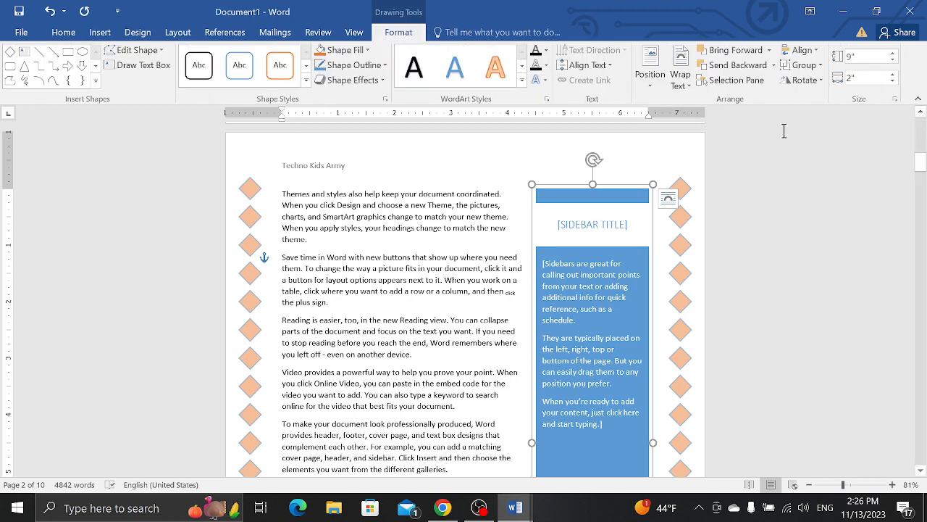
pyautogui.click(365, 49)
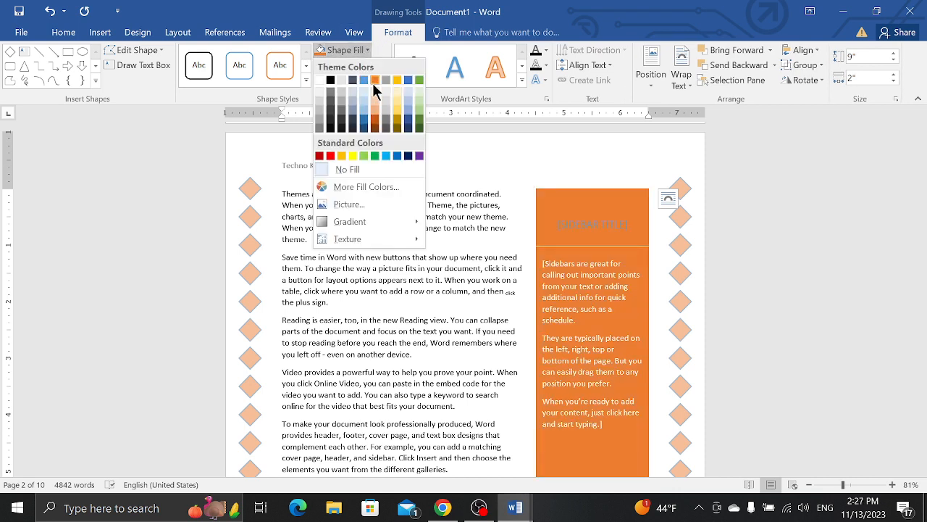
pyautogui.click(821, 67)
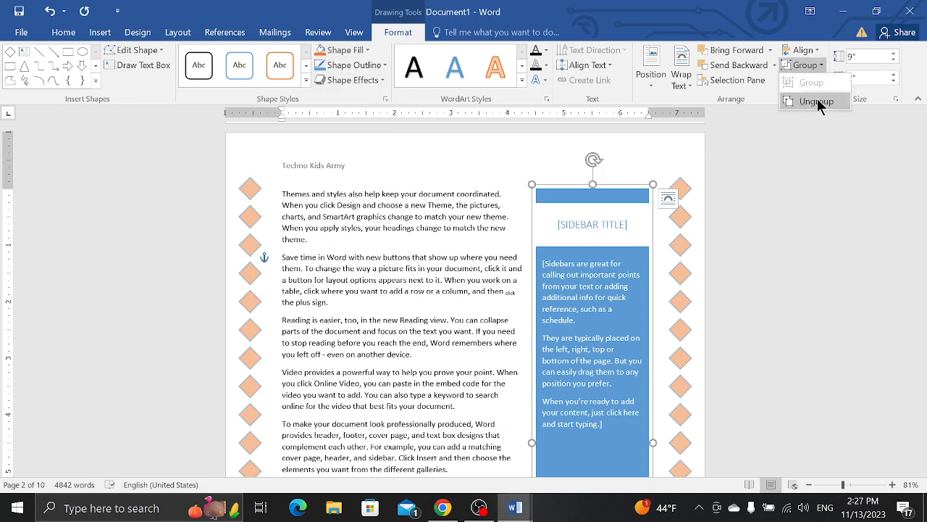
pyautogui.click(816, 99)
pyautogui.click(447, 229)
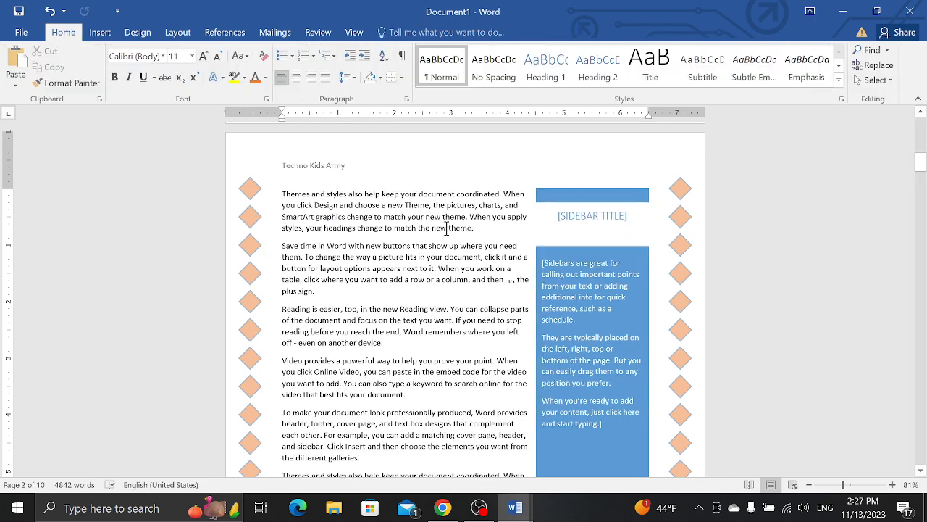
# Fill the narrow bar above the sidebar title with the orange theme color.
pyautogui.click(550, 200)
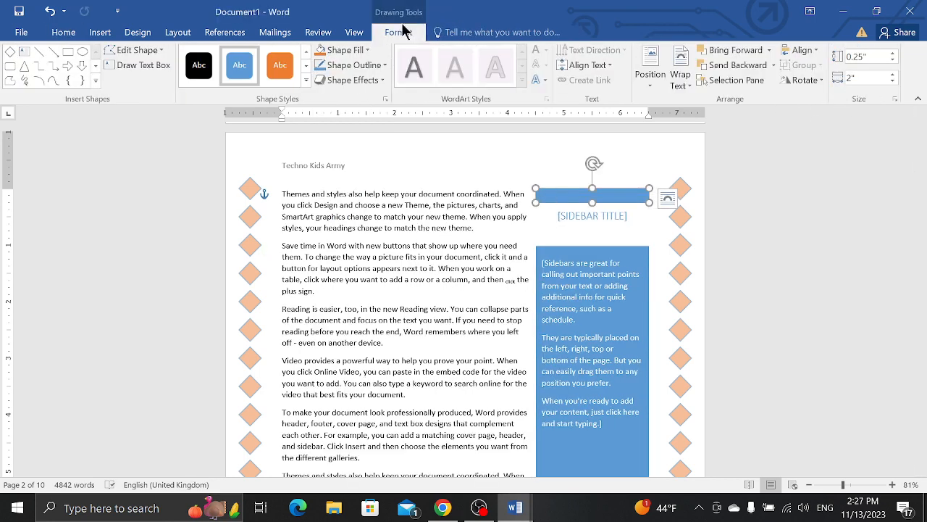
pyautogui.click(366, 51)
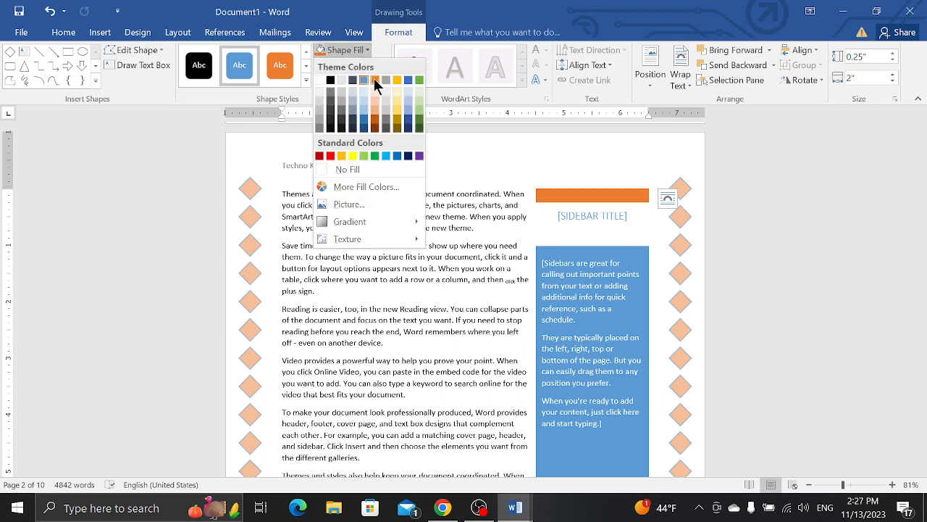
pyautogui.click(374, 79)
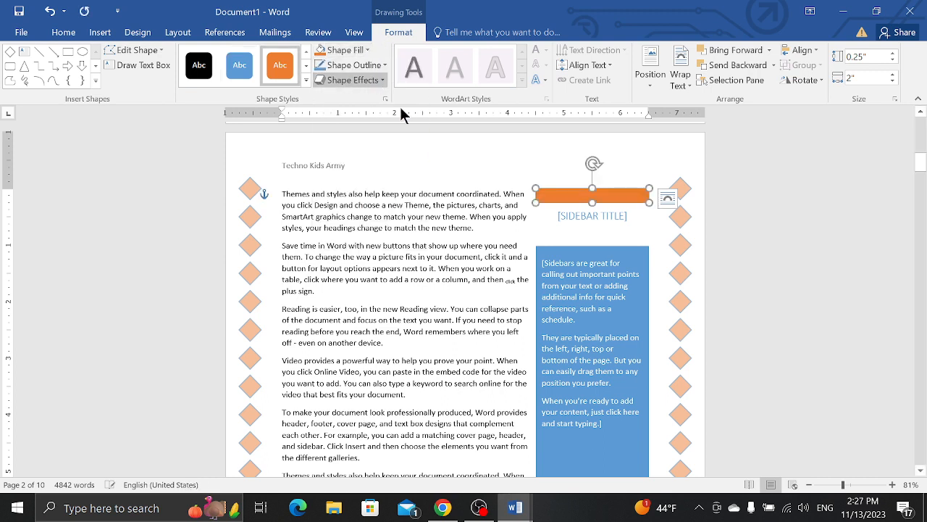
# Fill the sidebar's large text box with a lighter shade of the orange theme color, and deselect it.
pyautogui.click(632, 248)
pyautogui.click(370, 51)
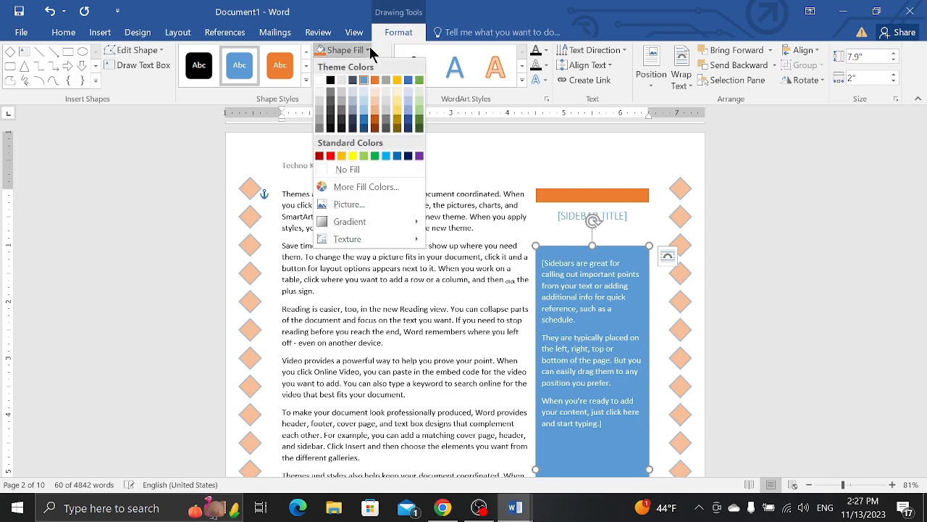
pyautogui.click(374, 107)
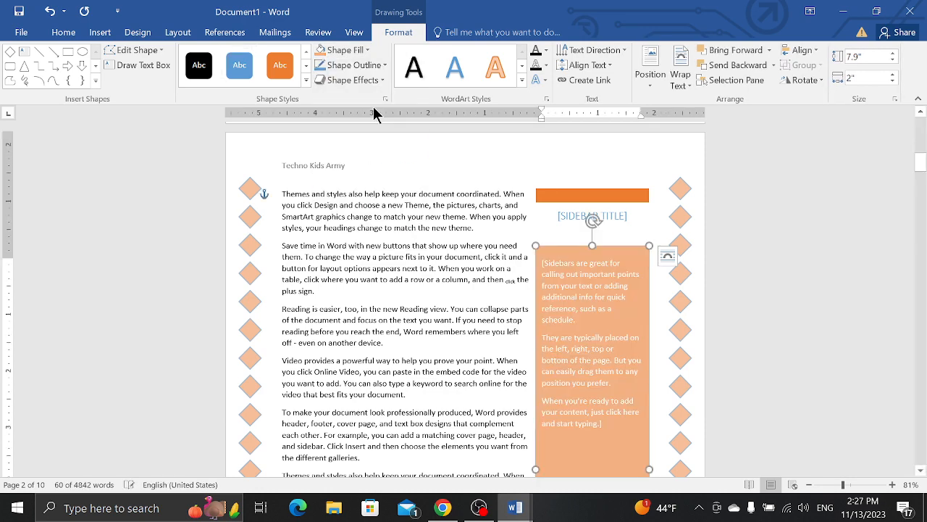
pyautogui.click(378, 295)
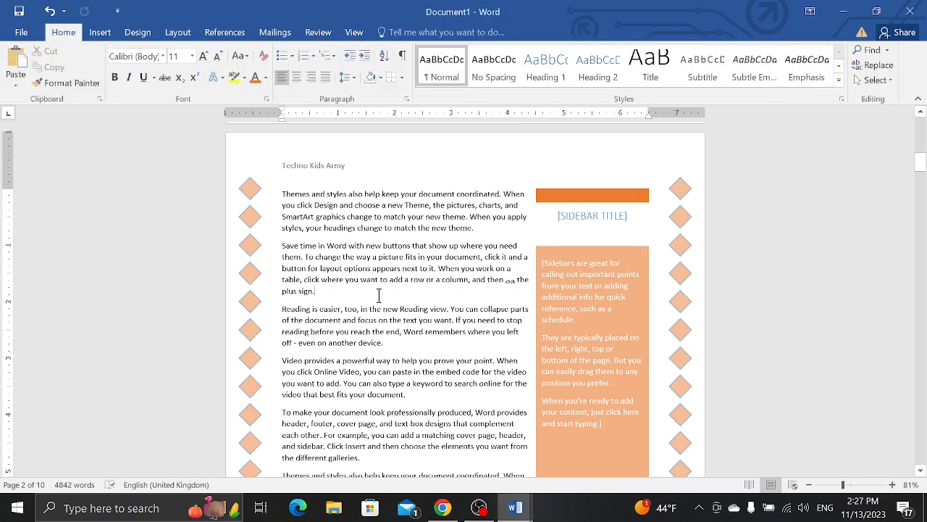
pyautogui.click(443, 320)
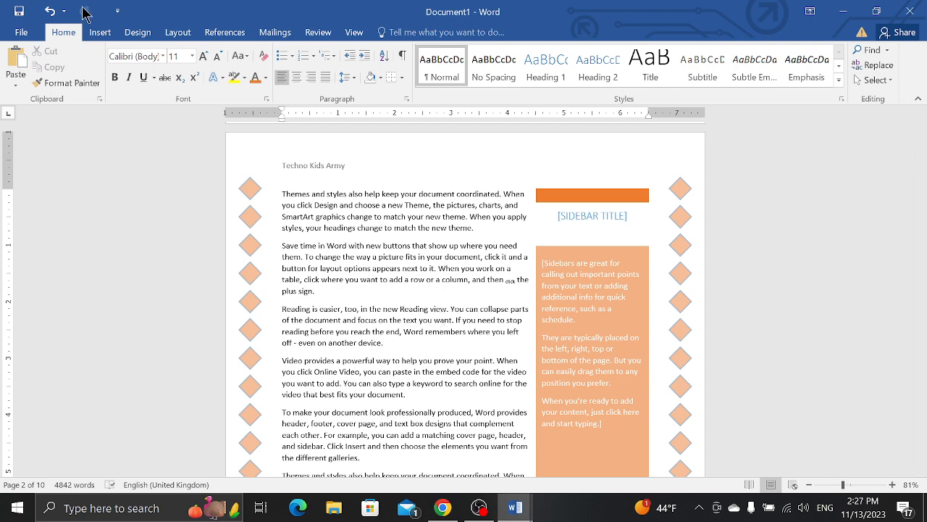
pyautogui.click(99, 32)
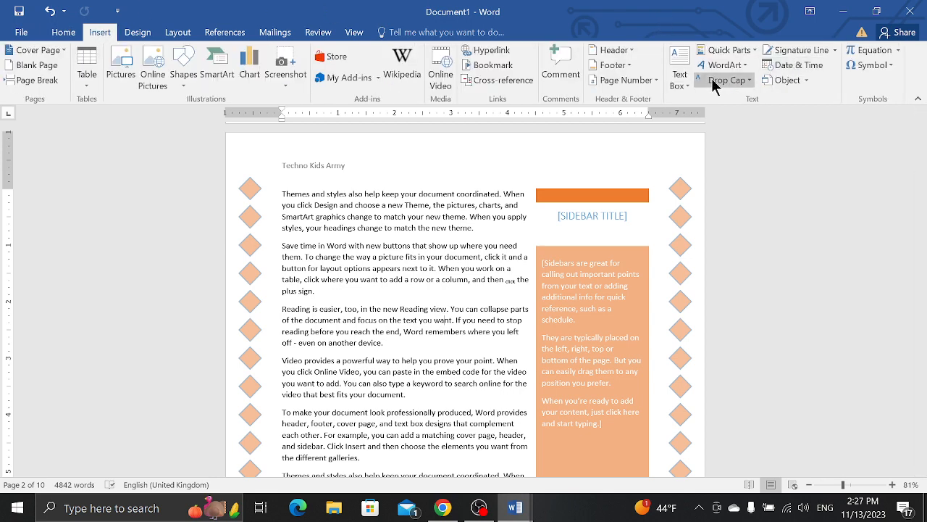
pyautogui.click(684, 82)
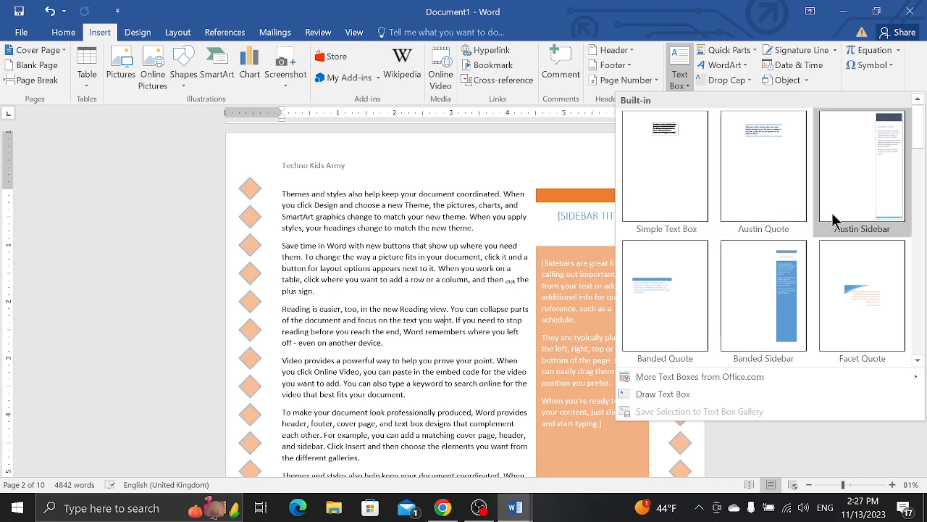
pyautogui.click(411, 285)
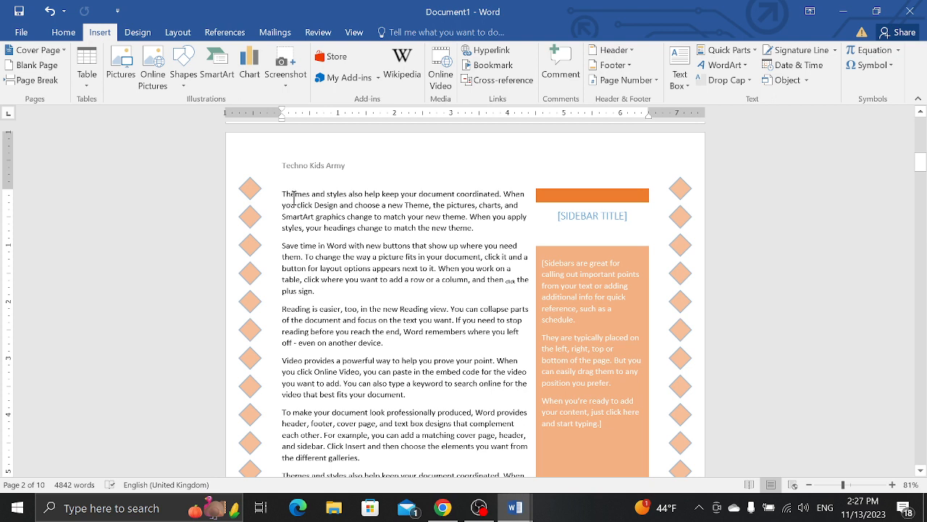
# Try a Dropped drop cap on the first paragraph of page 2, check its frame settings, and undo it.
pyautogui.click(749, 81)
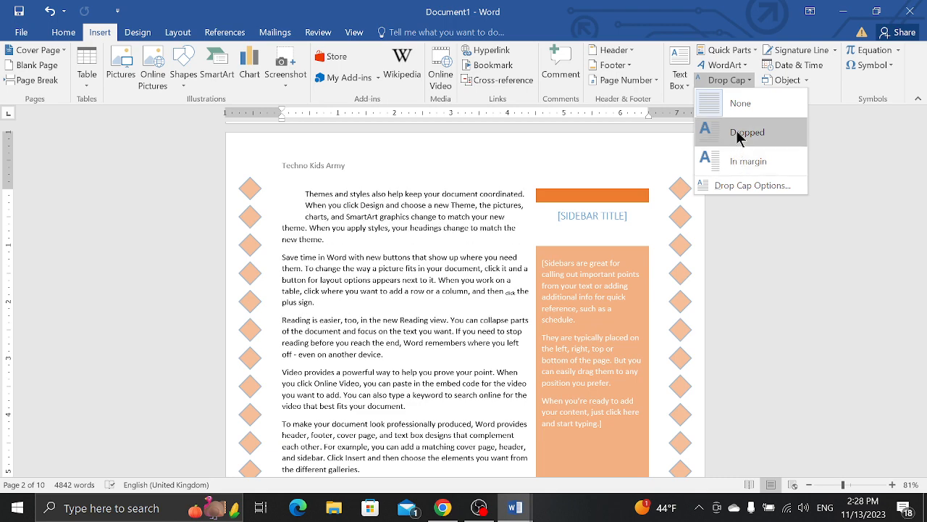
pyautogui.click(736, 132)
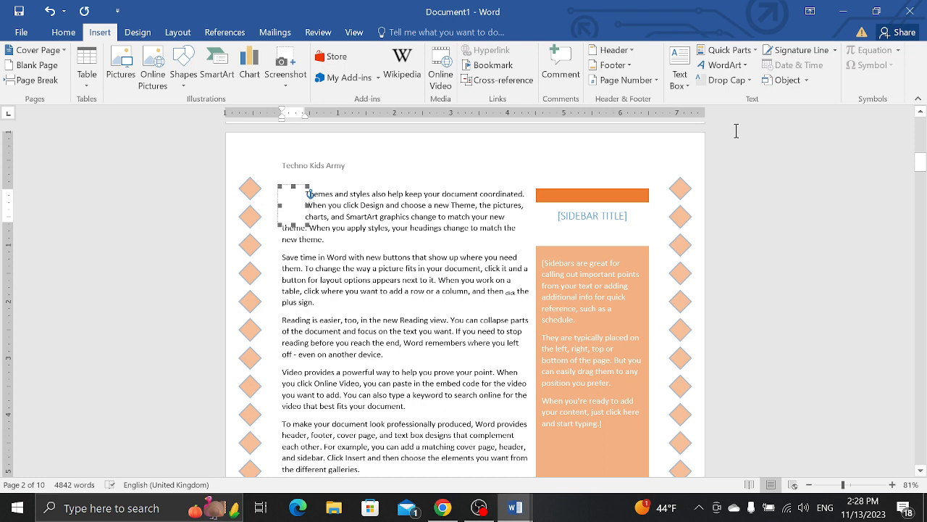
pyautogui.click(56, 39)
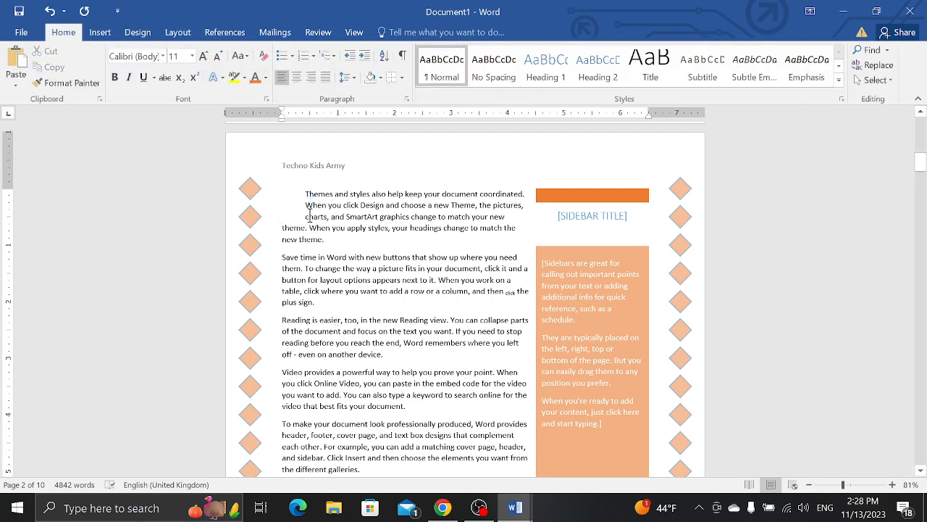
pyautogui.click(304, 210)
pyautogui.doubleClick(304, 210)
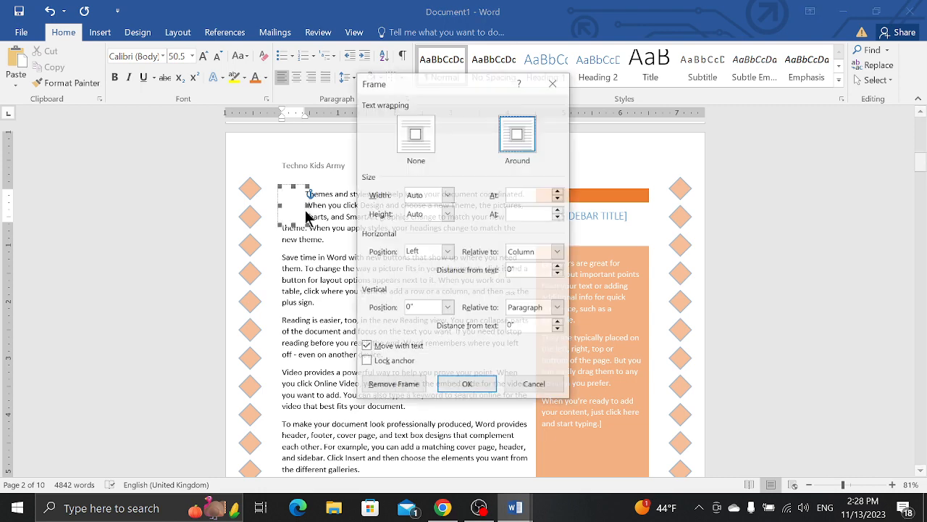
pyautogui.click(532, 386)
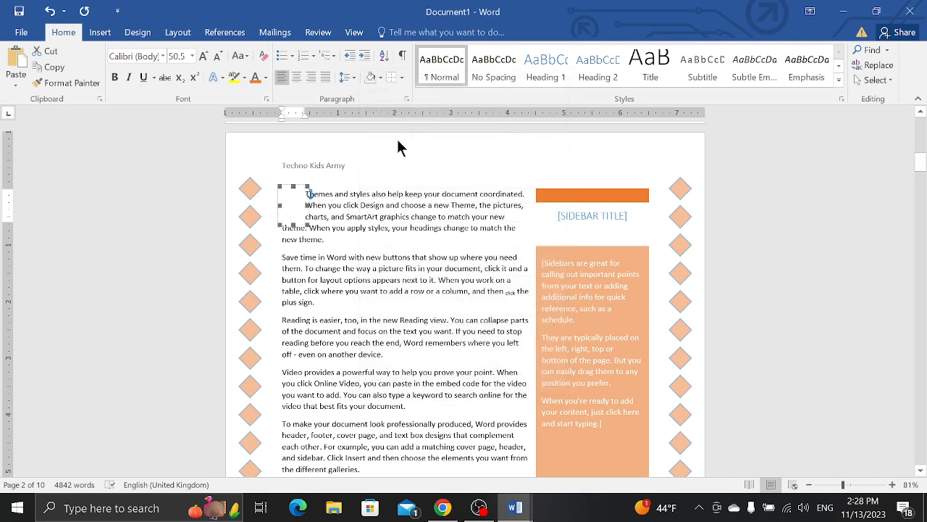
pyautogui.hotkey('ctrl', 'z')
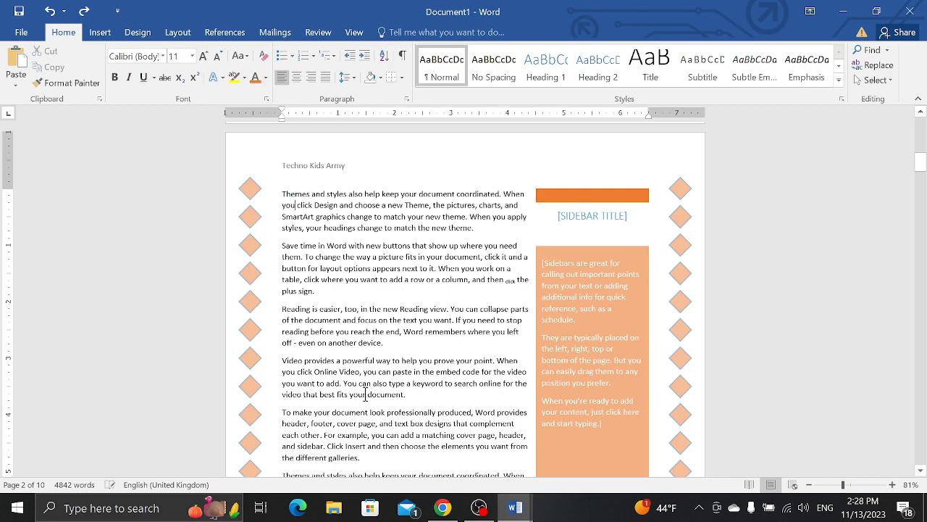
# Place the text cursor in the opening paragraph of page 3, beginning "To make your document look professionally produced".
pyautogui.scroll(-10, 366, 395)
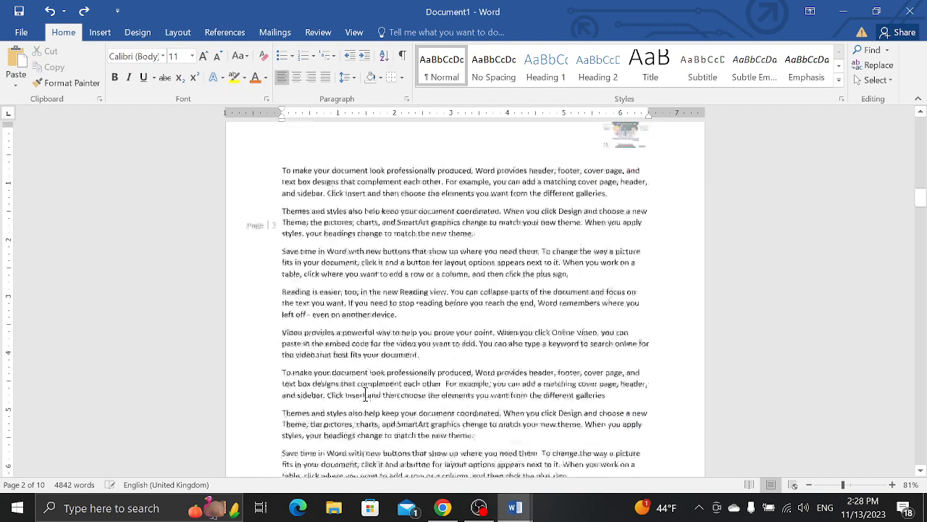
pyautogui.scroll(5, 366, 395)
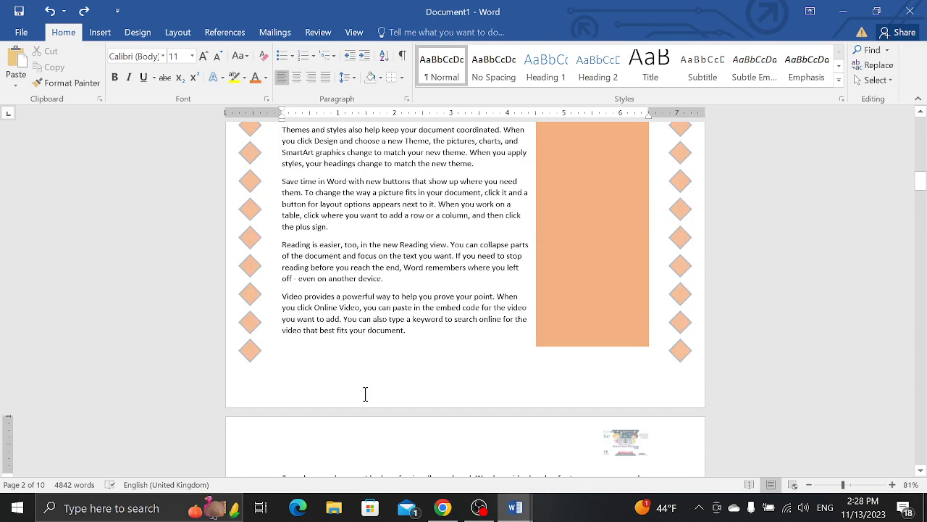
pyautogui.scroll(-3, 365, 394)
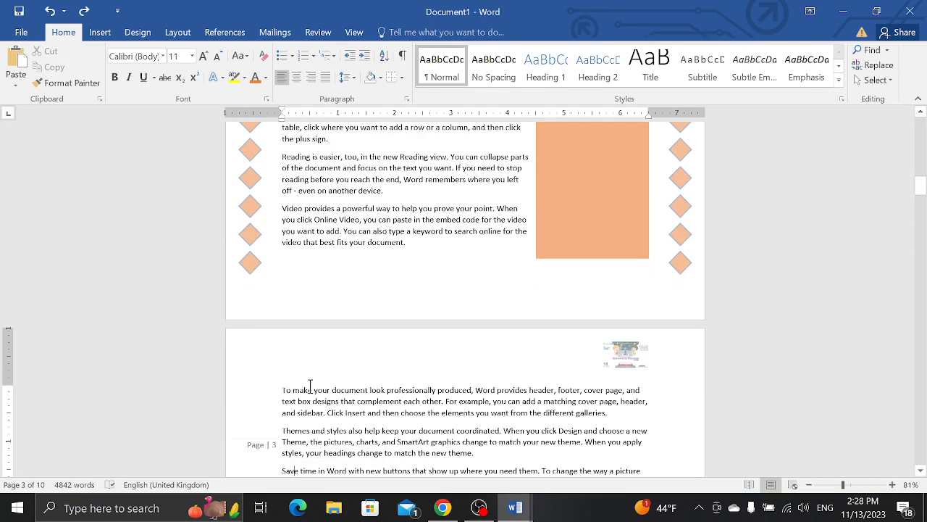
pyautogui.click(100, 33)
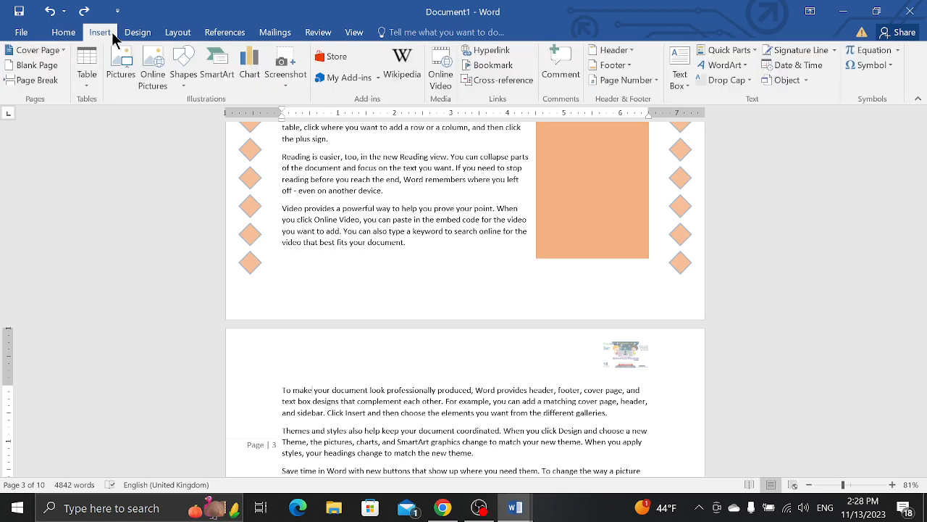
pyautogui.click(746, 82)
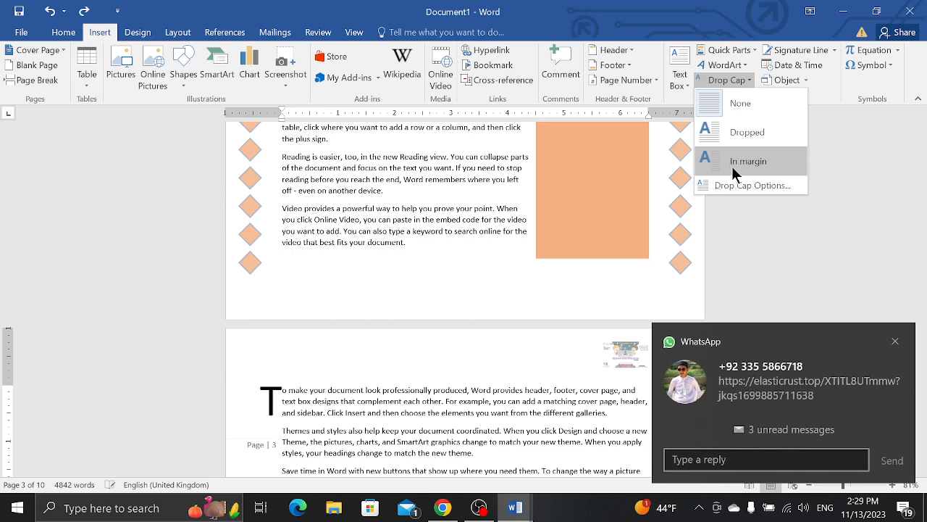
pyautogui.click(734, 186)
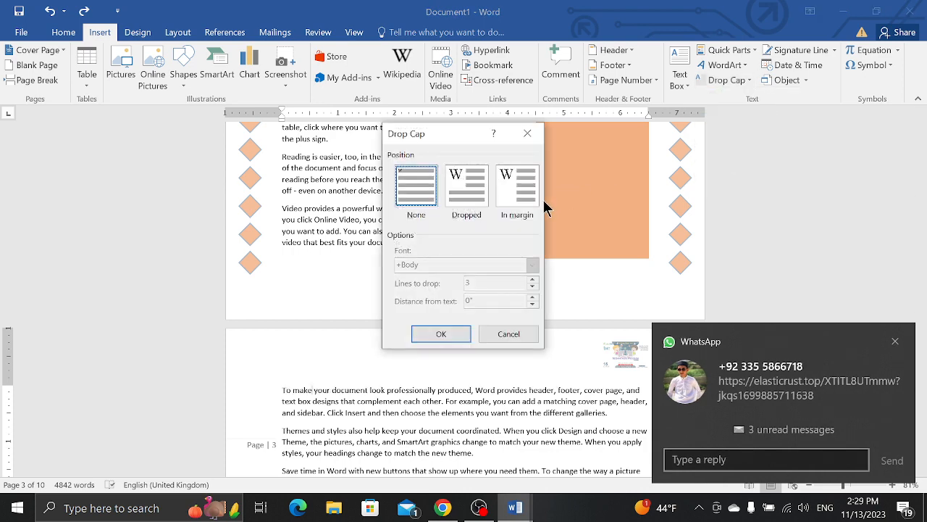
pyautogui.click(507, 335)
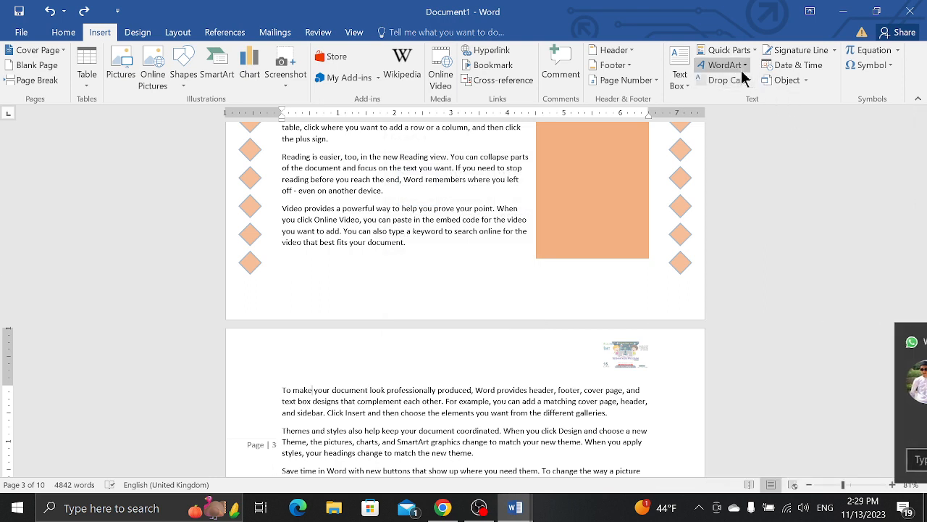
pyautogui.click(741, 70)
pyautogui.click(746, 65)
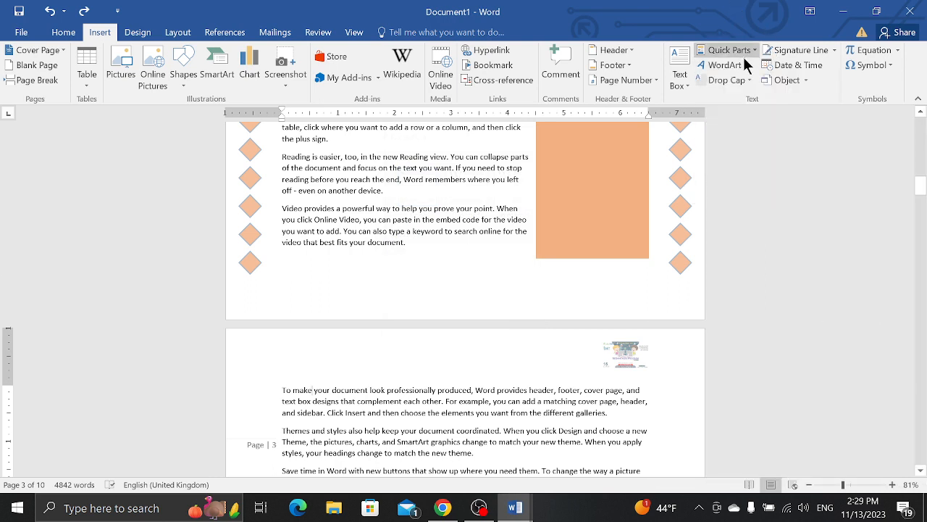
# Apply a Dropped drop cap to the opening paragraph of page 3 and set its lines to drop to 2.
pyautogui.click(750, 81)
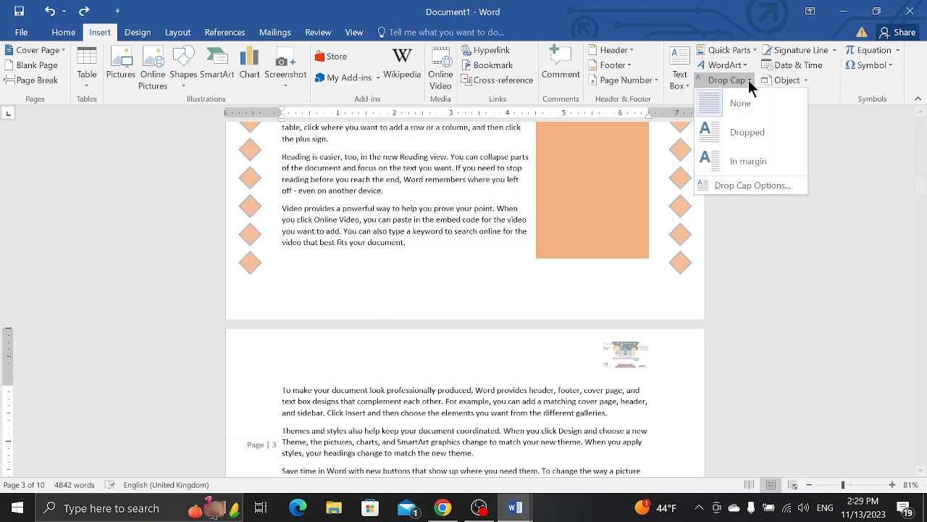
pyautogui.click(750, 135)
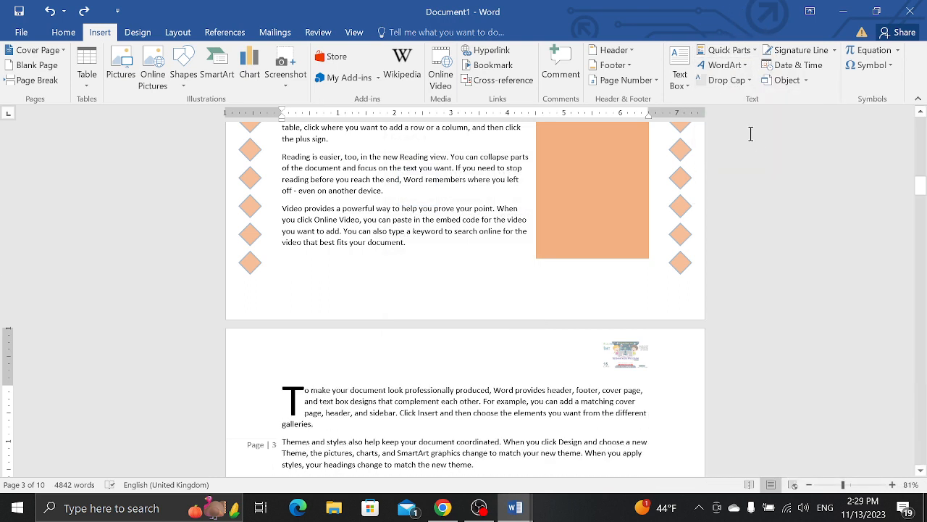
pyautogui.click(748, 80)
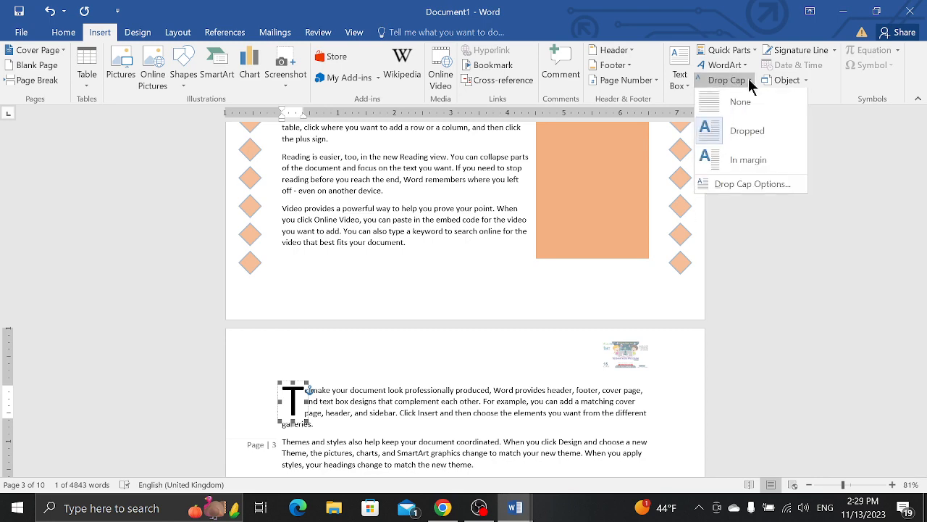
pyautogui.click(743, 184)
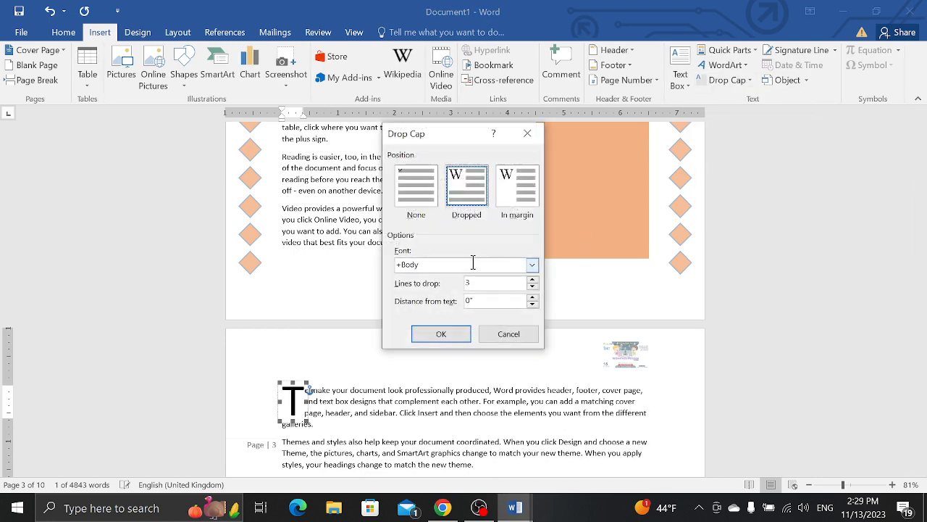
pyautogui.click(533, 288)
pyautogui.click(449, 334)
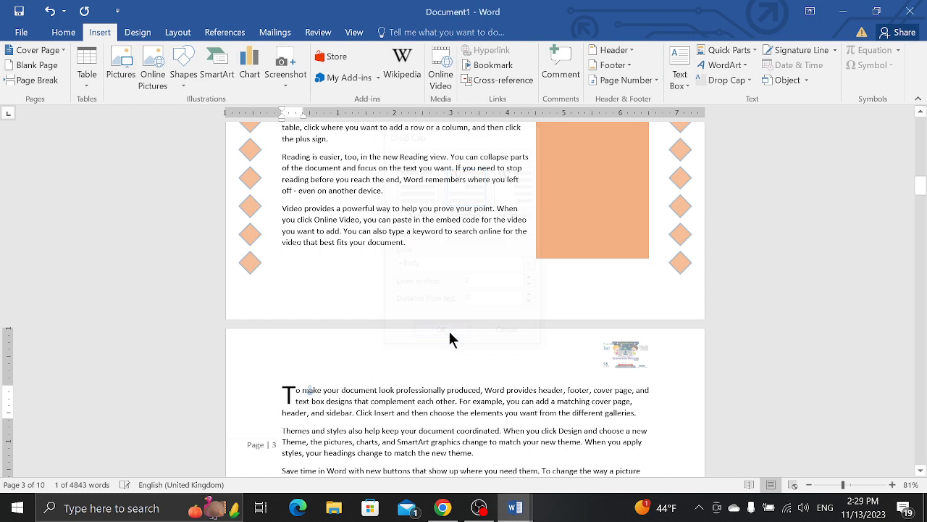
# Set the page 3 drop cap's distance from text to 1".
pyautogui.click(749, 78)
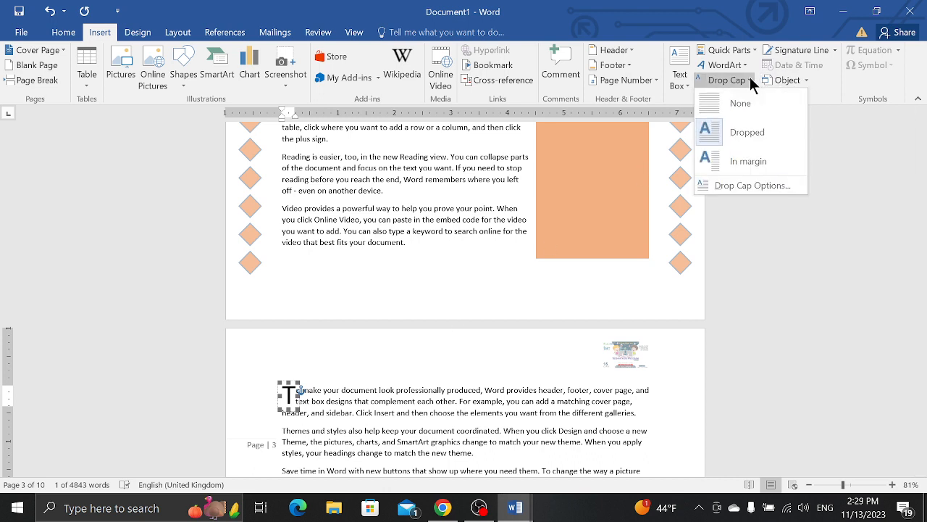
pyautogui.click(728, 184)
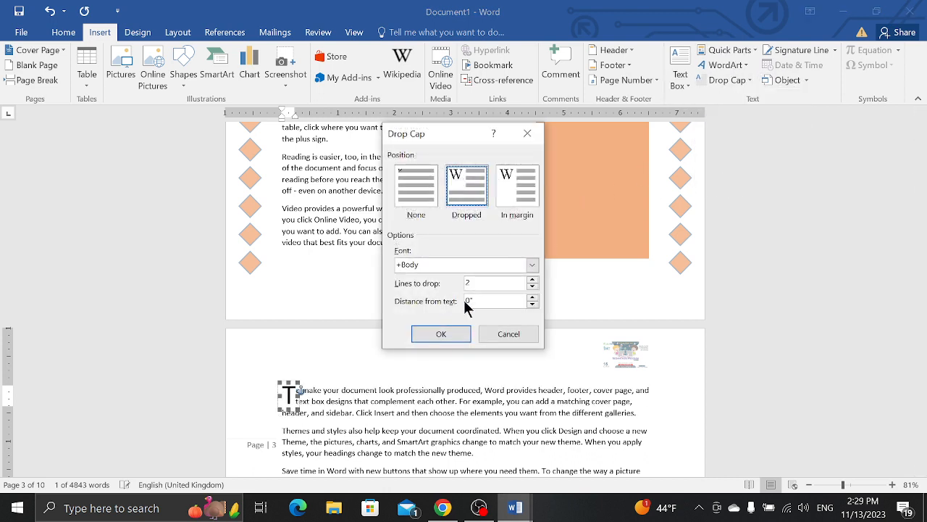
pyautogui.click(532, 297)
pyautogui.click(532, 297)
pyautogui.click(532, 297)
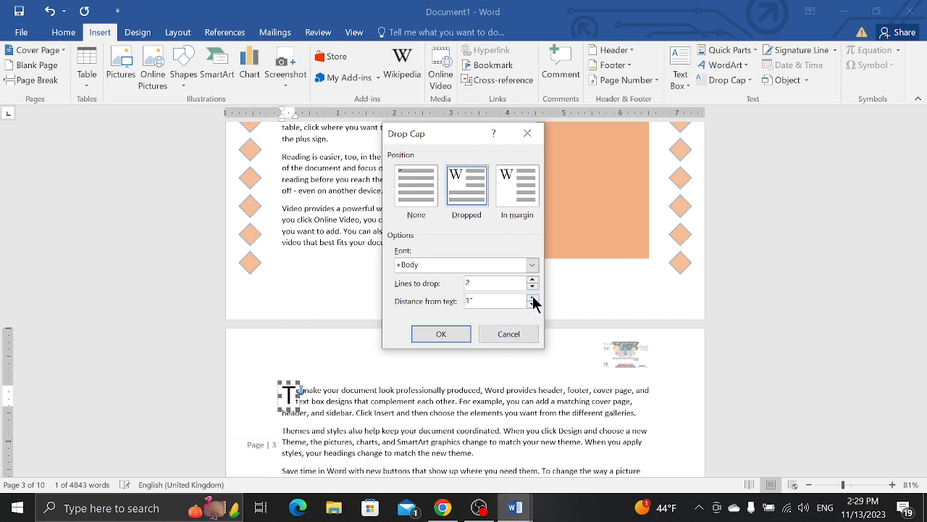
pyautogui.click(451, 337)
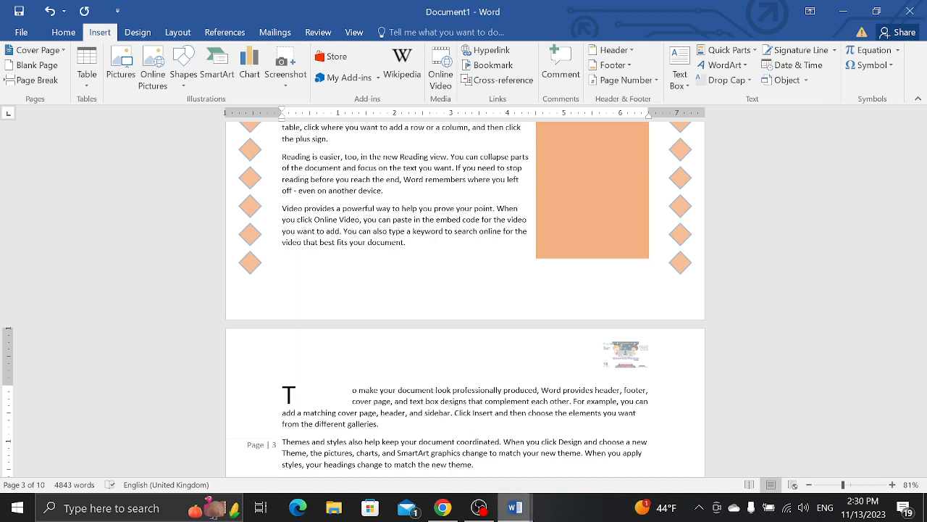
pyautogui.click(482, 511)
pyautogui.click(155, 352)
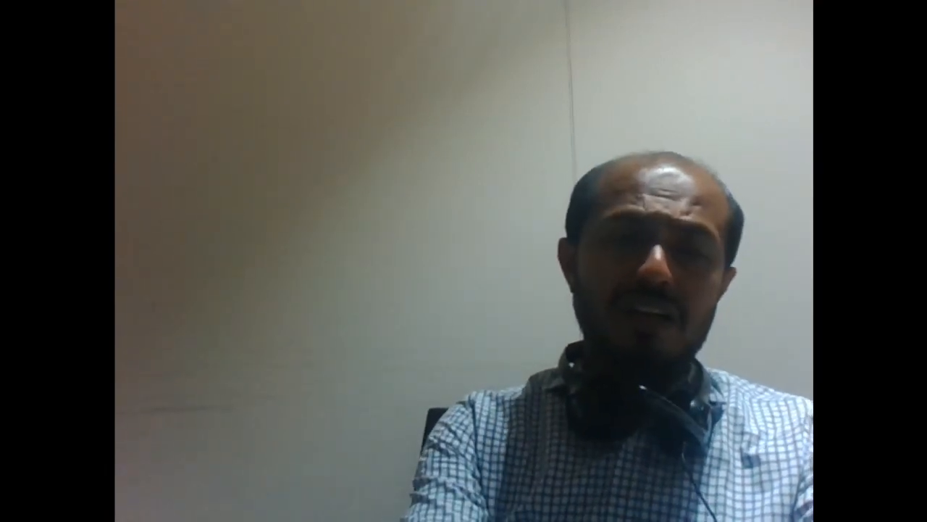
pyautogui.click(97, 372)
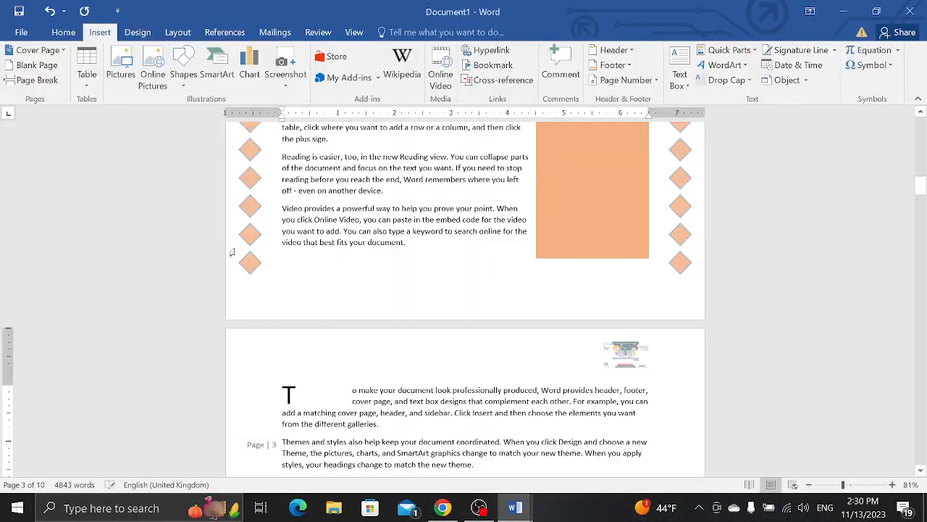
pyautogui.doubleClick(398, 336)
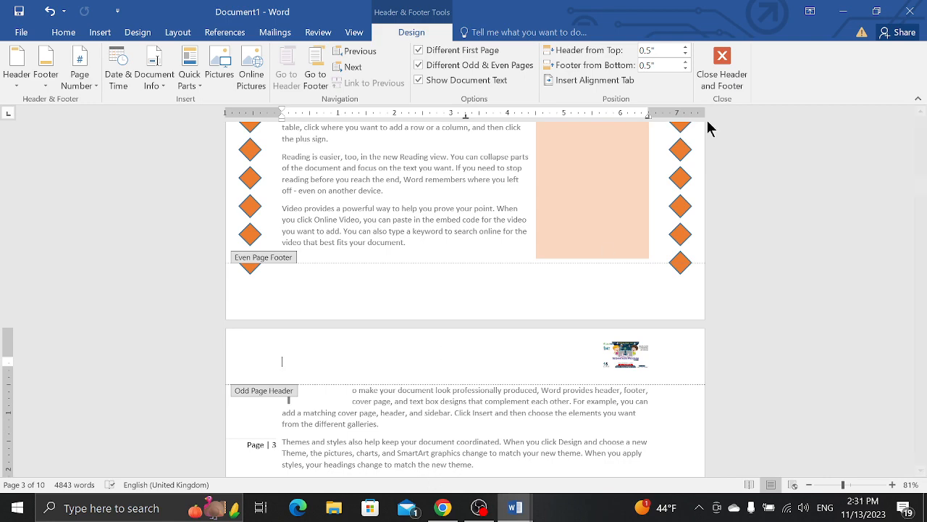
pyautogui.click(725, 85)
pyautogui.hotkey('alt', 'Tab')
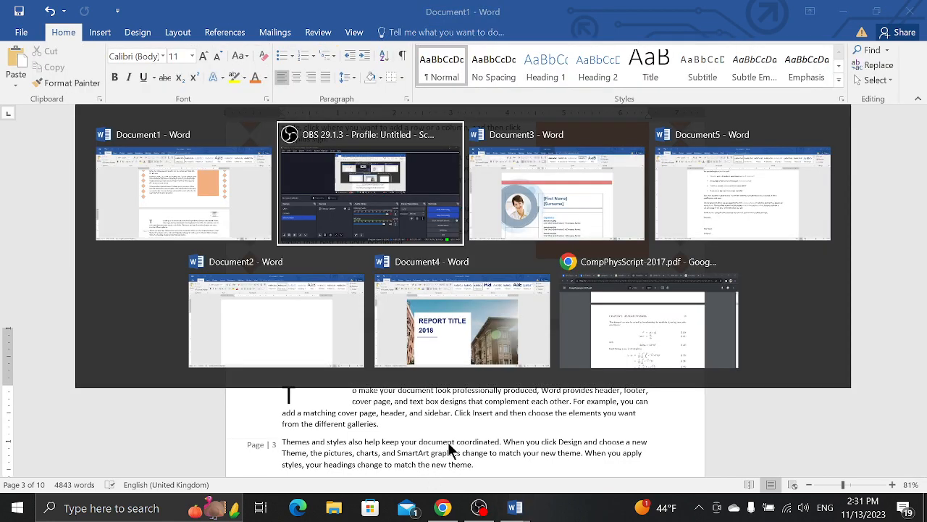
pyautogui.click(75, 351)
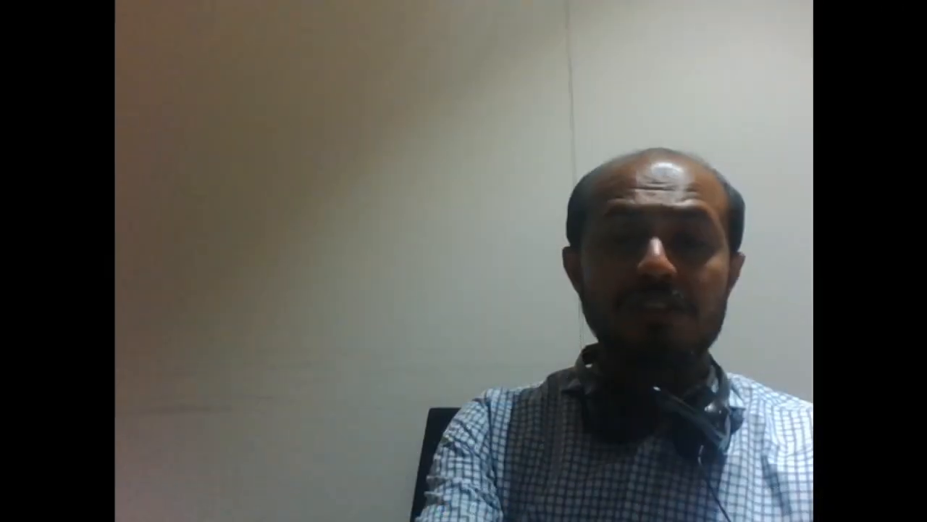